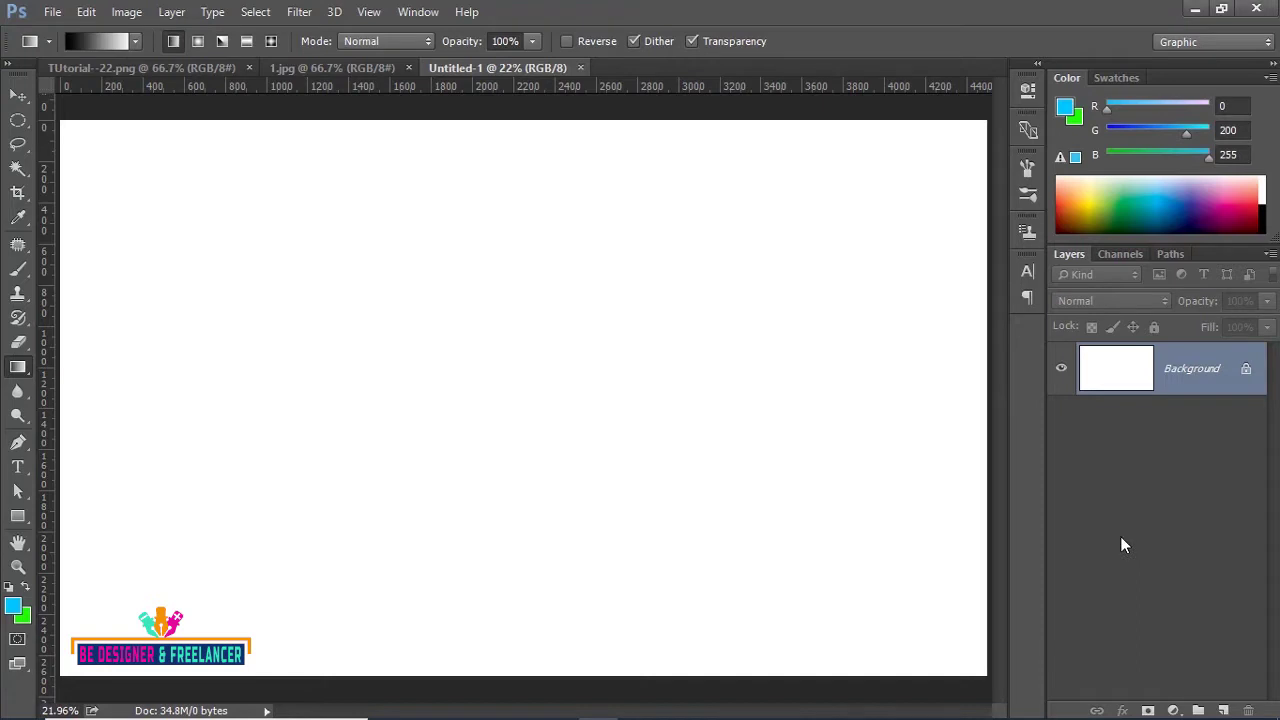
# - Make the Magic Eraser Tool from the eraser group the active tool
pyautogui.click(18, 345)
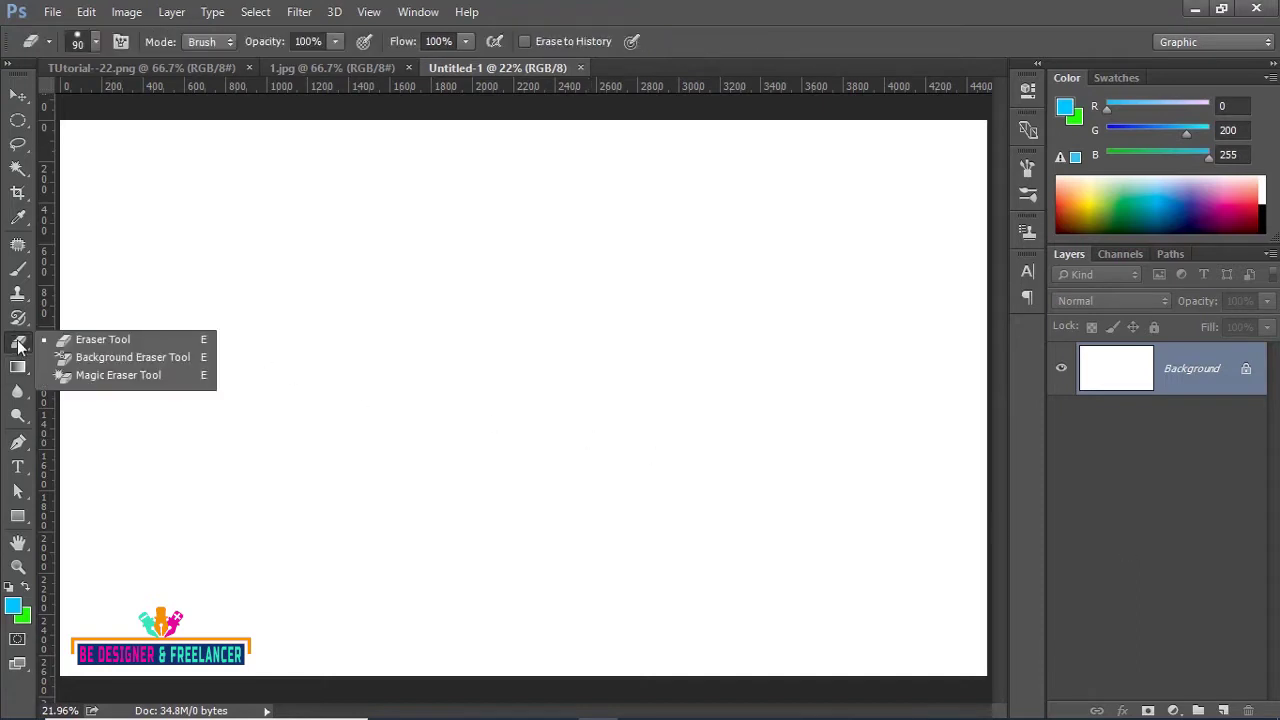
pyautogui.click(118, 375)
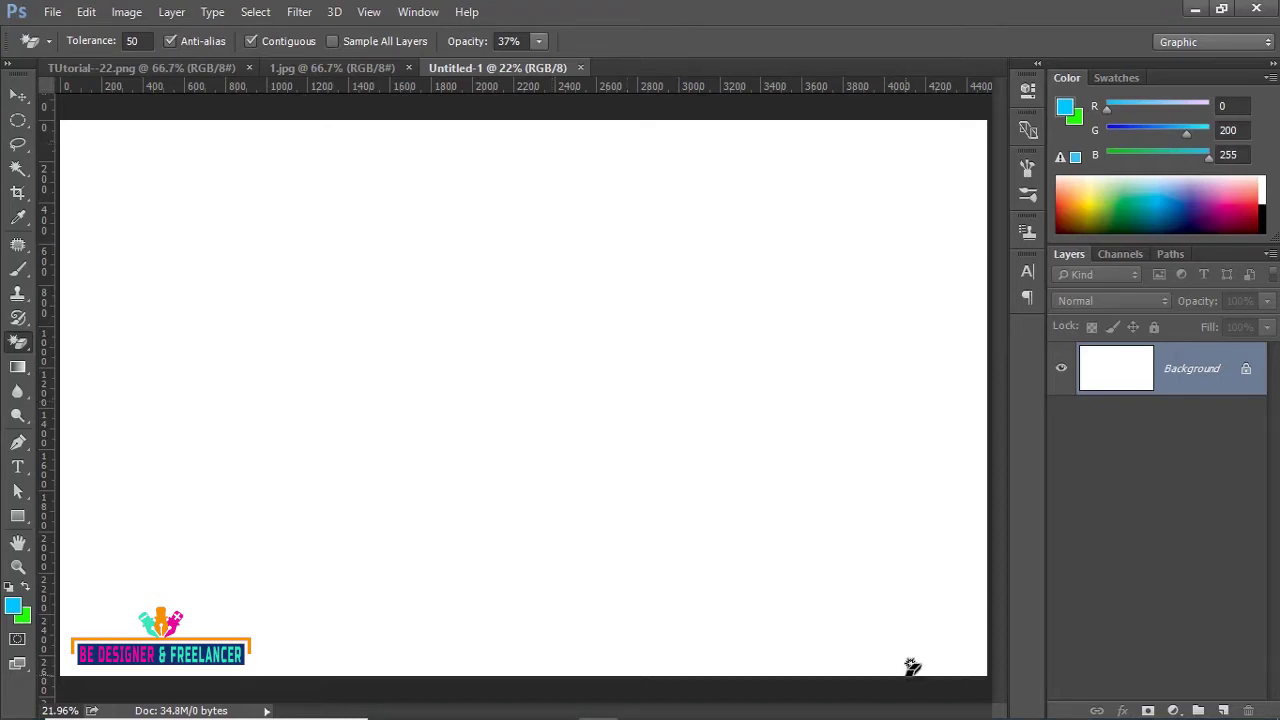
# - Browse Freepik's gradient background results in the browser, then move to the Vecteezy page
pyautogui.click(1021, 701)
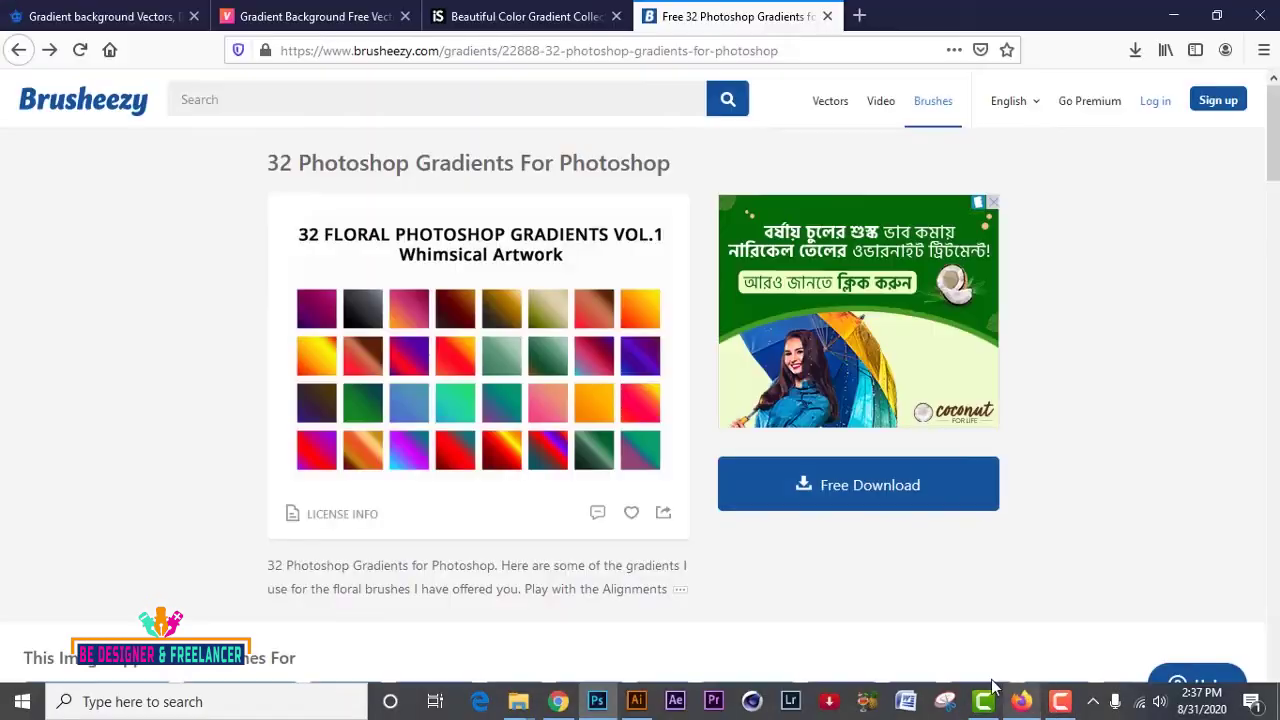
pyautogui.click(96, 18)
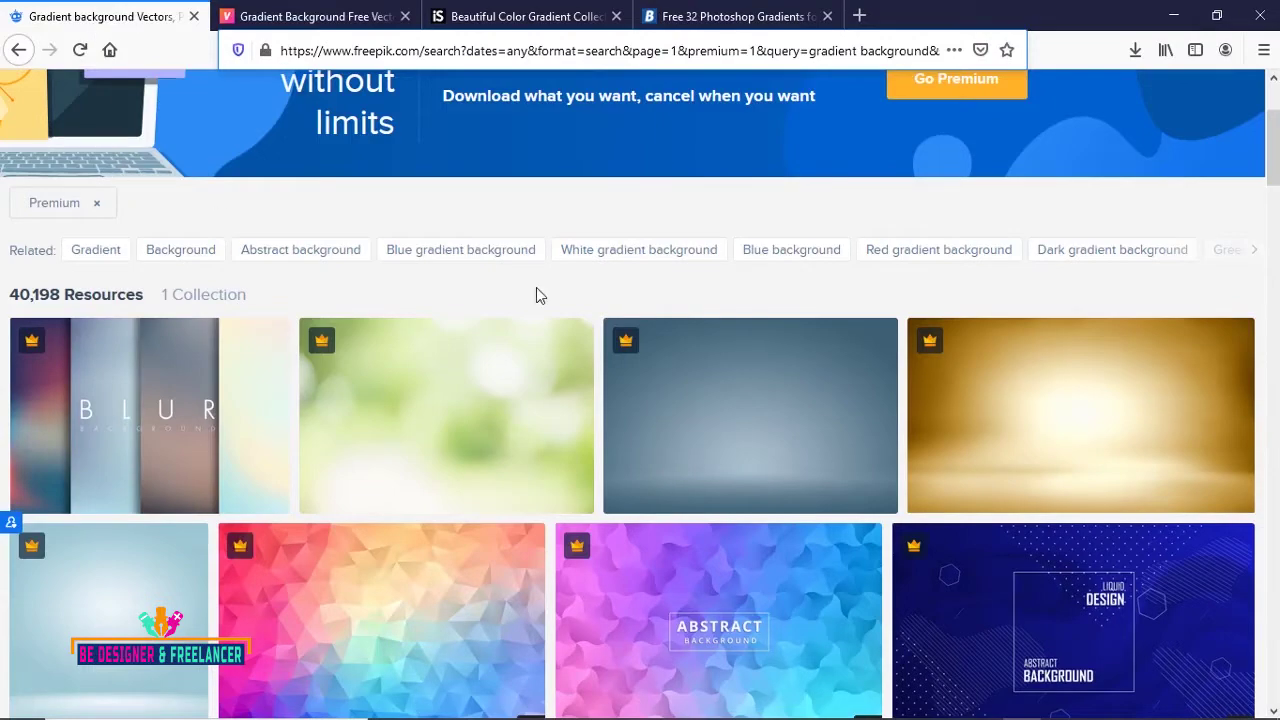
pyautogui.scroll(2, 536, 287)
pyautogui.scroll(-3, 700, 245)
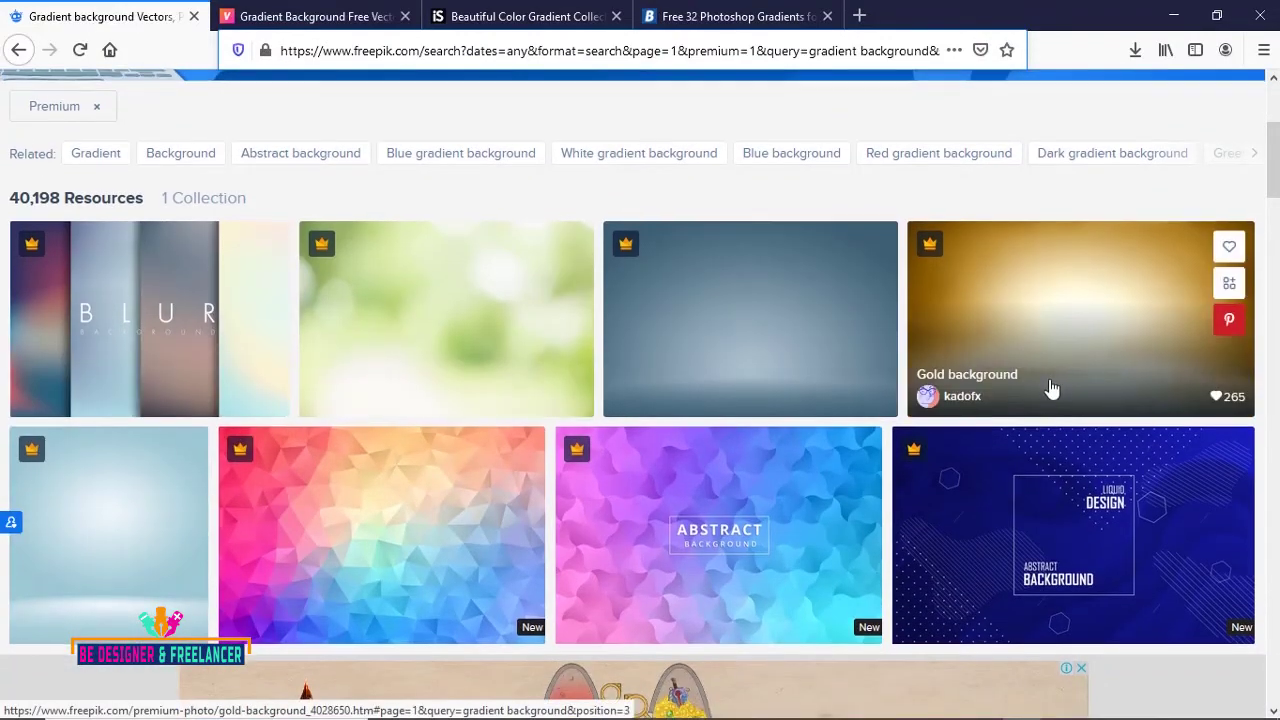
pyautogui.scroll(-4, 1048, 386)
pyautogui.scroll(-4, 727, 425)
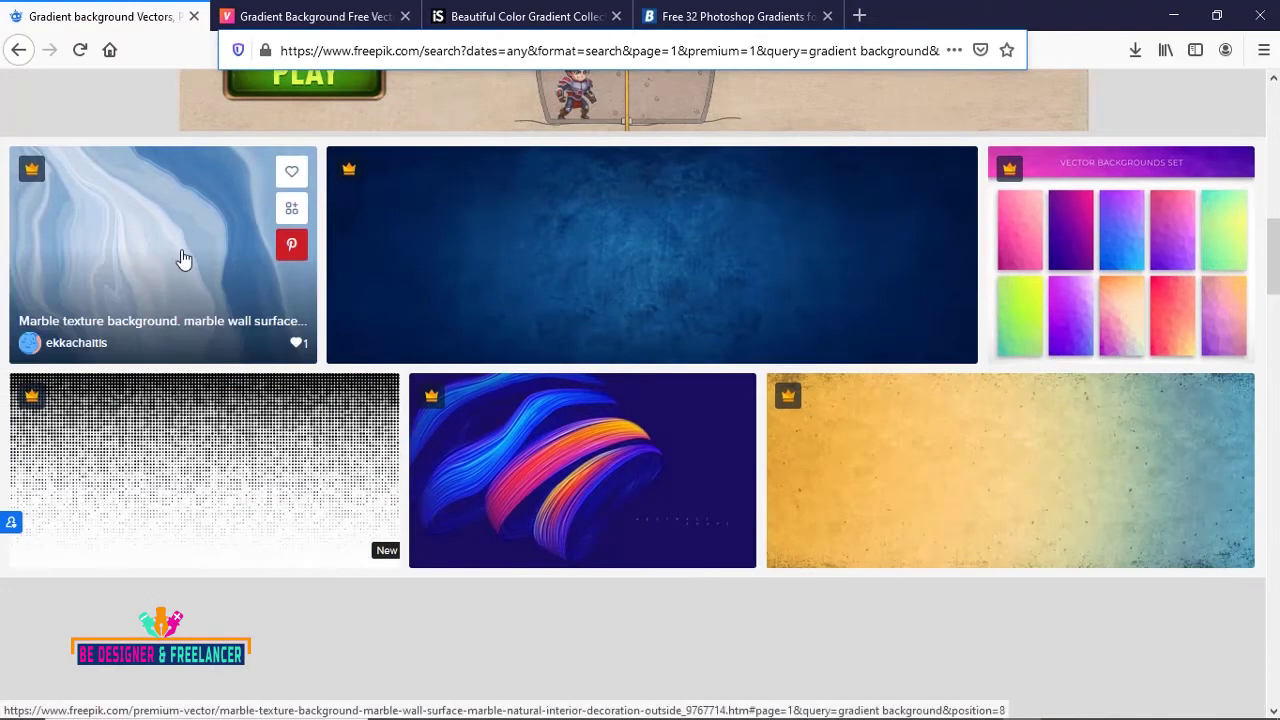
pyautogui.scroll(10, 589, 300)
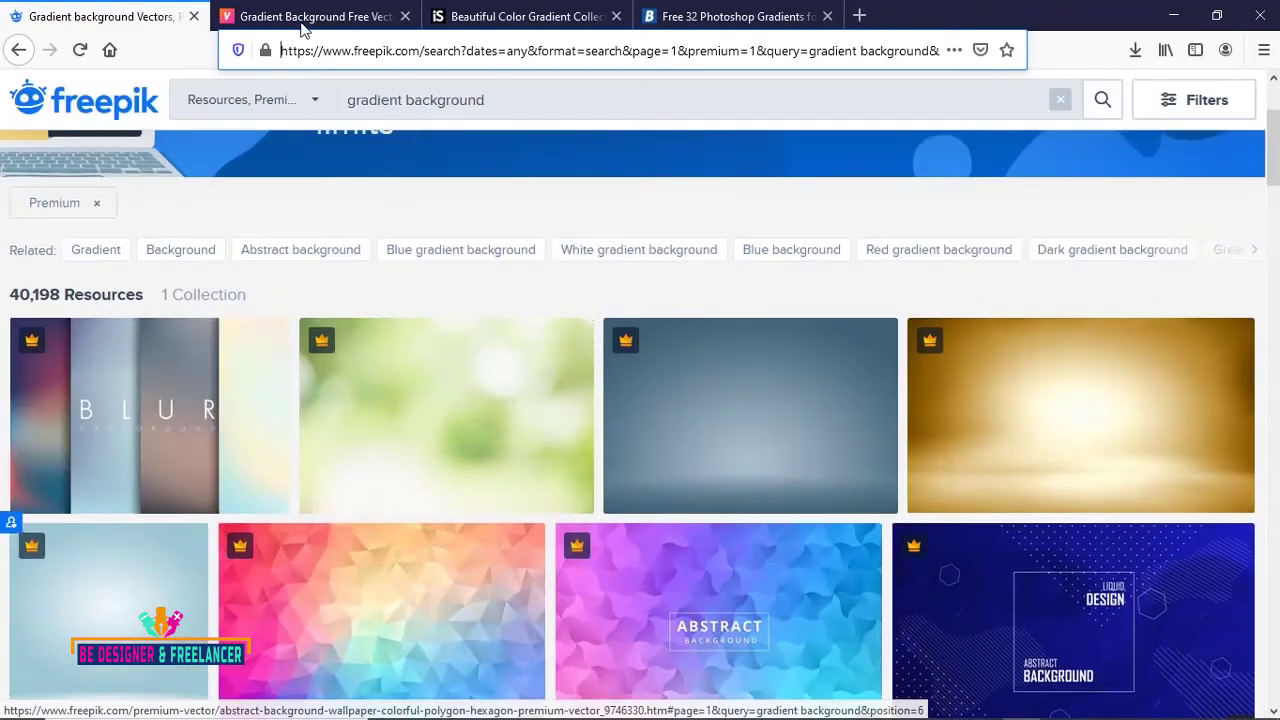
pyautogui.click(302, 24)
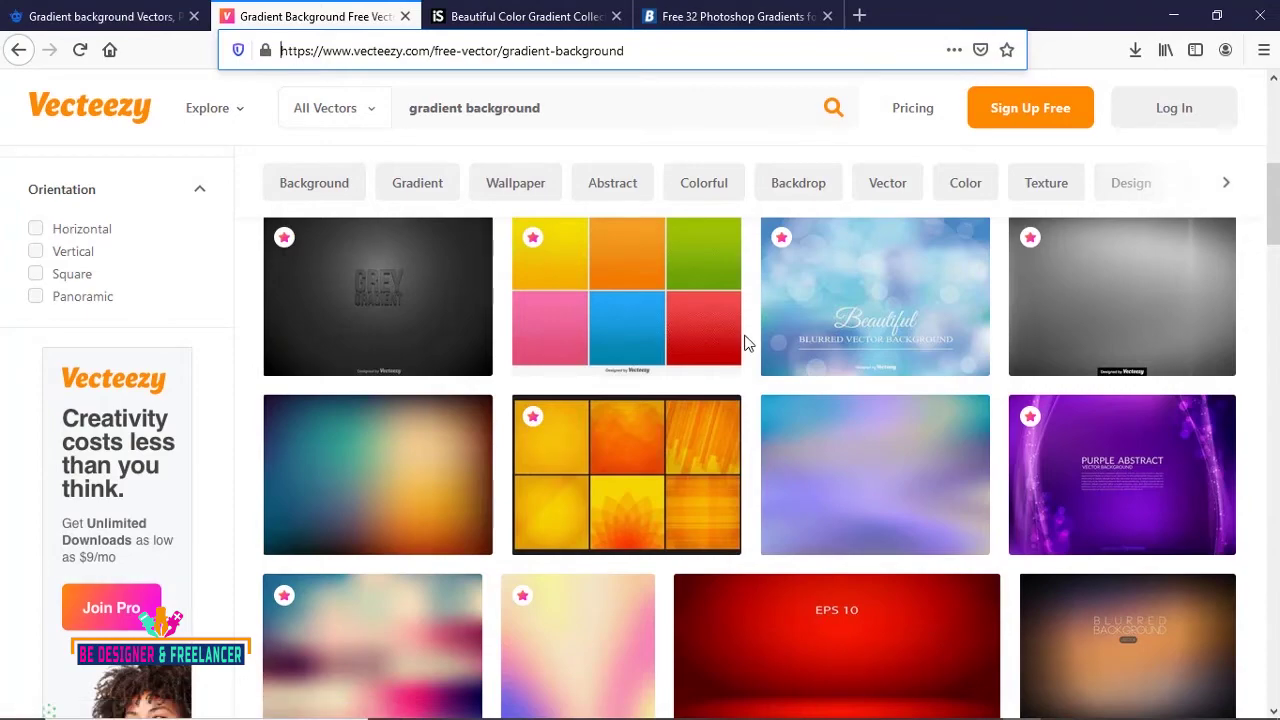
# - Scroll through Vecteezy's free gradient backgrounds, then bring up iStock's 'Beautiful Color Gradient Collection'
pyautogui.scroll(-4, 746, 344)
pyautogui.scroll(1, 746, 344)
pyautogui.scroll(2, 746, 344)
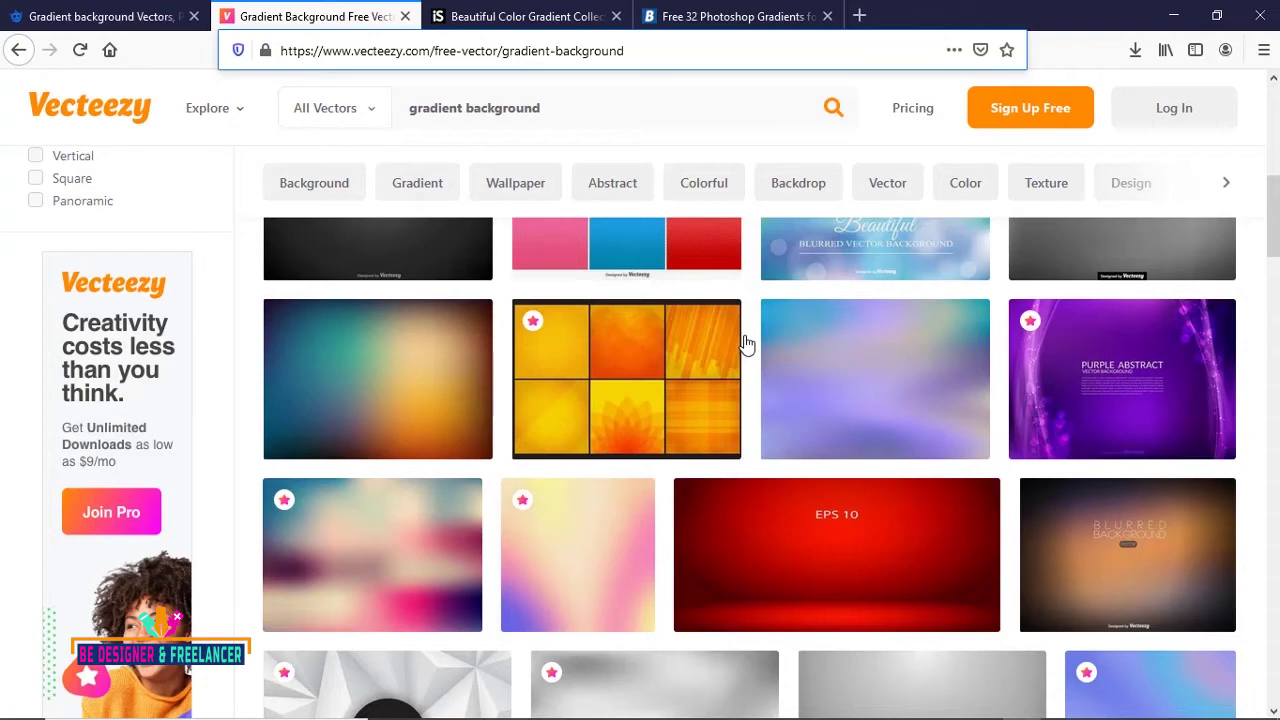
pyautogui.click(492, 18)
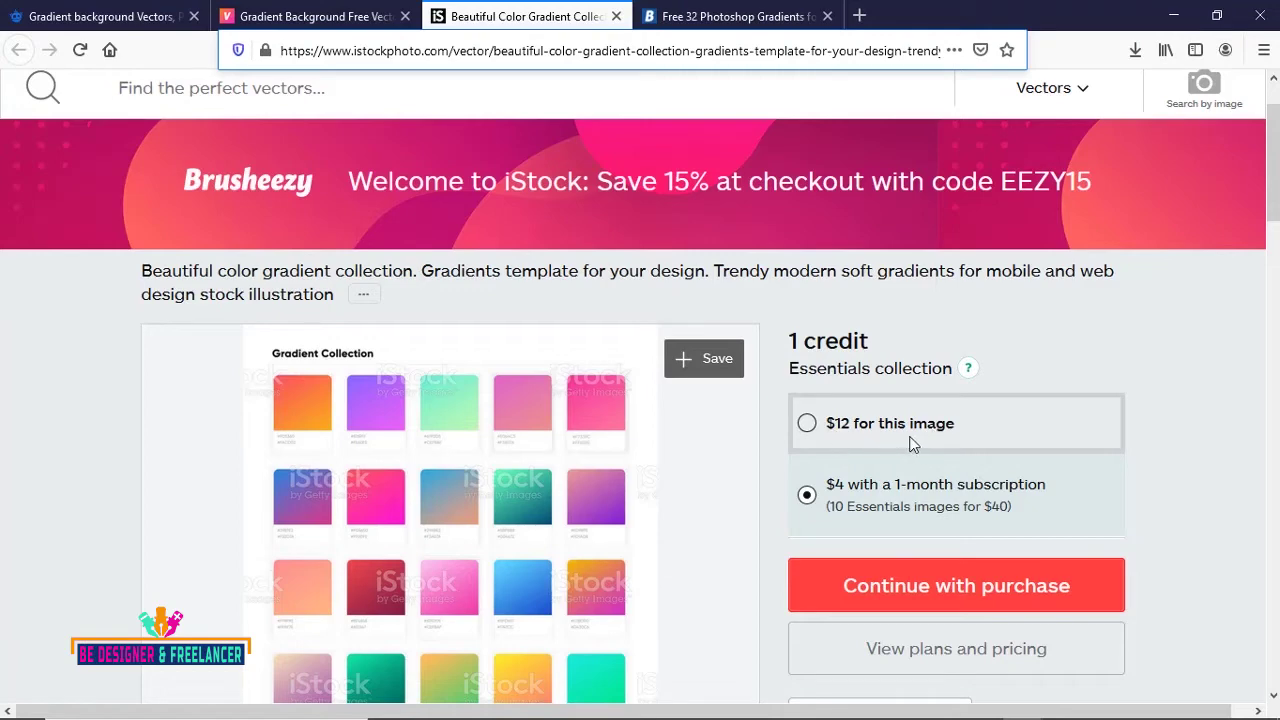
# - View the Brusheezy page of 32 Photoshop gradients, then return to Photoshop
pyautogui.click(677, 17)
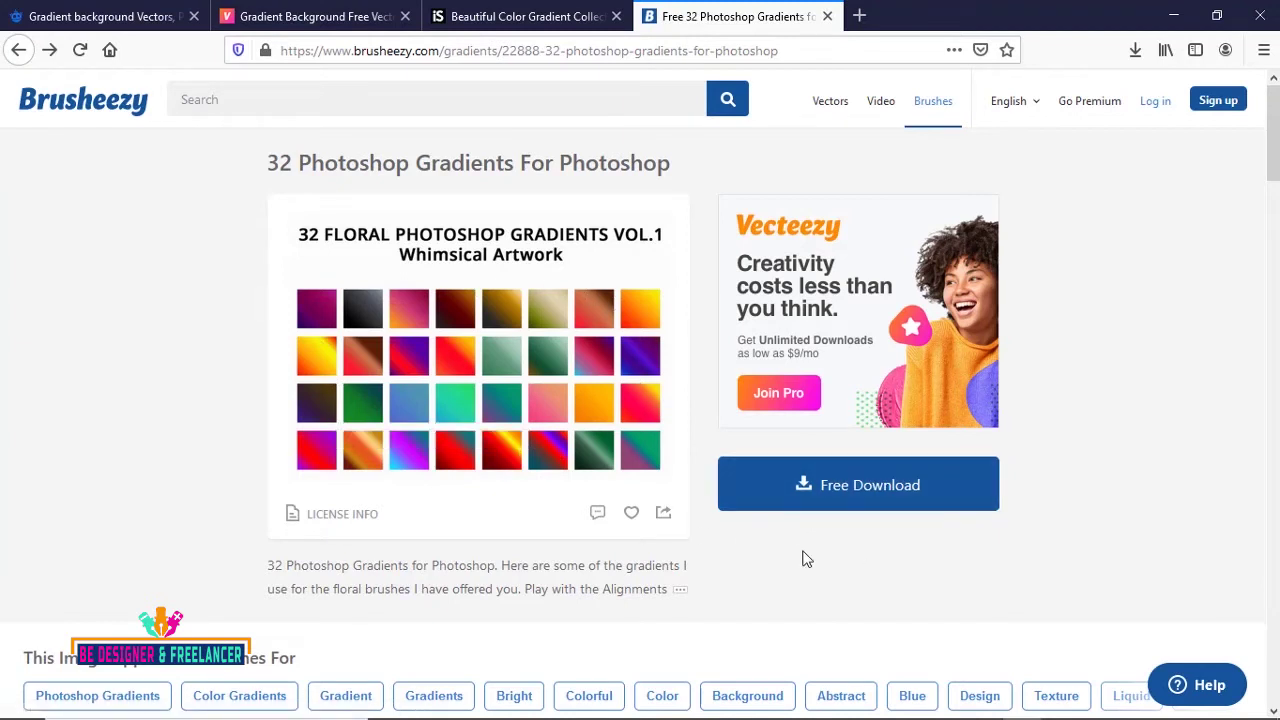
pyautogui.moveTo(640, 716)
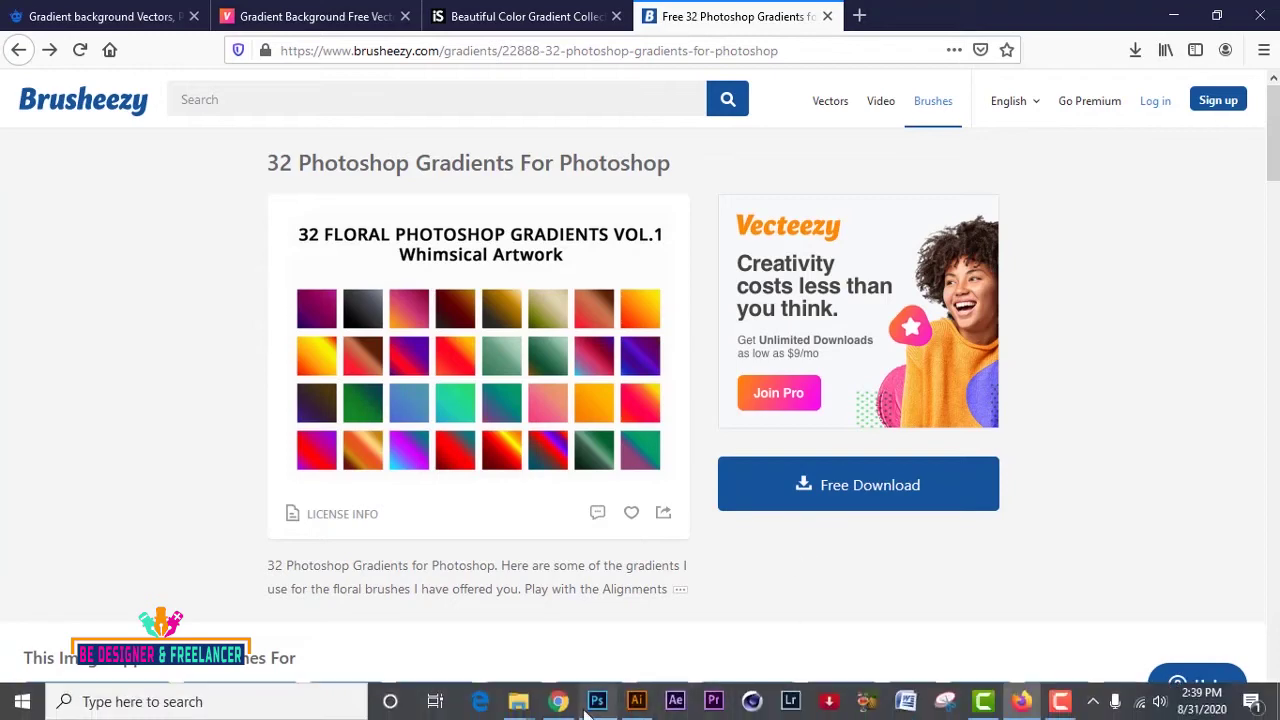
pyautogui.click(597, 701)
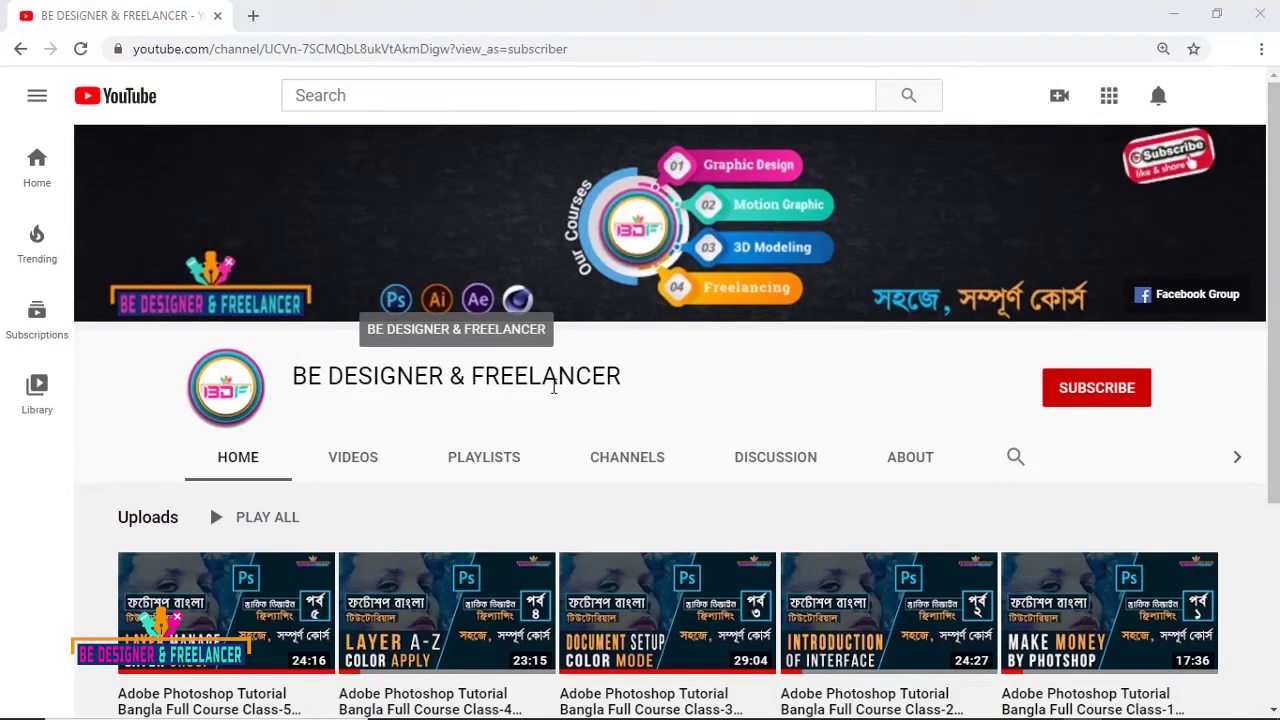
# - Subscribe to the tutorial channel with notifications set to All
pyautogui.click(1092, 408)
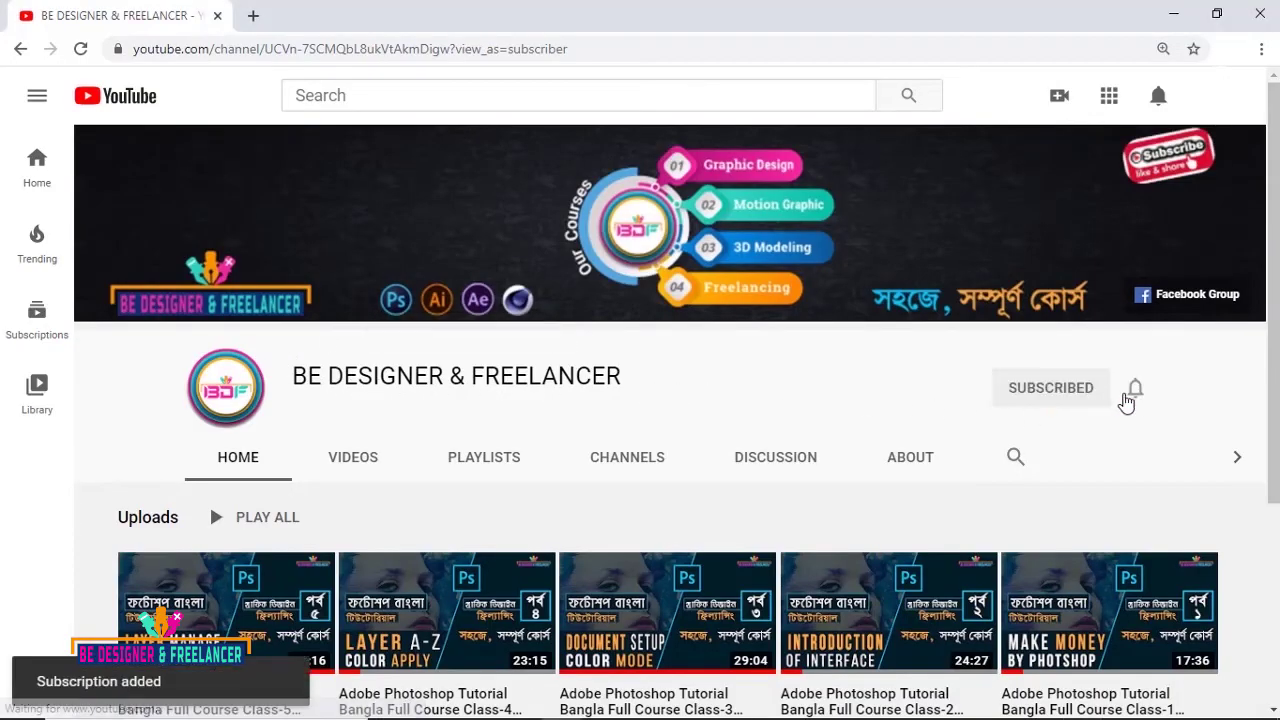
pyautogui.click(1135, 398)
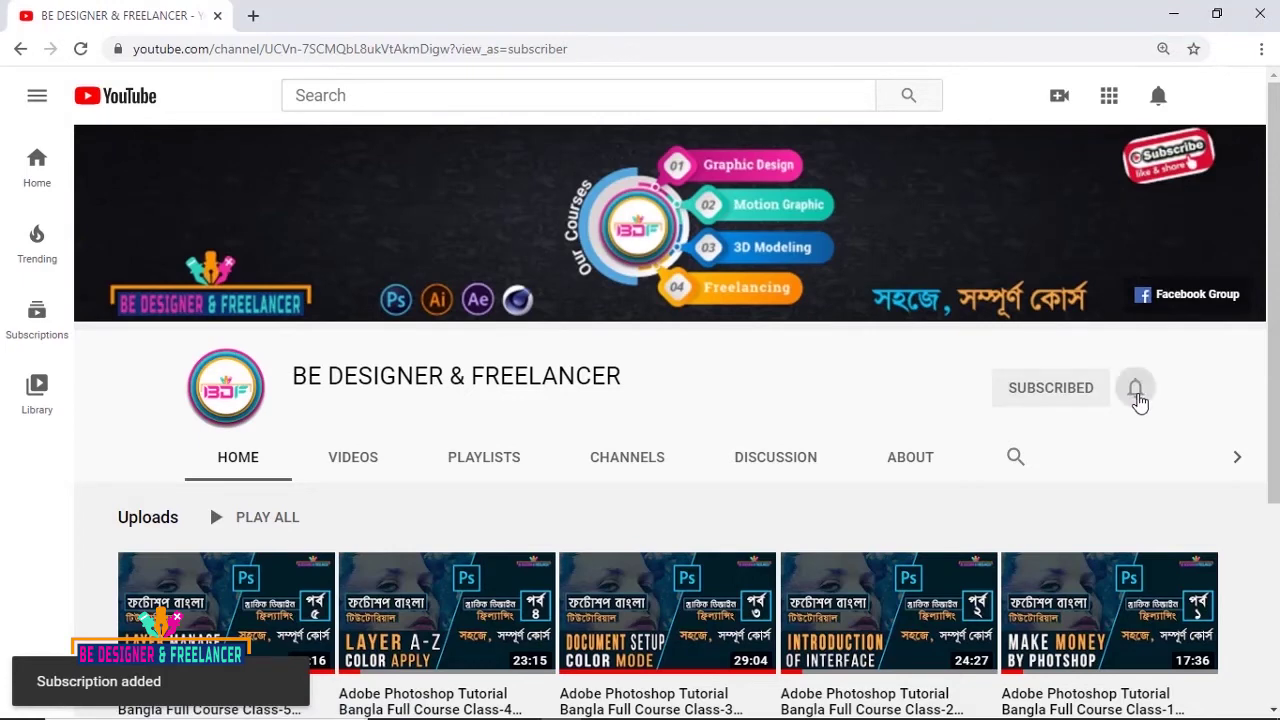
pyautogui.click(1062, 435)
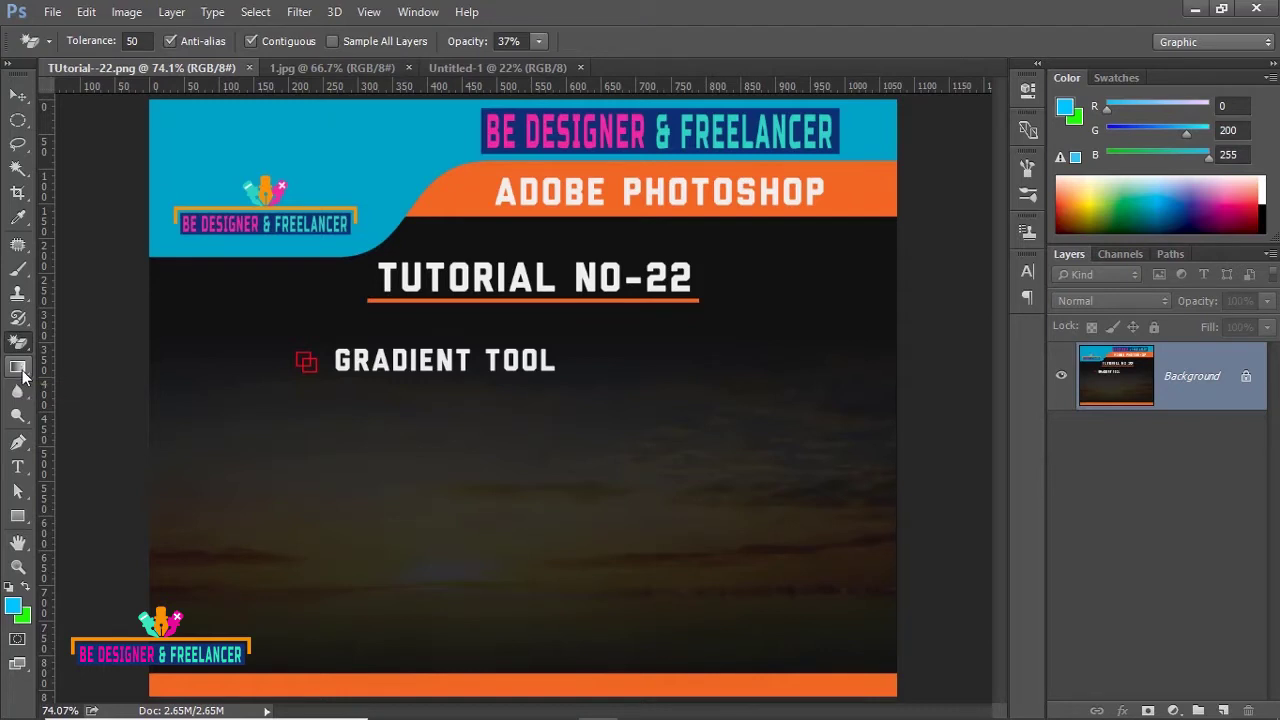
# - Activate the Gradient Tool (G) and bring the blank Untitled-1 document forward
pyautogui.click(18, 95)
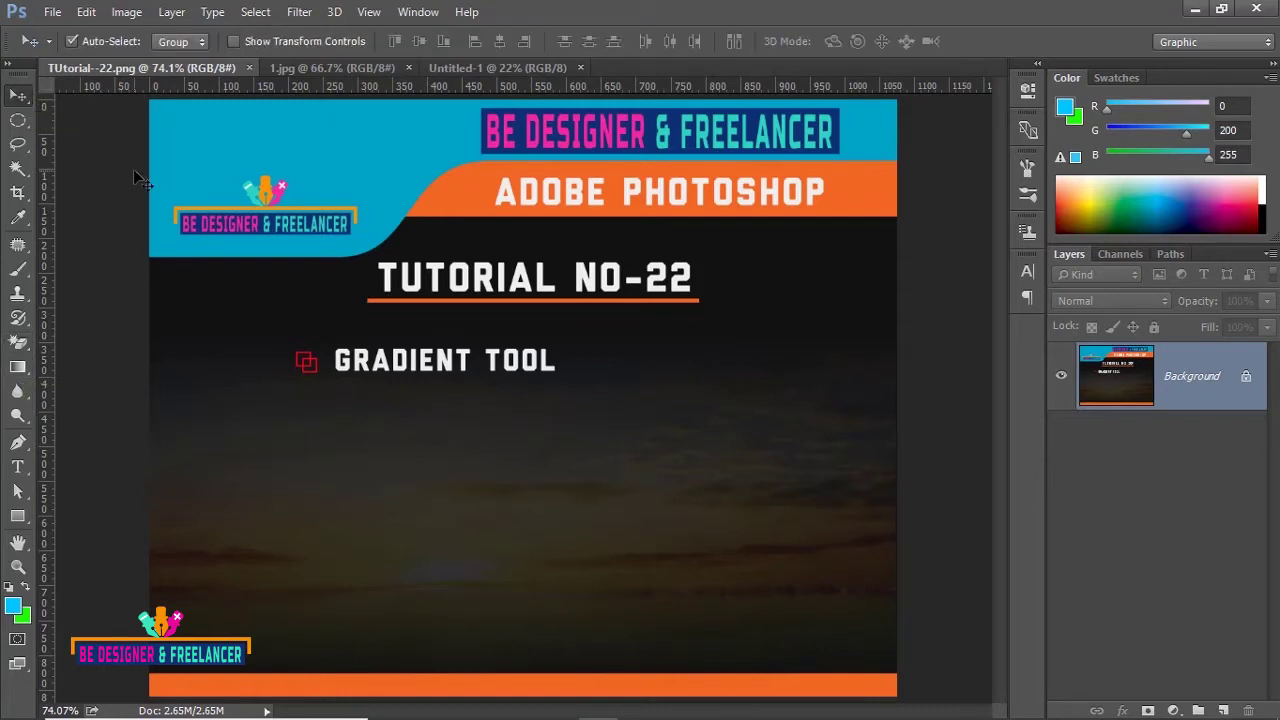
pyautogui.press('g')
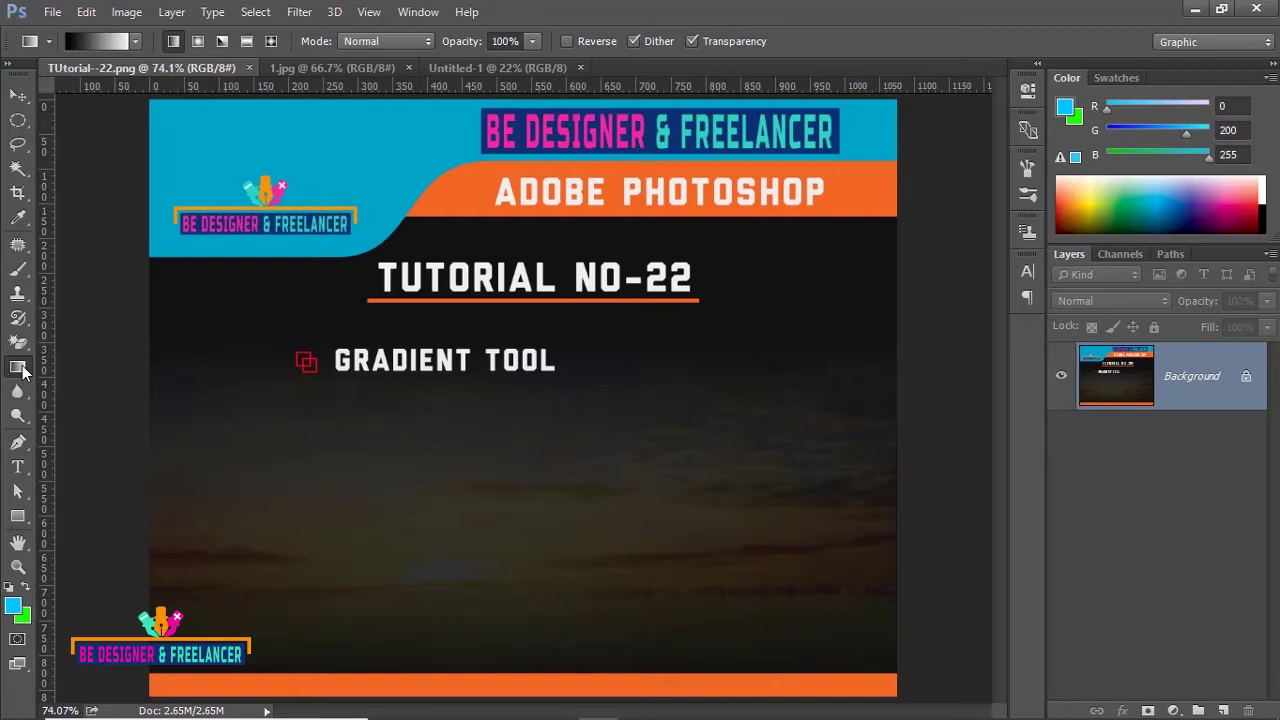
pyautogui.rightClick(24, 372)
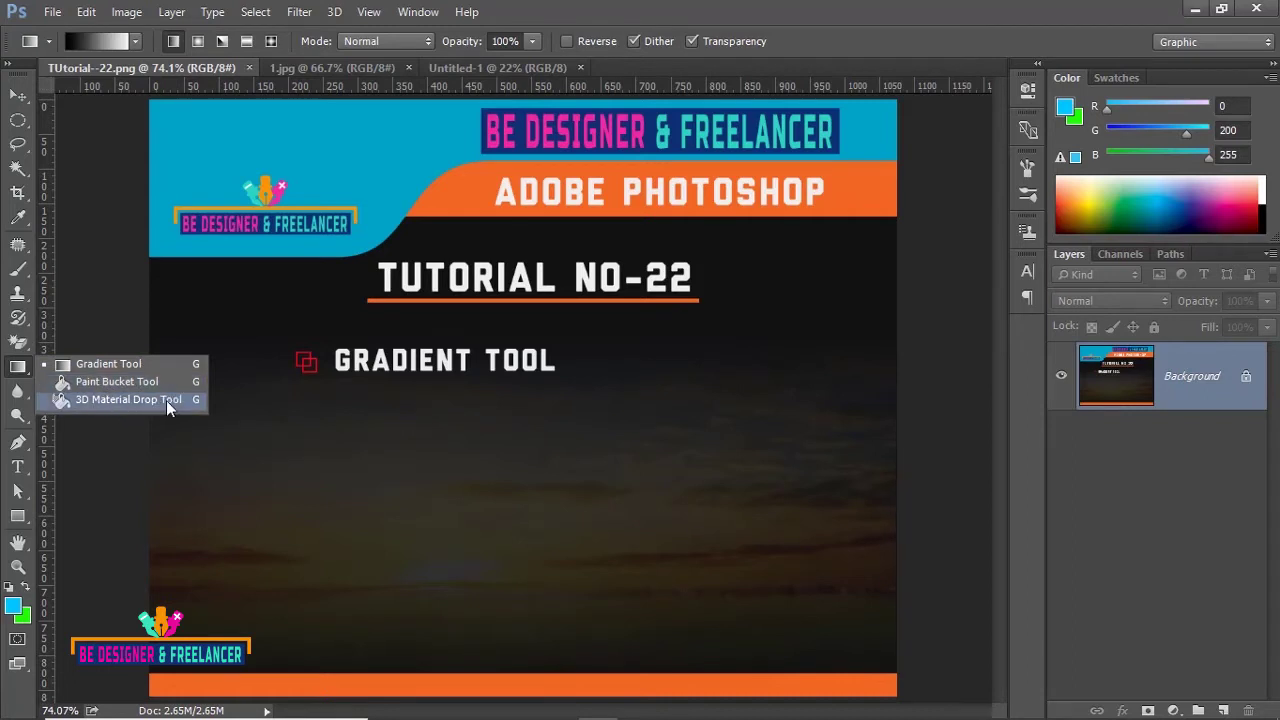
pyautogui.click(18, 368)
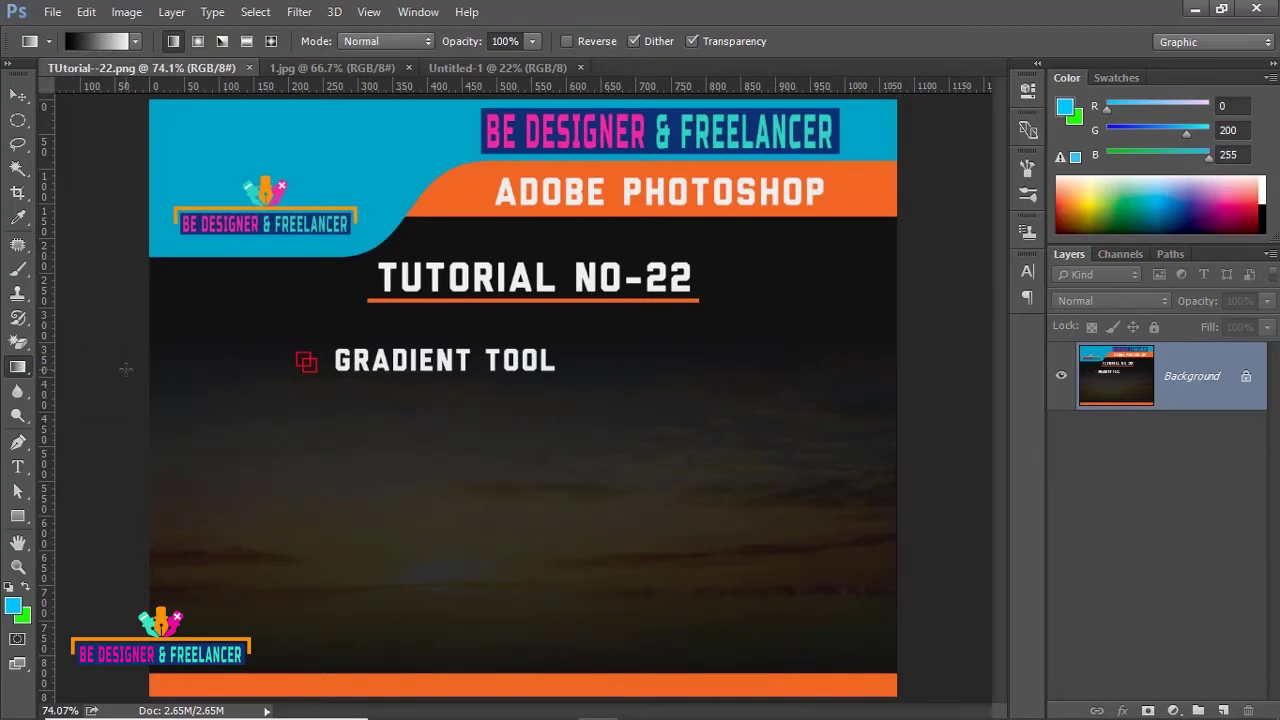
pyautogui.click(466, 67)
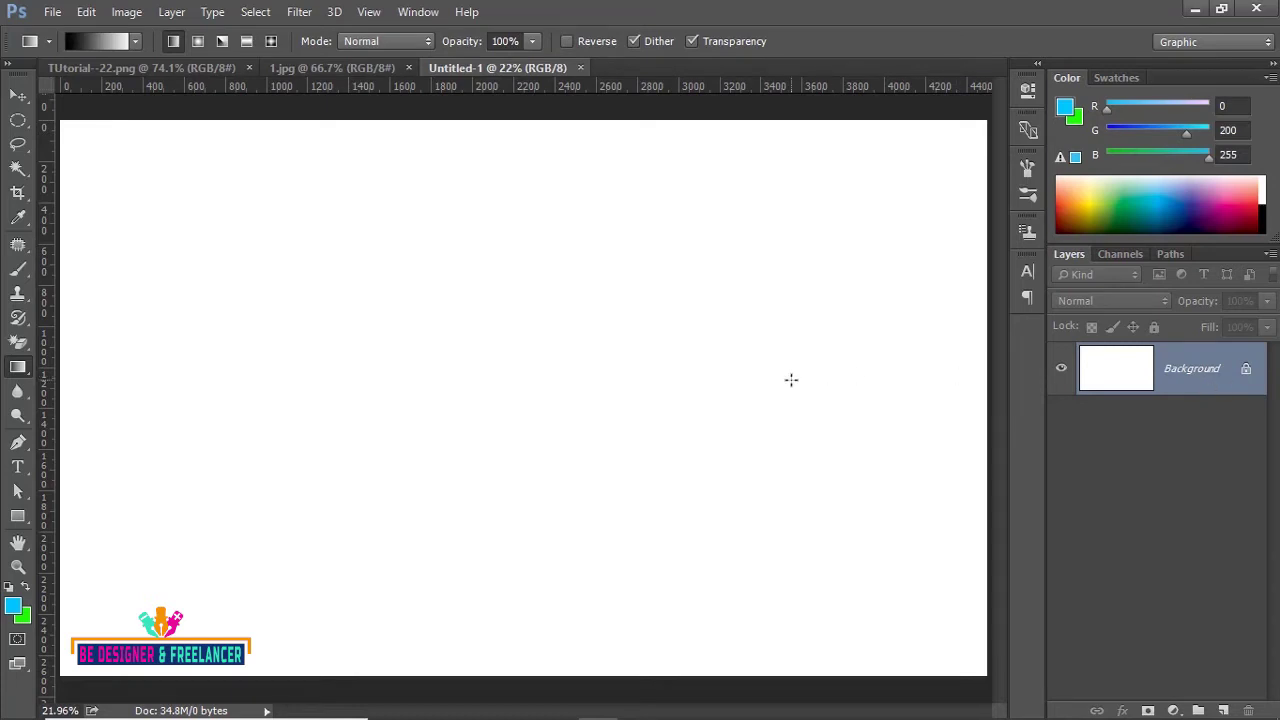
# - Try several gradient directions, ending with a diagonal black-left to white-right fill
pyautogui.rightClick(18, 367)
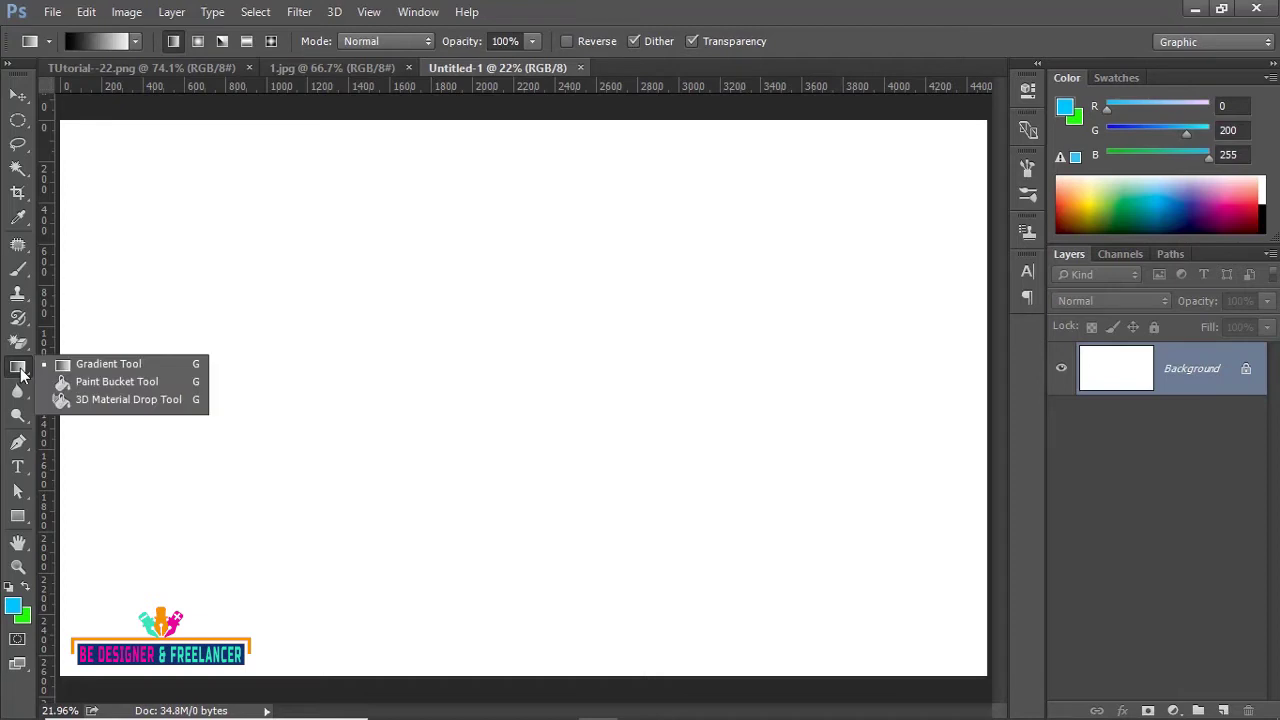
pyautogui.click(100, 366)
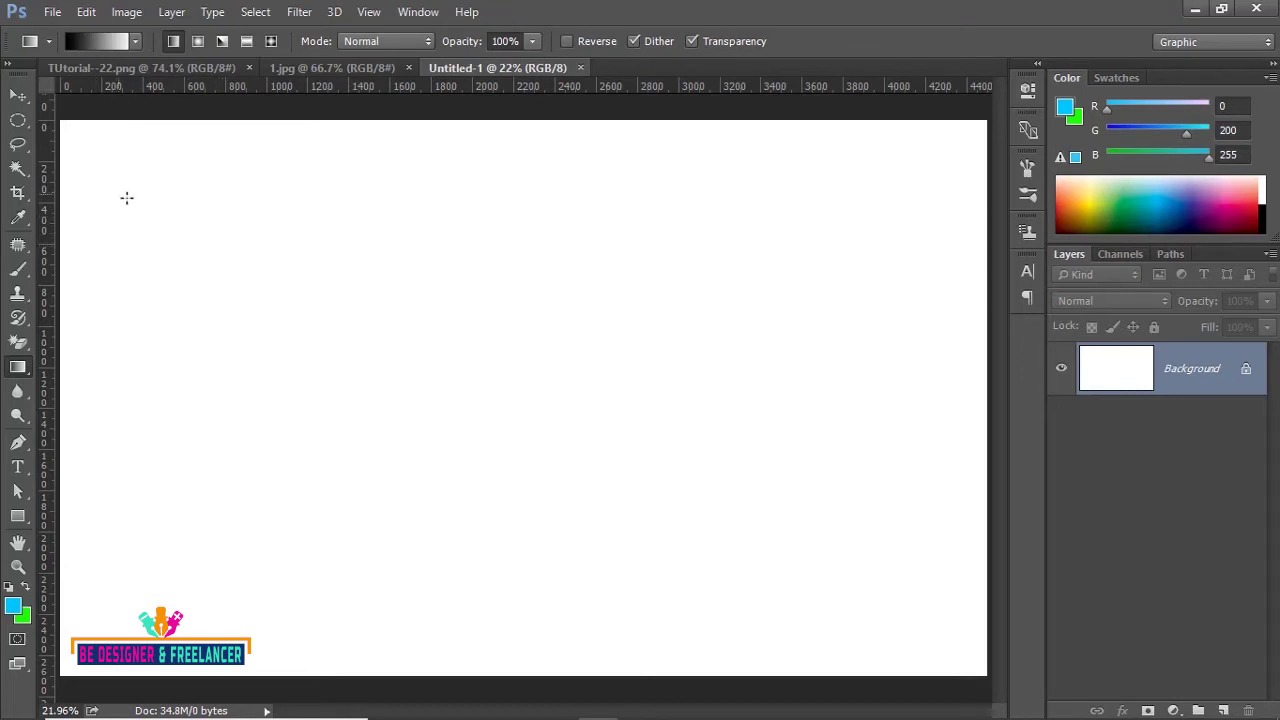
pyautogui.moveTo(127, 198); pyautogui.dragTo(668, 478)
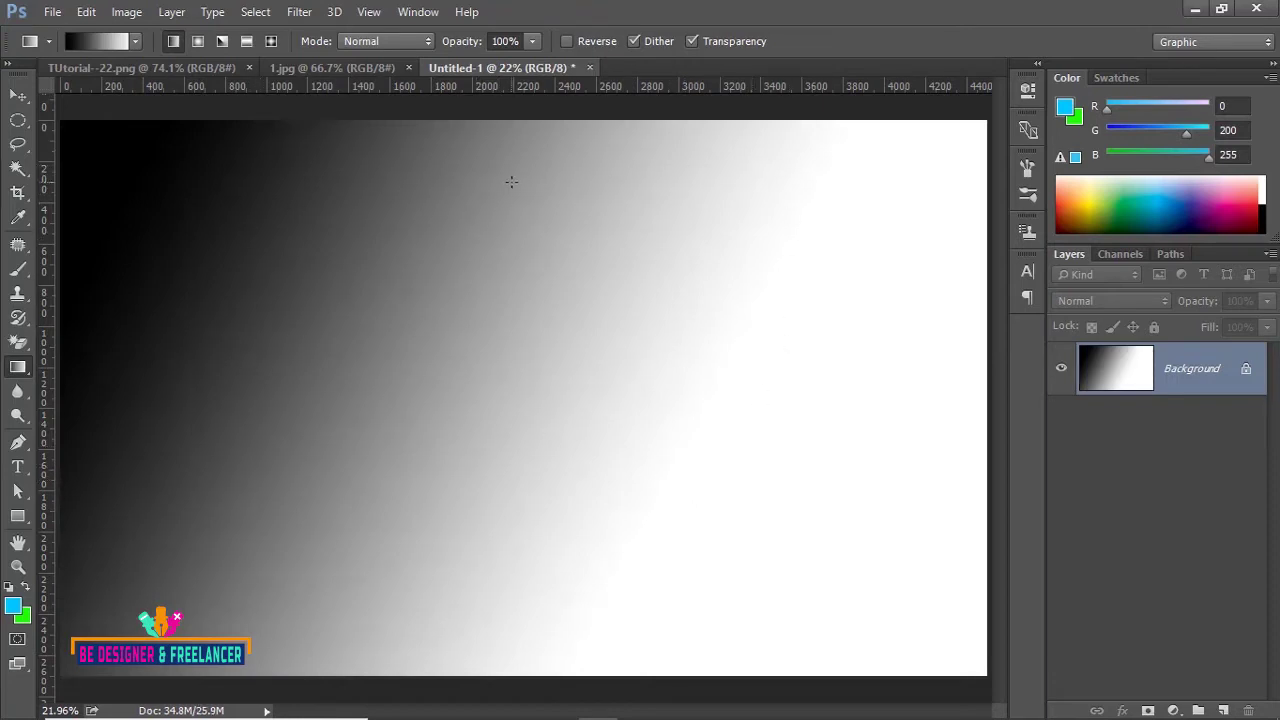
pyautogui.moveTo(511, 232); pyautogui.dragTo(500, 547)
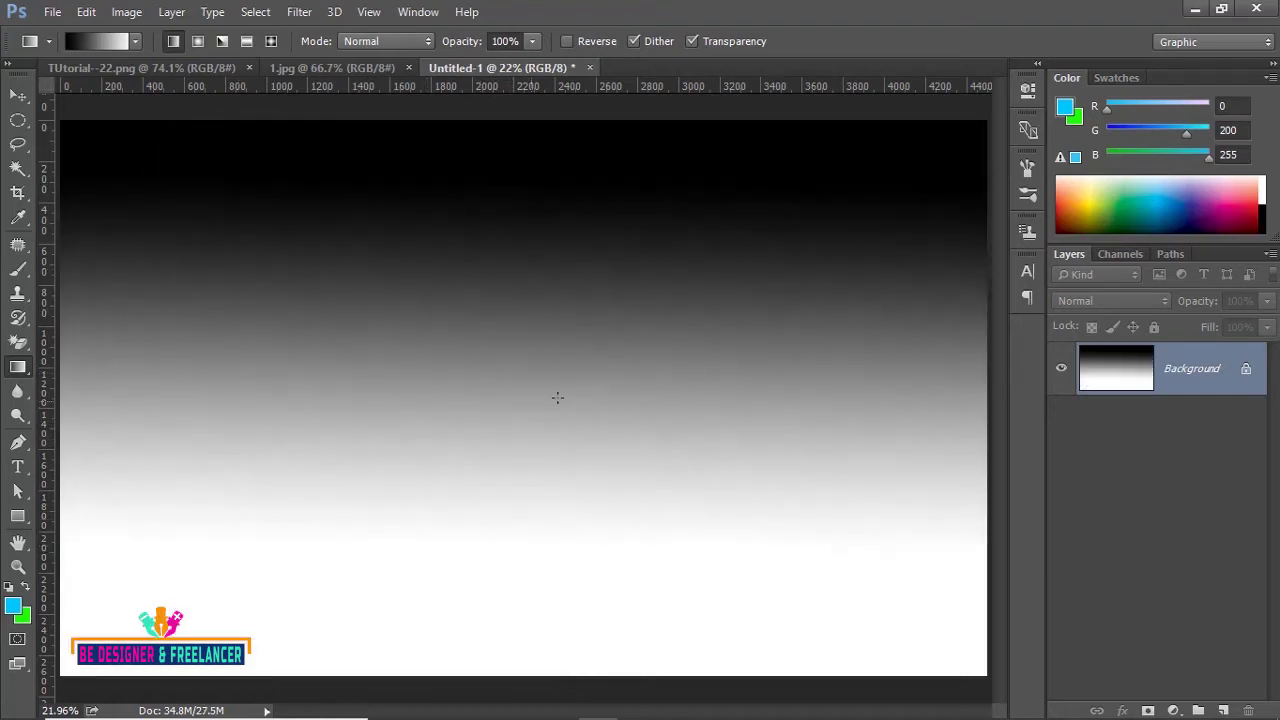
pyautogui.moveTo(466, 397); pyautogui.dragTo(770, 400)
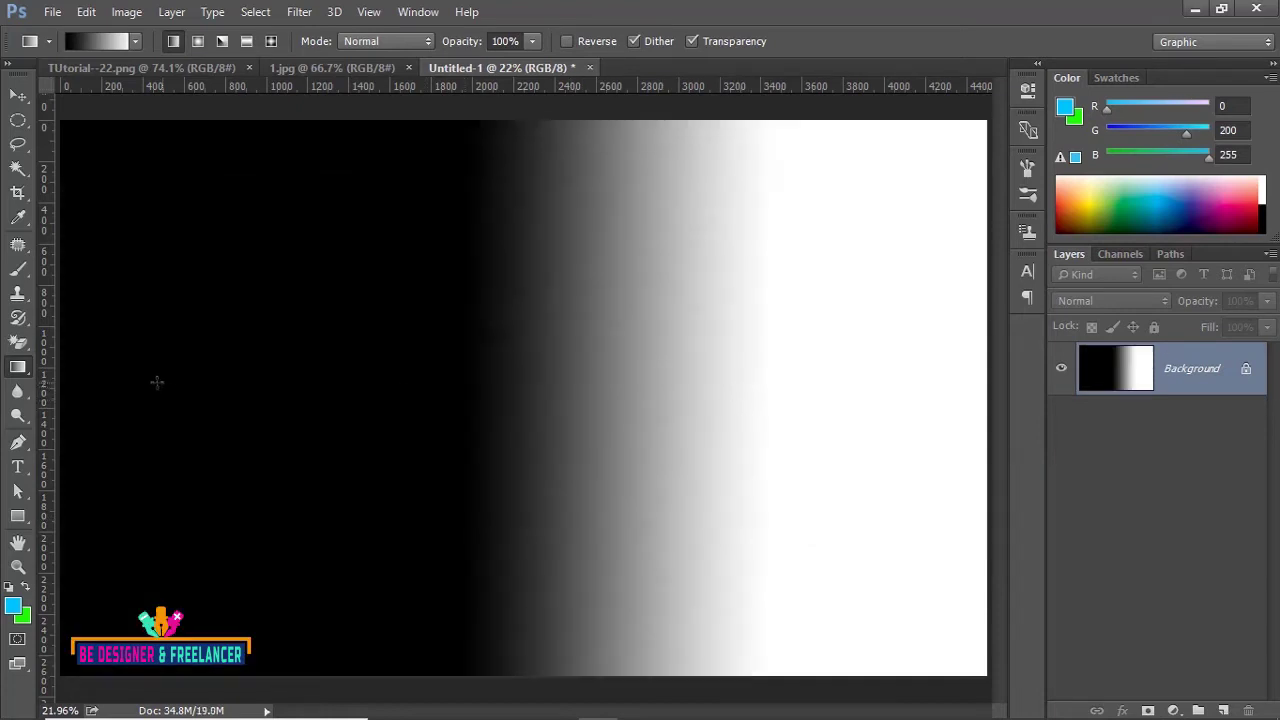
pyautogui.moveTo(63, 381); pyautogui.dragTo(504, 375)
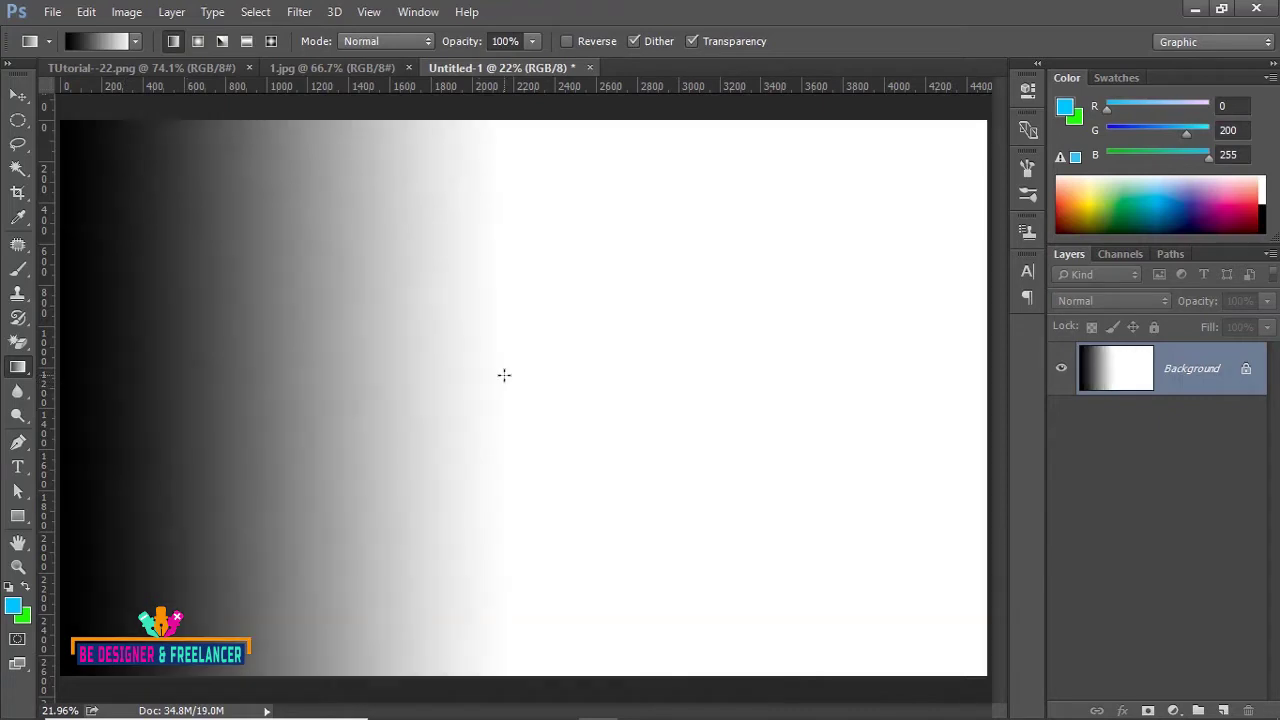
pyautogui.moveTo(559, 123); pyautogui.dragTo(557, 454)
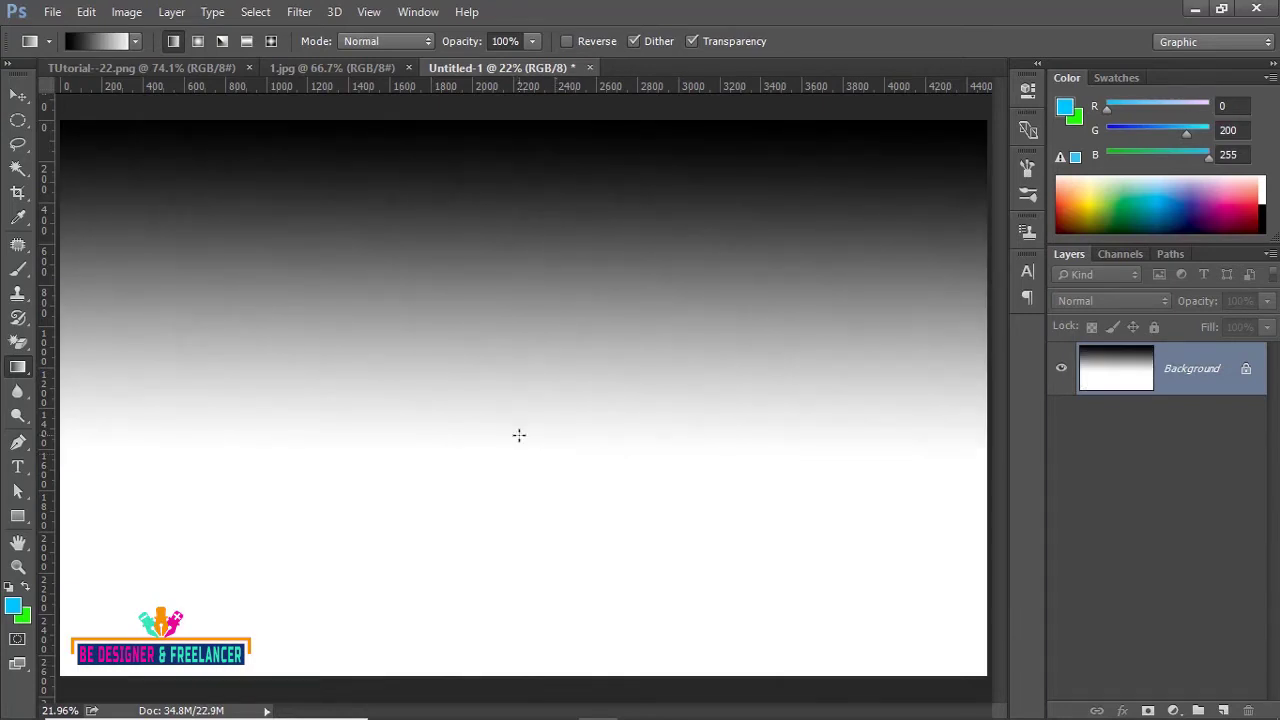
pyautogui.moveTo(305, 294); pyautogui.dragTo(663, 433)
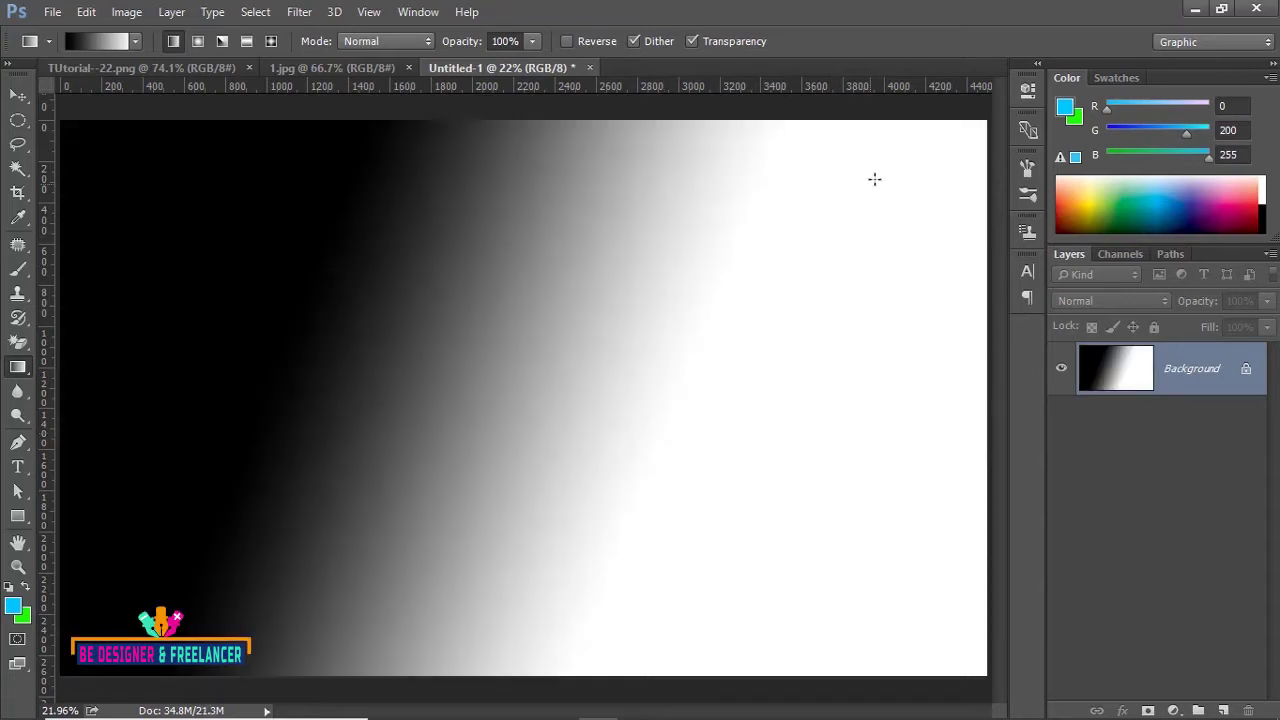
pyautogui.moveTo(874, 179); pyautogui.dragTo(530, 396)
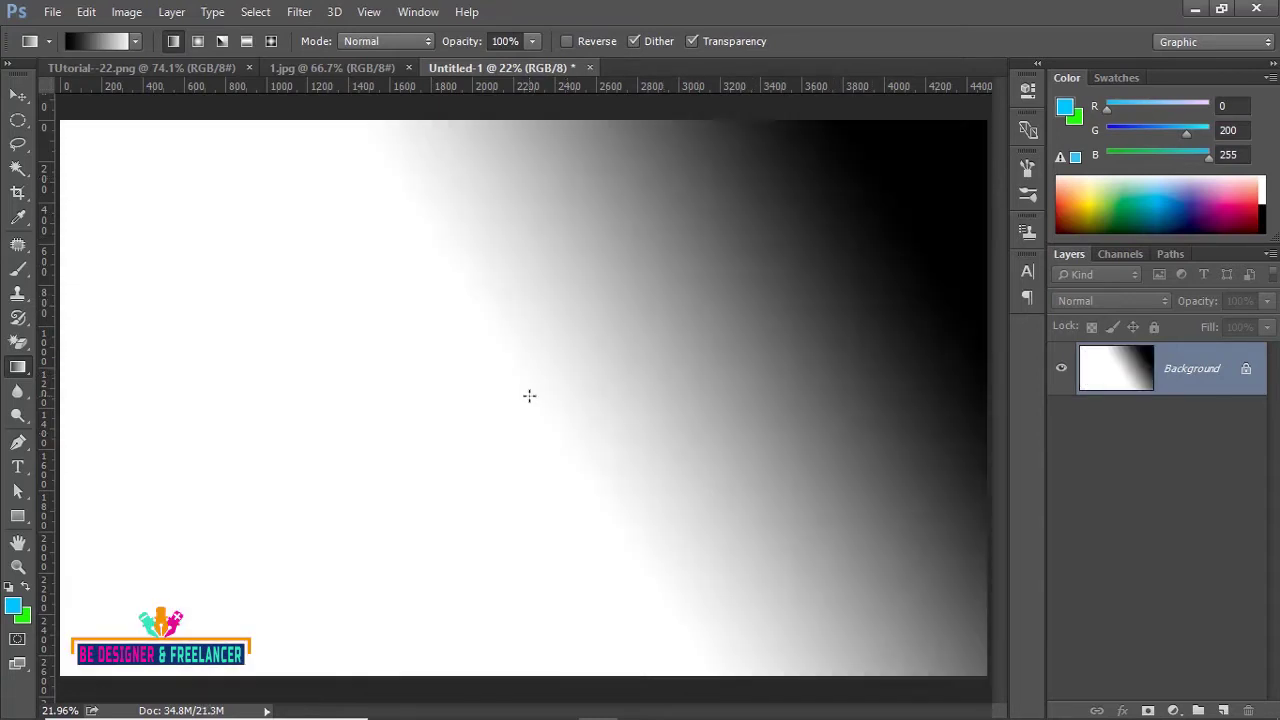
pyautogui.moveTo(233, 255)
pyautogui.mouseDown()
pyautogui.moveTo(447, 362)
pyautogui.moveTo(631, 414)
pyautogui.mouseUp()
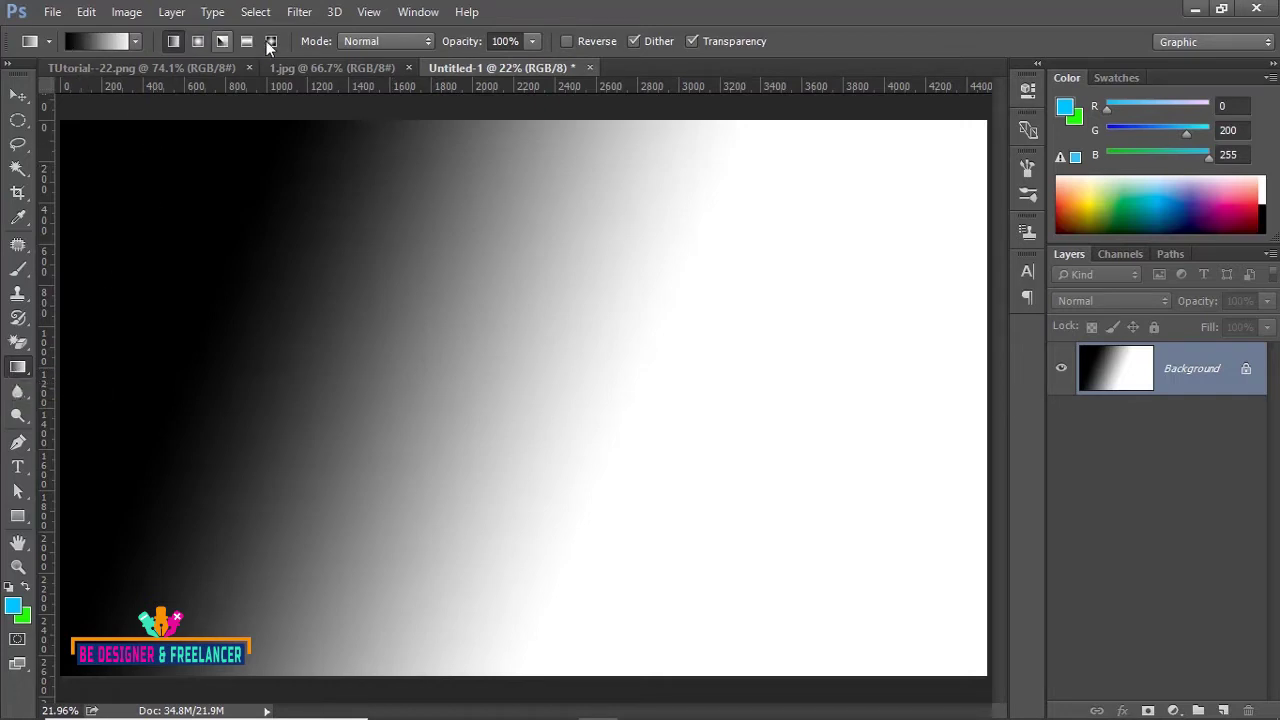
# - Choose the Foreground to Background preset, giving a cyan-to-green gradient
pyautogui.click(136, 42)
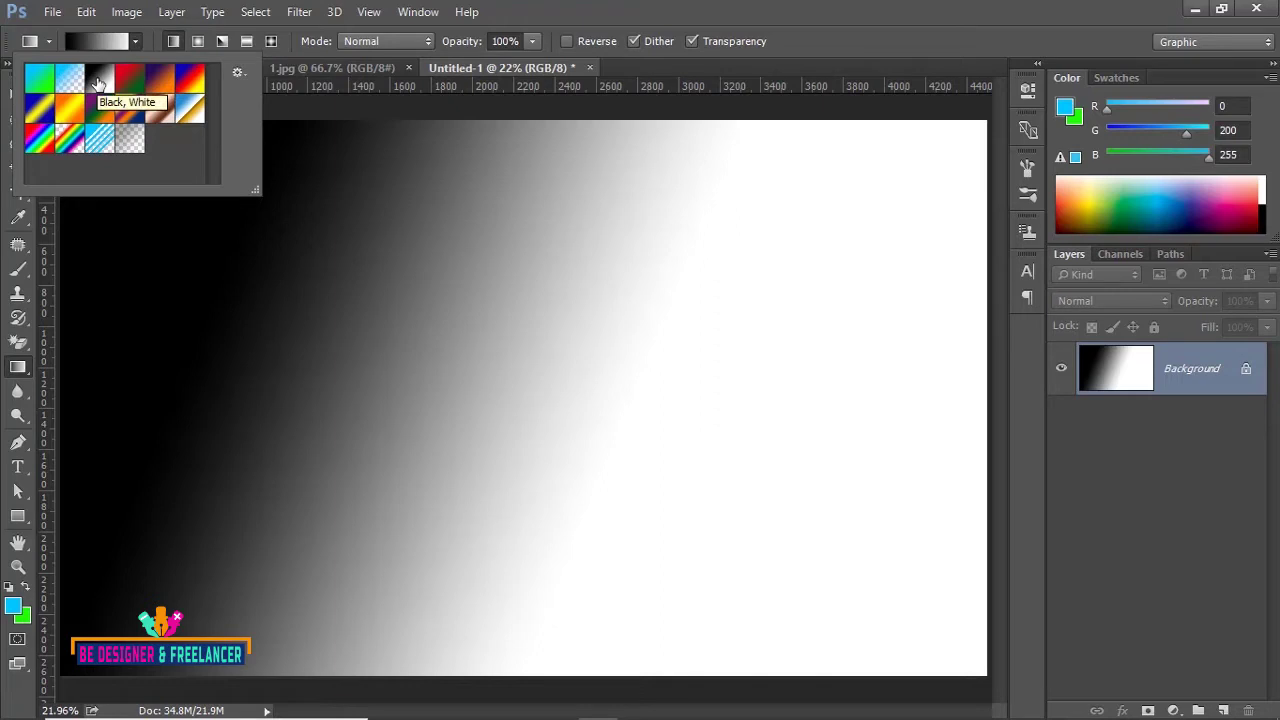
pyautogui.click(395, 262)
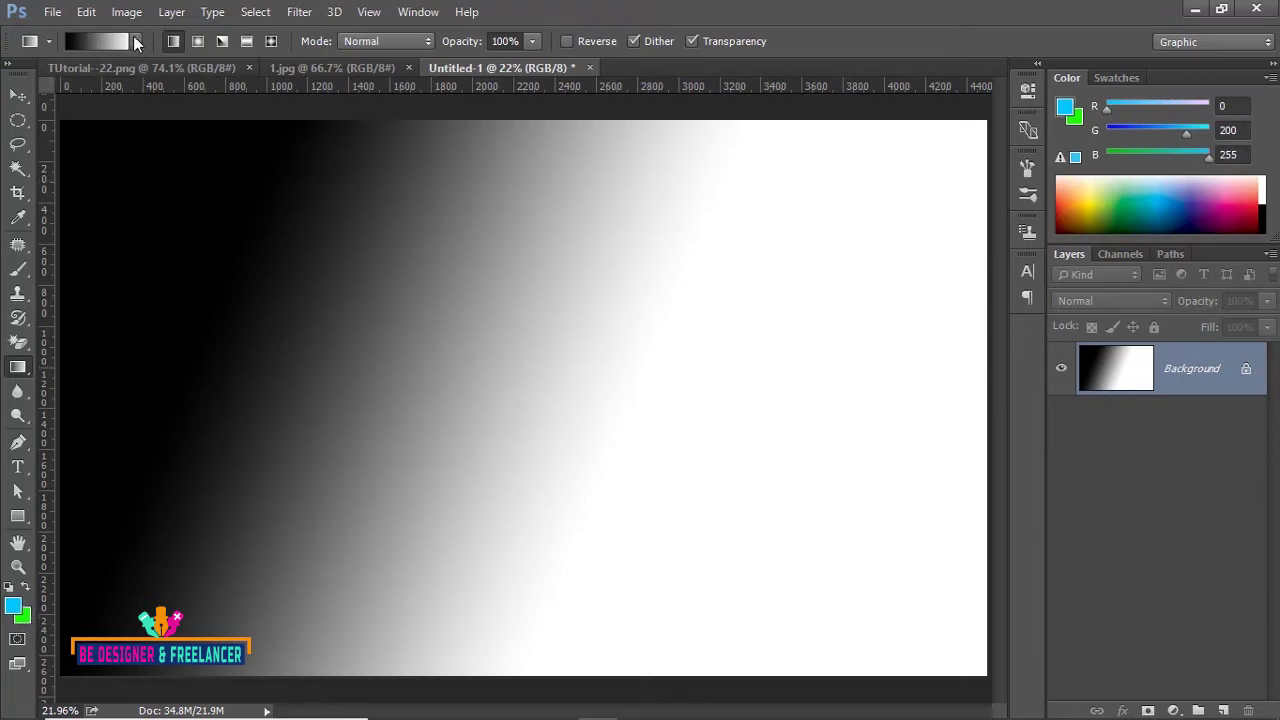
pyautogui.click(135, 41)
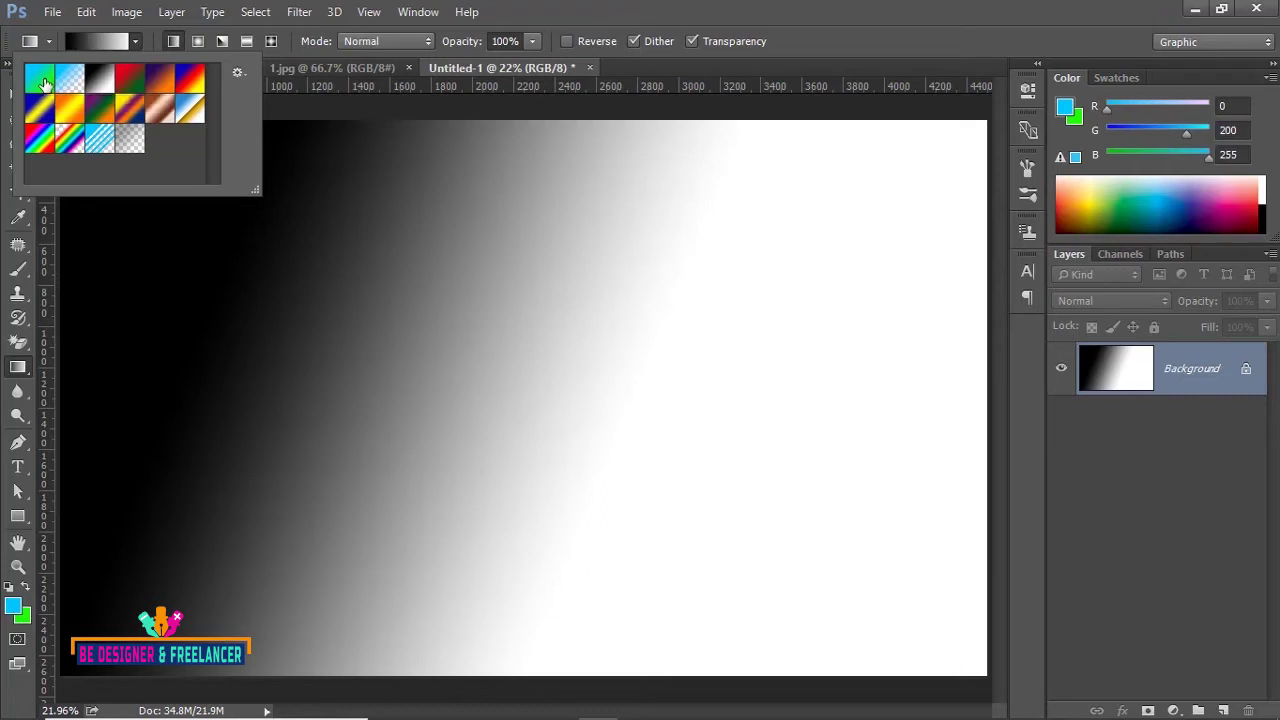
pyautogui.click(44, 84)
pyautogui.click(133, 38)
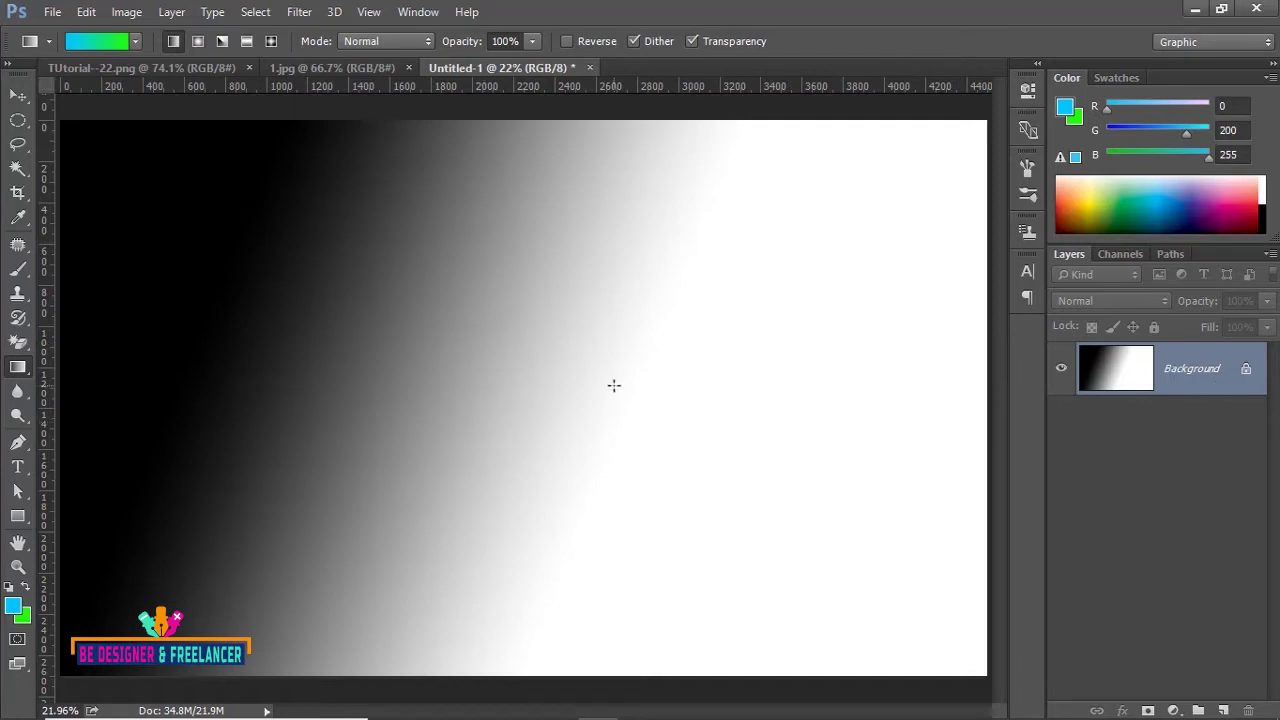
# - Undo the canvas back to plain white and add a new empty Layer 1
pyautogui.hotkey('ctrl', 'alt', 'z')
pyautogui.hotkey('ctrl', 'alt', 'z')
pyautogui.hotkey('ctrl', 'alt', 'z')
pyautogui.hotkey('ctrl', 'alt', 'z')
pyautogui.hotkey('ctrl', 'alt', 'z')
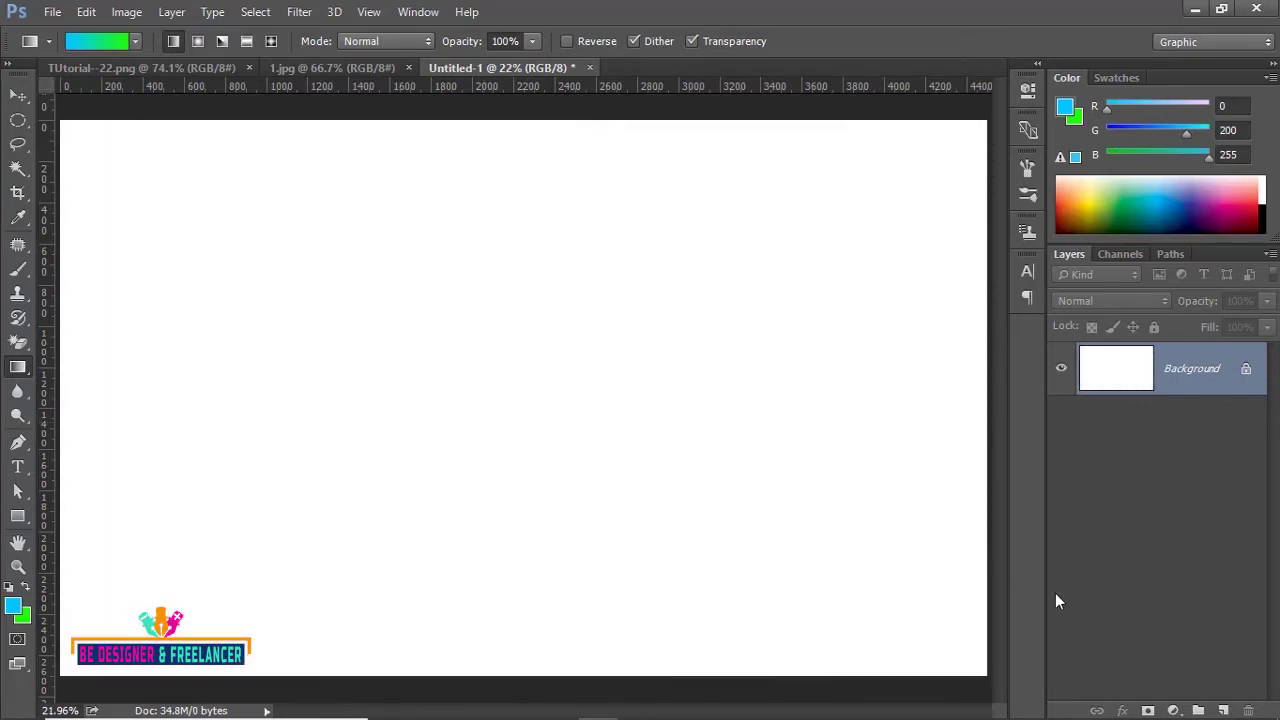
pyautogui.click(1224, 710)
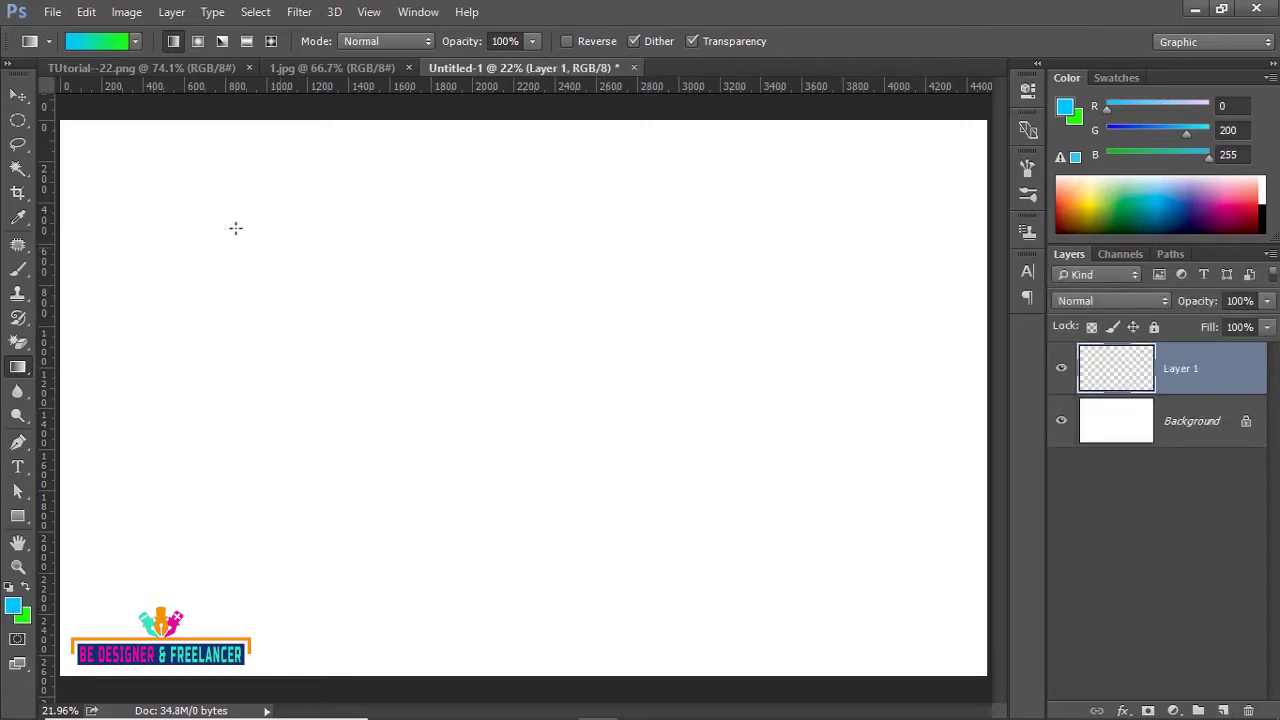
pyautogui.click(136, 44)
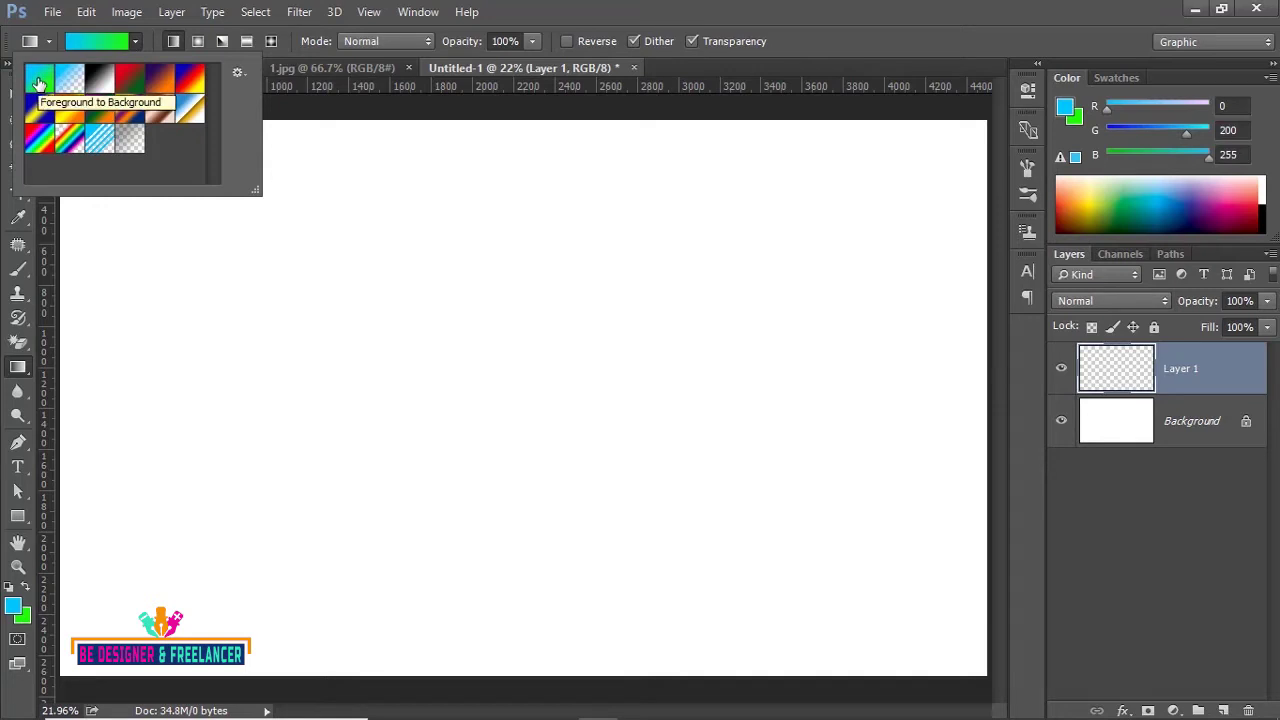
pyautogui.click(505, 18)
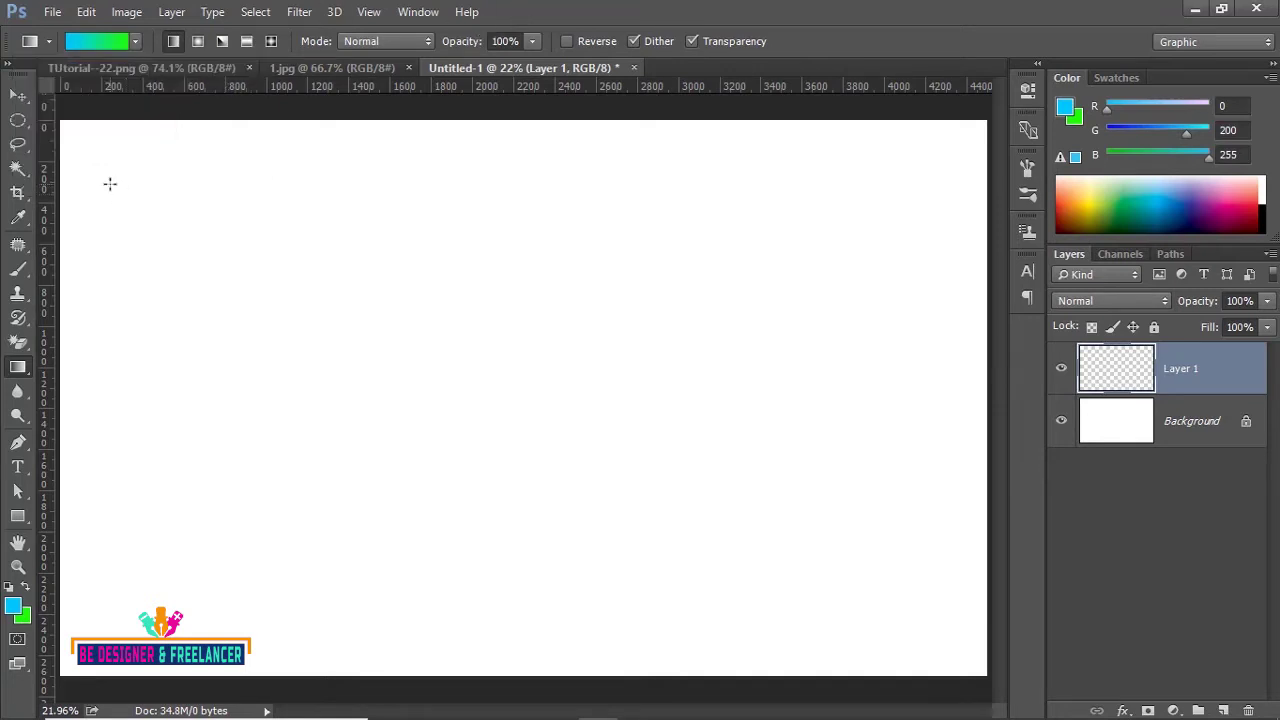
pyautogui.click(132, 40)
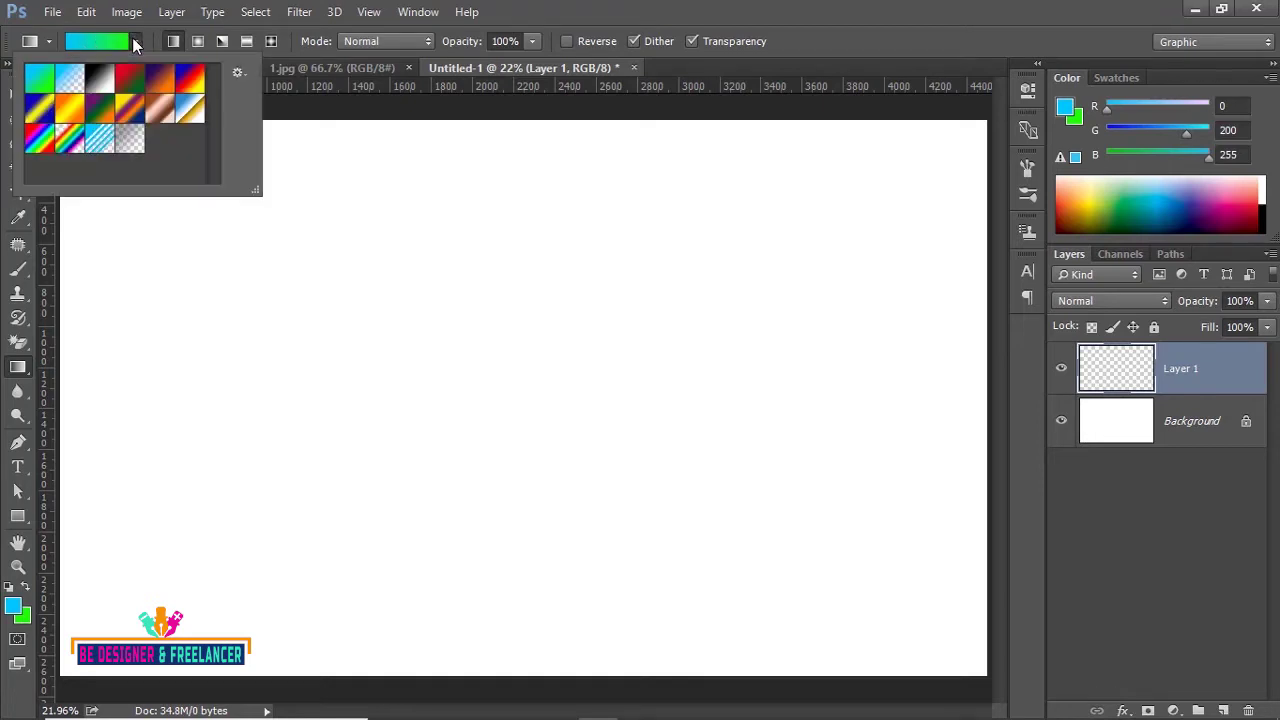
pyautogui.click(326, 122)
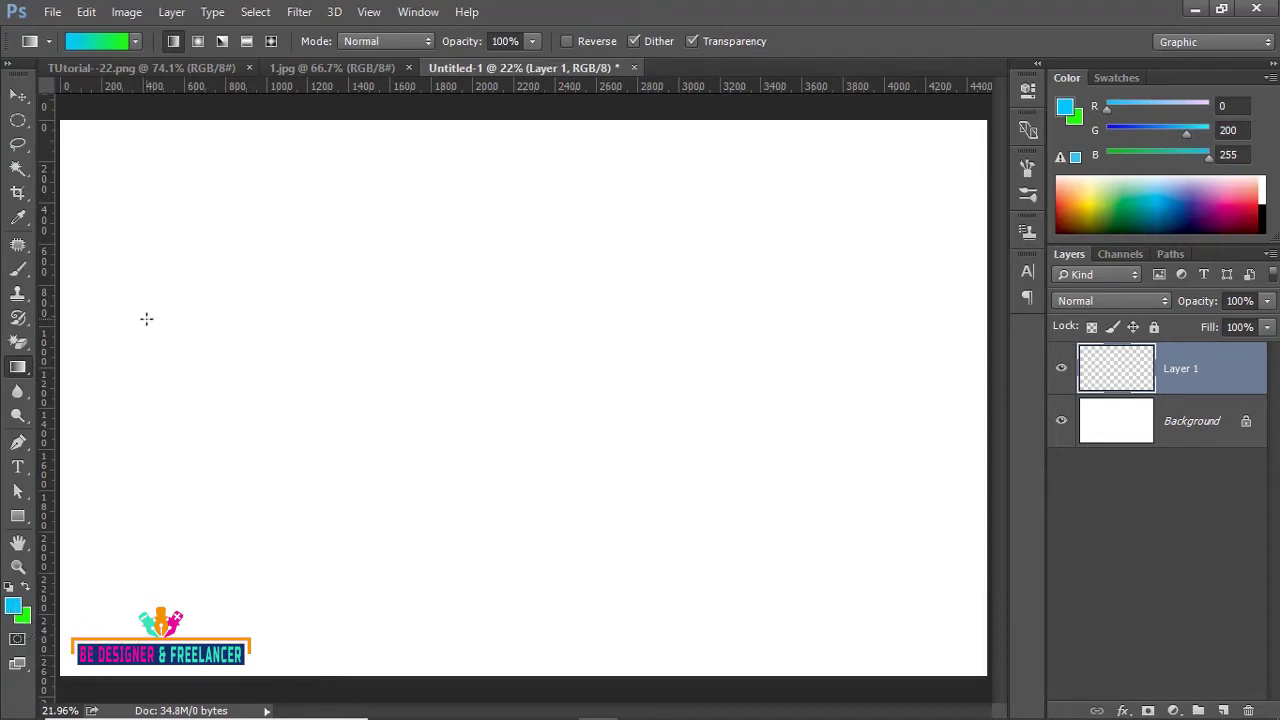
# - Fill Layer 1 with a slightly slanted cyan-to-green gradient across the whole canvas
pyautogui.moveTo(96, 168); pyautogui.dragTo(889, 569)
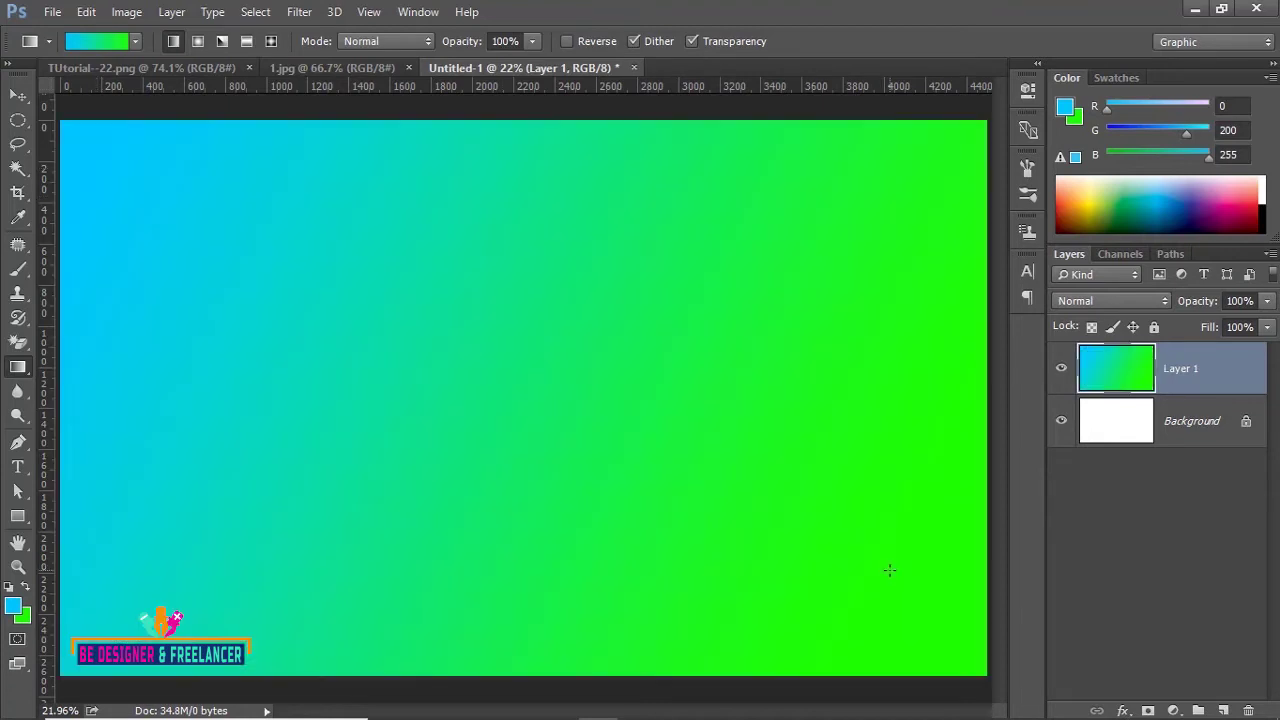
pyautogui.click(134, 40)
pyautogui.click(134, 40)
pyautogui.click(134, 40)
pyautogui.click(134, 40)
pyautogui.click(136, 41)
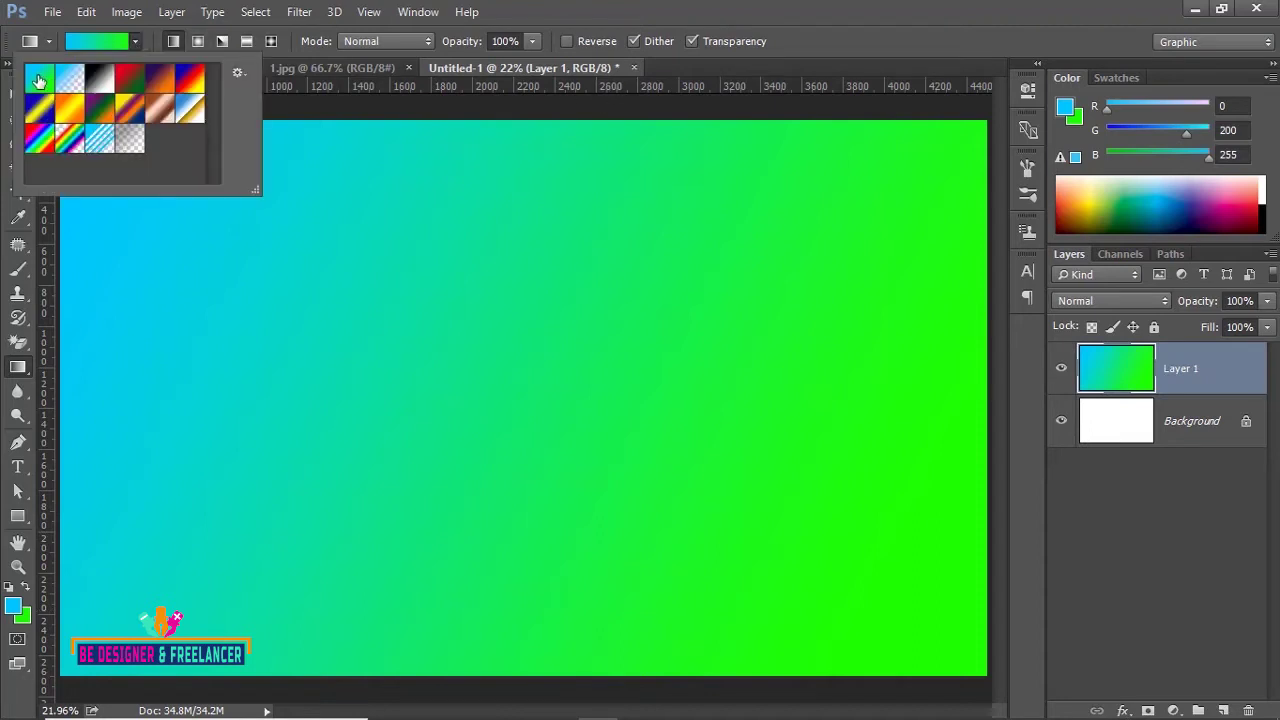
# - Set the foreground colour to blue (#0006ff)
pyautogui.click(136, 42)
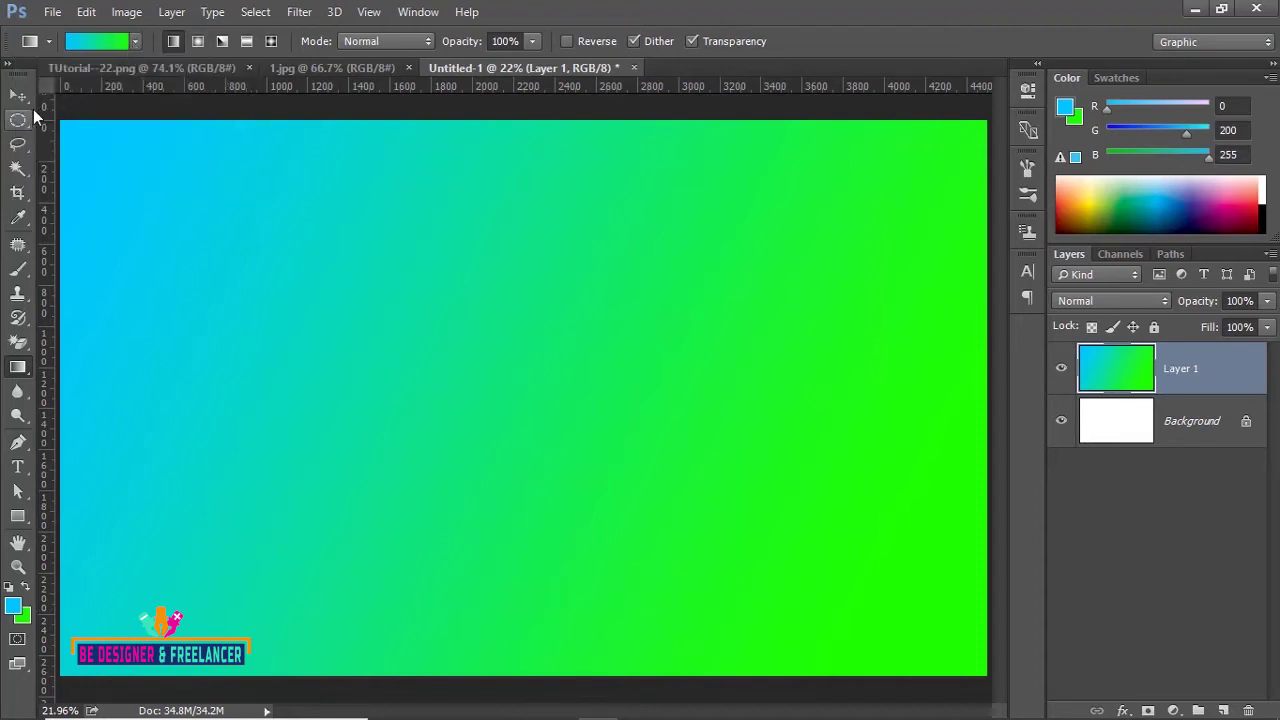
pyautogui.click(13, 605)
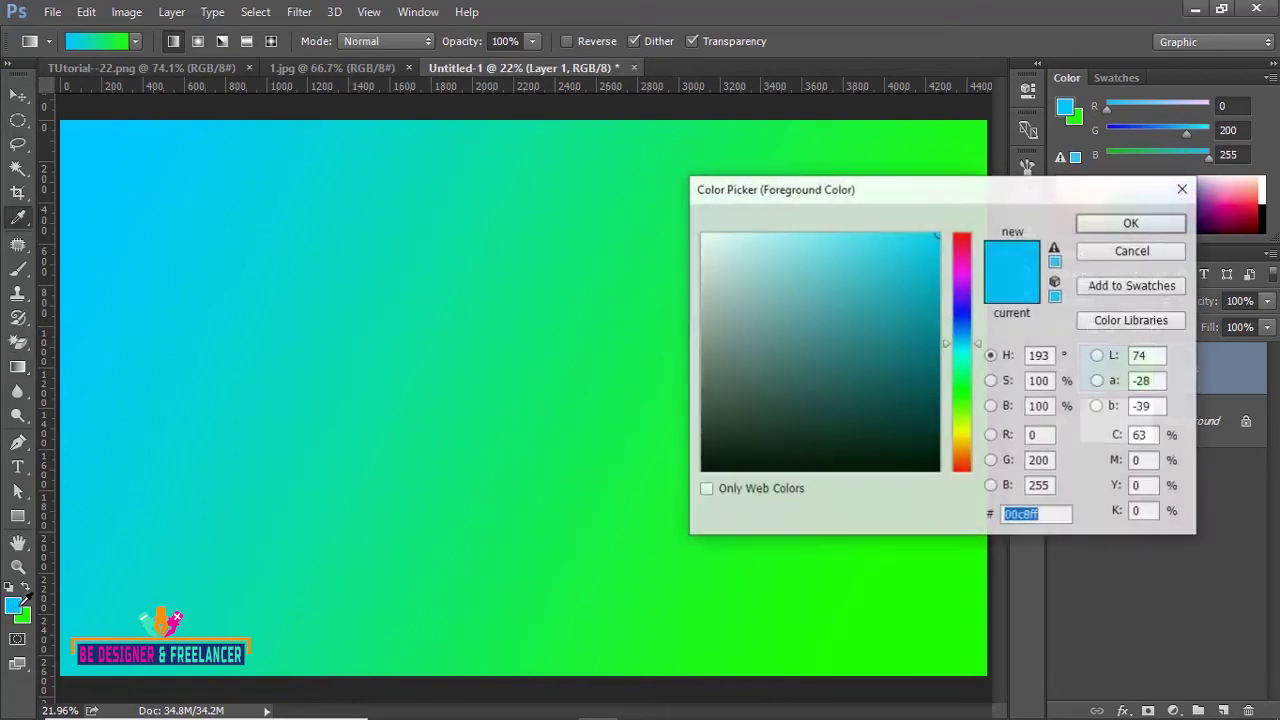
pyautogui.click(966, 233)
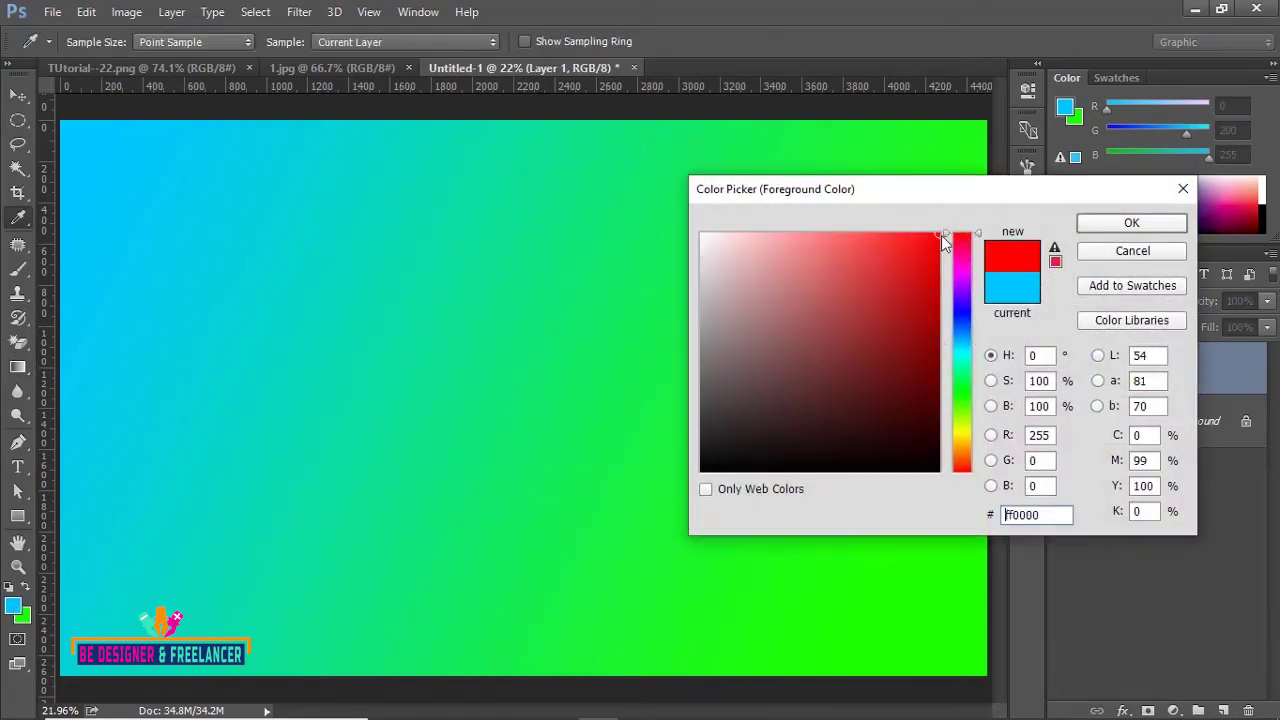
pyautogui.click(969, 314)
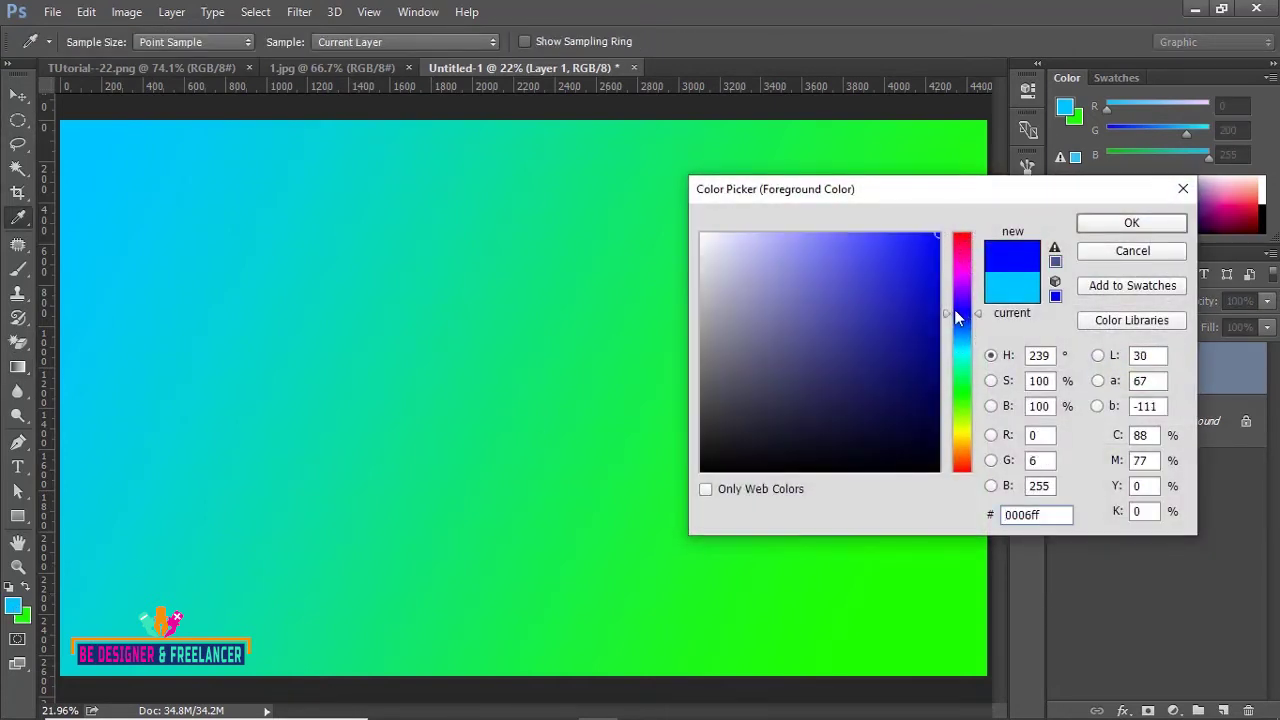
pyautogui.click(1131, 224)
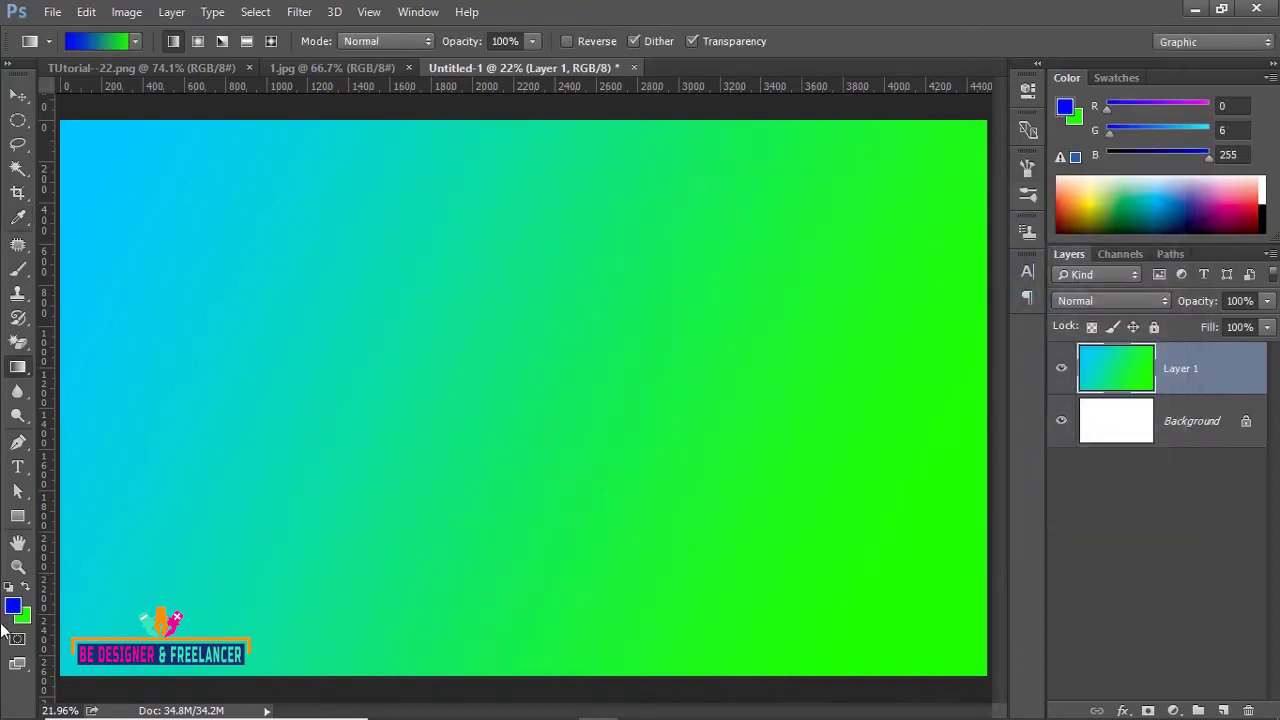
# - Set the background colour to orange (#ff7800) and check the resulting gradient preset
pyautogui.click(22, 617)
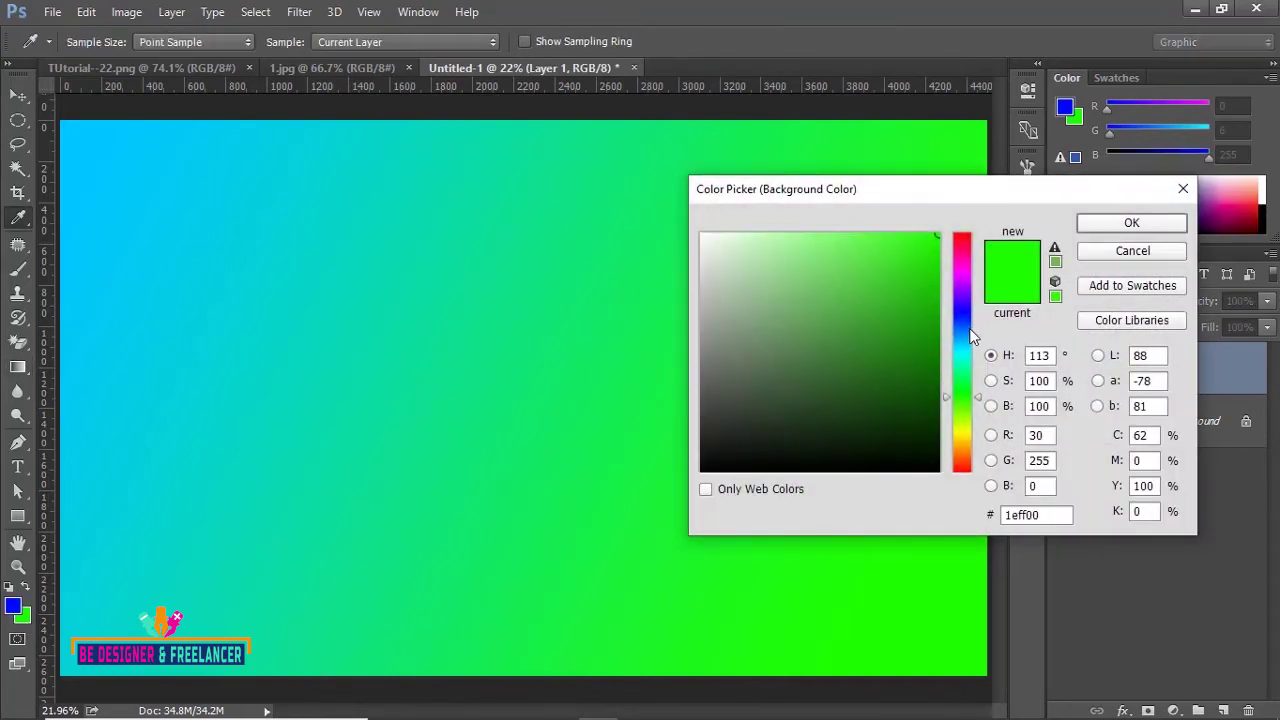
pyautogui.moveTo(964, 436); pyautogui.dragTo(968, 460)
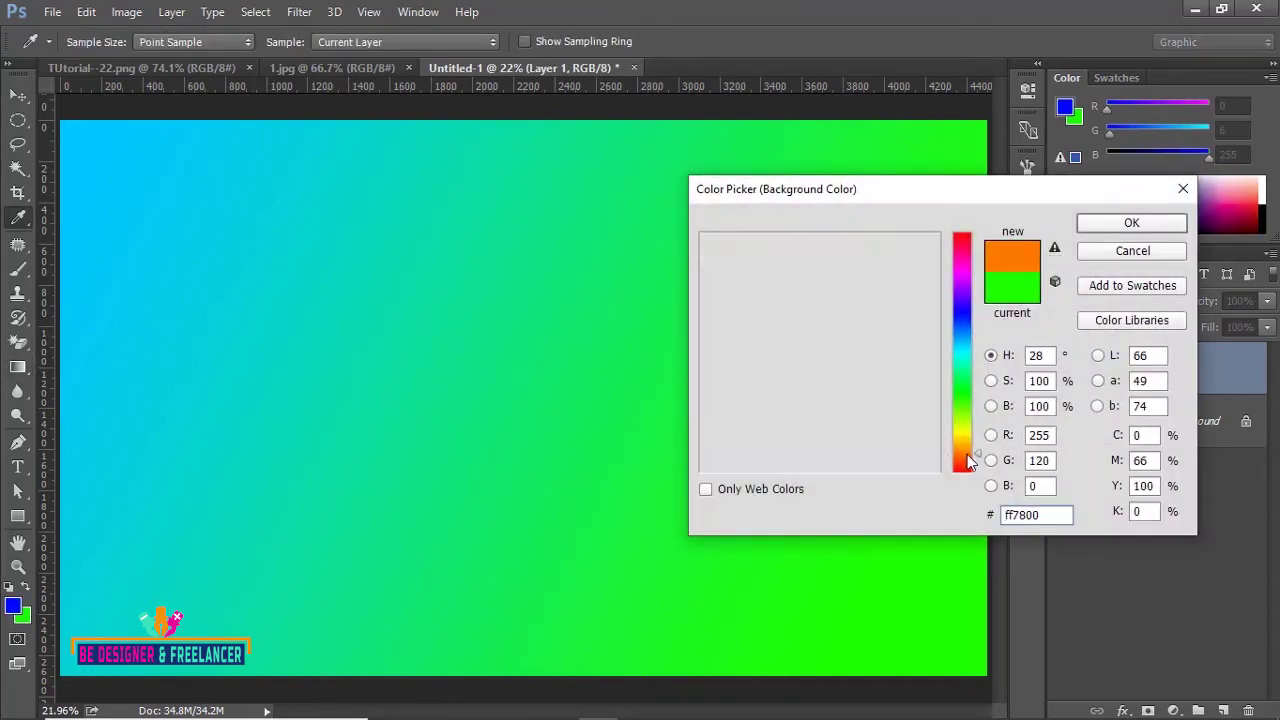
pyautogui.click(1131, 223)
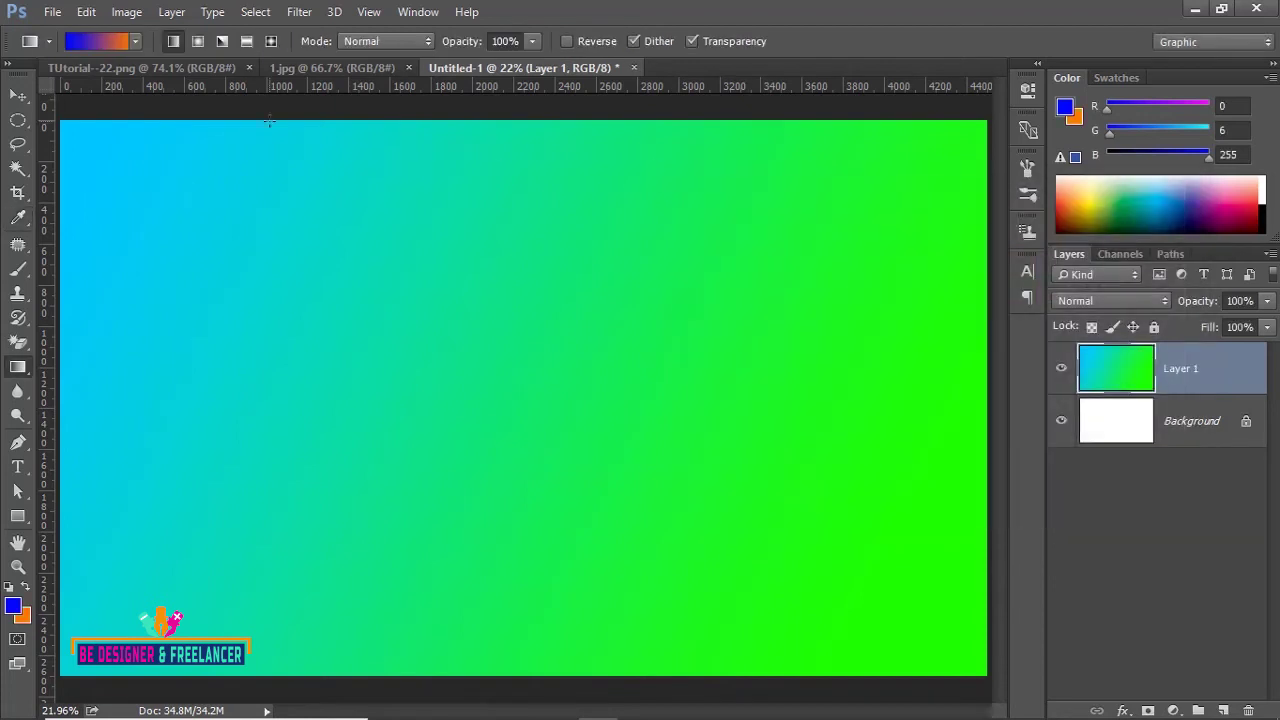
pyautogui.click(134, 40)
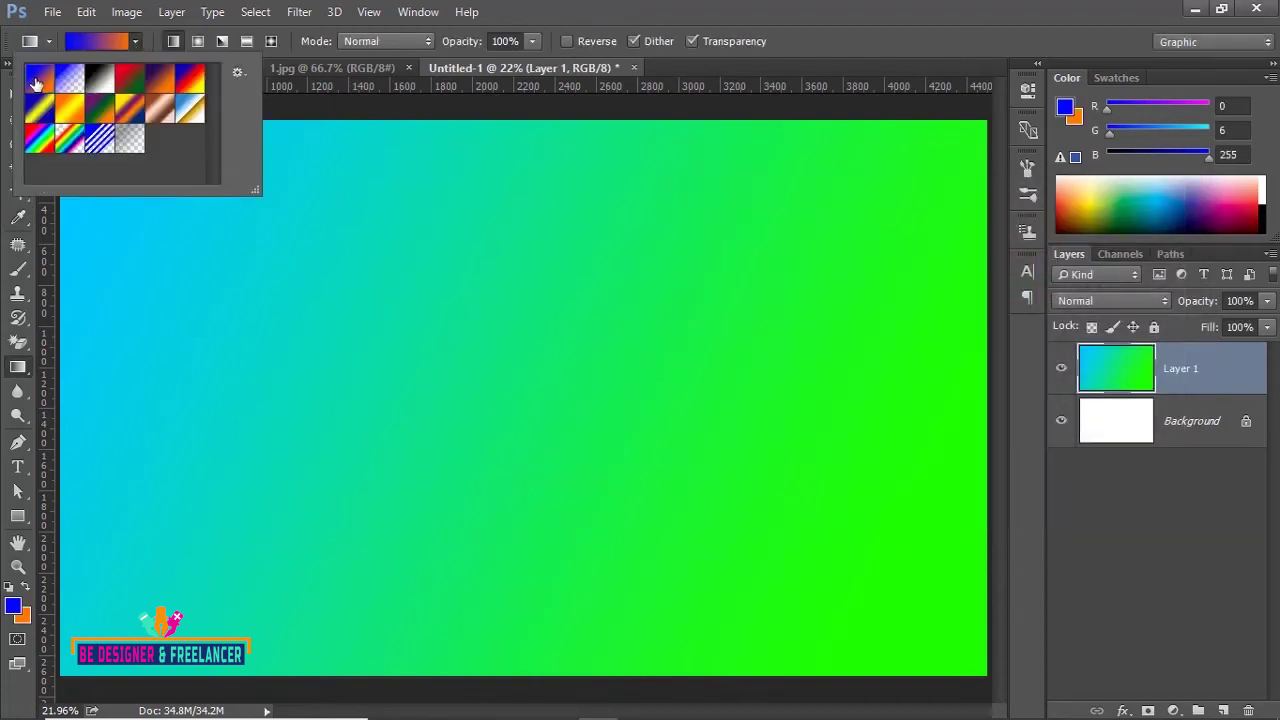
pyautogui.click(330, 118)
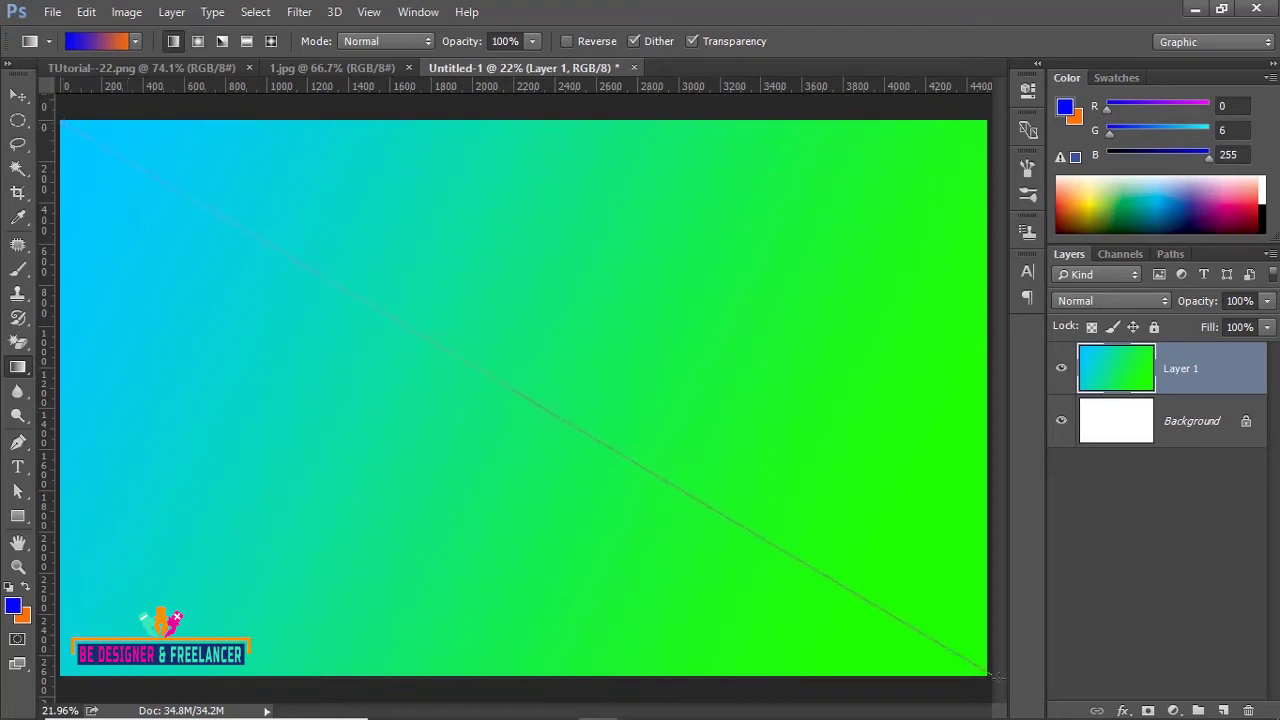
# - Refill Layer 1 with a diagonal blue-to-orange gradient from the top-left to the bottom-right corner
pyautogui.moveTo(668, 466); pyautogui.dragTo(940, 640)
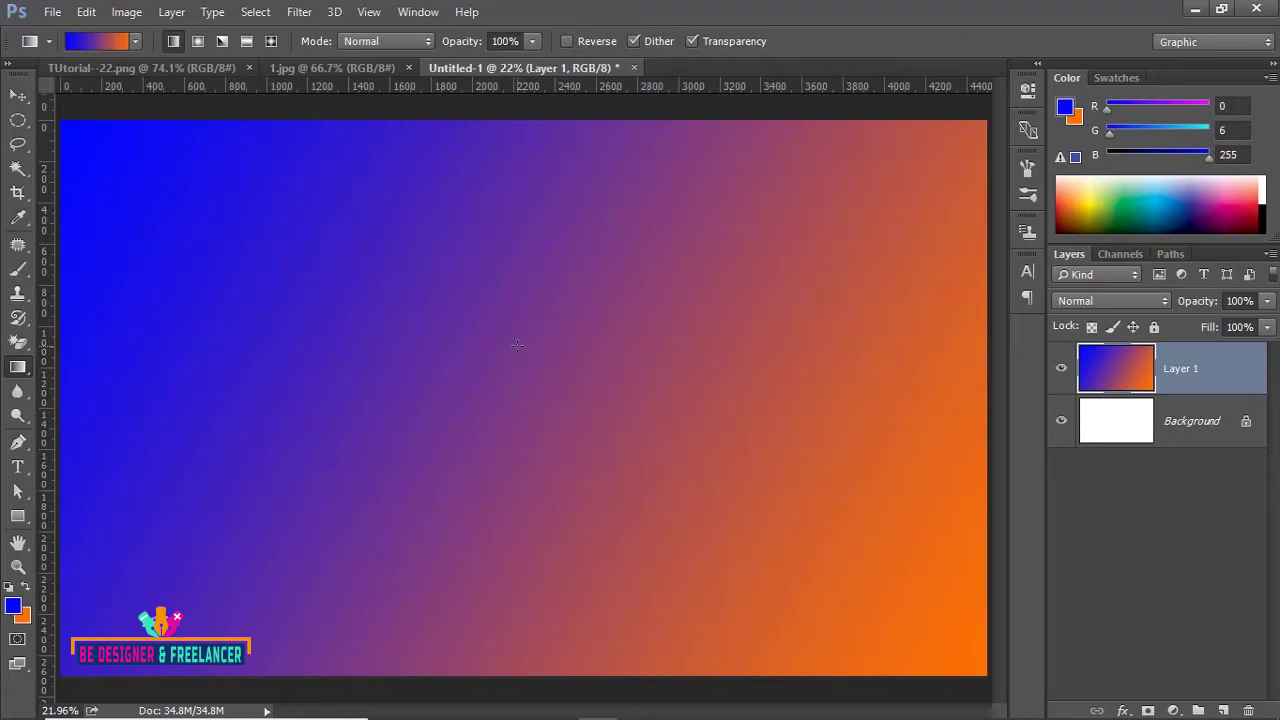
pyautogui.click(13, 607)
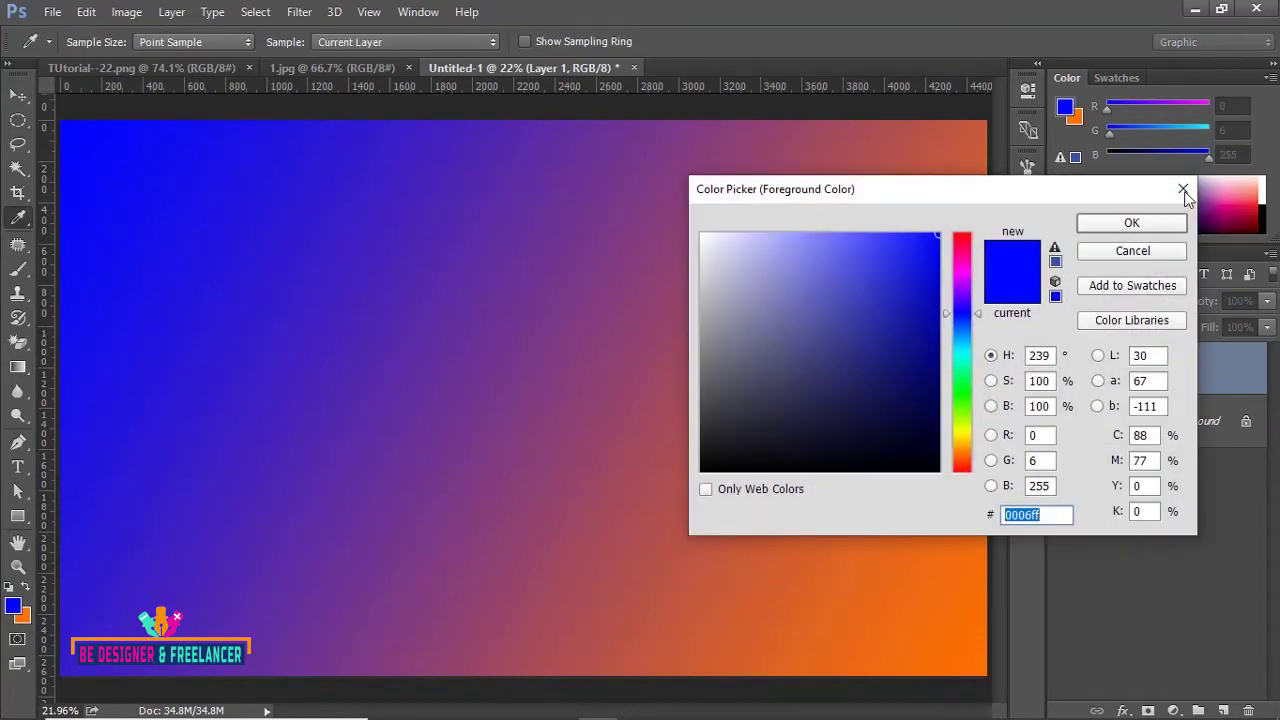
pyautogui.click(1093, 252)
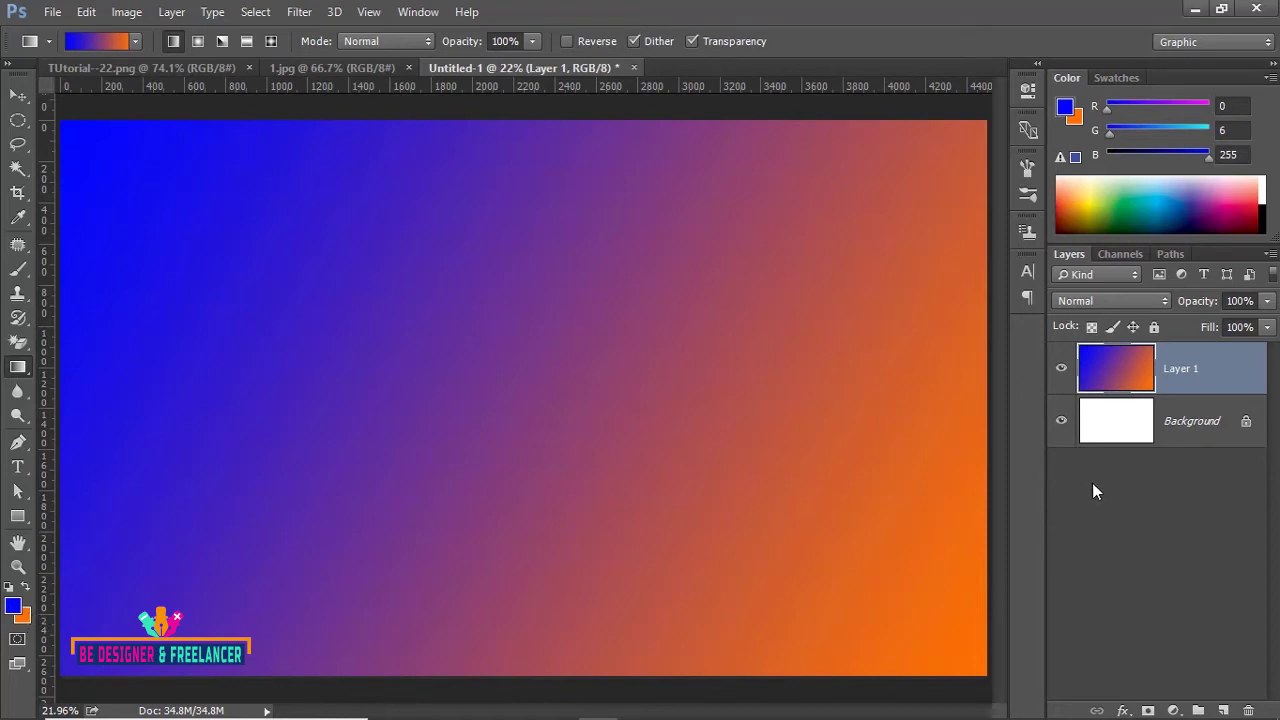
# - Add Layer 2, hide Layer 1, and fill Layer 2 with a diagonal blue-to-orange gradient
pyautogui.click(1223, 710)
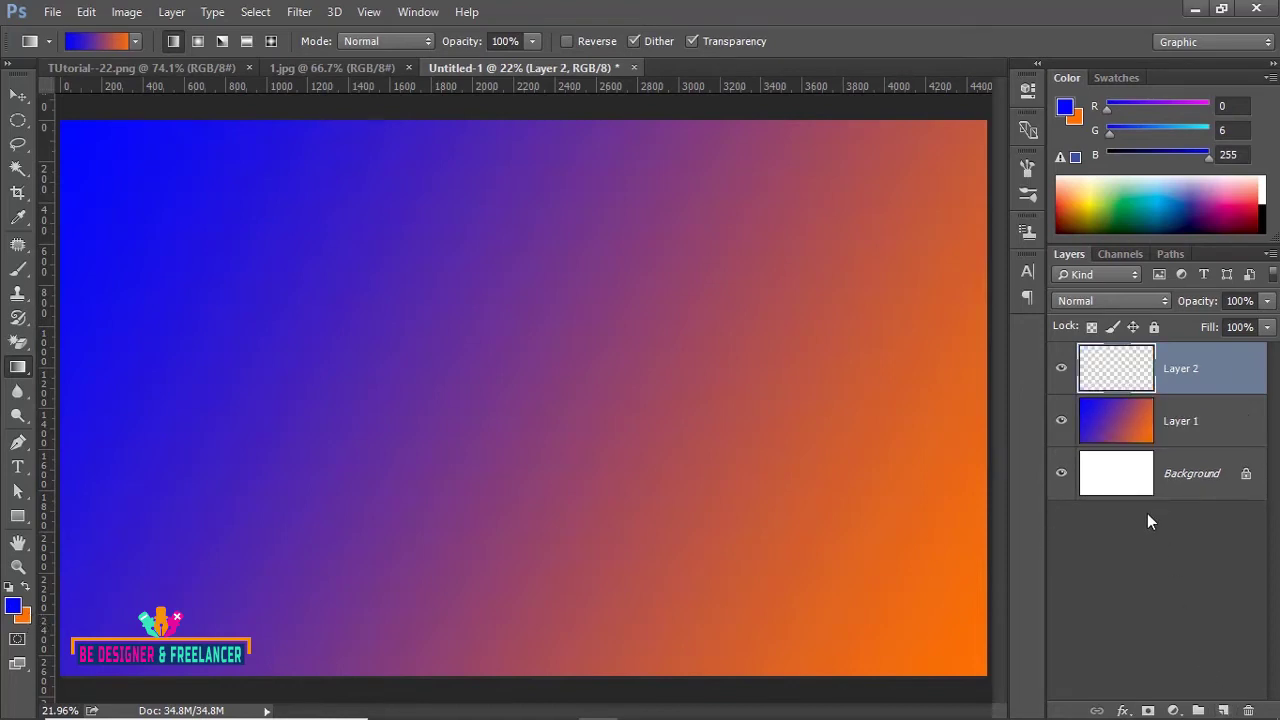
pyautogui.click(1061, 421)
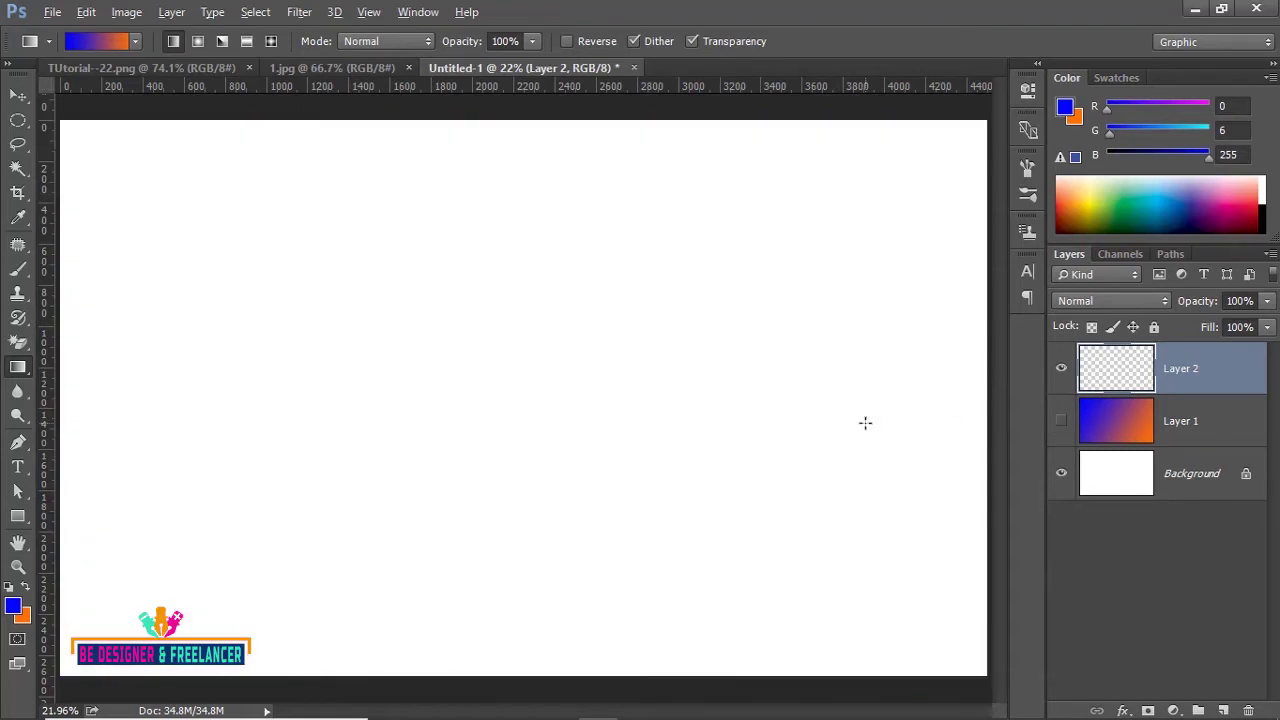
pyautogui.hotkey('alt', 'BackSpace')
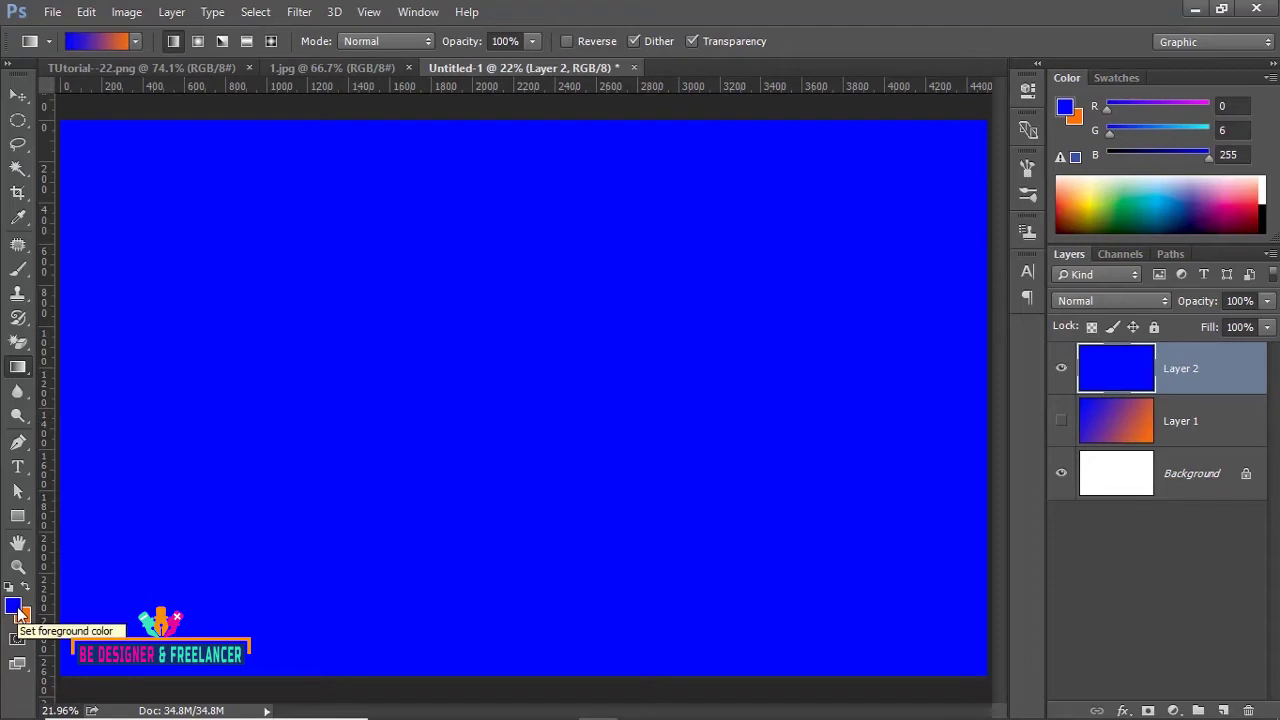
pyautogui.hotkey('ctrl', 'BackSpace')
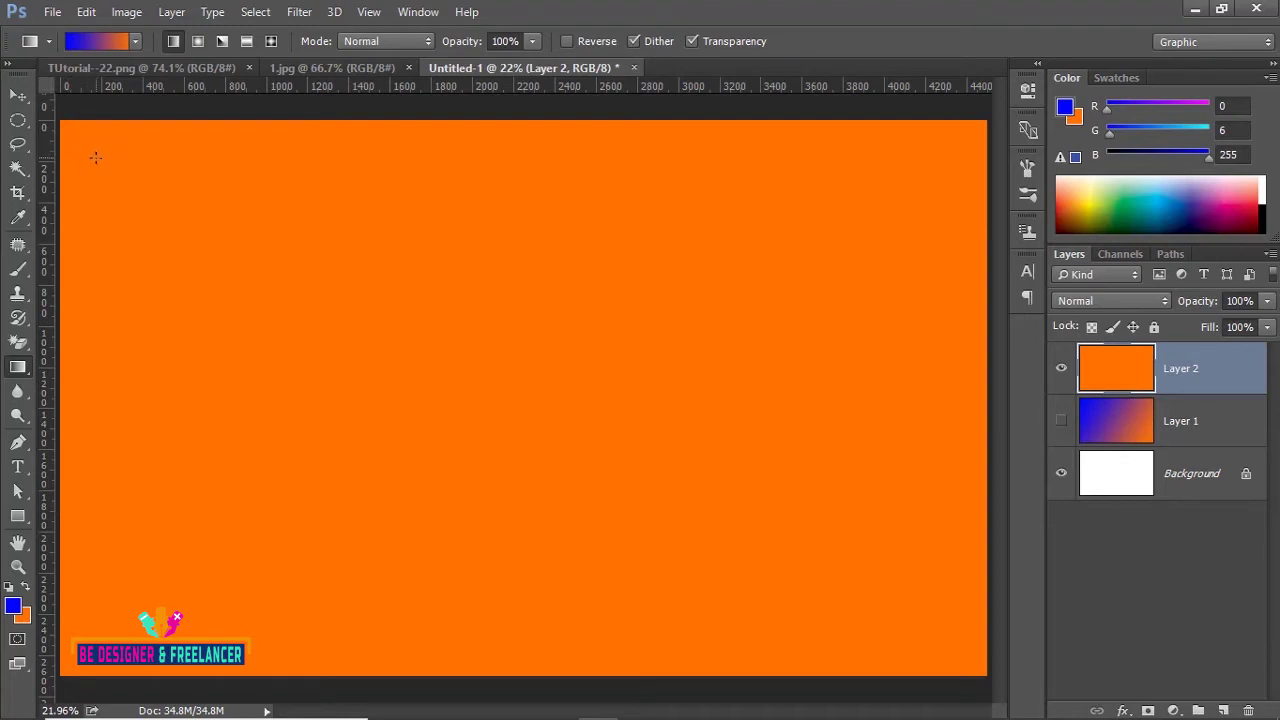
pyautogui.moveTo(94, 156)
pyautogui.mouseDown()
pyautogui.moveTo(474, 396)
pyautogui.moveTo(780, 555)
pyautogui.mouseUp()
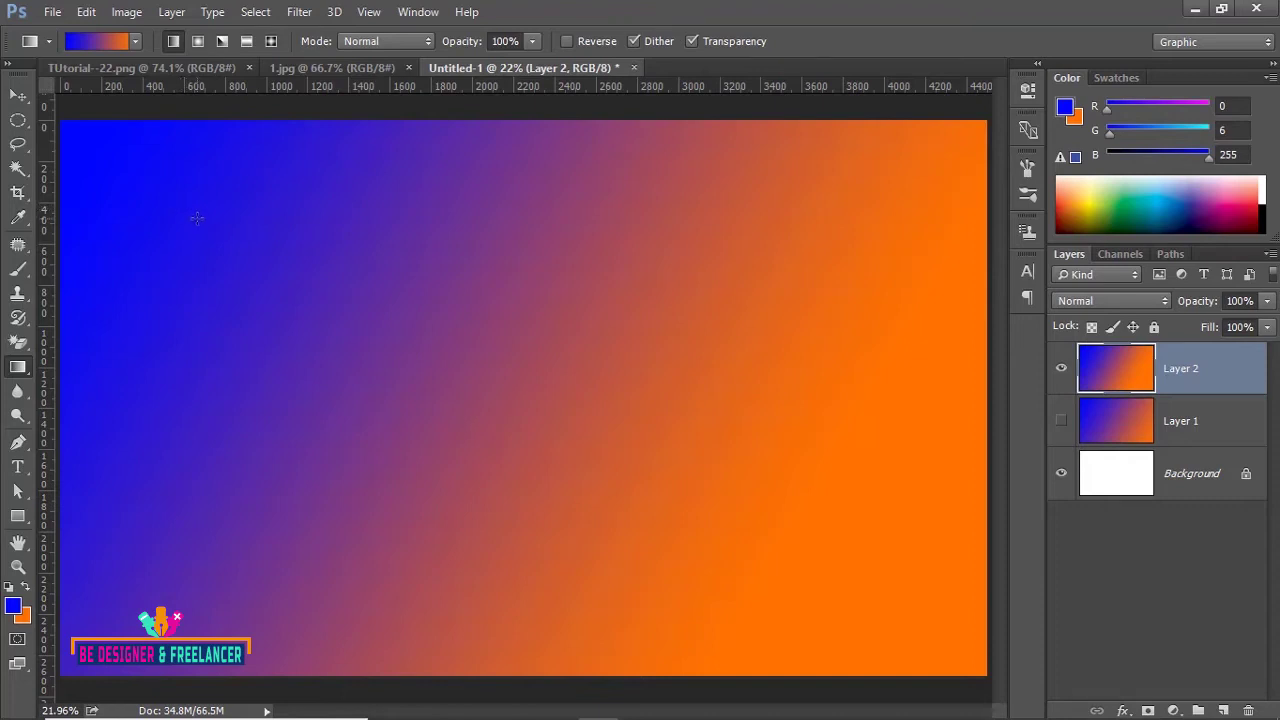
# - Redraw Layer 2's gradient several times, ending reversed with orange on the left and blue at the upper right
pyautogui.moveTo(175, 213); pyautogui.dragTo(283, 299)
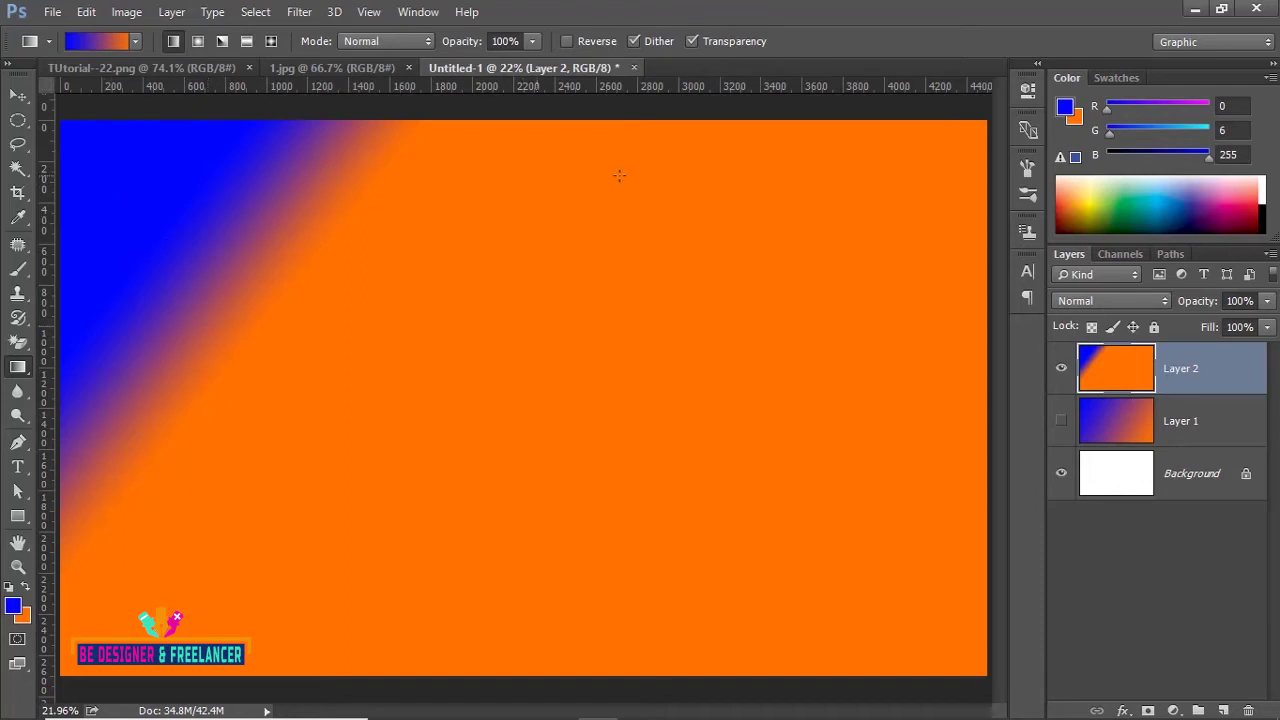
pyautogui.moveTo(483, 418); pyautogui.dragTo(481, 417)
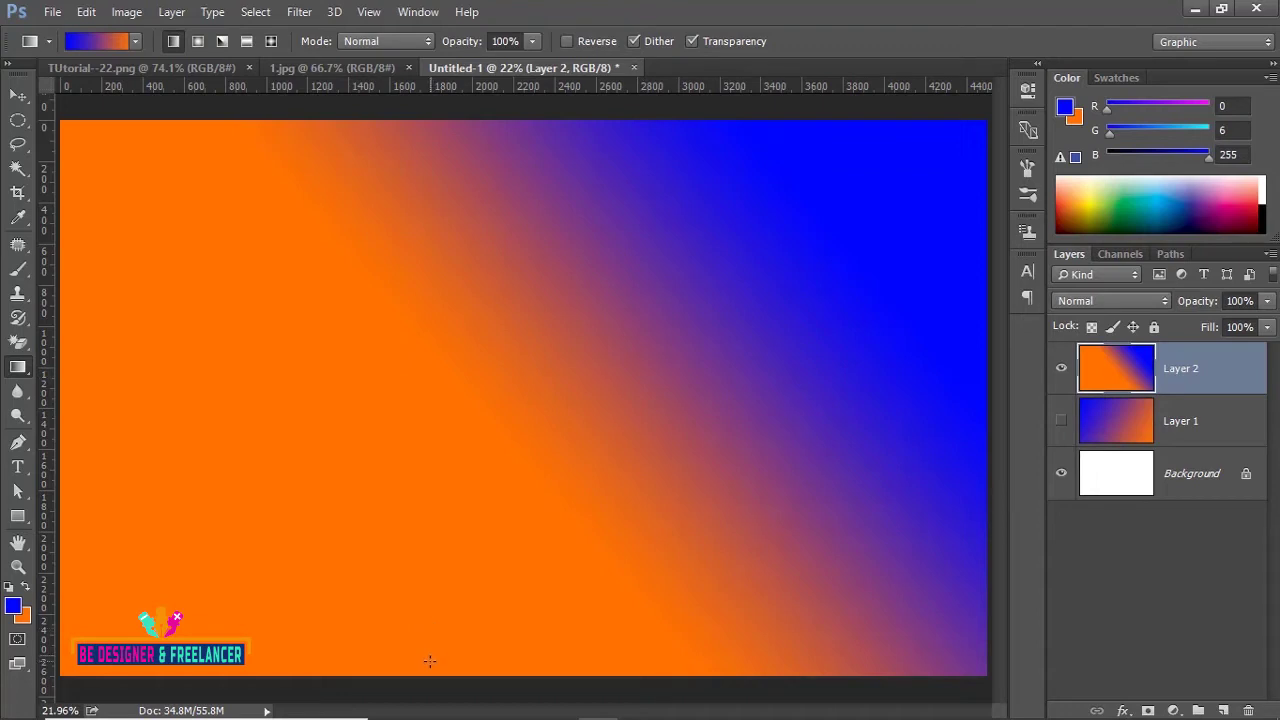
pyautogui.moveTo(429, 651); pyautogui.dragTo(440, 545)
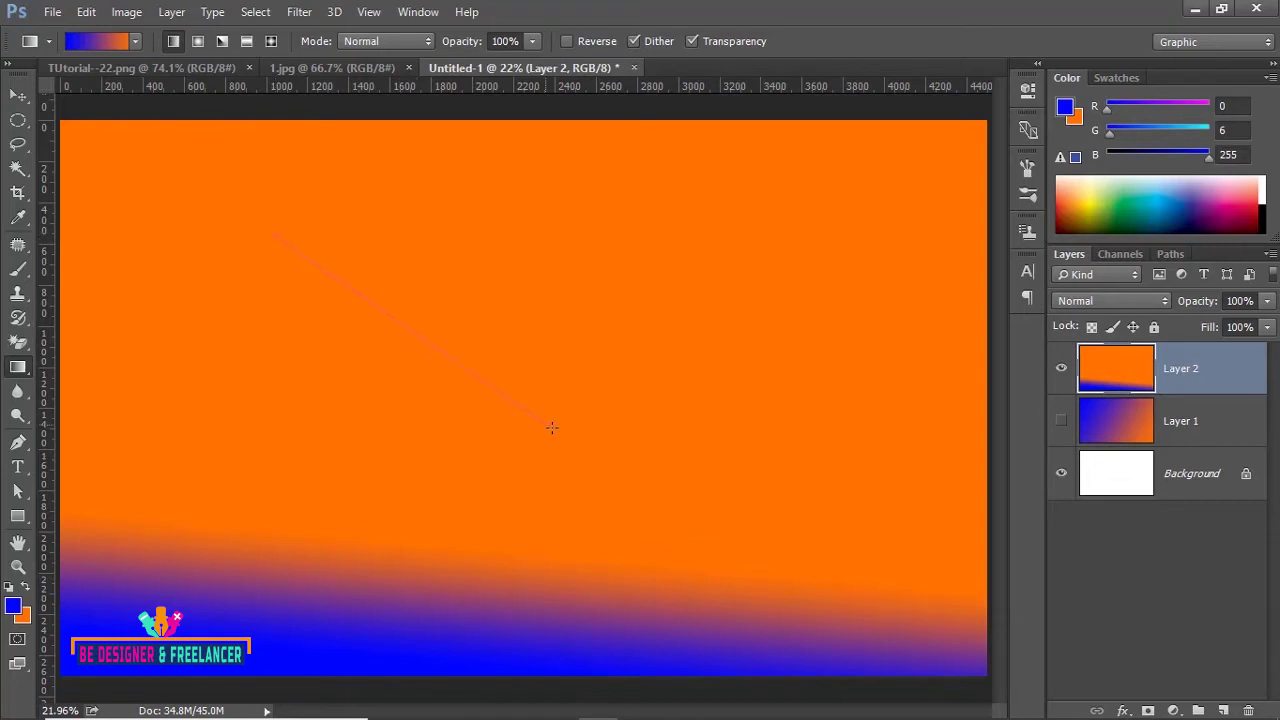
pyautogui.moveTo(552, 427); pyautogui.dragTo(552, 428)
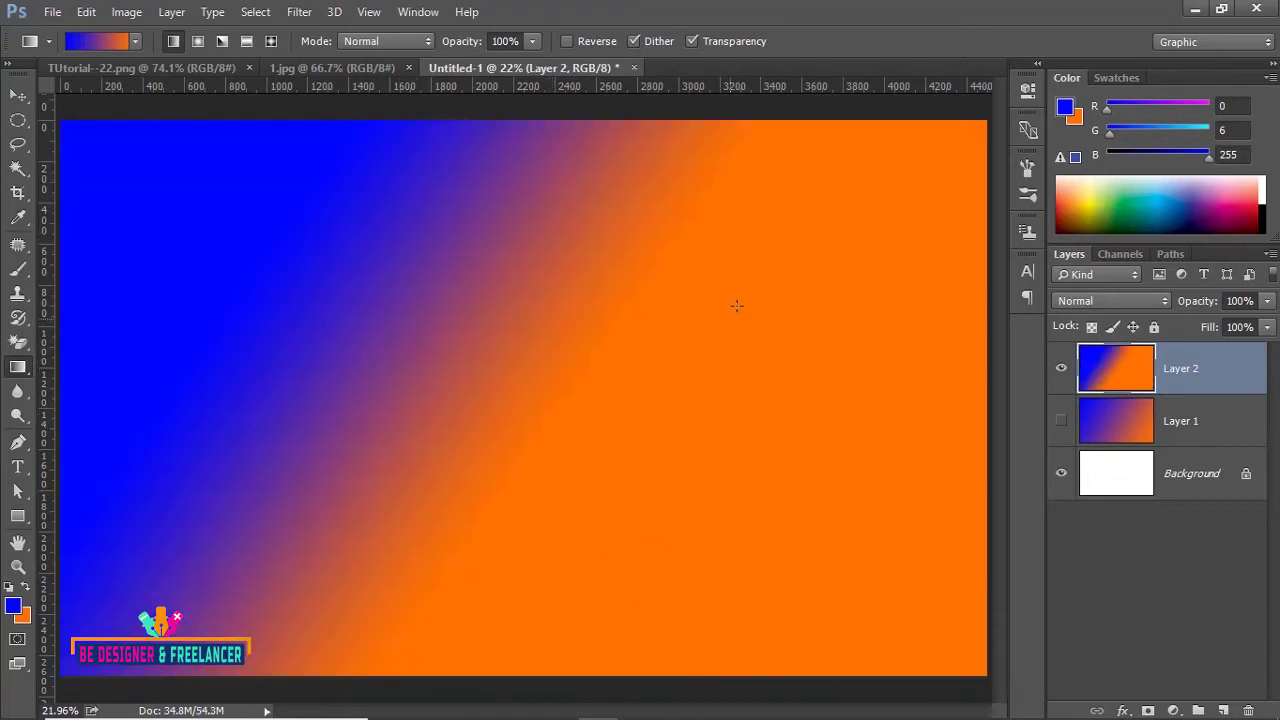
pyautogui.moveTo(503, 428); pyautogui.dragTo(502, 430)
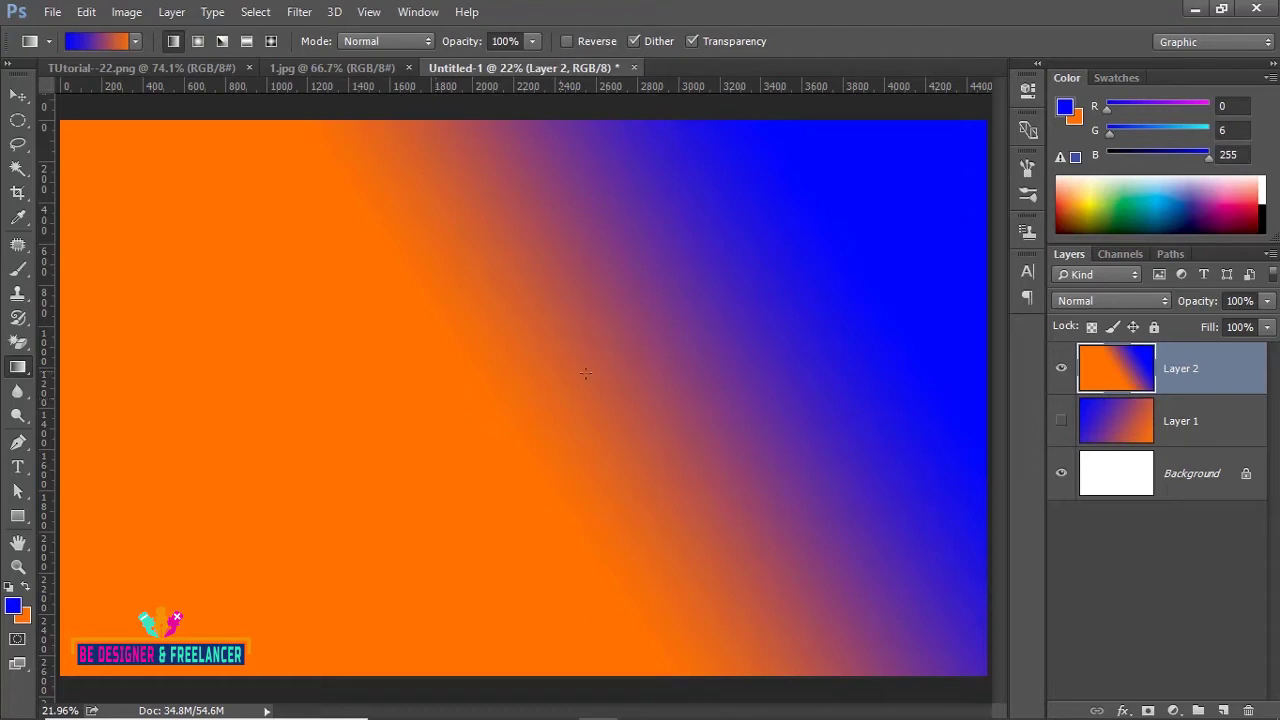
# - Hide Layer 2, switch to 1.jpg, and add an empty layer above the photo
pyautogui.click(1061, 368)
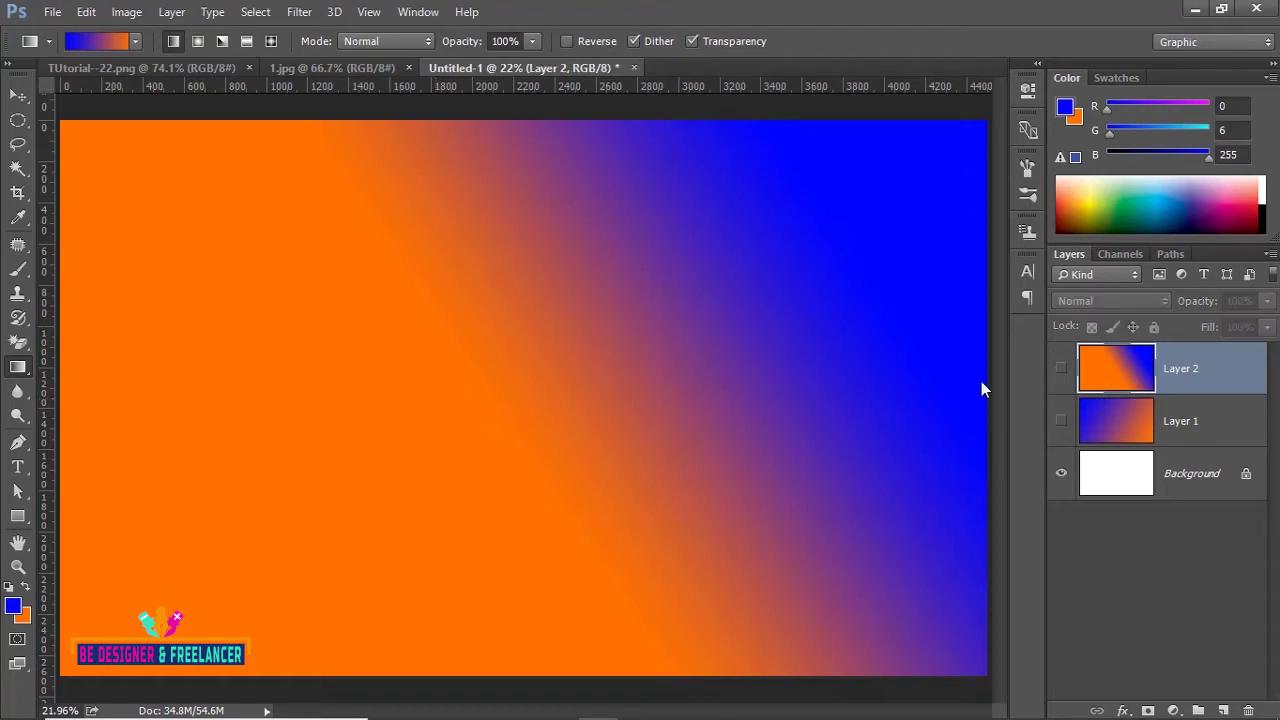
pyautogui.click(326, 70)
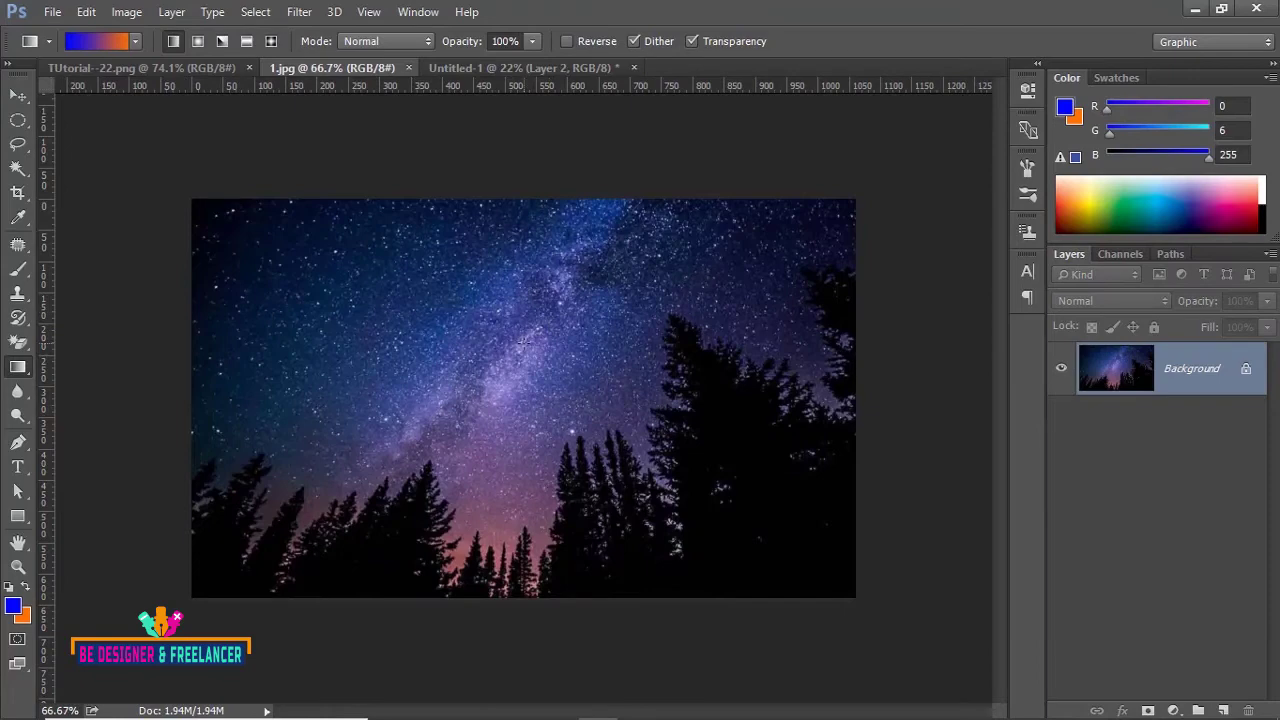
pyautogui.scroll(2, 522, 343)
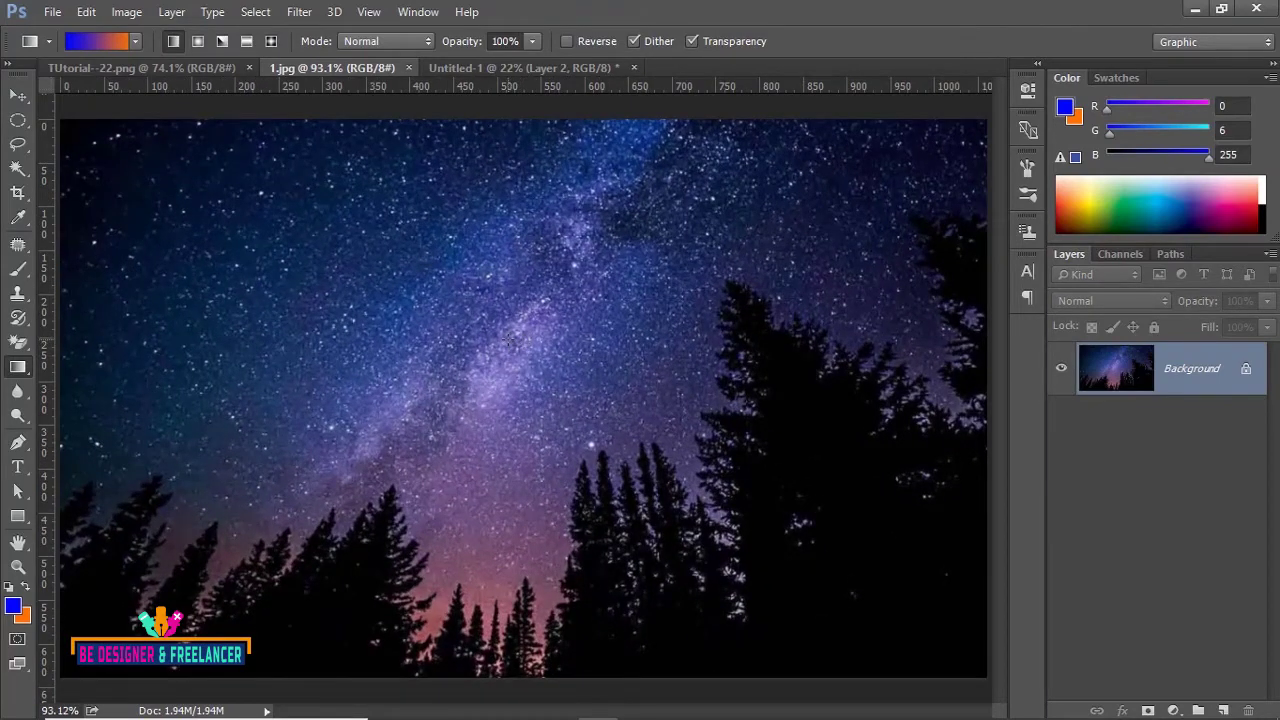
pyautogui.click(1222, 710)
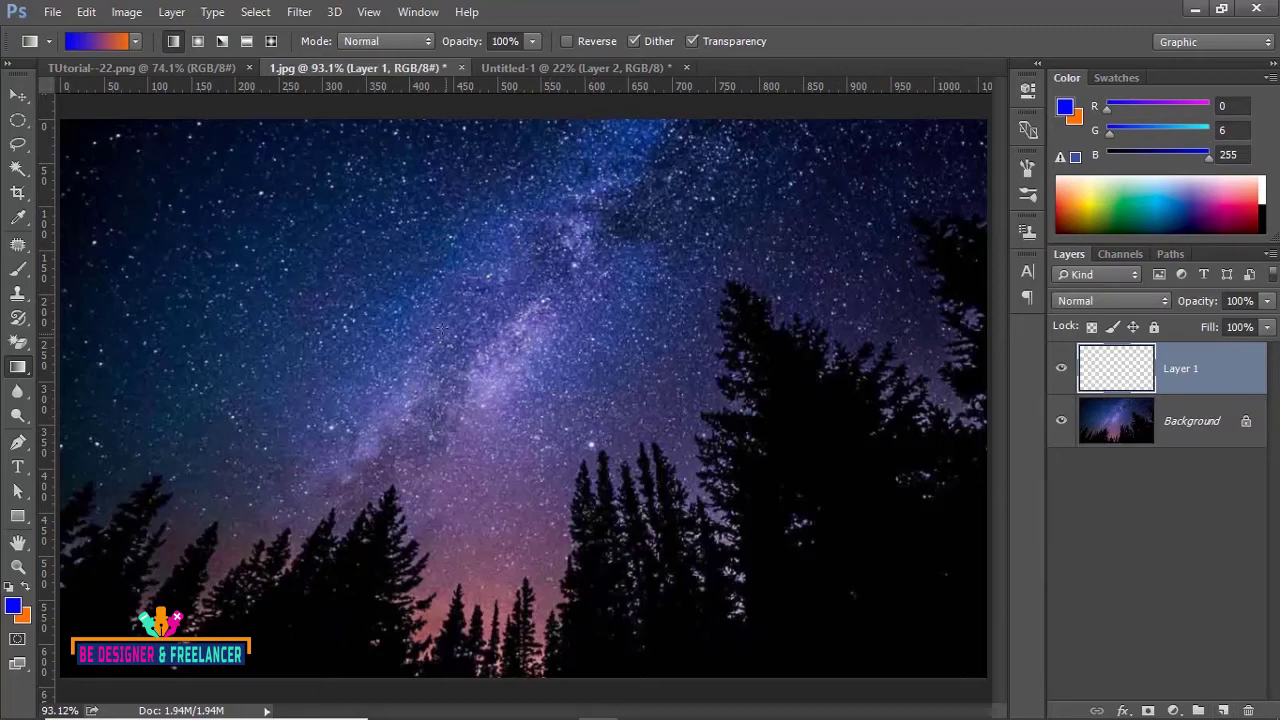
# - Draw a circular elliptical-marquee selection in the upper-left sky
pyautogui.moveTo(18, 120); pyautogui.dragTo(68, 130)
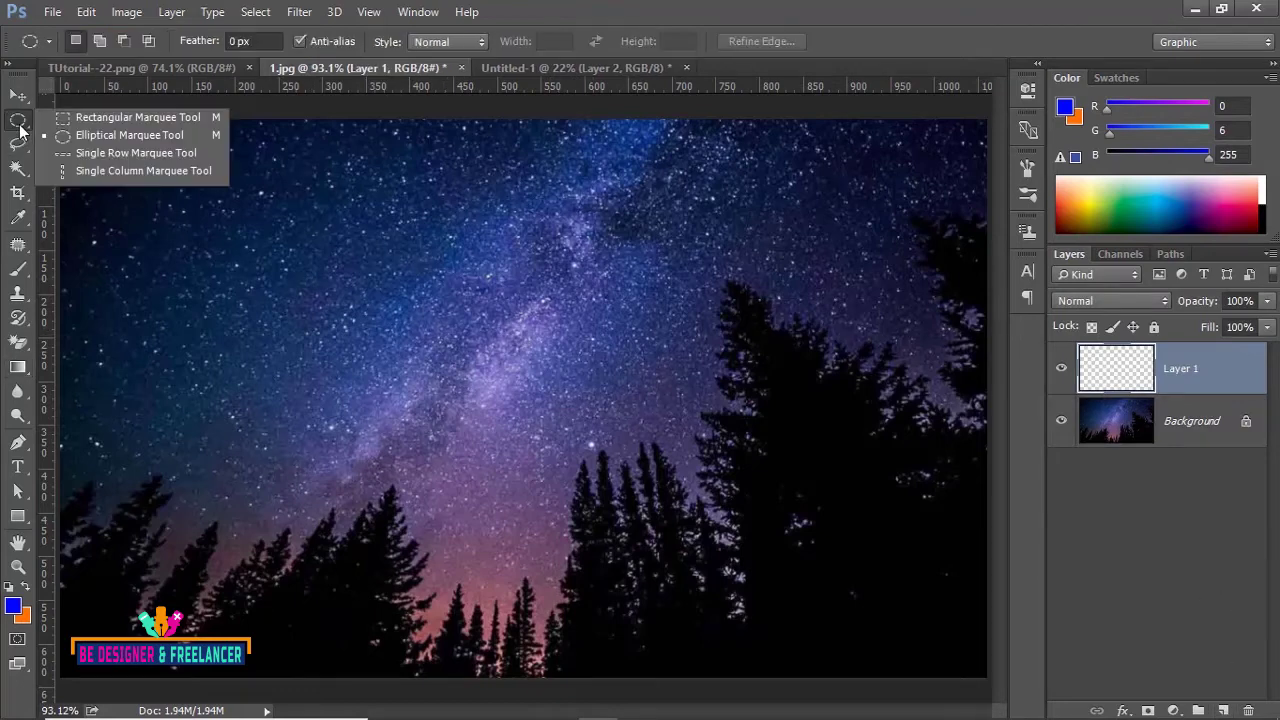
pyautogui.click(72, 133)
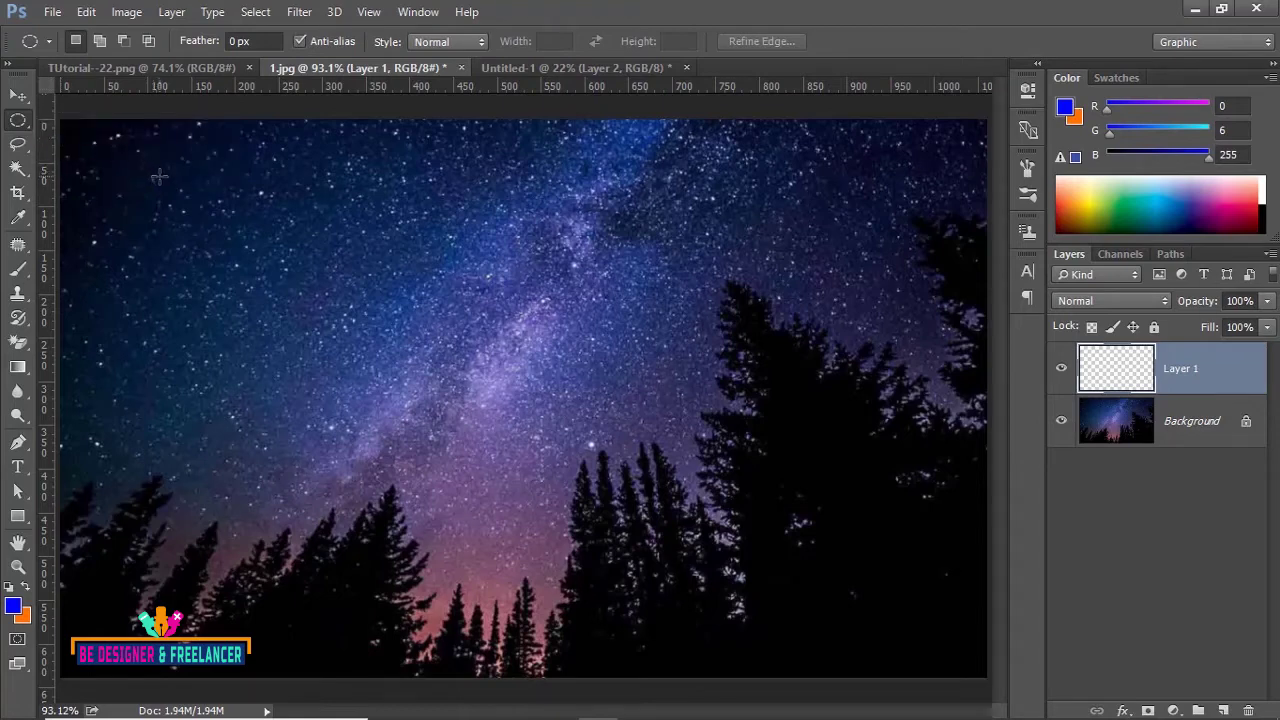
pyautogui.moveTo(163, 176); pyautogui.dragTo(301, 301)
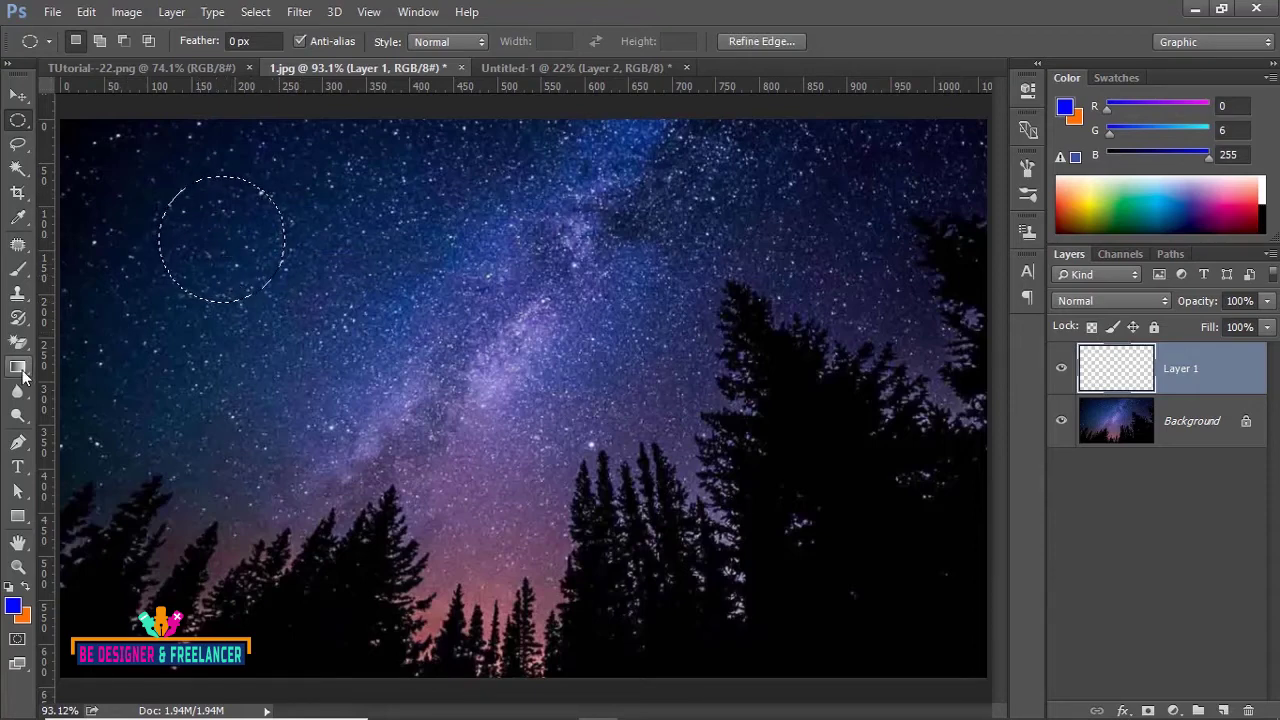
# - Fill the circle with a blue-to-orange gradient running from its top-left to bottom-right
pyautogui.click(18, 367)
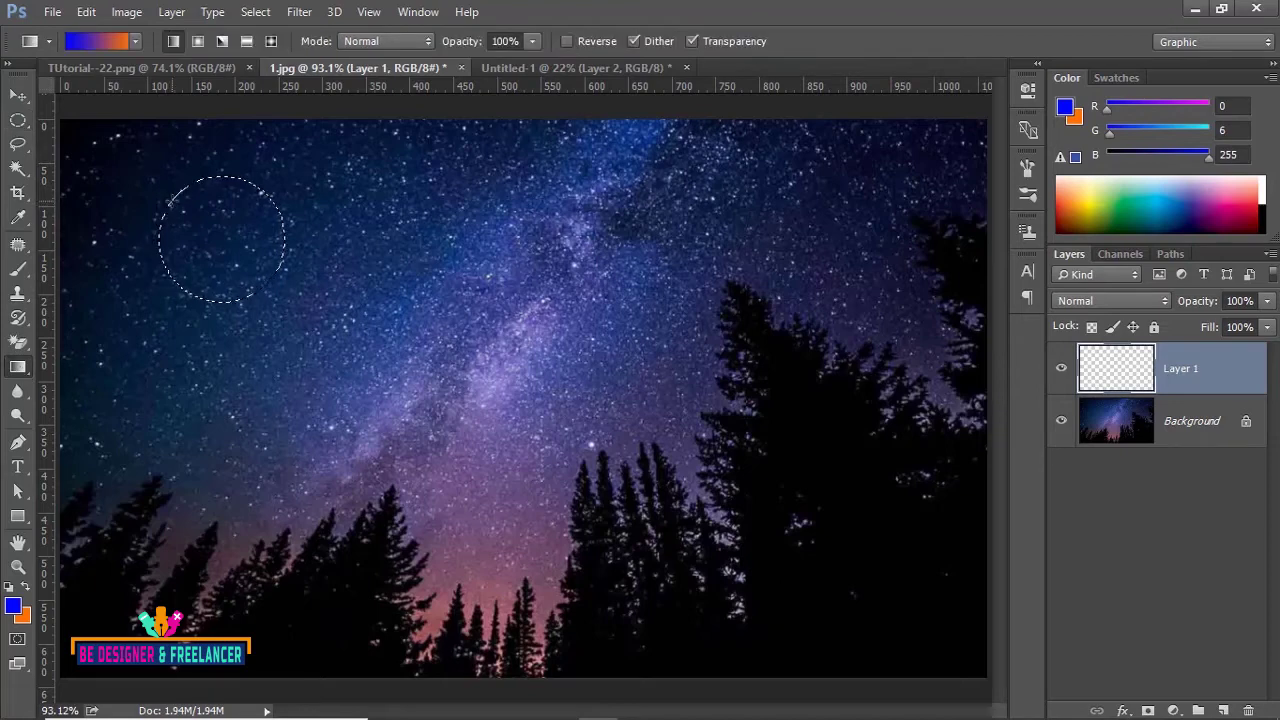
pyautogui.moveTo(170, 199); pyautogui.dragTo(276, 270)
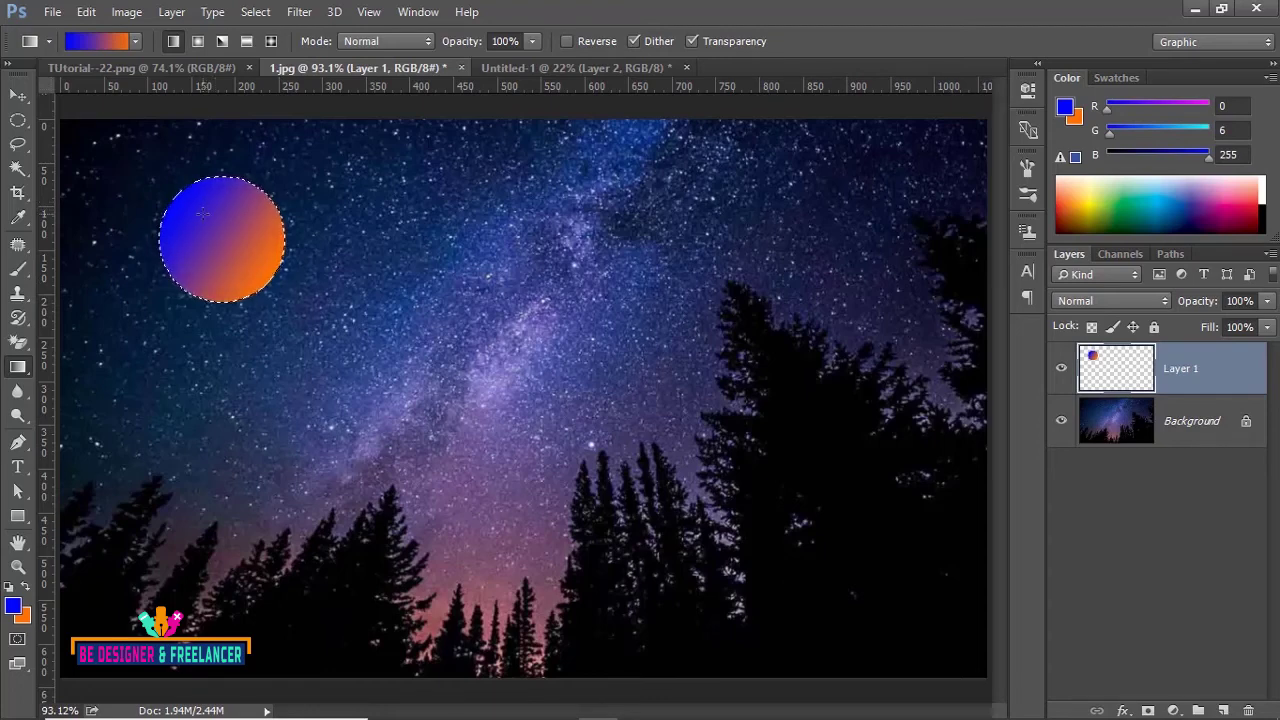
pyautogui.click(18, 120)
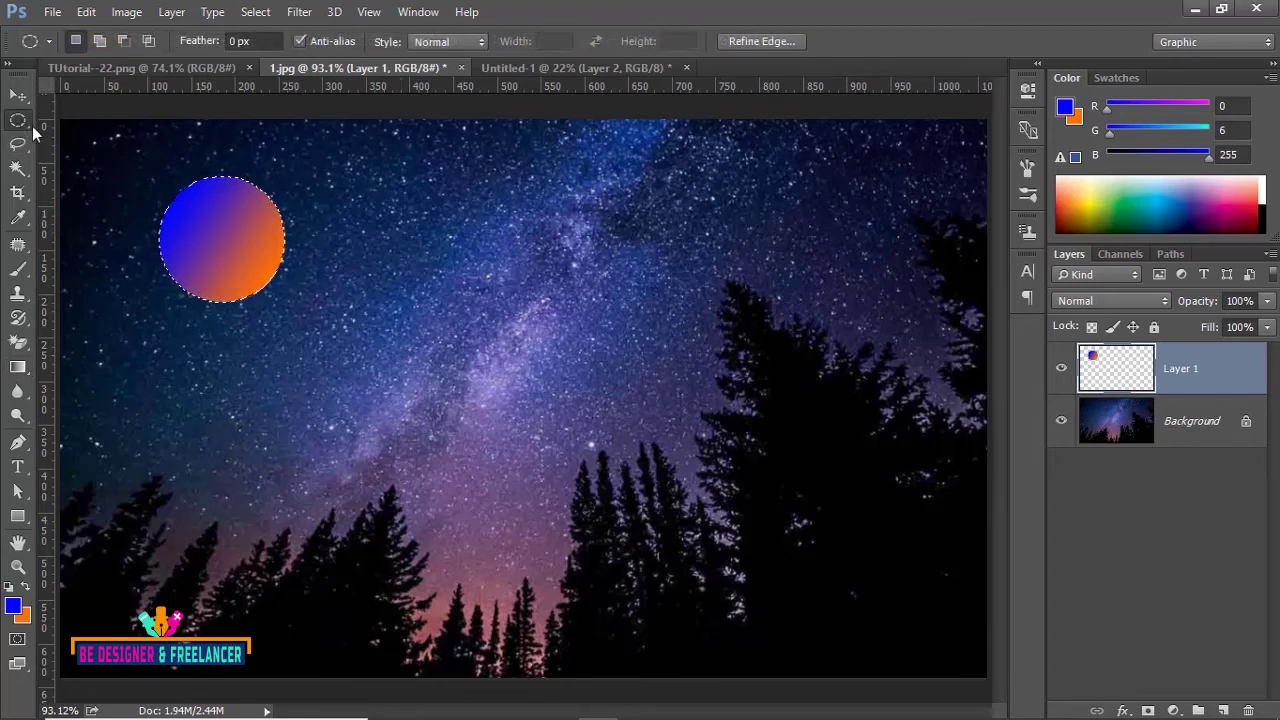
# - Replace the circle with a roughly 149×142 px rectangular selection near the top centre of the sky
pyautogui.rightClick(18, 120)
pyautogui.click(133, 117)
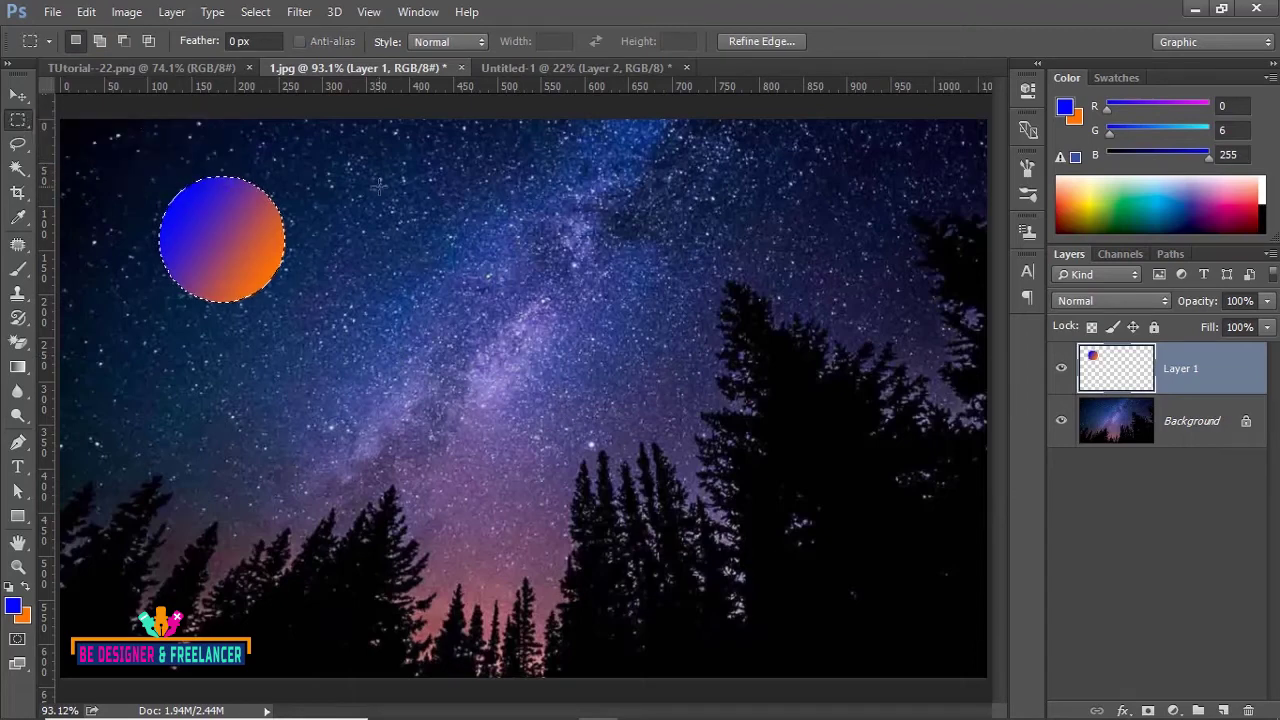
pyautogui.moveTo(431, 190)
pyautogui.mouseDown()
pyautogui.moveTo(470, 308)
pyautogui.moveTo(570, 314)
pyautogui.mouseUp()
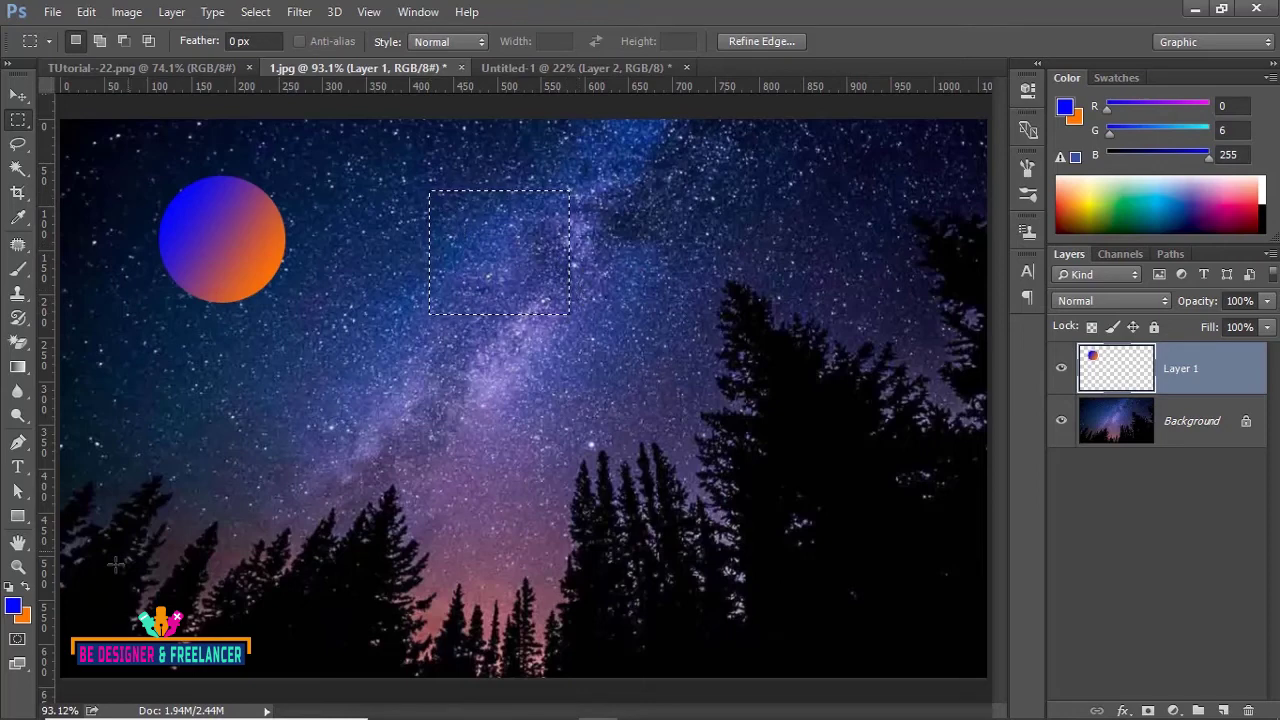
pyautogui.click(14, 606)
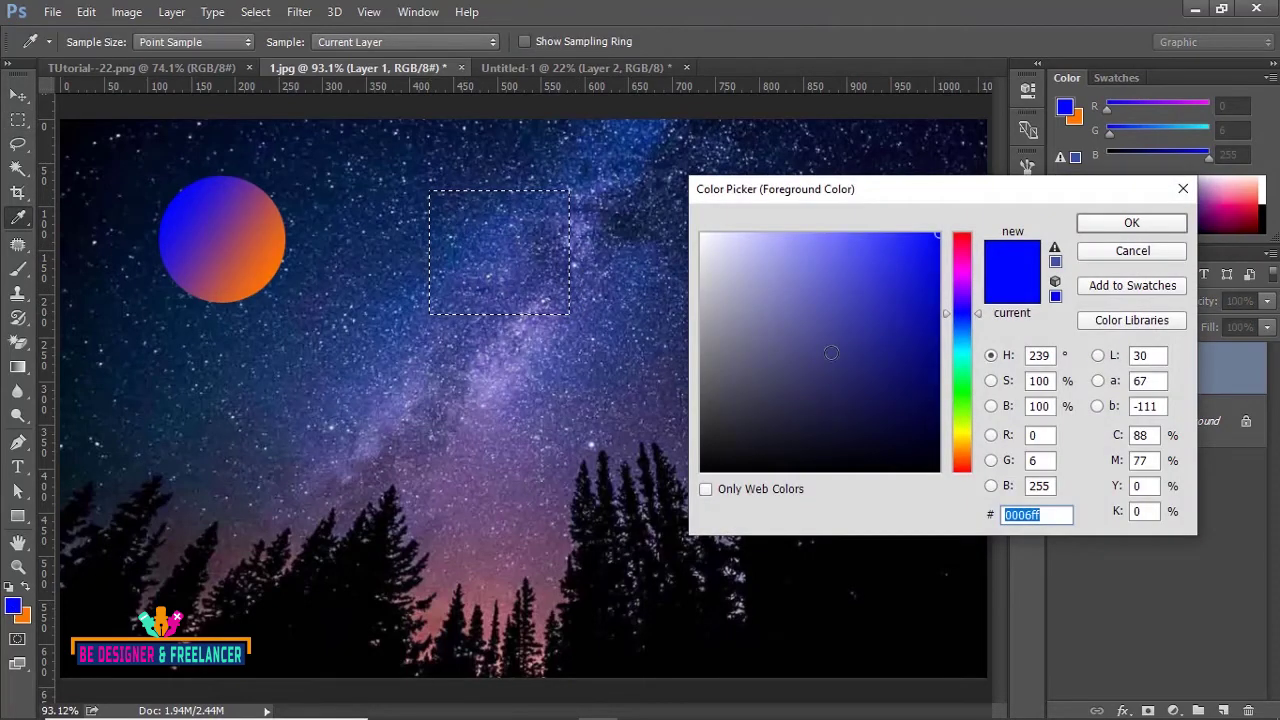
# - Set the foreground colour to green 00ff66 and the background colour to purple b400ff
pyautogui.click(966, 382)
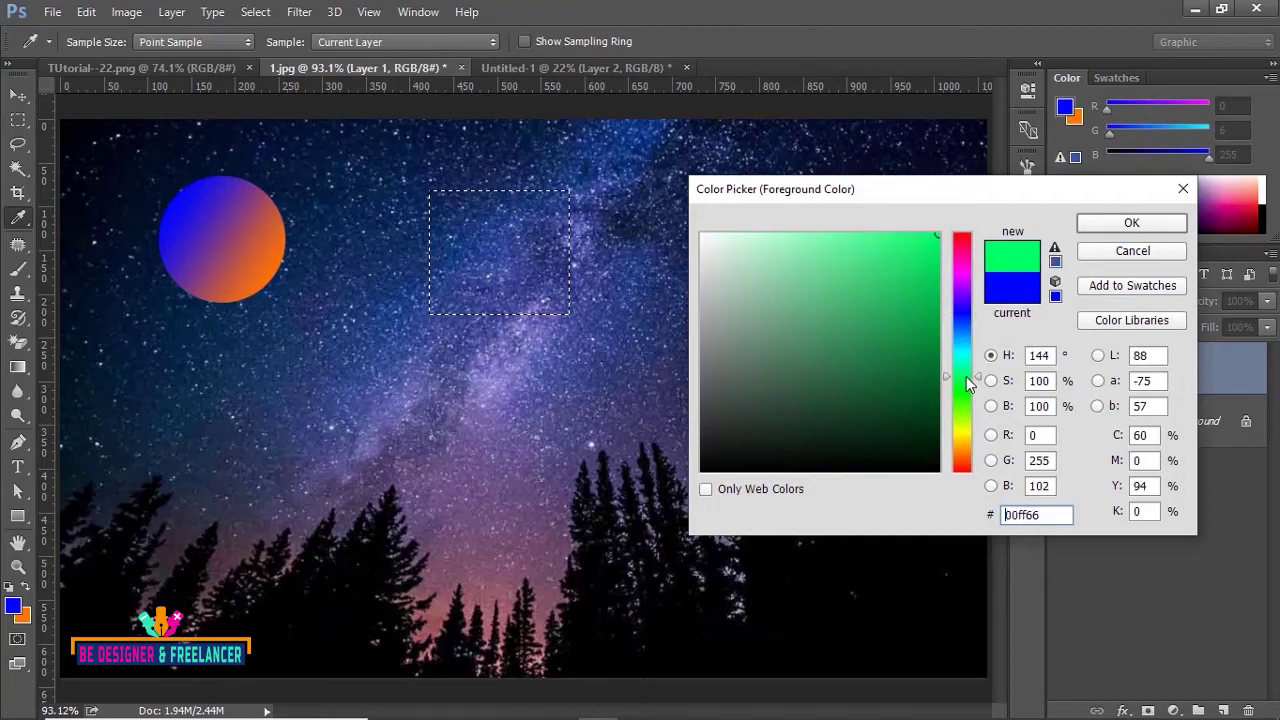
pyautogui.click(1104, 222)
pyautogui.click(23, 615)
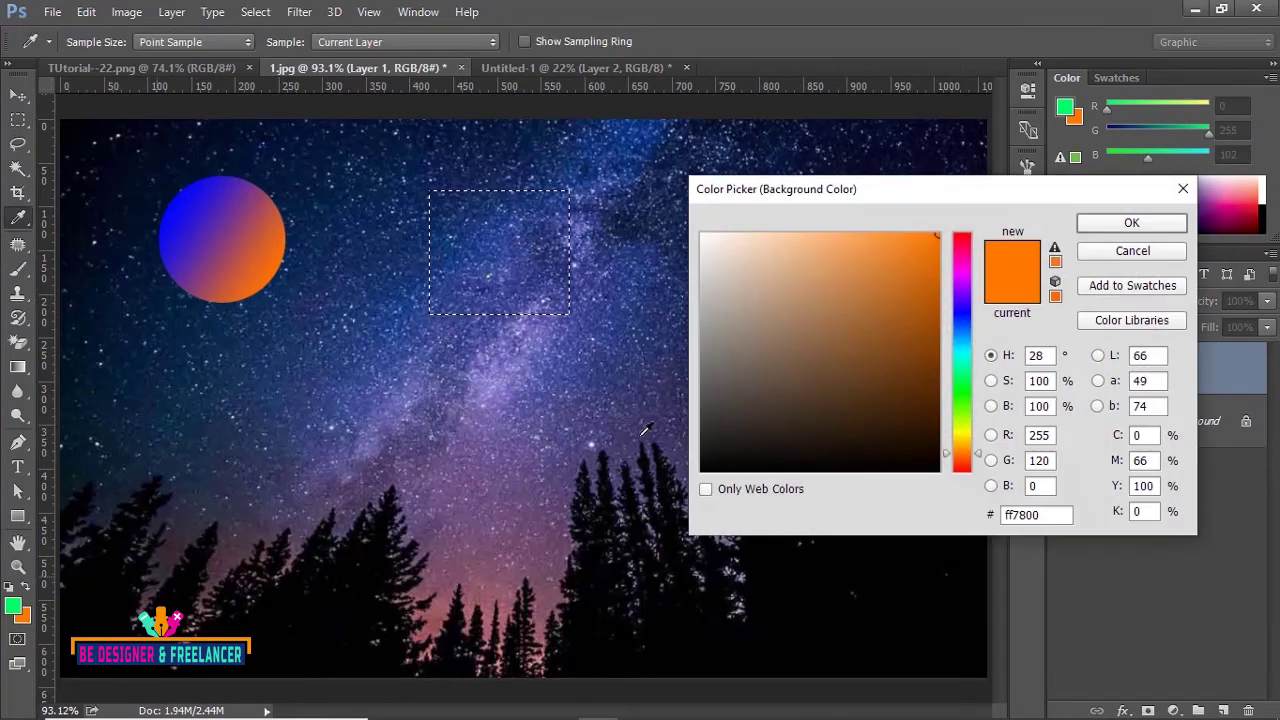
pyautogui.click(974, 287)
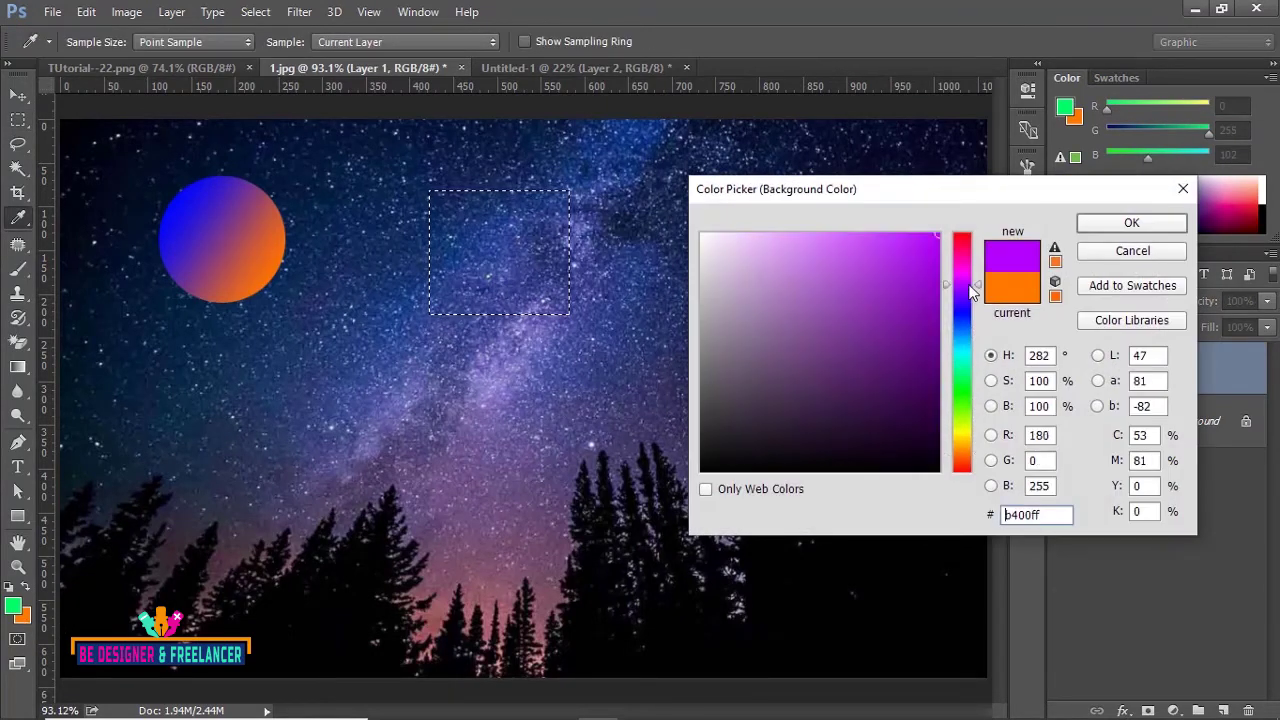
pyautogui.click(1100, 228)
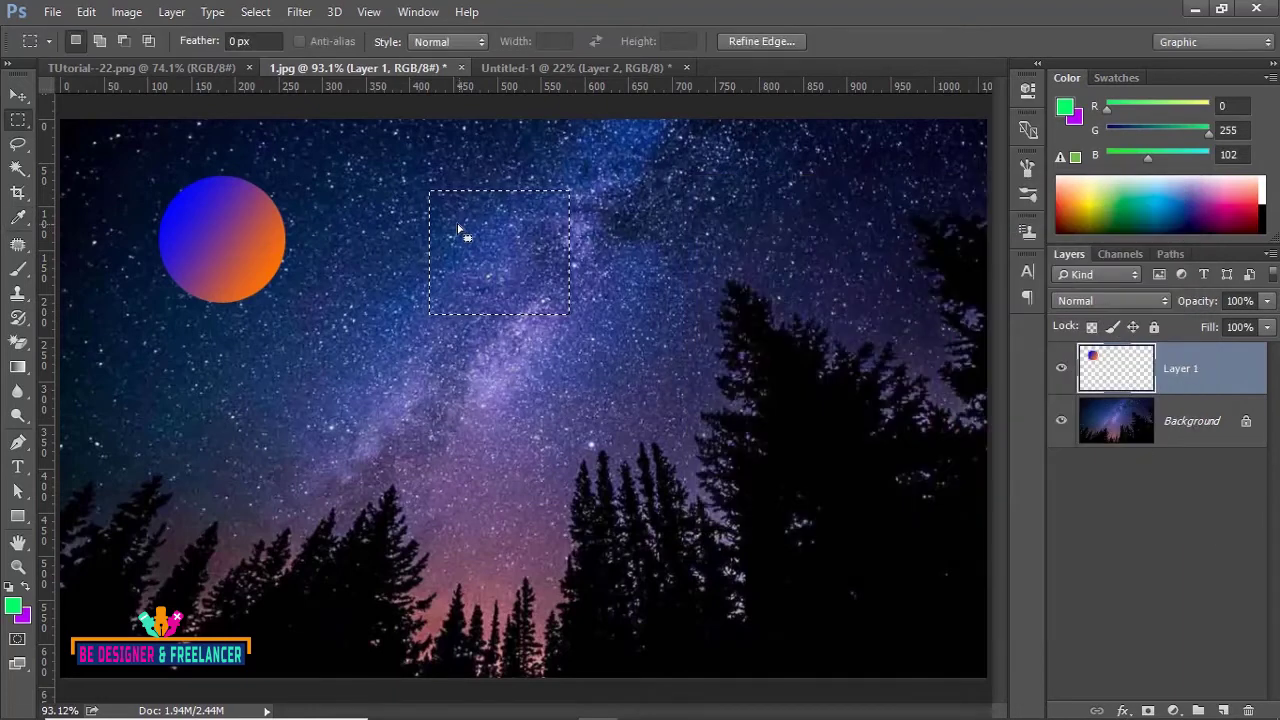
# - Reselect the top-centre rectangle and fill it with a diagonal green-to-purple gradient
pyautogui.hotkey('ctrl', 'd')
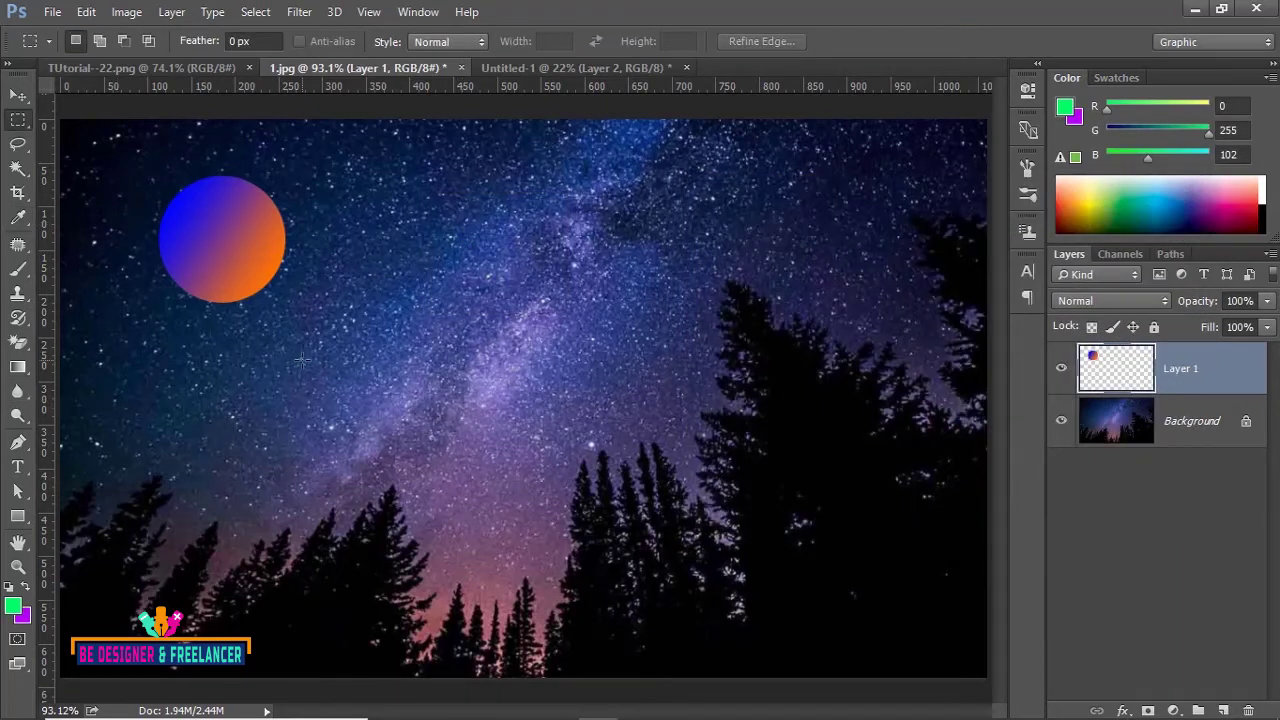
pyautogui.moveTo(430, 190); pyautogui.dragTo(570, 314)
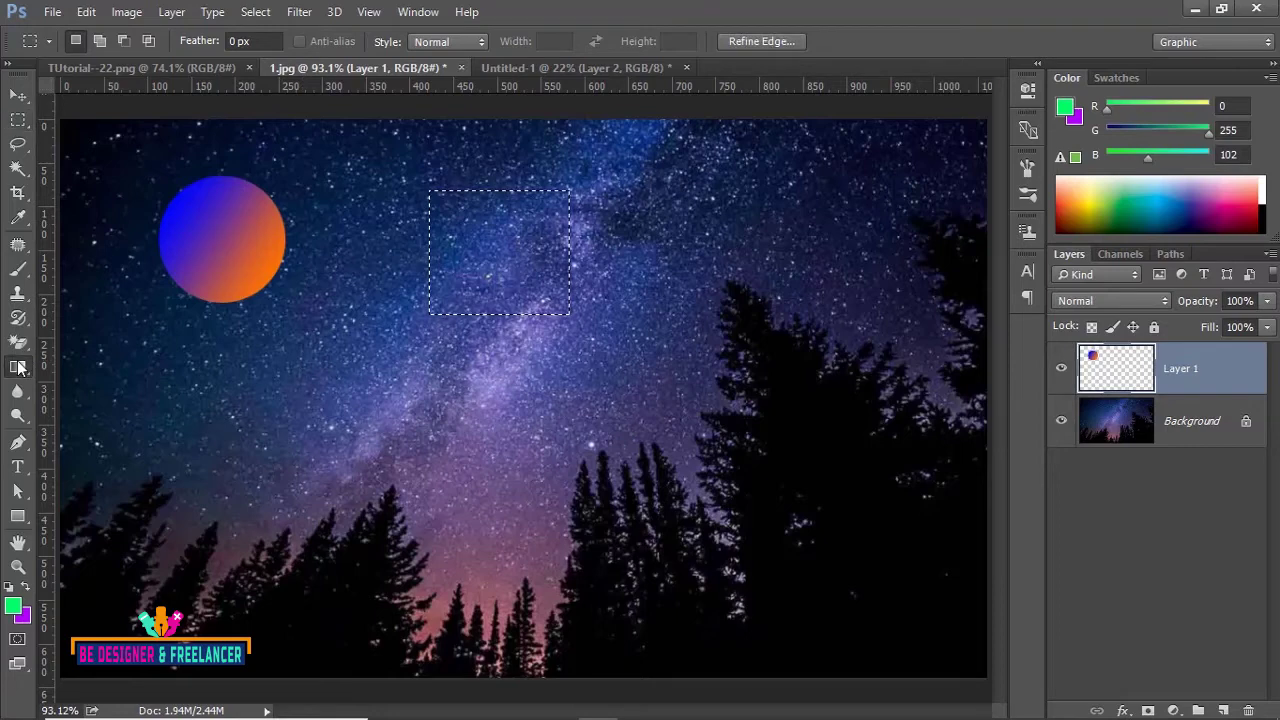
pyautogui.click(17, 366)
pyautogui.moveTo(430, 191); pyautogui.dragTo(569, 313)
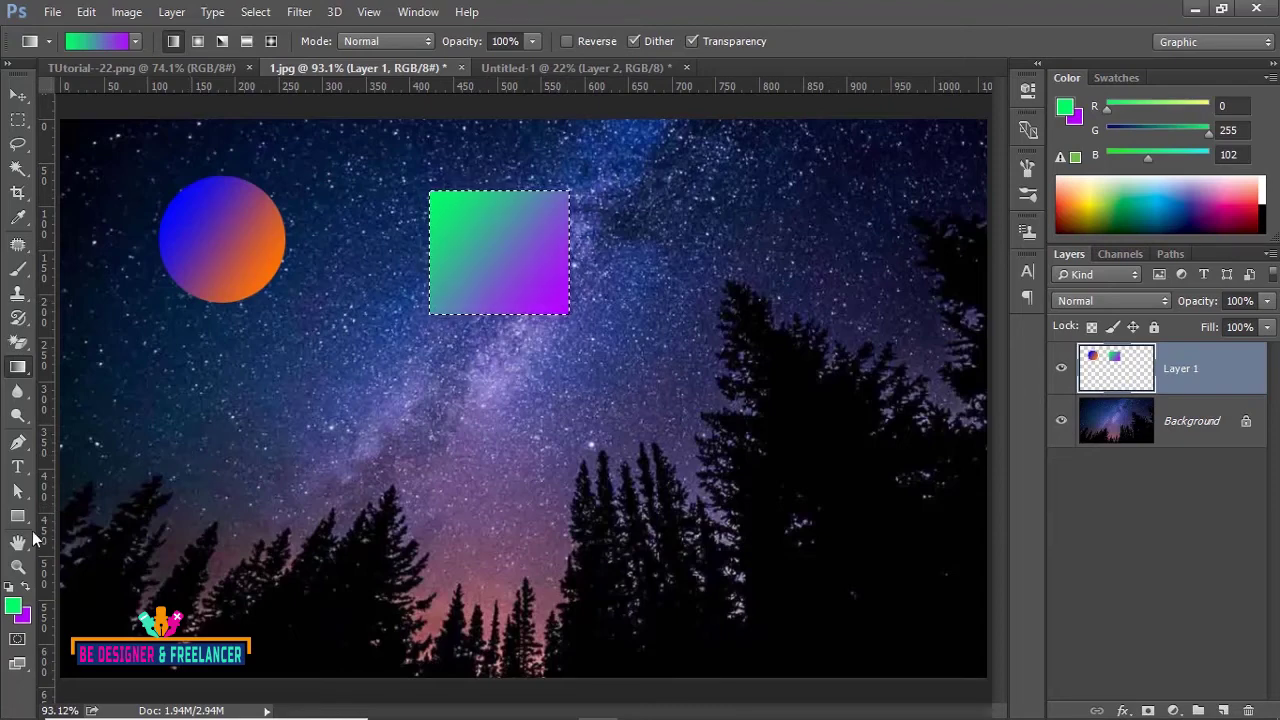
# - Draw a 286×144 px rectangle shape below the circle
pyautogui.click(20, 520)
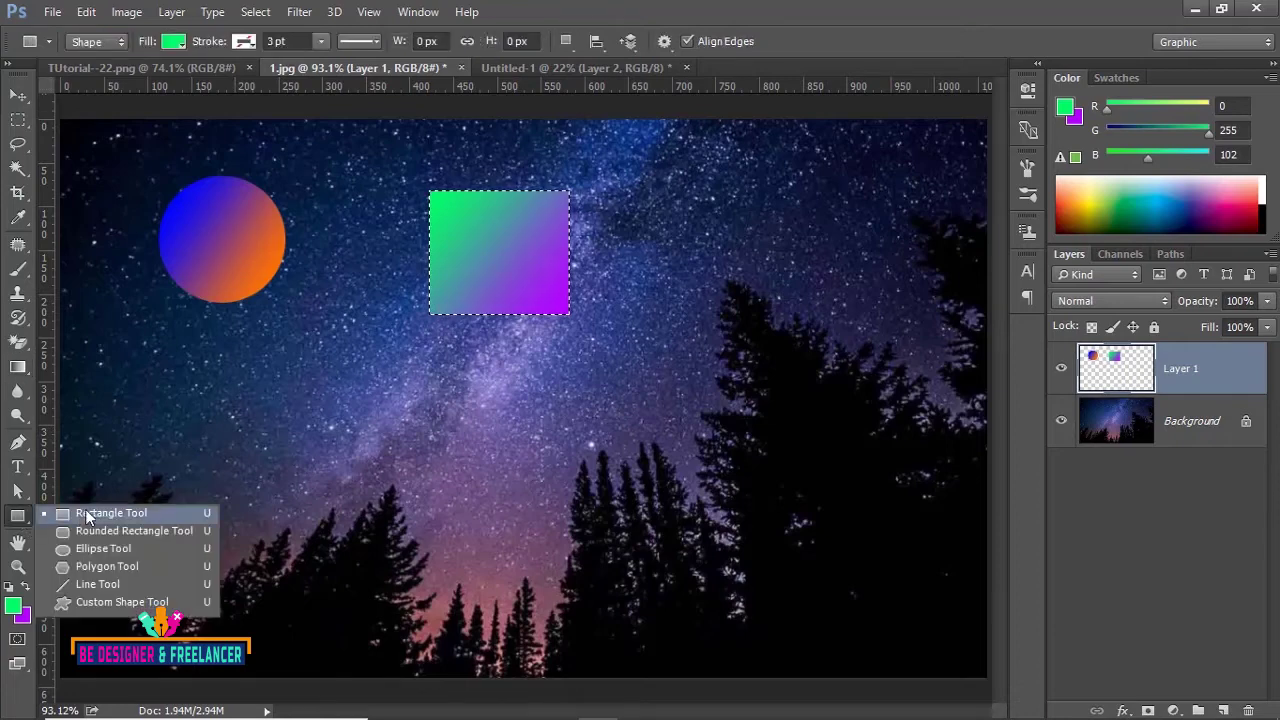
pyautogui.click(86, 517)
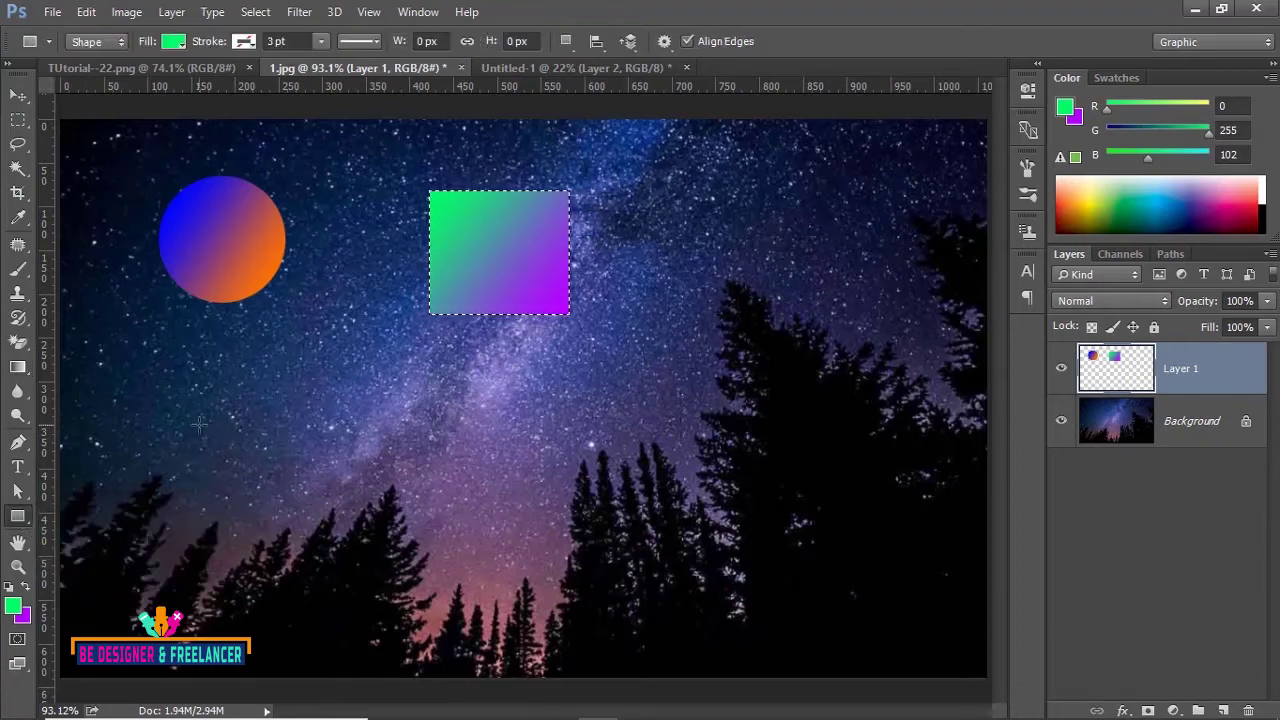
pyautogui.moveTo(193, 412); pyautogui.dragTo(443, 538)
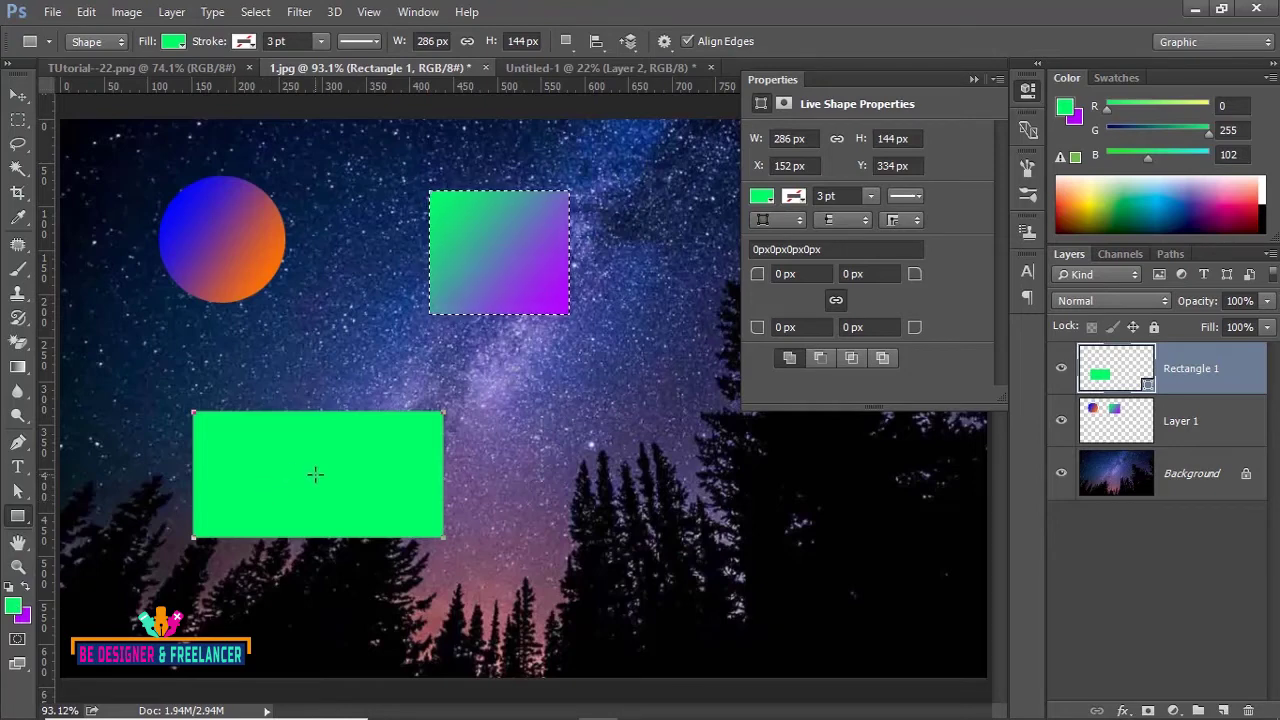
# - Give Rectangle 1 a gradient fill using the purple-orange preset, fading orange to purple downward
pyautogui.click(764, 197)
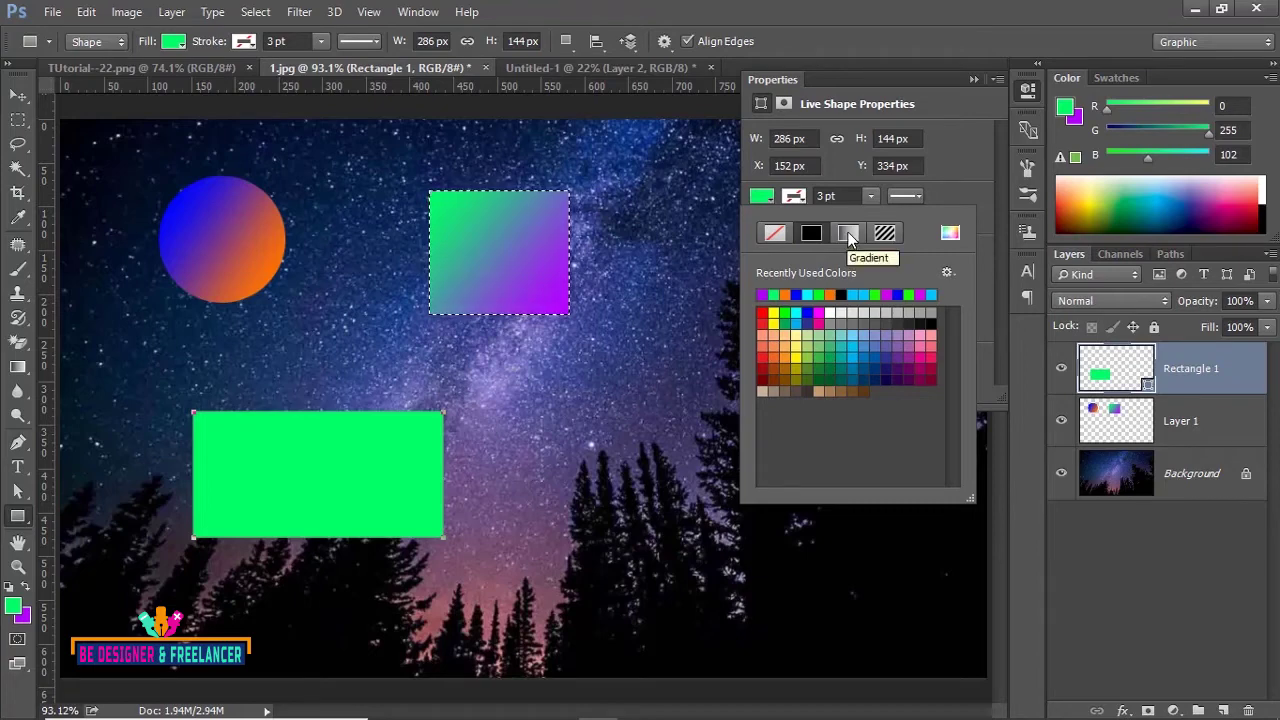
pyautogui.click(847, 231)
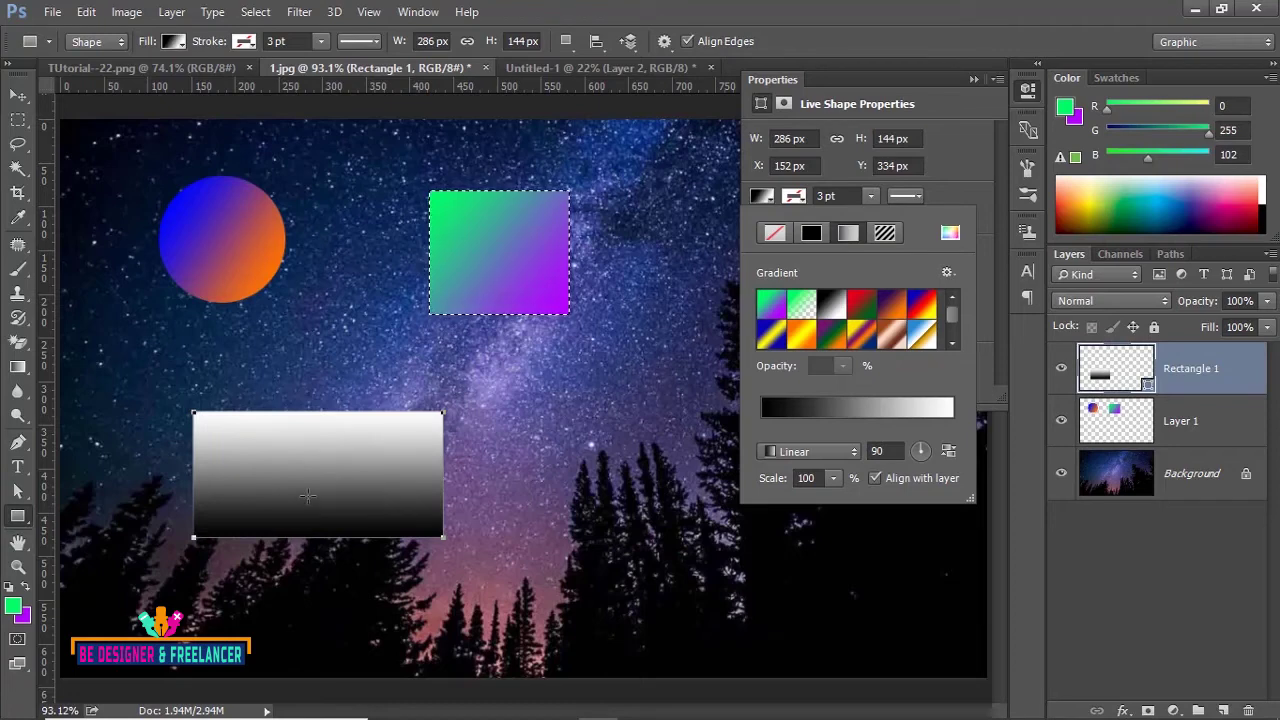
pyautogui.click(890, 314)
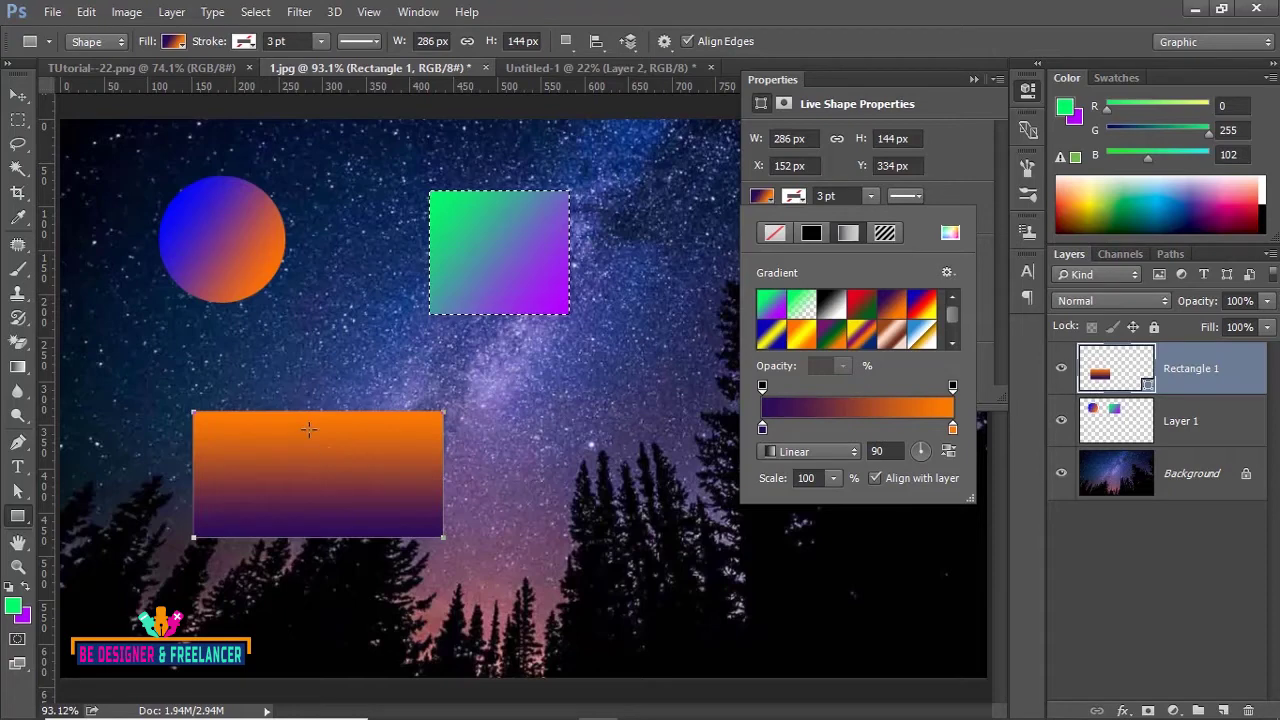
pyautogui.click(970, 77)
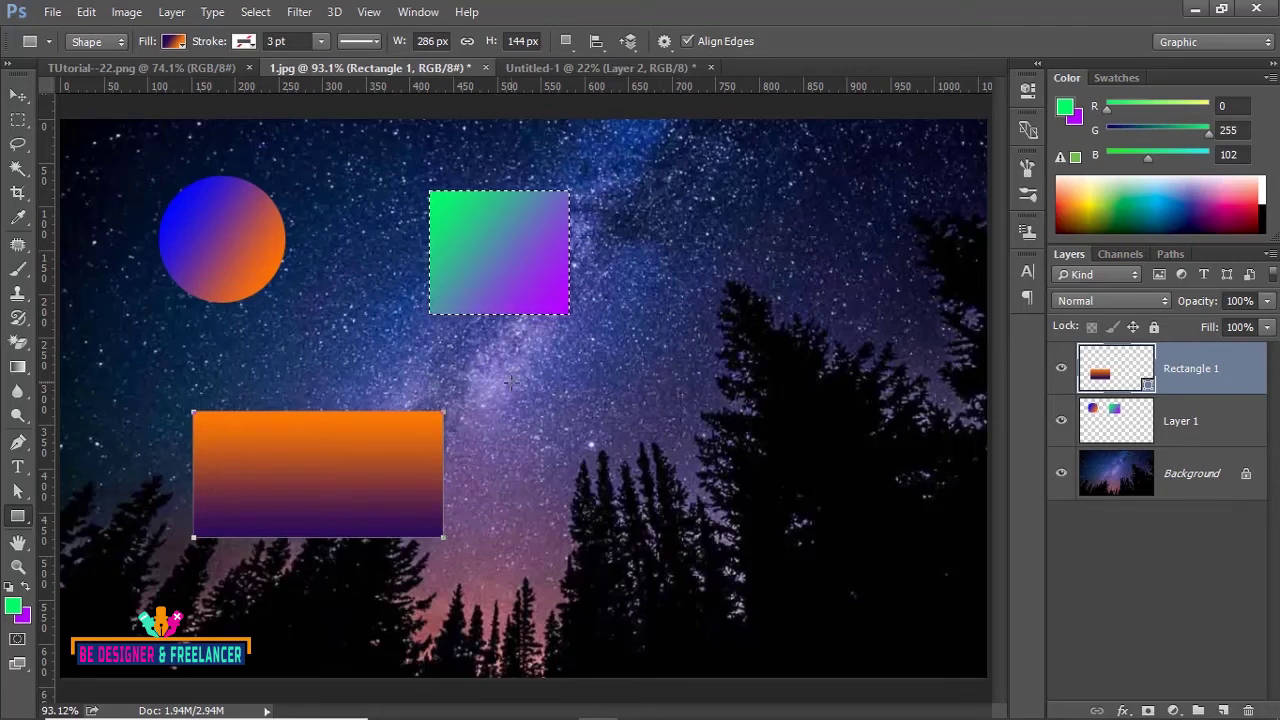
# - Select the Gradient tool and return to the Untitled-1 document
pyautogui.click(18, 370)
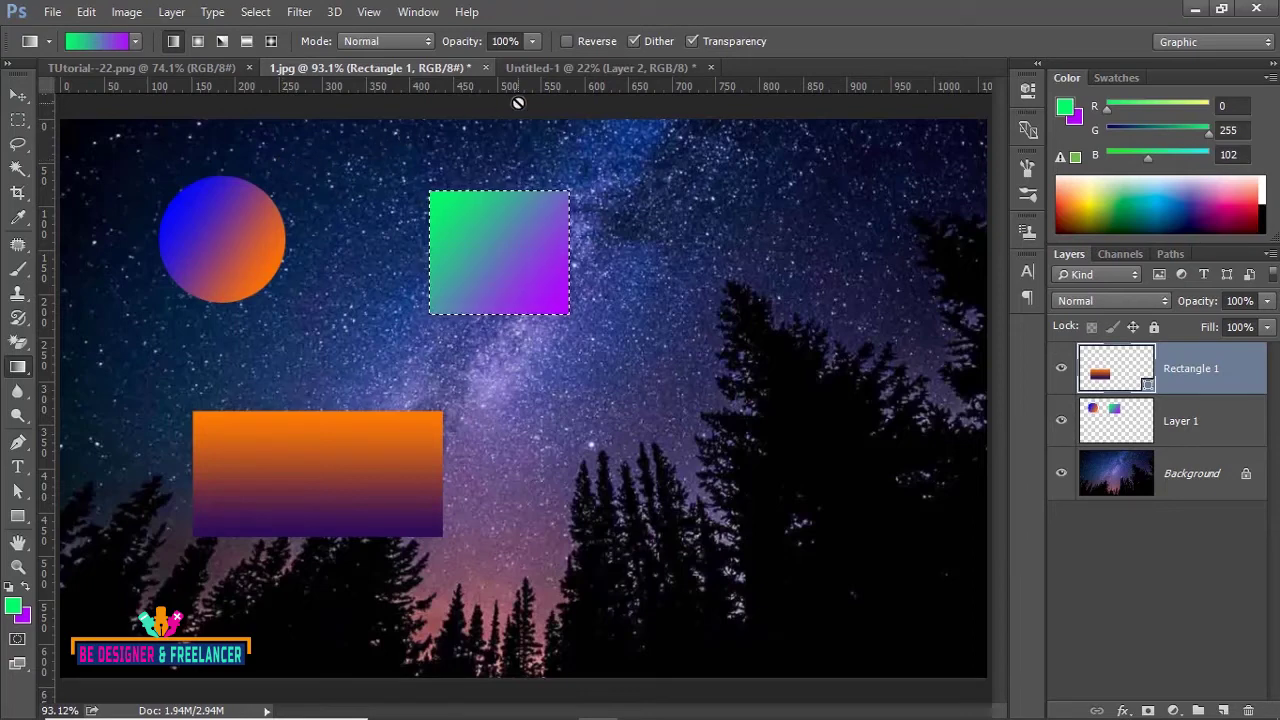
pyautogui.click(539, 68)
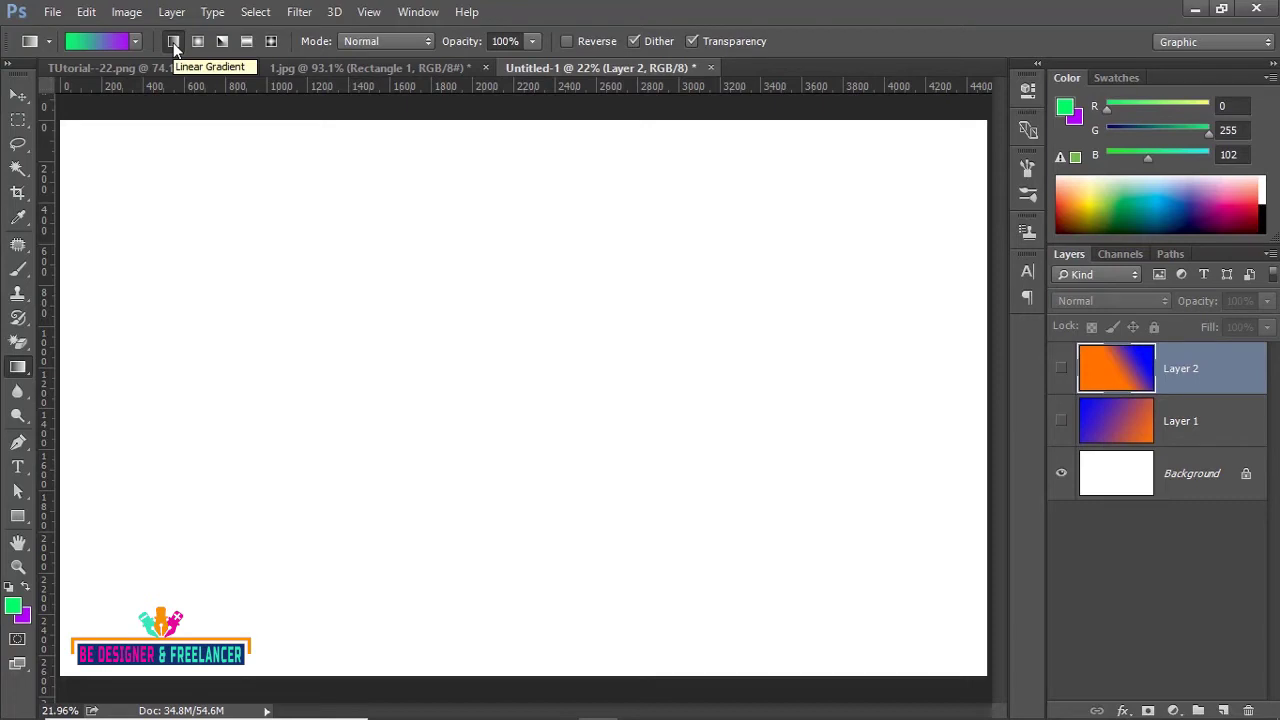
# - Add Layer 3 with a diagonal green-to-purple gradient from the top-left, select Radial, then hide it
pyautogui.click(1222, 710)
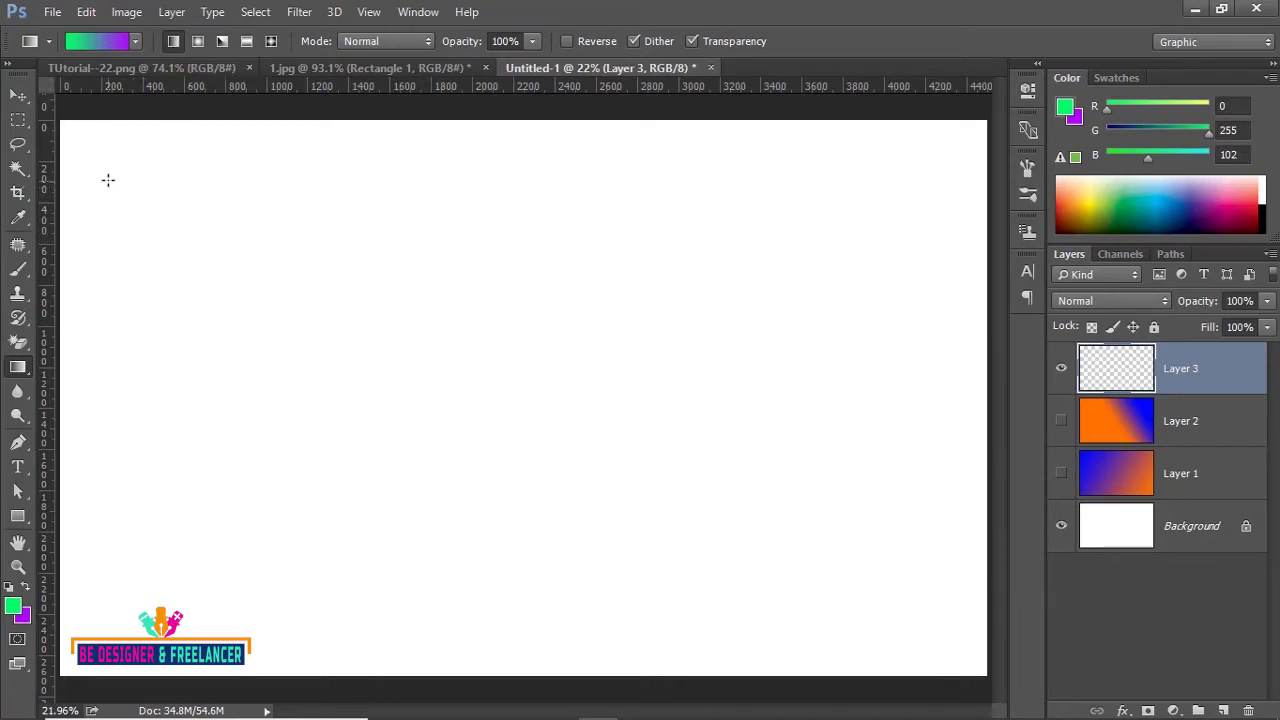
pyautogui.moveTo(108, 180); pyautogui.dragTo(757, 537)
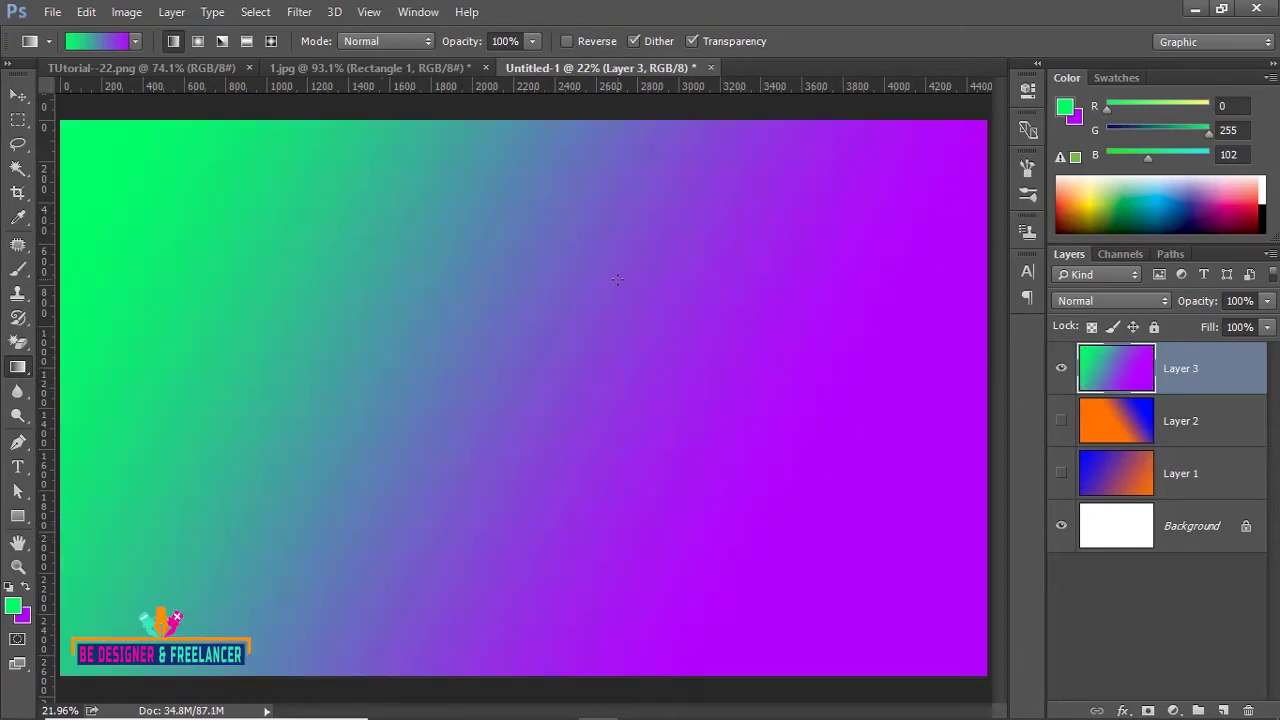
pyautogui.moveTo(605, 150); pyautogui.dragTo(581, 300)
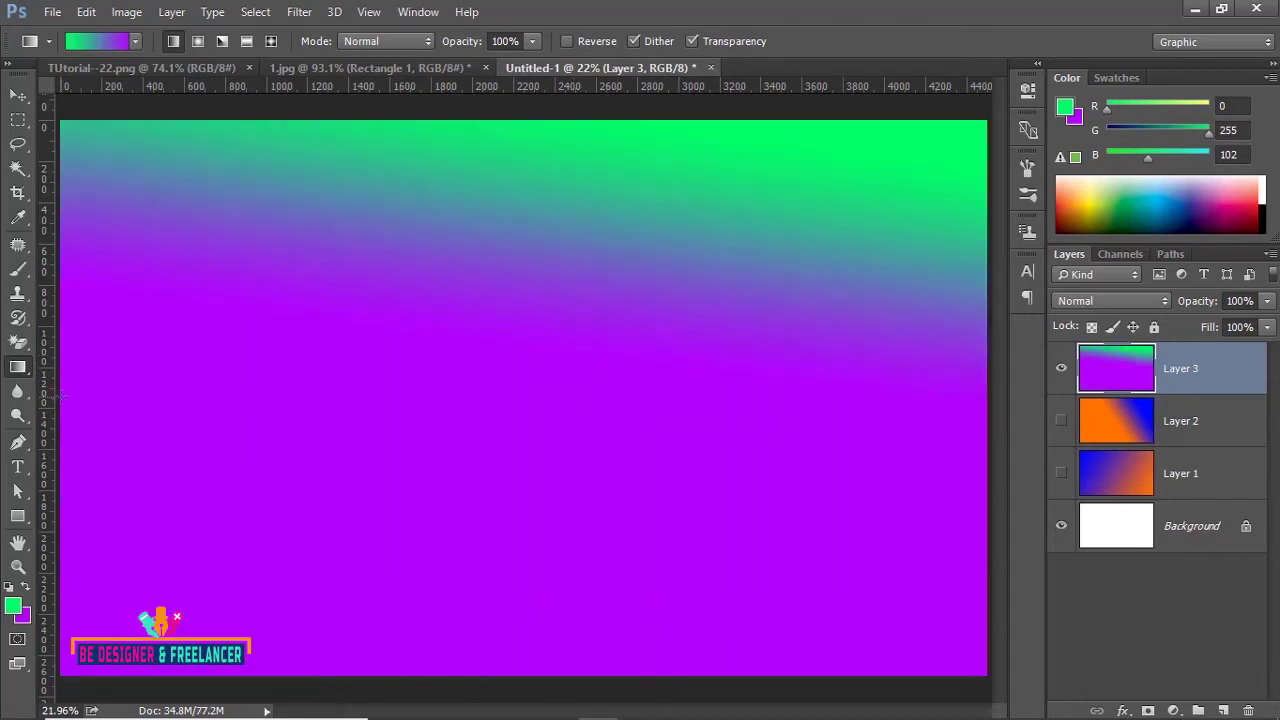
pyautogui.moveTo(56, 395); pyautogui.dragTo(484, 400)
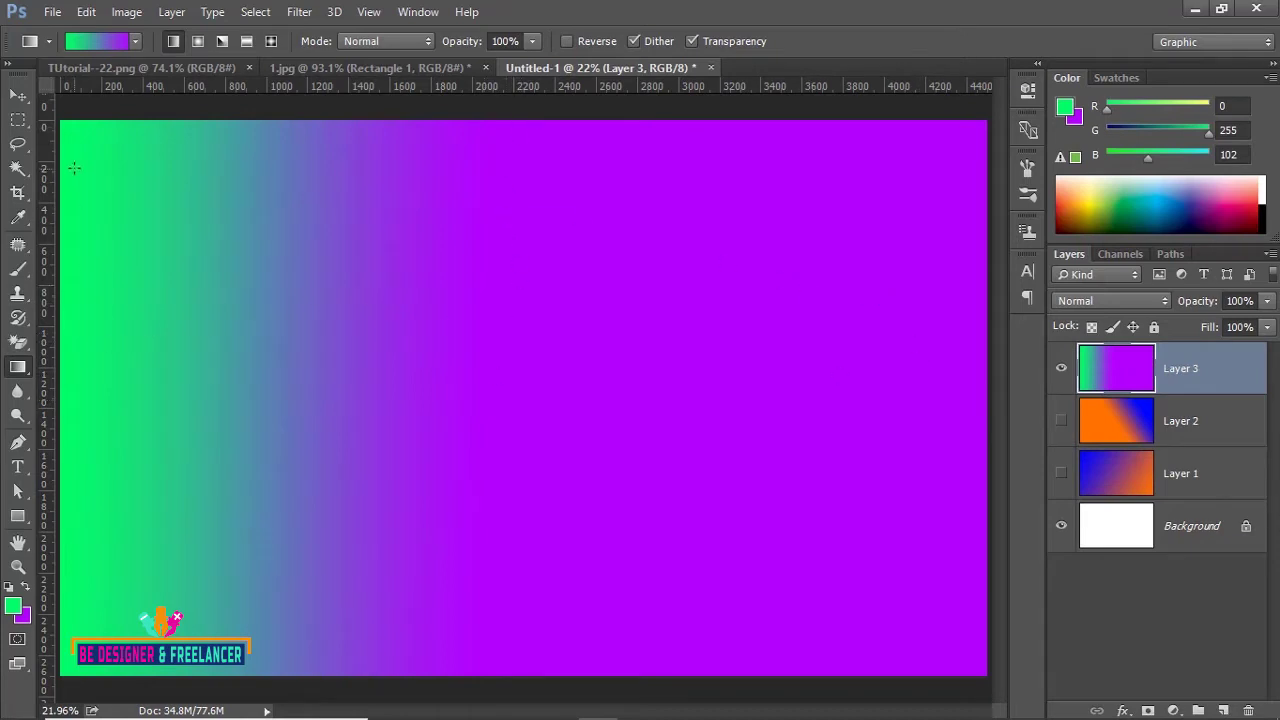
pyautogui.moveTo(60, 130); pyautogui.dragTo(678, 500)
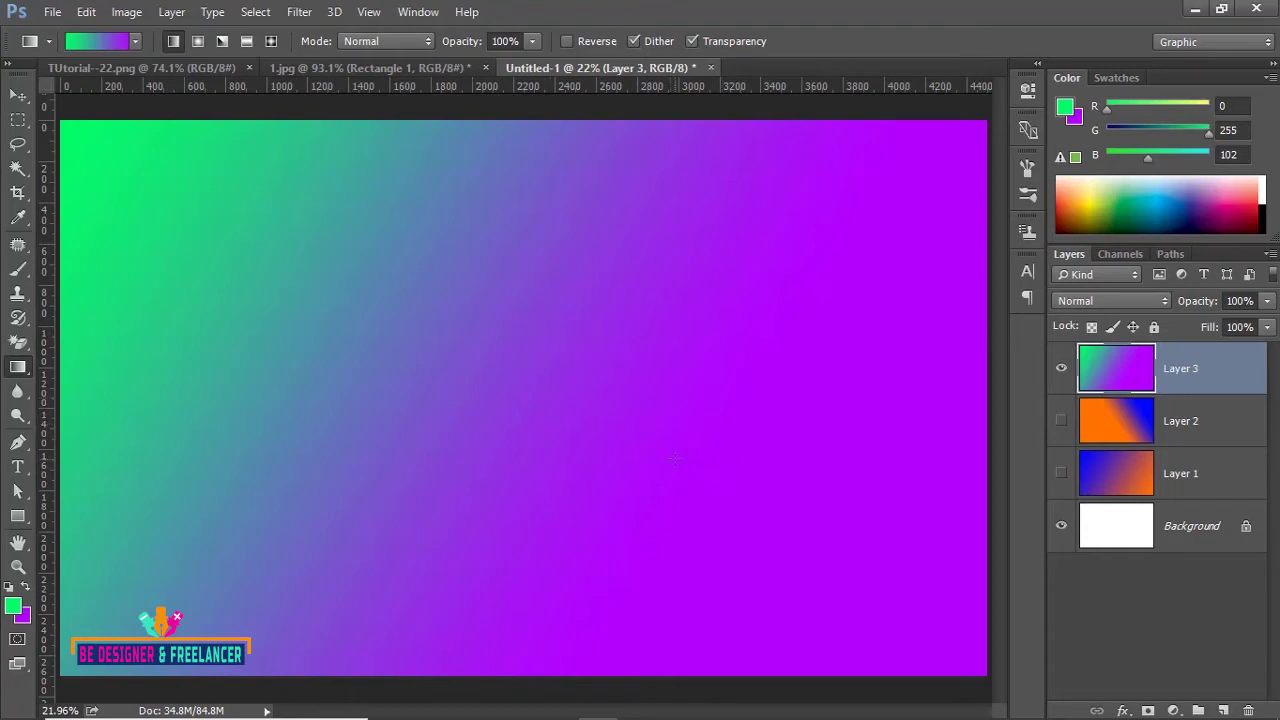
pyautogui.click(199, 41)
pyautogui.click(1061, 368)
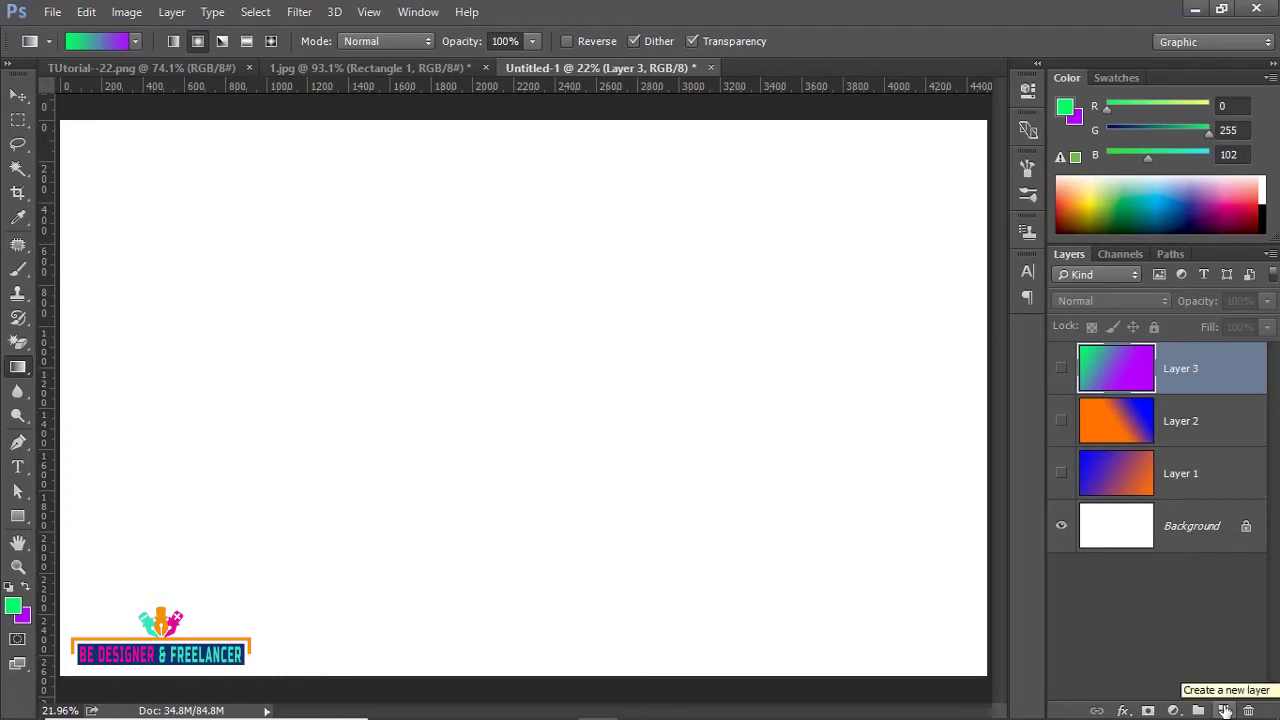
# - Fill new Layer 4 with a large green-centre, purple-edge radial gradient, then add Layer 5
pyautogui.click(1223, 710)
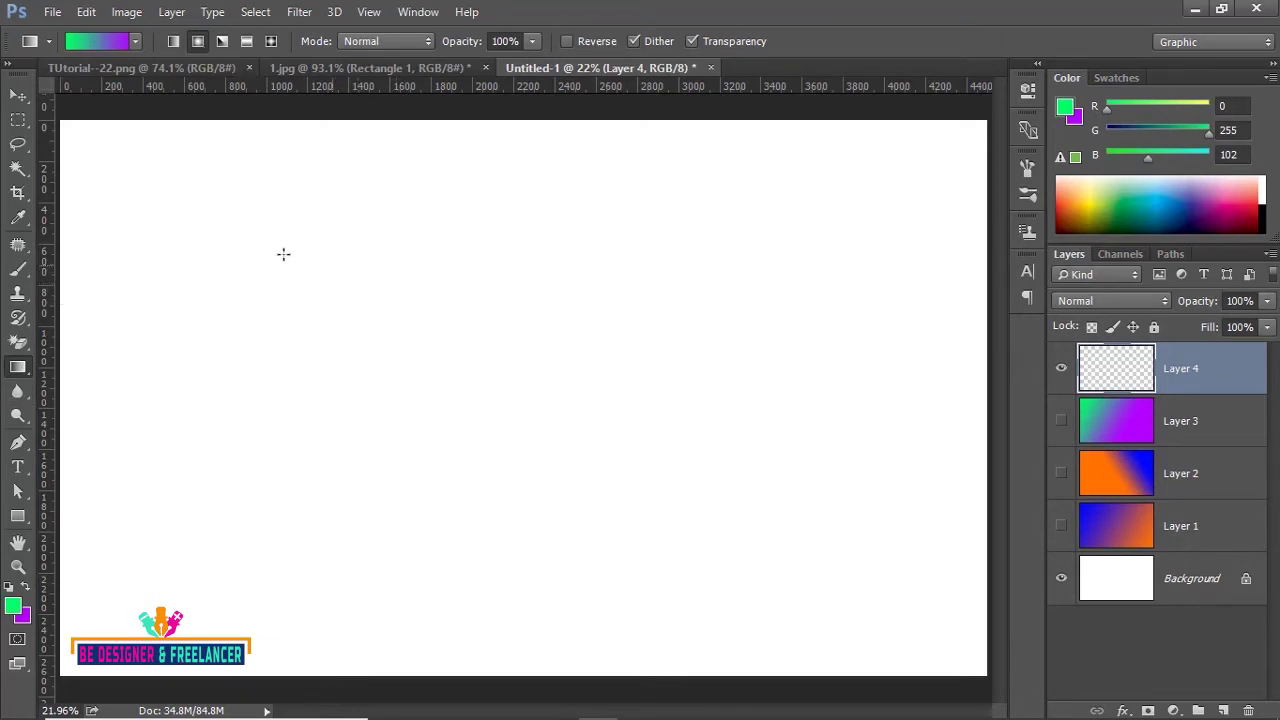
pyautogui.moveTo(465, 350); pyautogui.dragTo(888, 586)
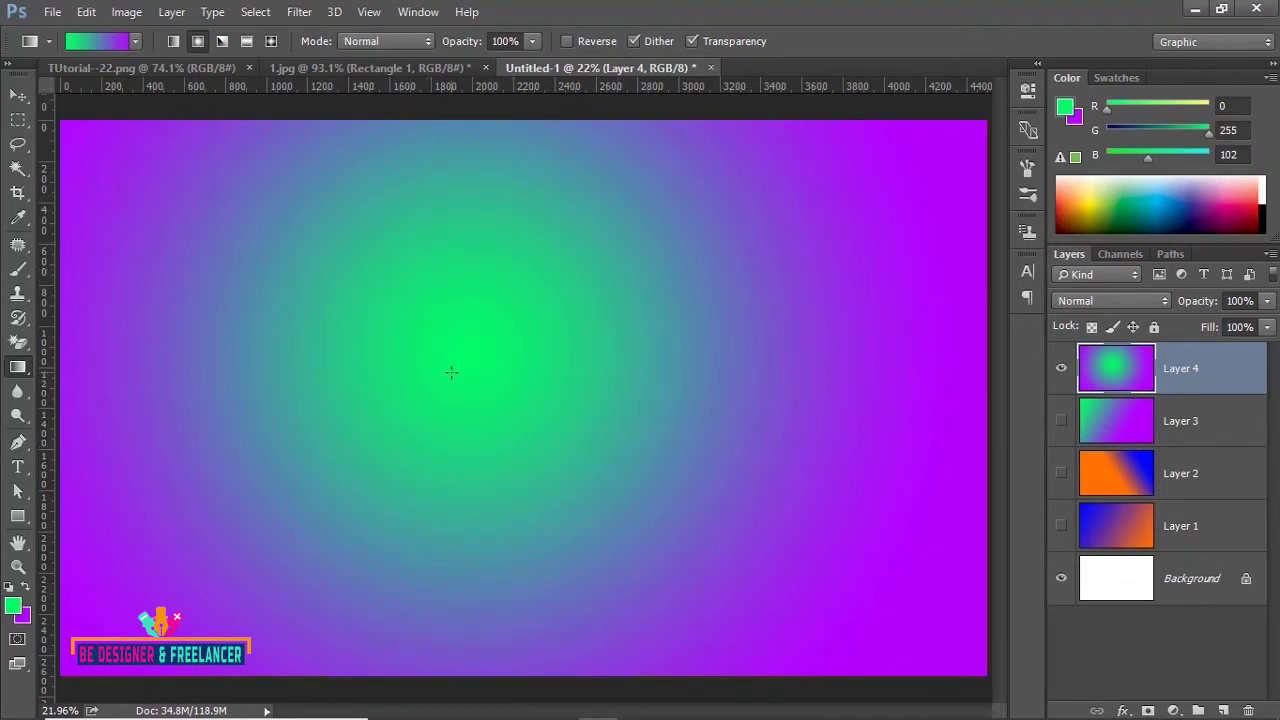
pyautogui.moveTo(409, 124); pyautogui.dragTo(412, 357)
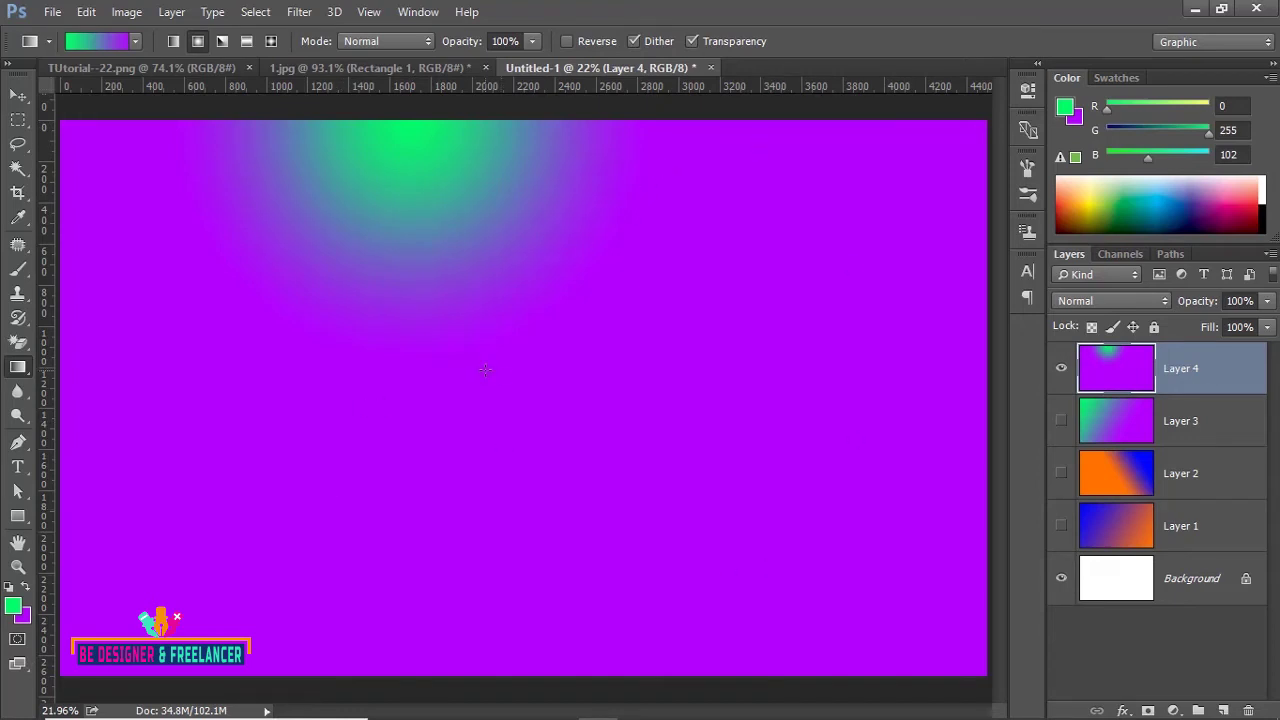
pyautogui.moveTo(485, 370)
pyautogui.mouseDown()
pyautogui.moveTo(653, 463)
pyautogui.moveTo(638, 468)
pyautogui.mouseUp()
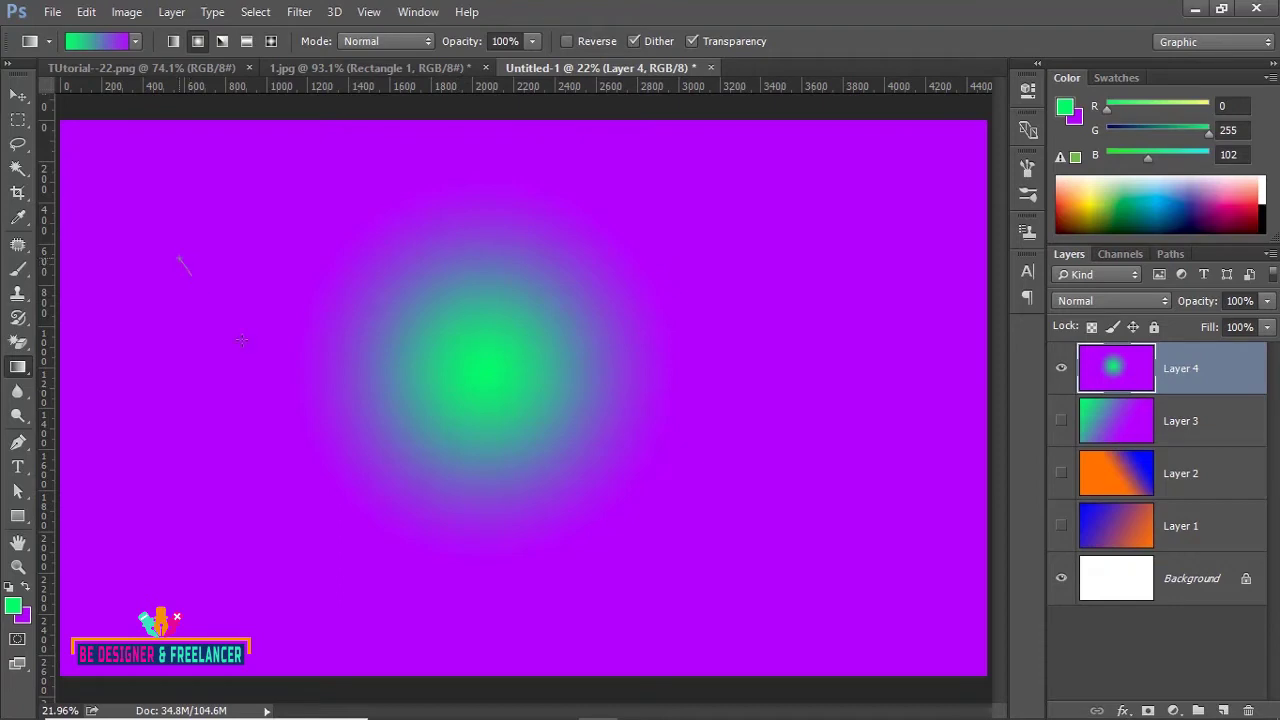
pyautogui.moveTo(182, 260); pyautogui.dragTo(250, 352)
pyautogui.moveTo(864, 296); pyautogui.dragTo(697, 493)
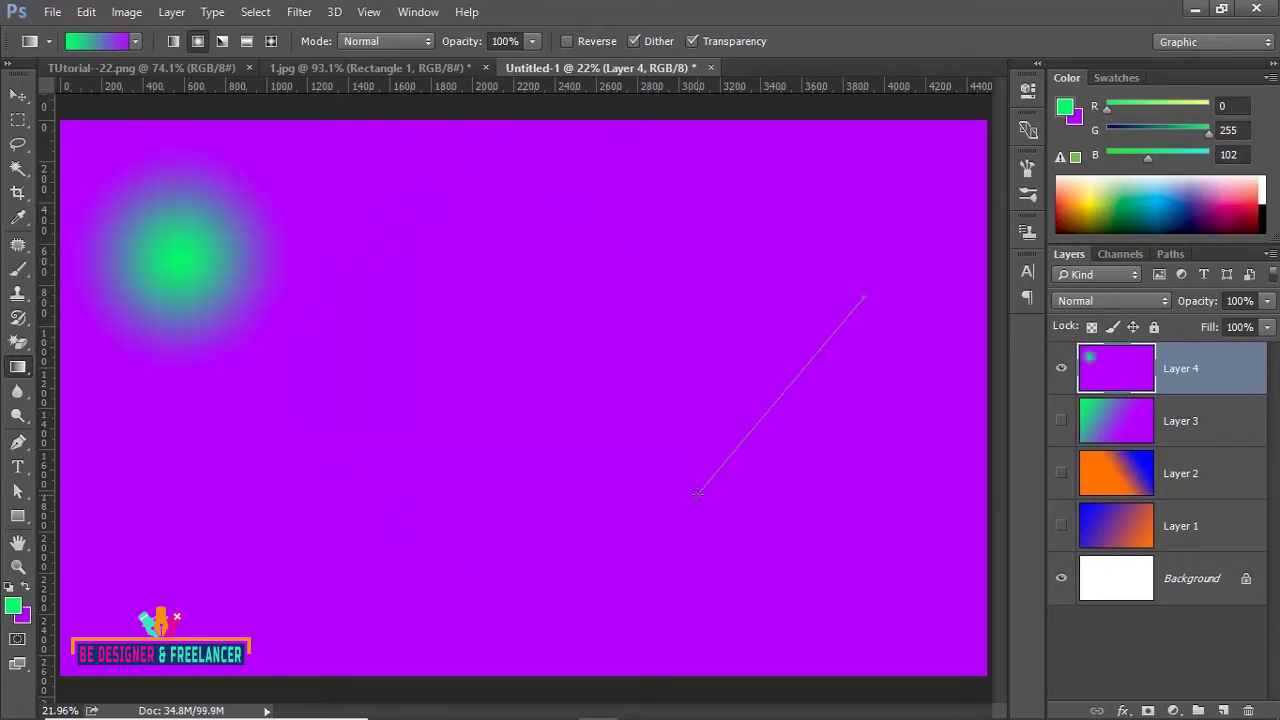
pyautogui.moveTo(504, 359)
pyautogui.mouseDown()
pyautogui.moveTo(918, 645)
pyautogui.moveTo(982, 674)
pyautogui.mouseUp()
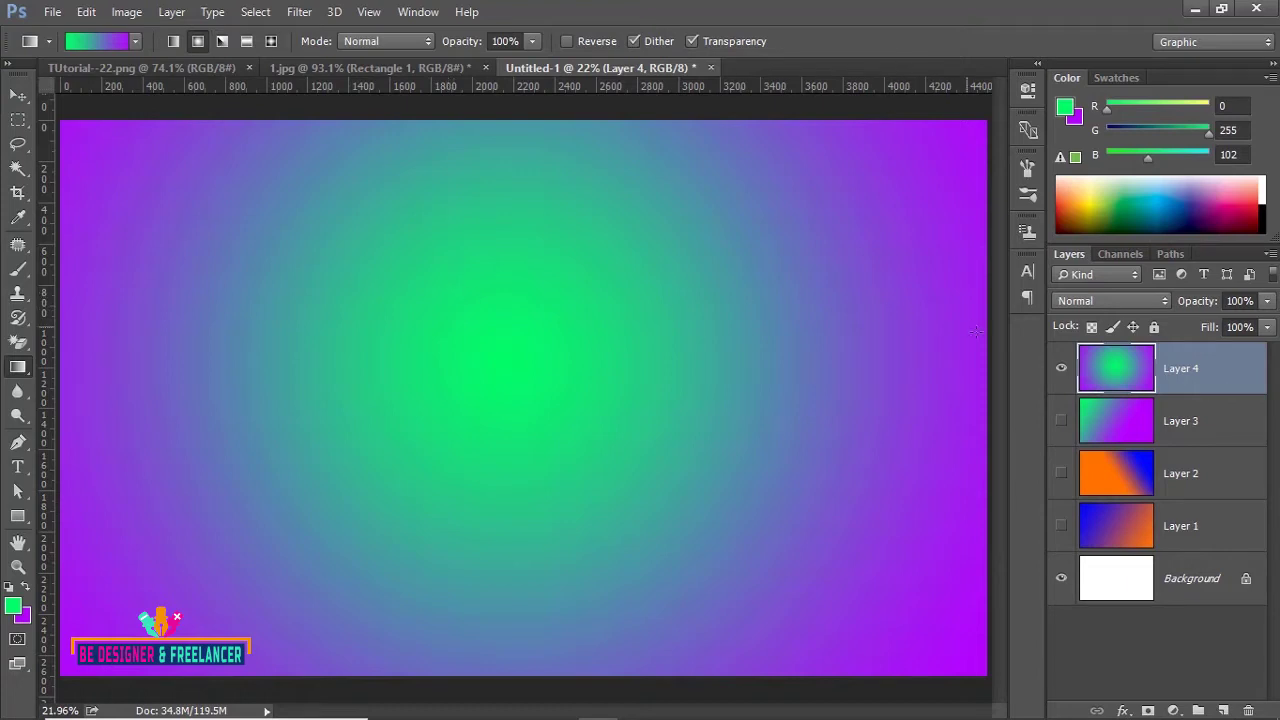
pyautogui.click(1222, 710)
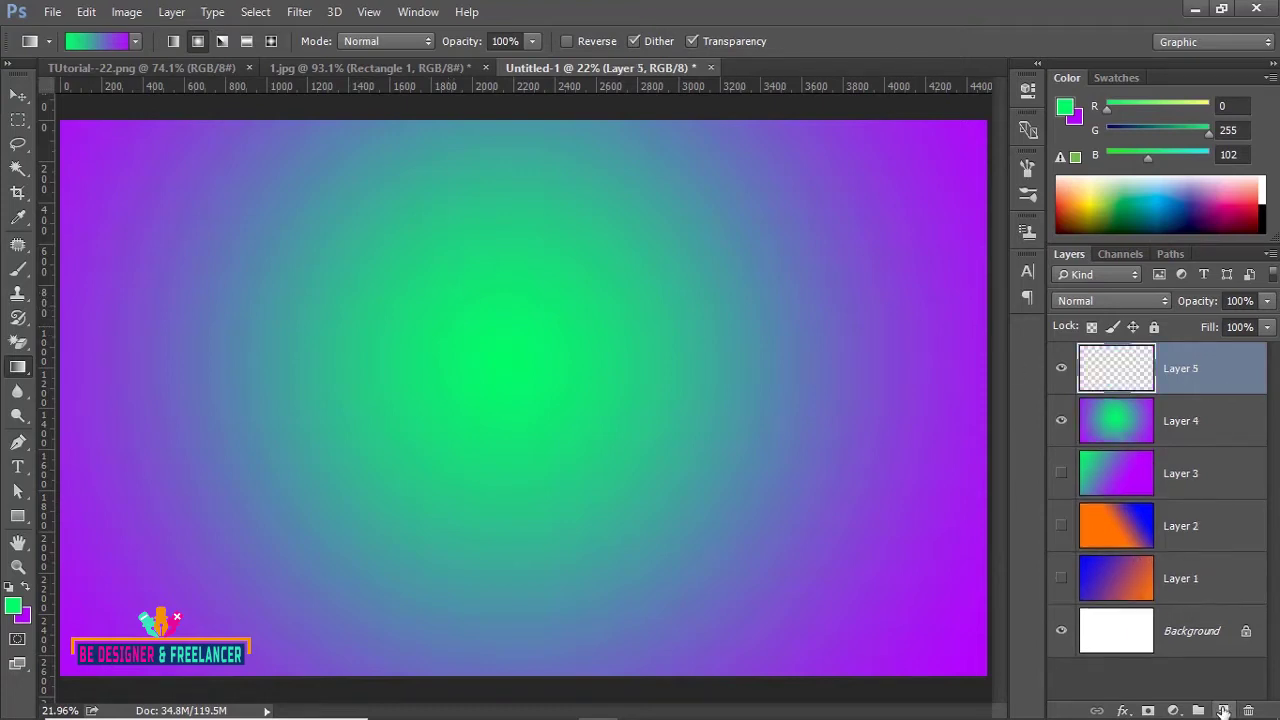
# - Hide Layer 4, switch to Angle Gradient, and draw trial green-to-purple angle gradients on Layer 5
pyautogui.click(1062, 422)
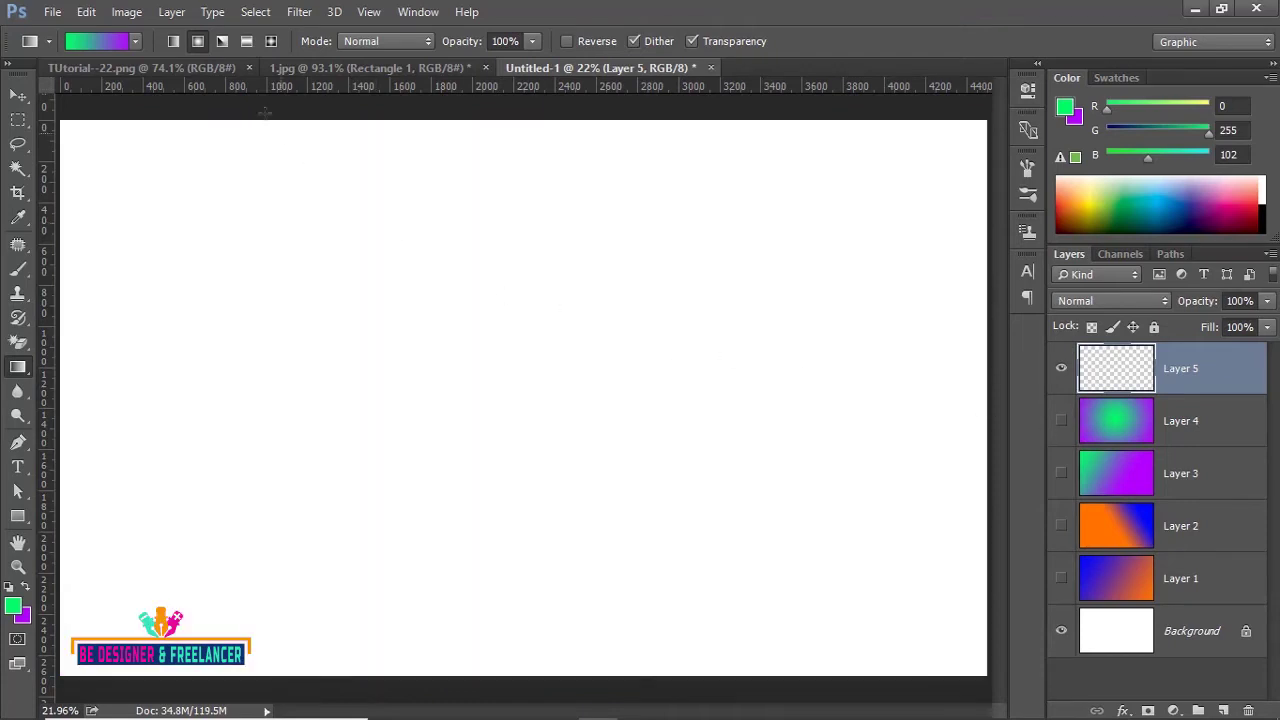
pyautogui.click(222, 41)
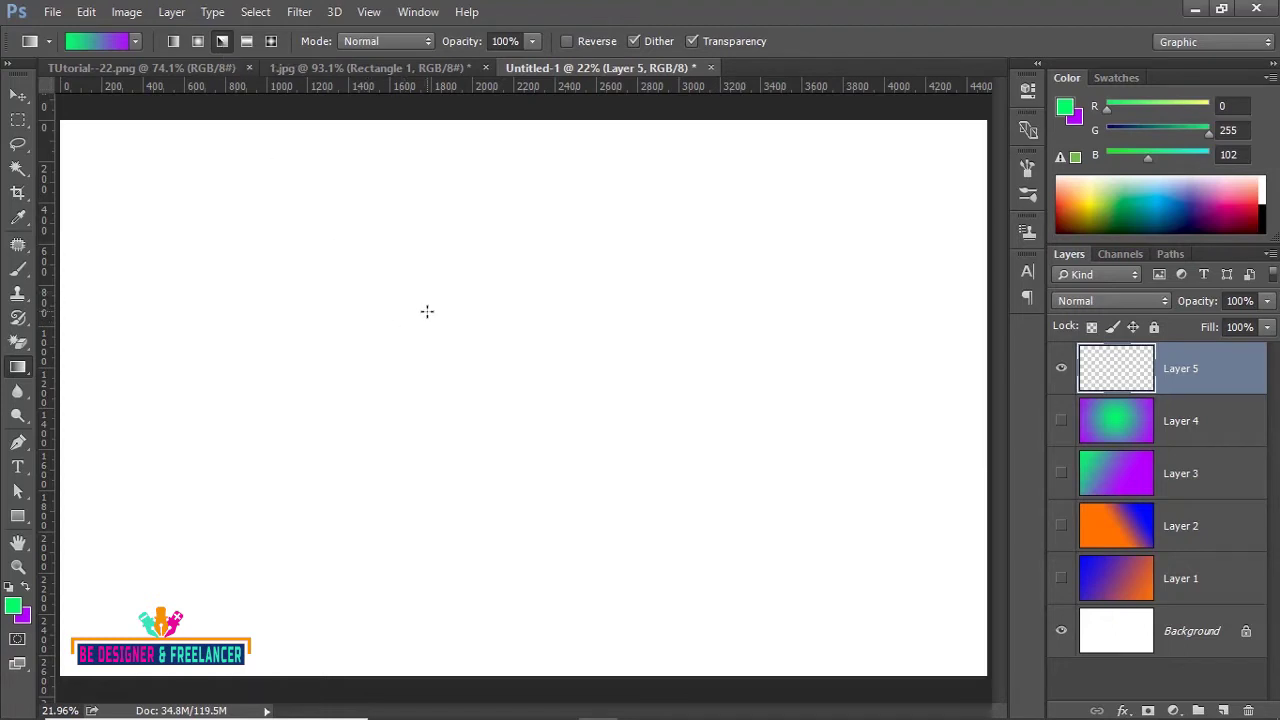
pyautogui.moveTo(427, 311); pyautogui.dragTo(737, 503)
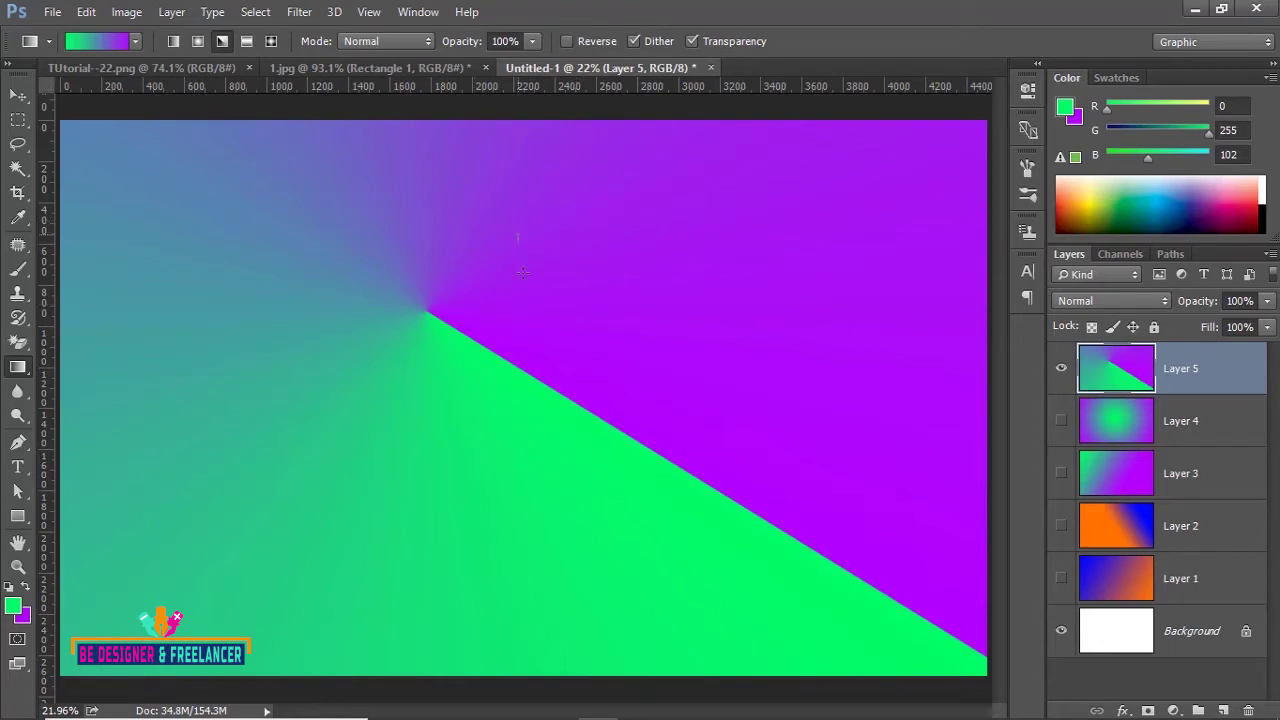
pyautogui.moveTo(519, 234); pyautogui.dragTo(528, 342)
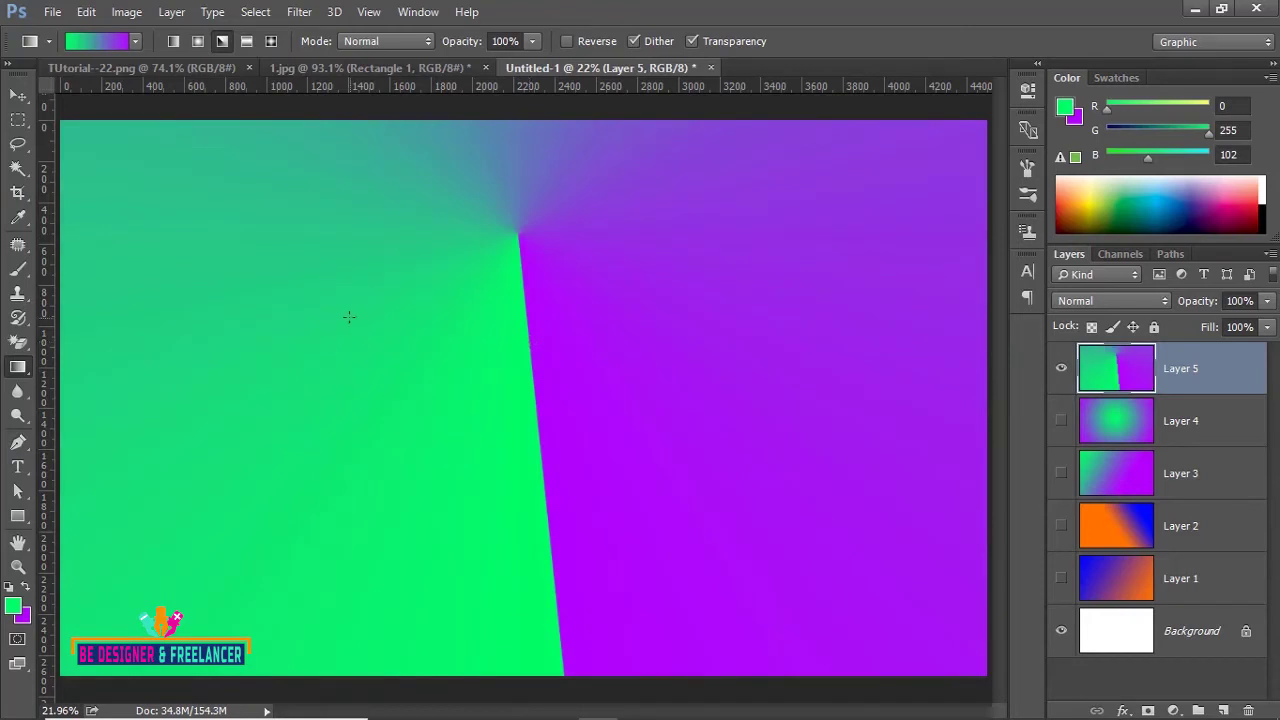
pyautogui.moveTo(346, 316); pyautogui.dragTo(423, 368)
# - Redraw the angle gradient from several centres, settling with its seams near the canvas middle
pyautogui.moveTo(346, 316); pyautogui.dragTo(471, 172)
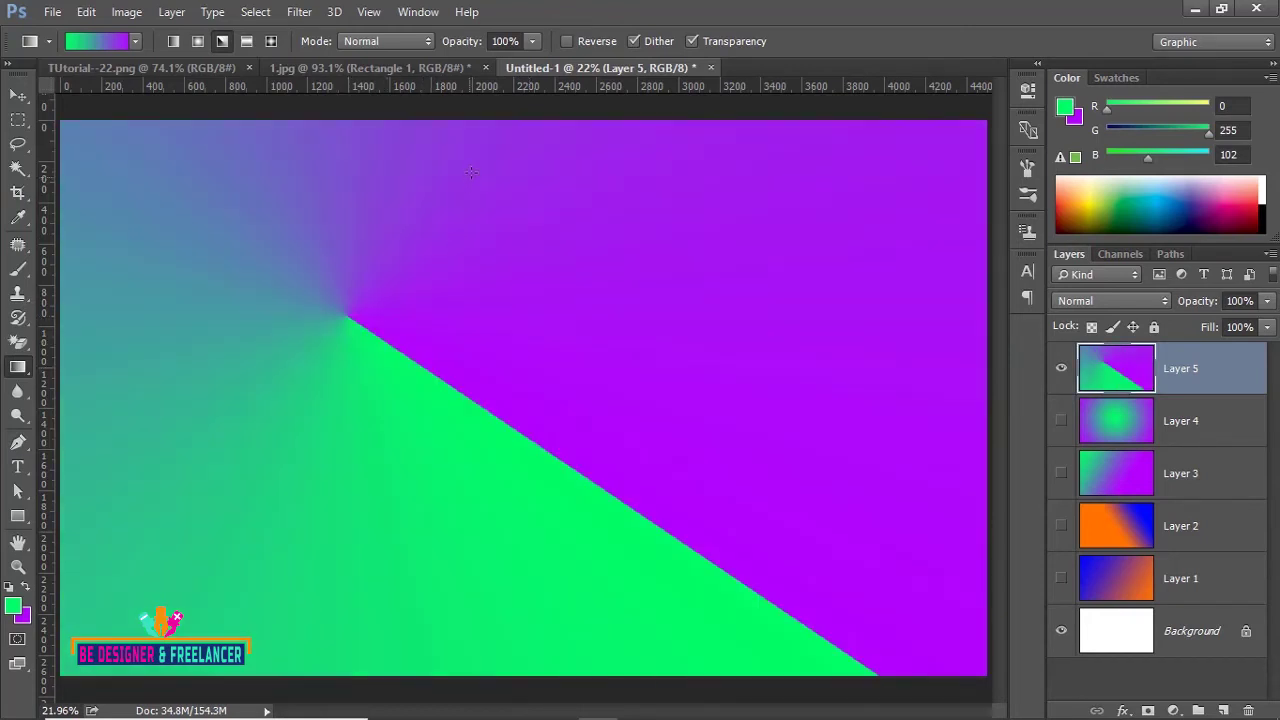
pyautogui.moveTo(484, 122); pyautogui.dragTo(483, 524)
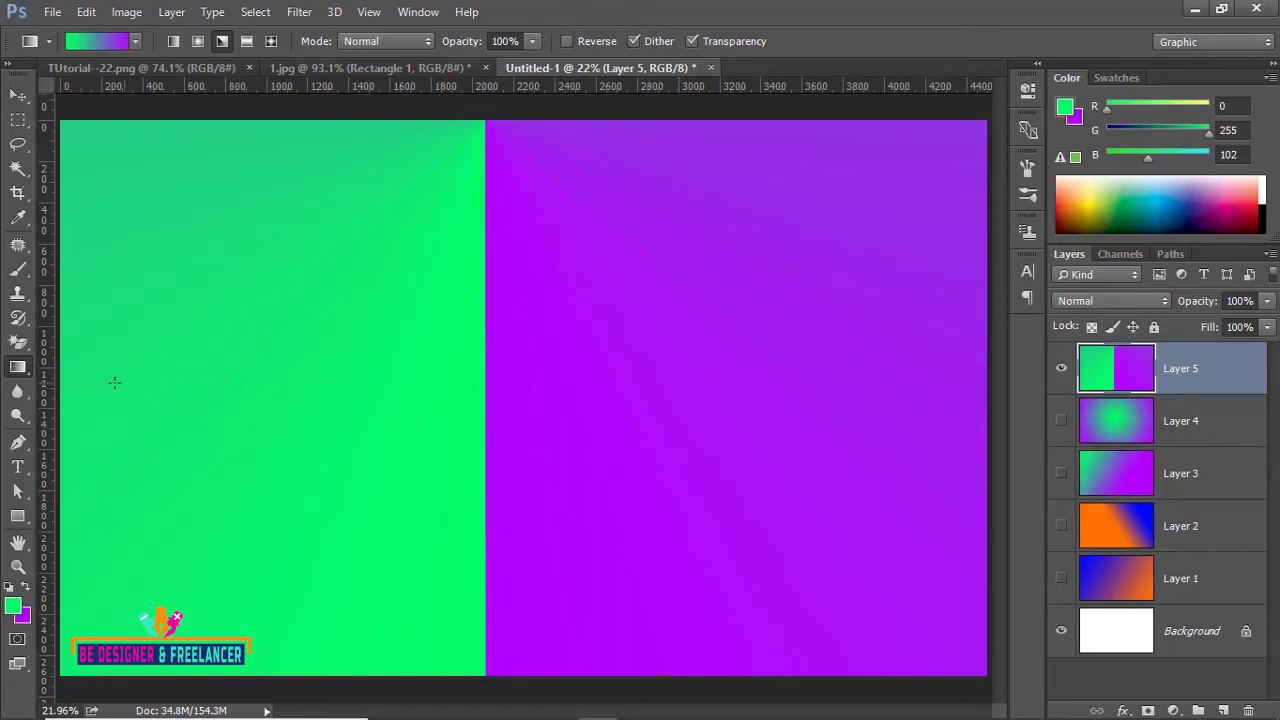
pyautogui.moveTo(75, 384); pyautogui.dragTo(473, 385)
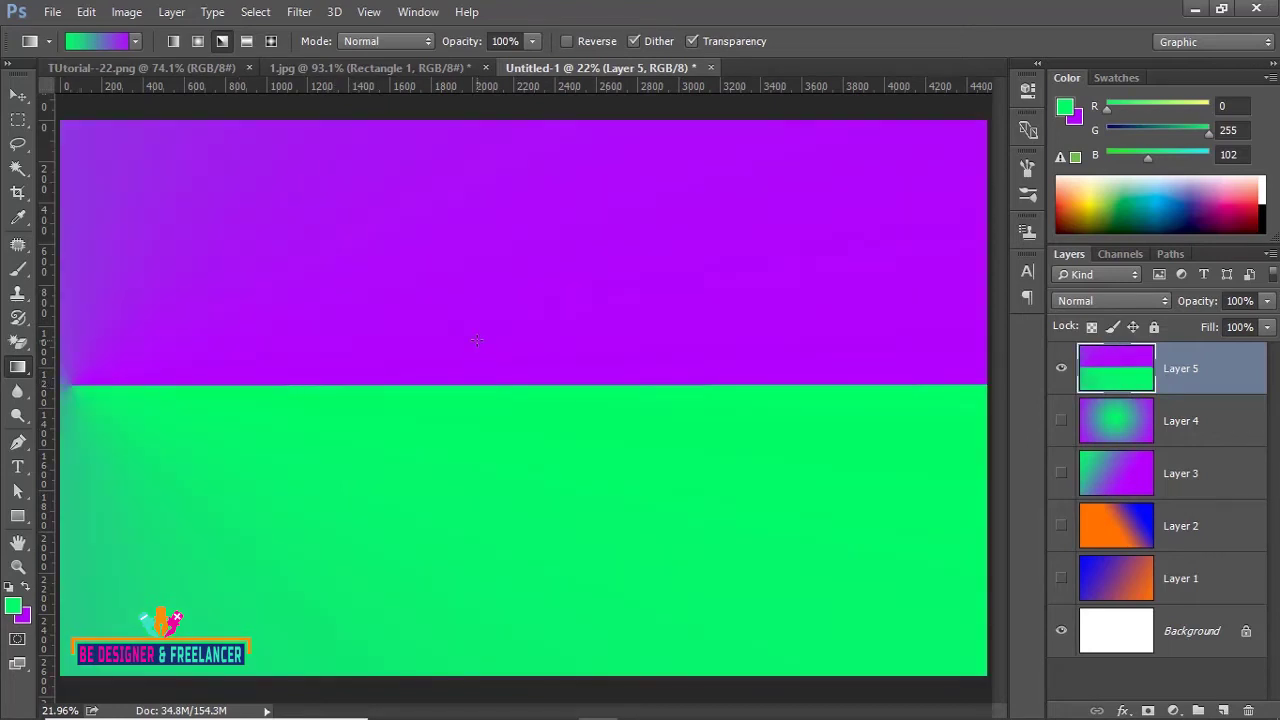
pyautogui.moveTo(476, 341); pyautogui.dragTo(755, 552)
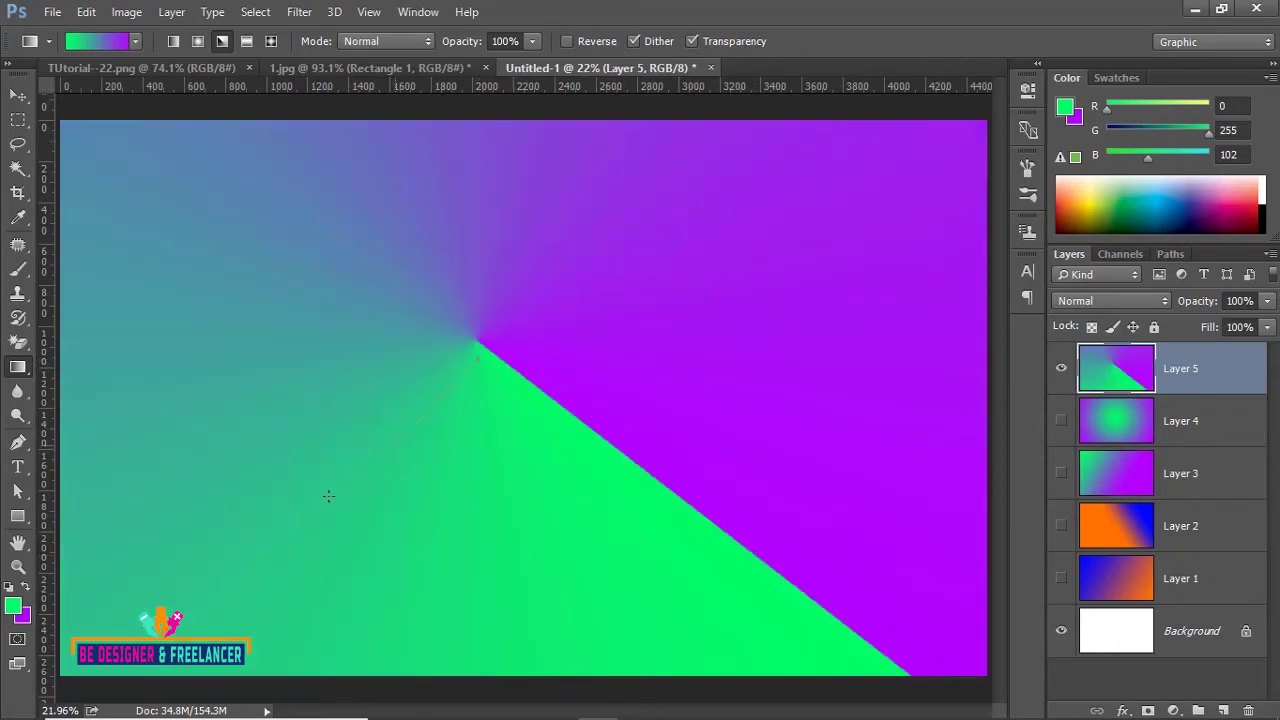
pyautogui.moveTo(194, 581); pyautogui.dragTo(194, 580)
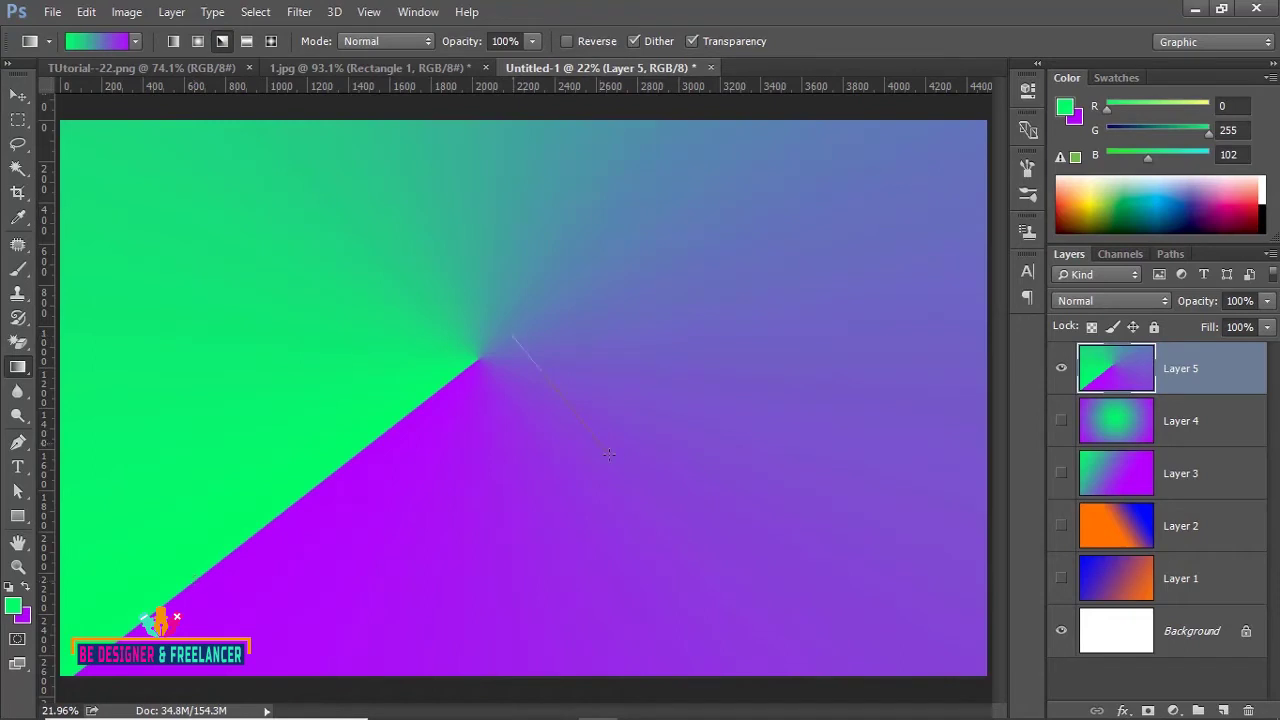
pyautogui.moveTo(609, 454); pyautogui.dragTo(609, 455)
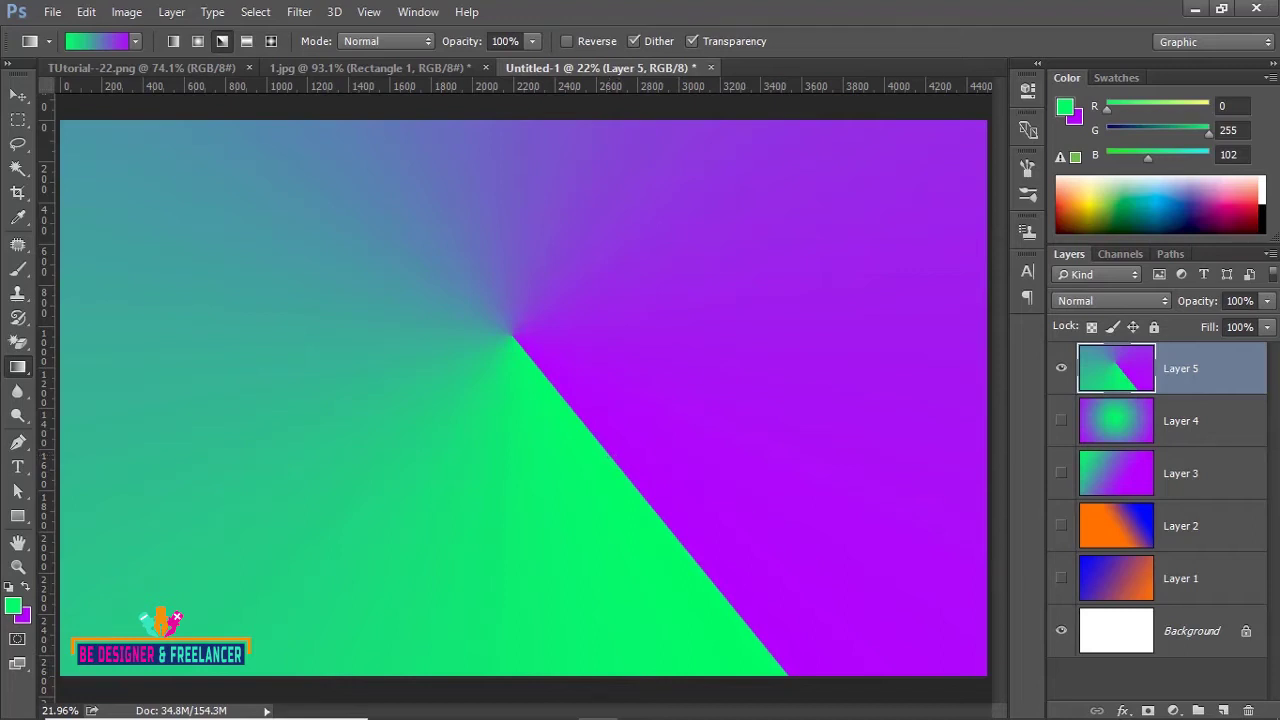
# - Add Layer 6, hide Layer 5, and draw trial purple-green reflected gradients on it
pyautogui.click(1223, 710)
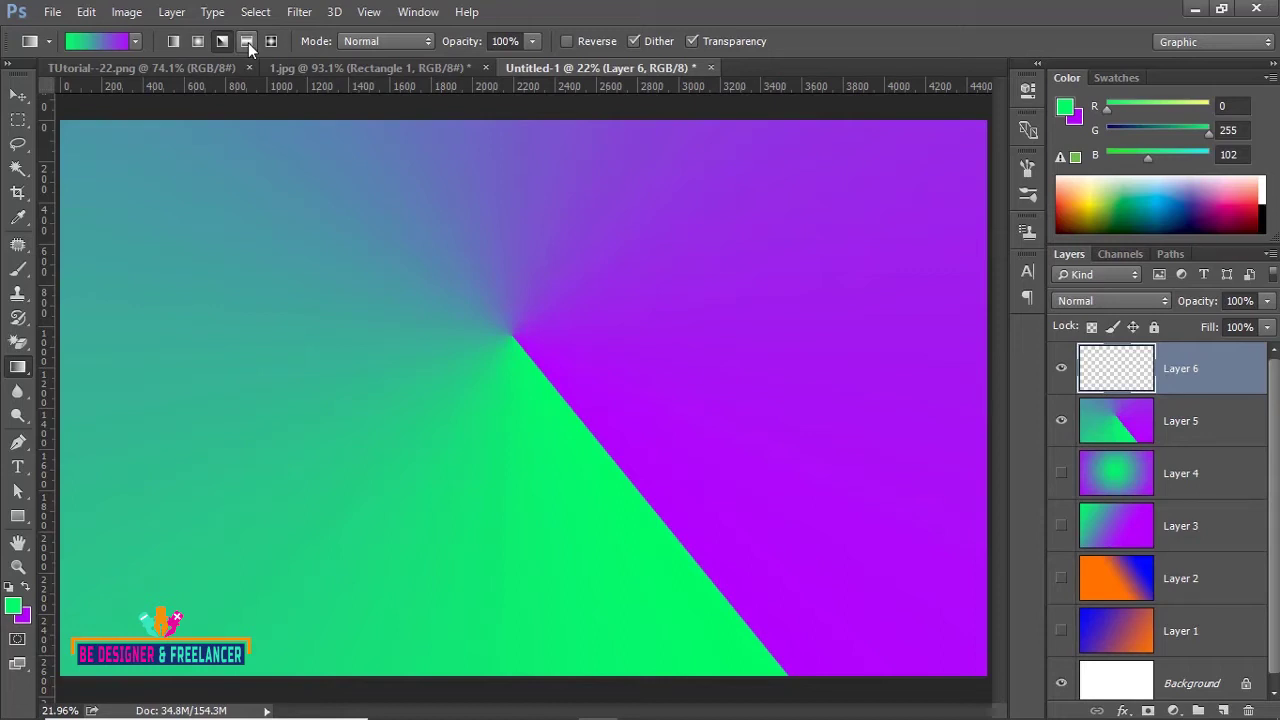
pyautogui.click(1063, 424)
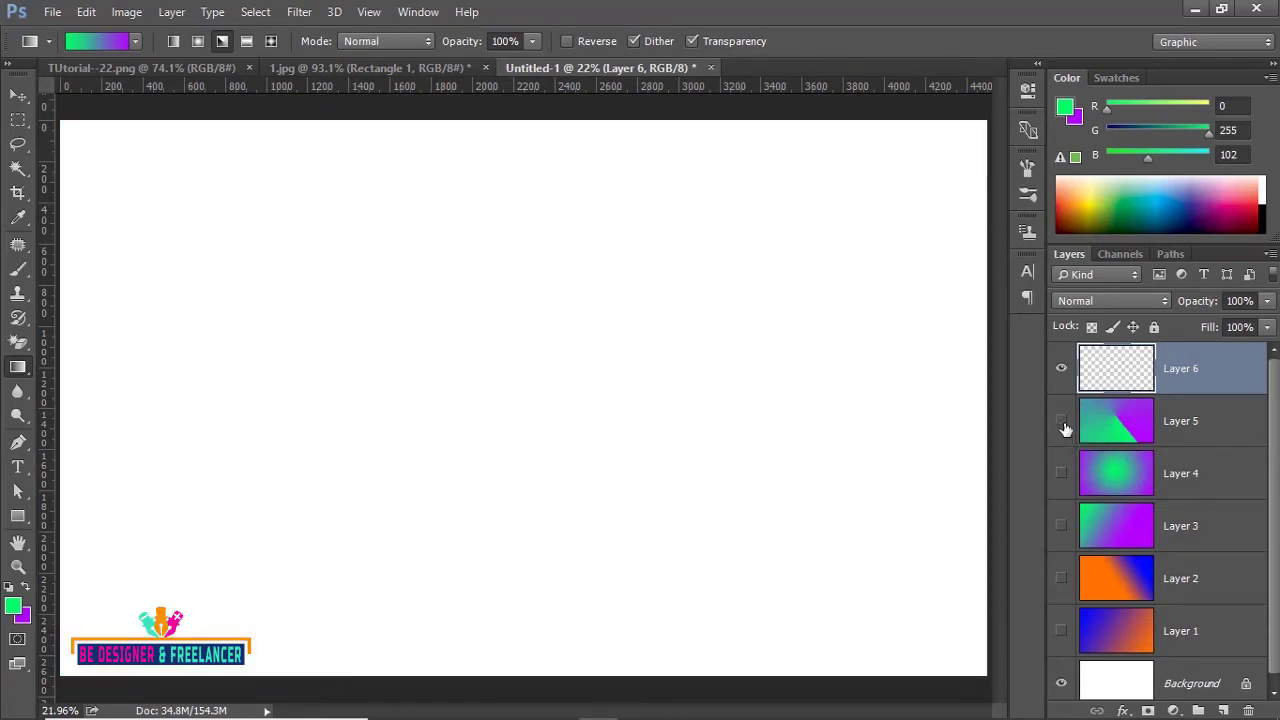
pyautogui.click(247, 40)
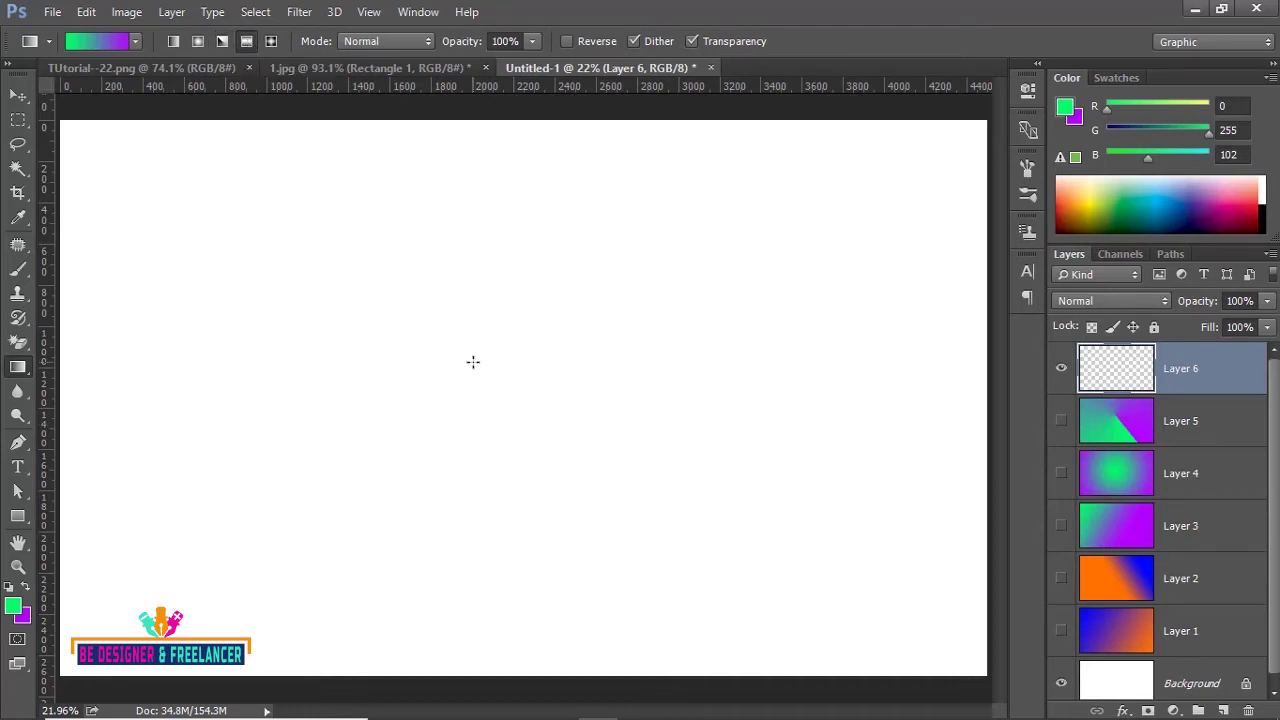
pyautogui.moveTo(471, 360); pyautogui.dragTo(474, 617)
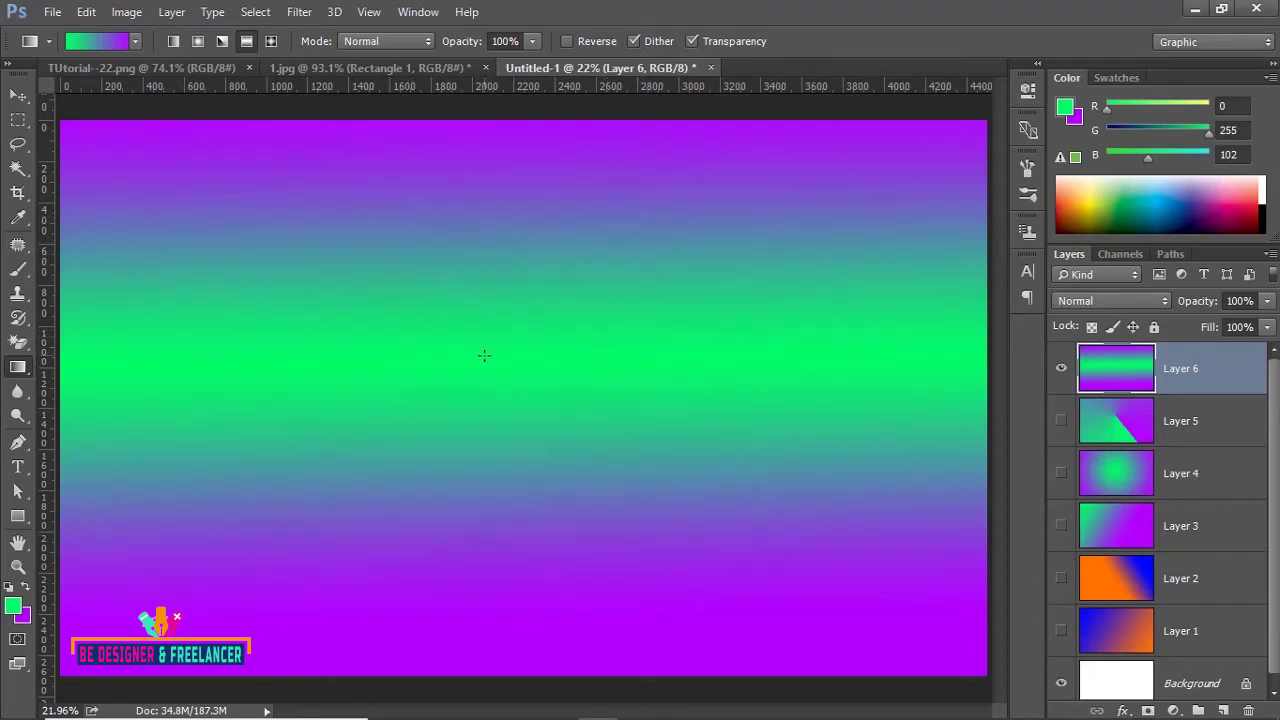
pyautogui.moveTo(508, 381); pyautogui.dragTo(742, 586)
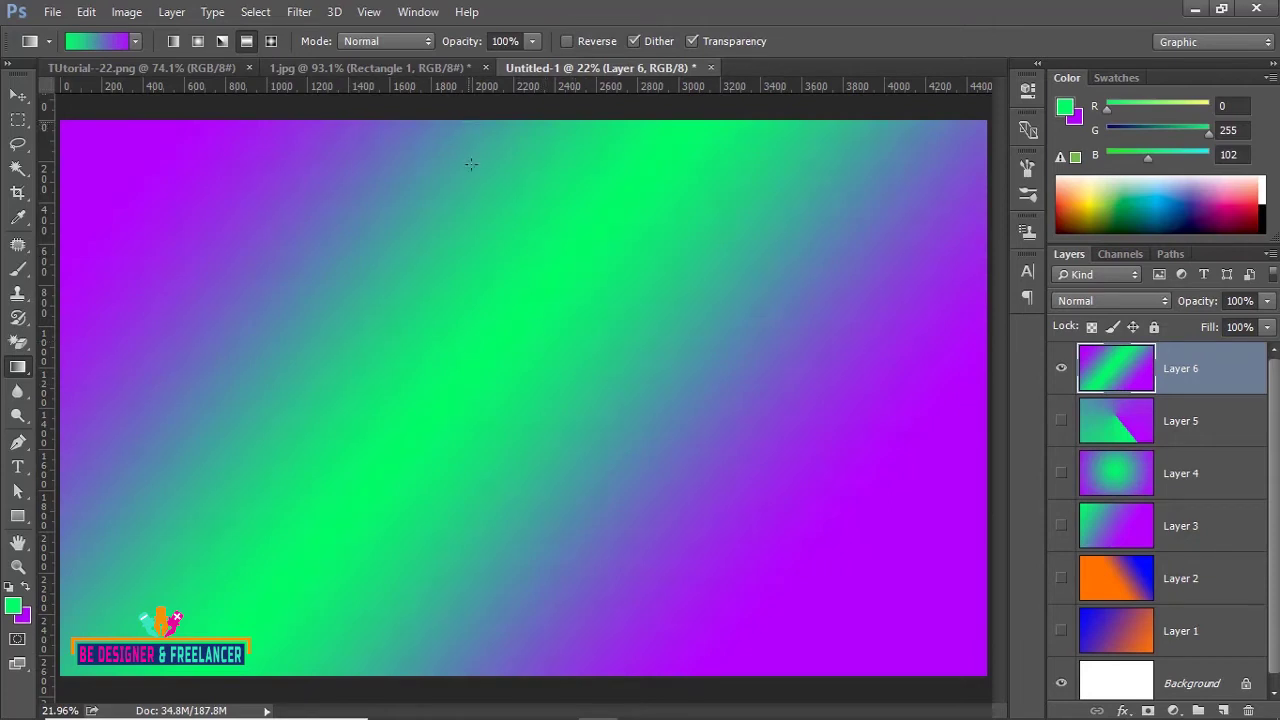
pyautogui.moveTo(468, 122); pyautogui.dragTo(468, 355)
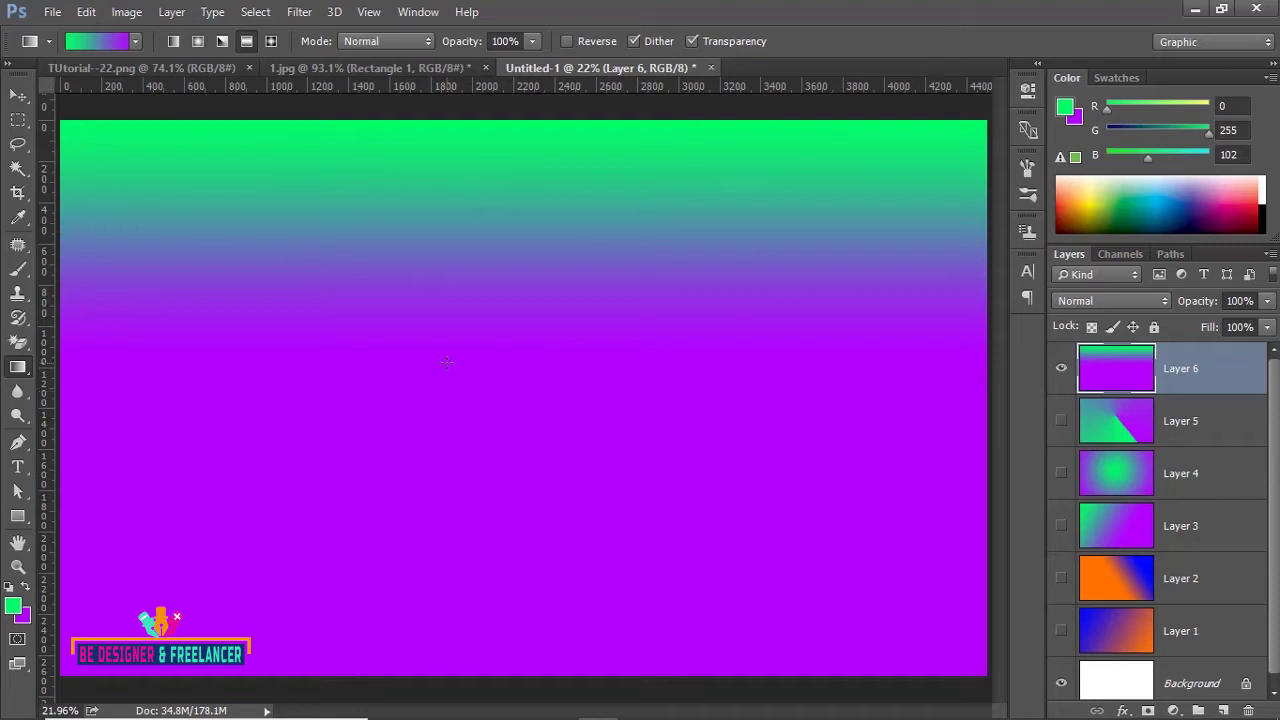
# - Redraw the gradient until a horizontal green band crosses the middle, fading to purple
pyautogui.moveTo(449, 362); pyautogui.dragTo(530, 514)
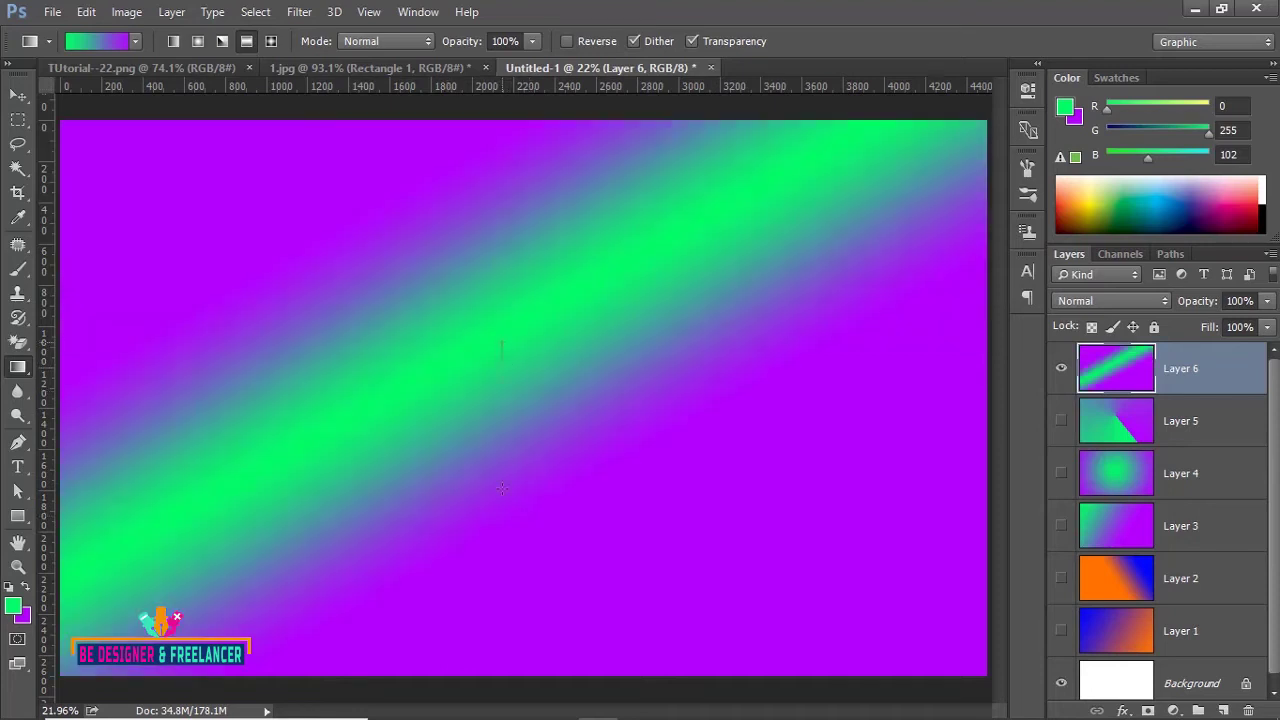
pyautogui.moveTo(502, 345); pyautogui.dragTo(502, 597)
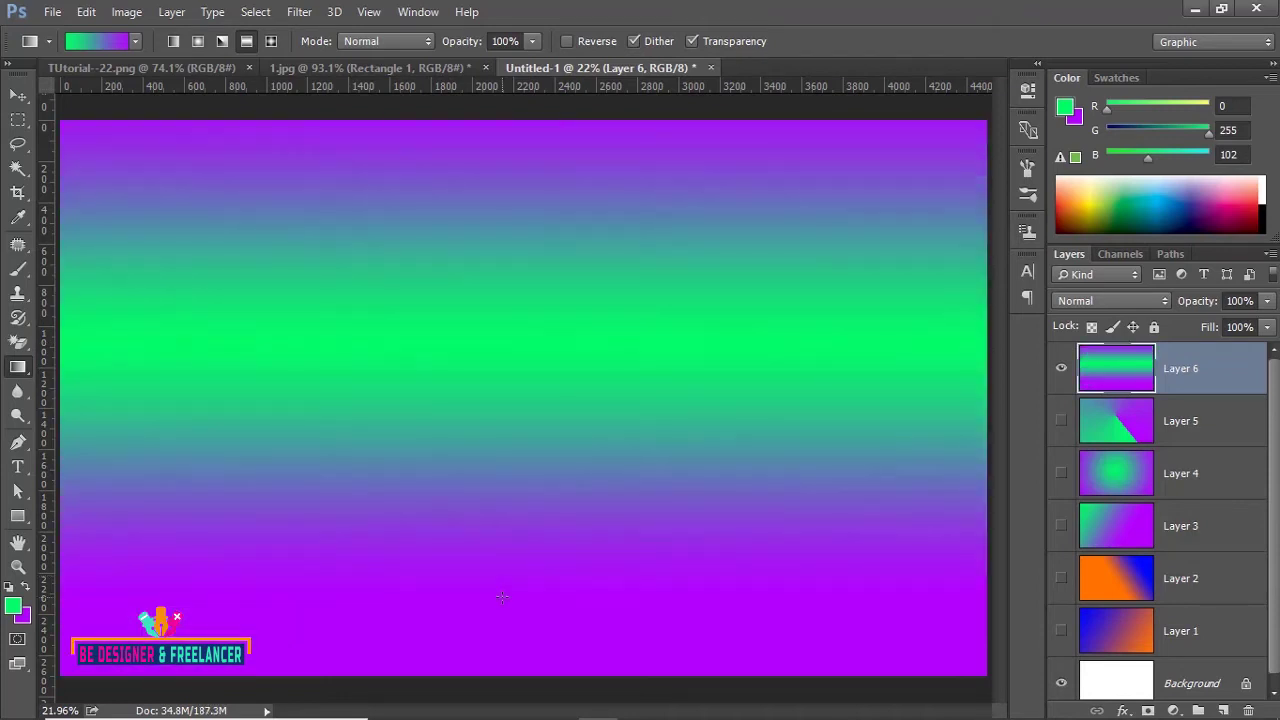
pyautogui.moveTo(491, 386); pyautogui.dragTo(491, 560)
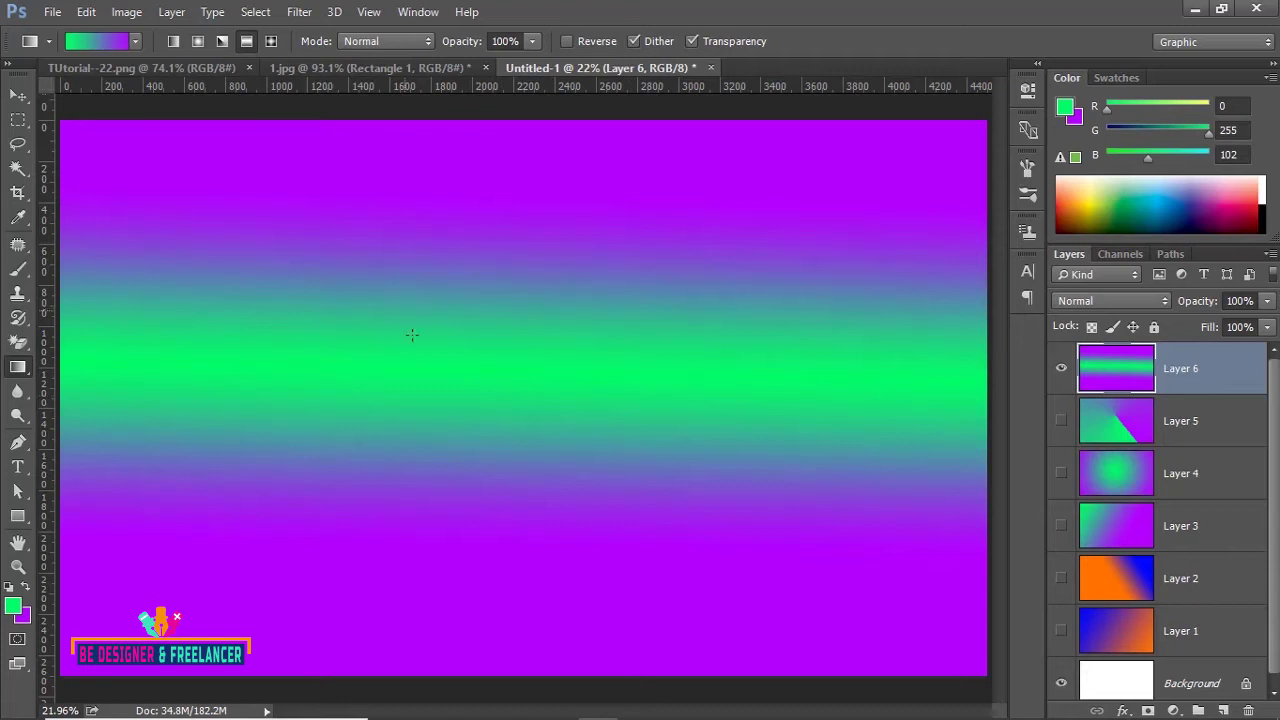
pyautogui.moveTo(483, 367); pyautogui.dragTo(847, 379)
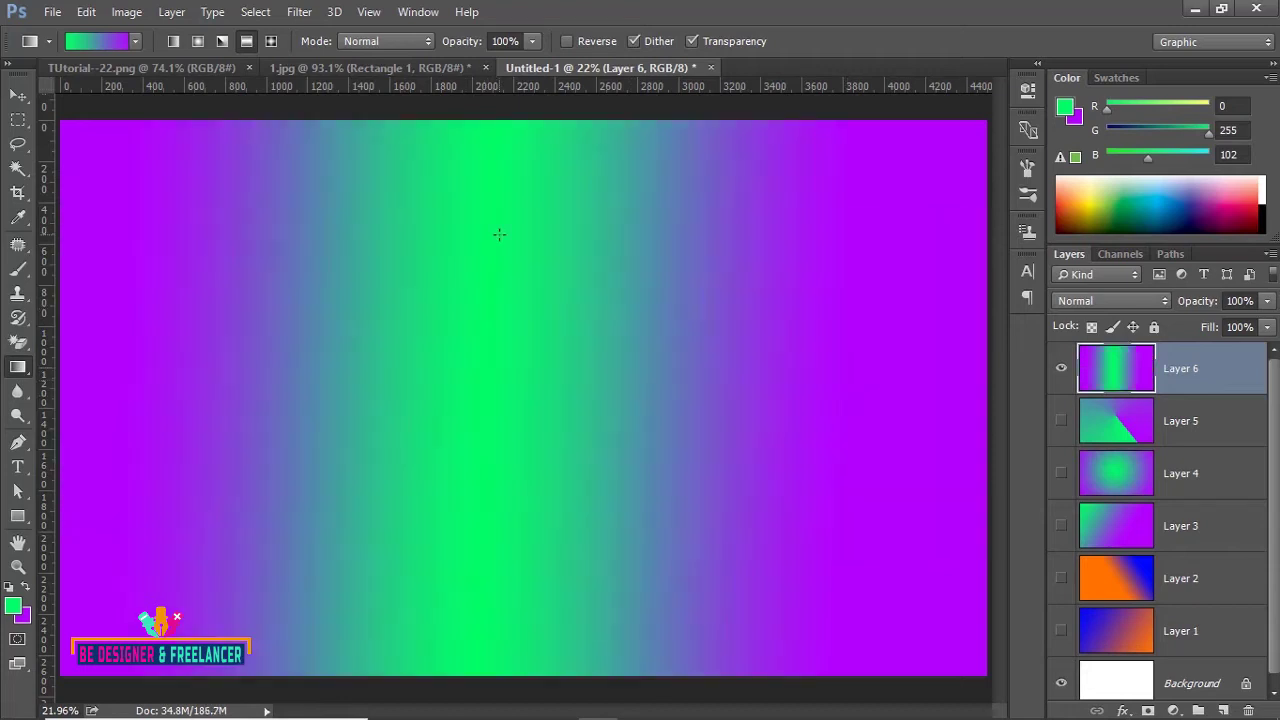
pyautogui.moveTo(399, 120); pyautogui.dragTo(399, 381)
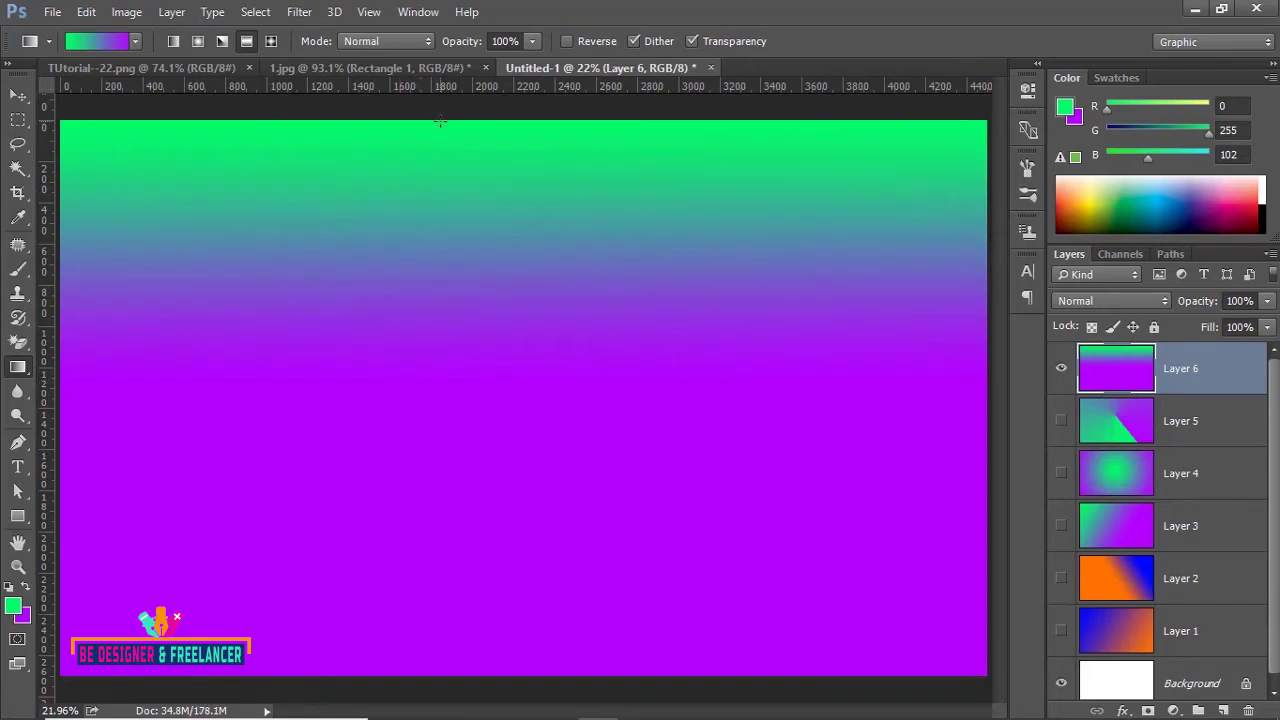
pyautogui.moveTo(55, 453); pyautogui.dragTo(891, 461)
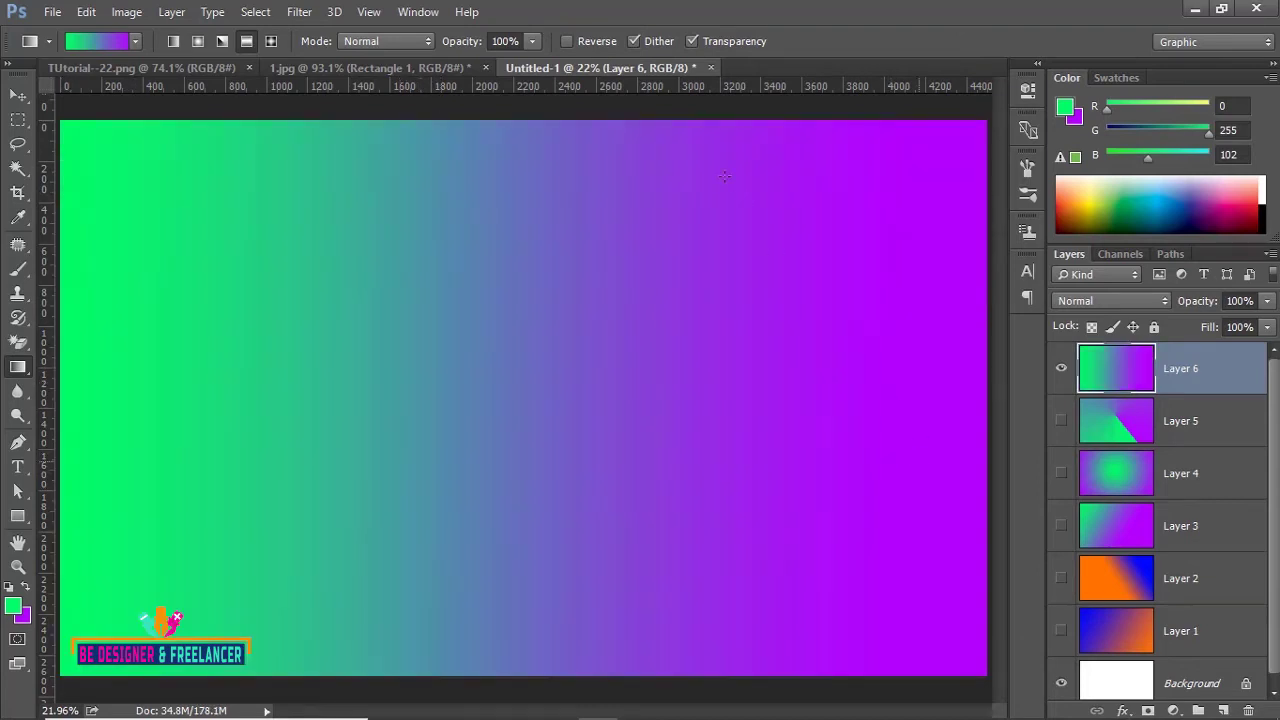
pyautogui.moveTo(604, 118); pyautogui.dragTo(619, 508)
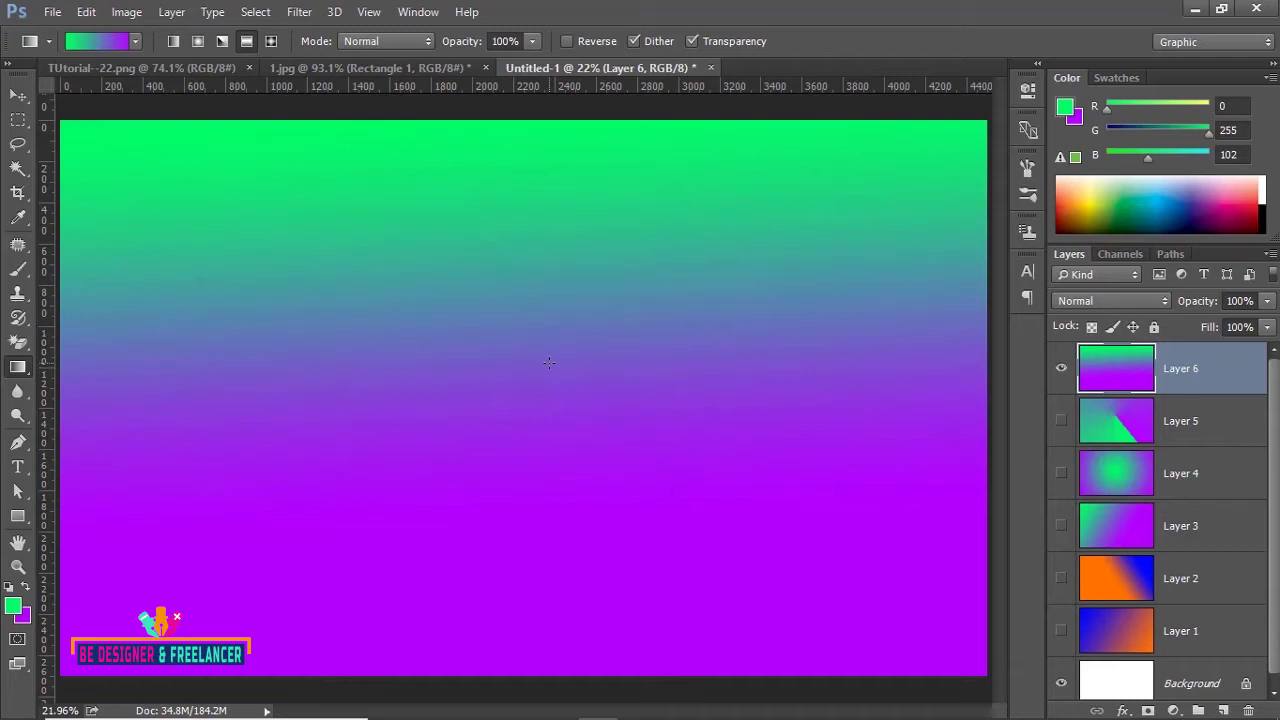
pyautogui.moveTo(500, 366); pyautogui.dragTo(501, 565)
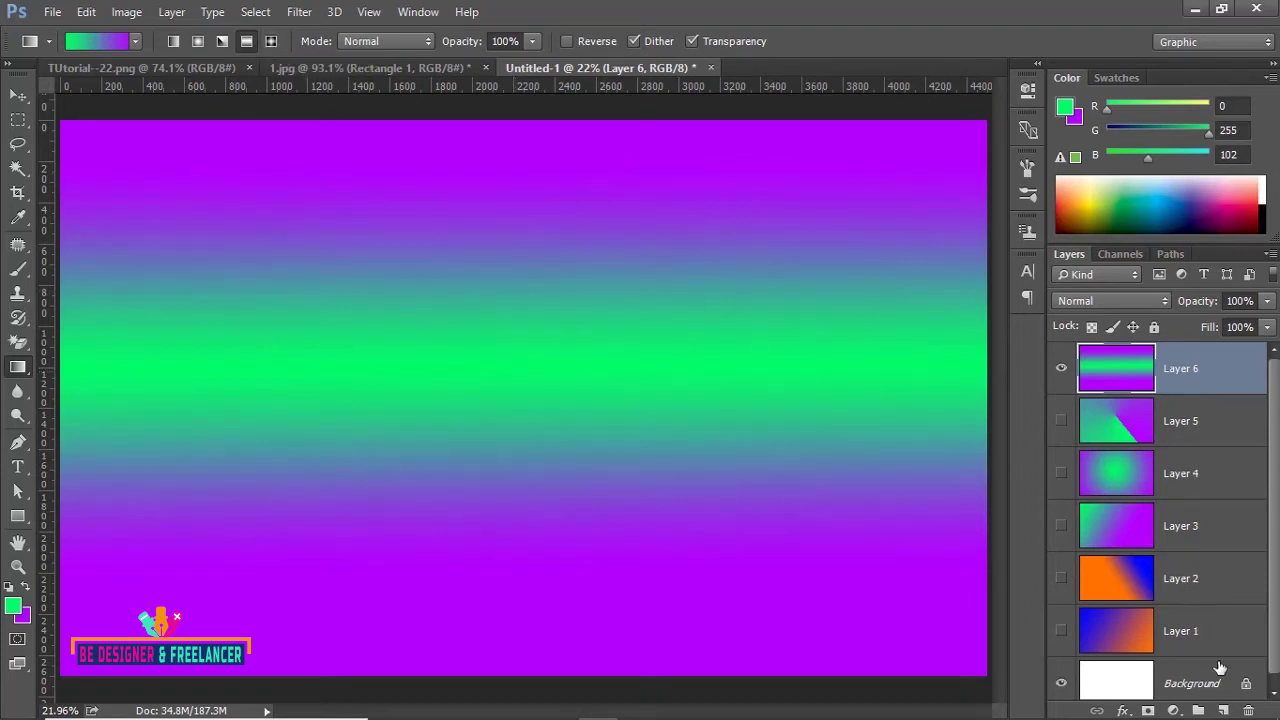
# - Add Layer 7, hide Layer 6, and fill it with a diamond gradient
pyautogui.click(1225, 710)
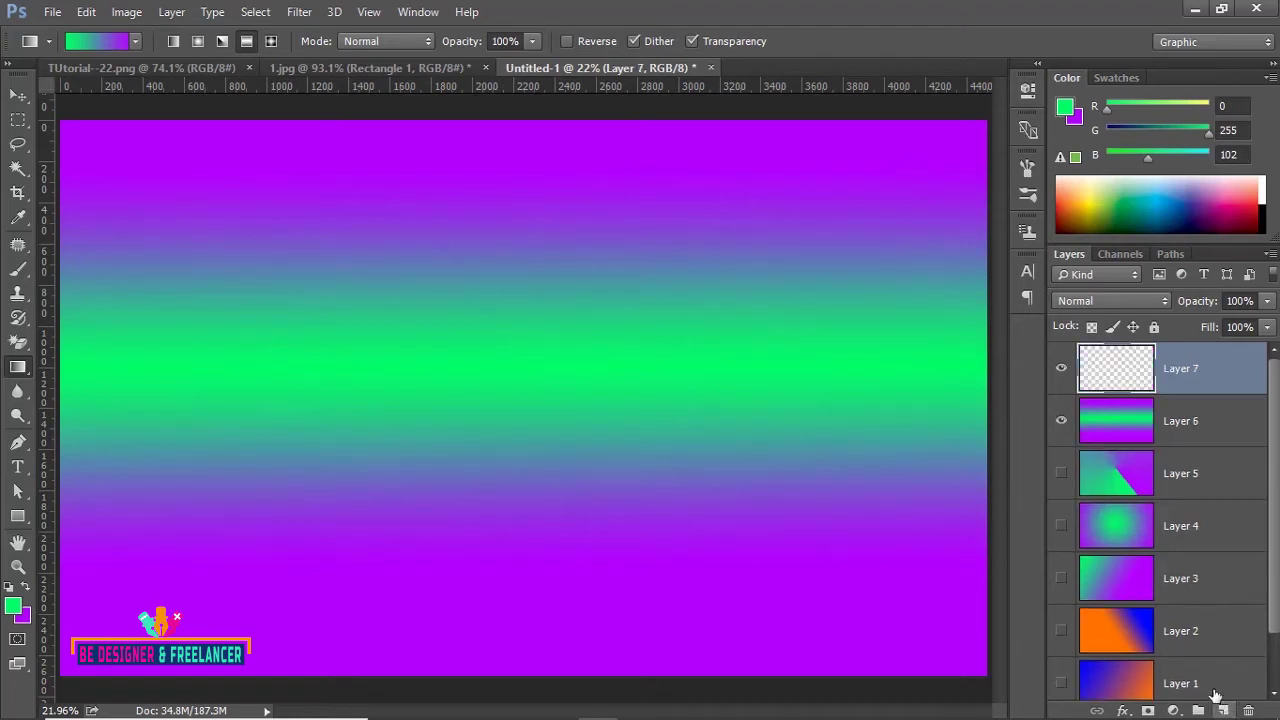
pyautogui.click(1062, 423)
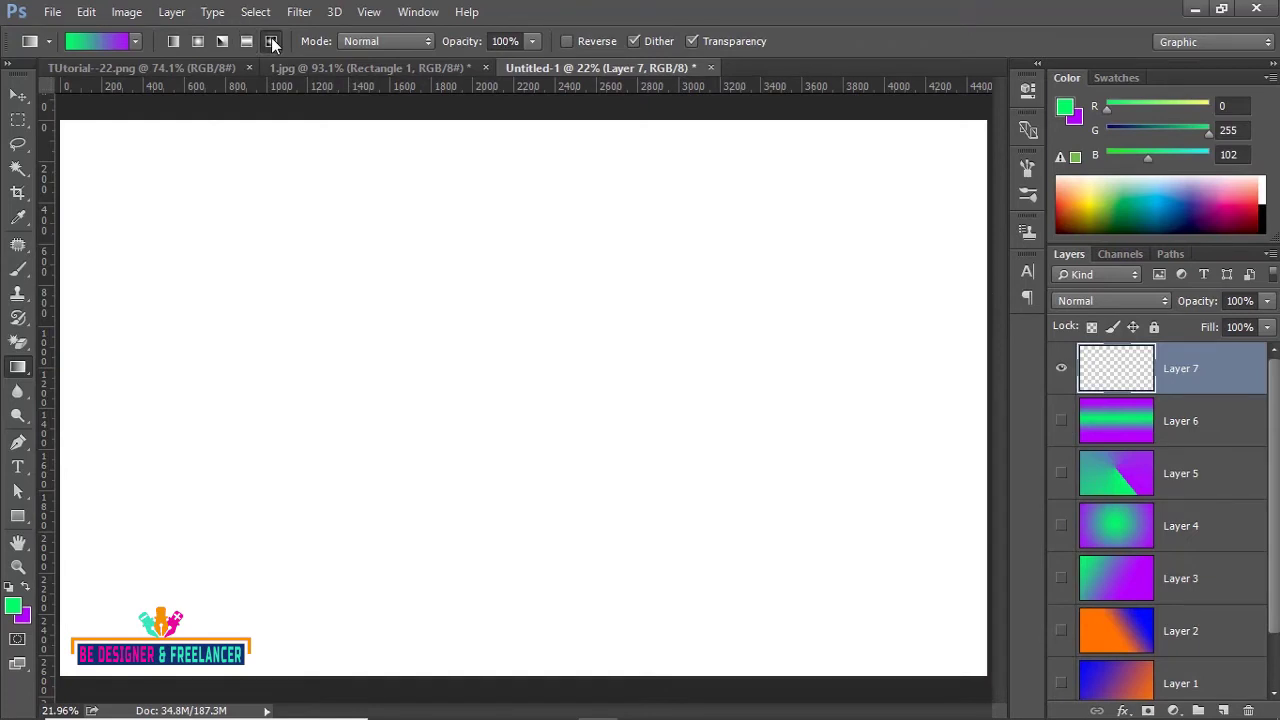
pyautogui.click(271, 38)
pyautogui.moveTo(401, 345); pyautogui.dragTo(463, 413)
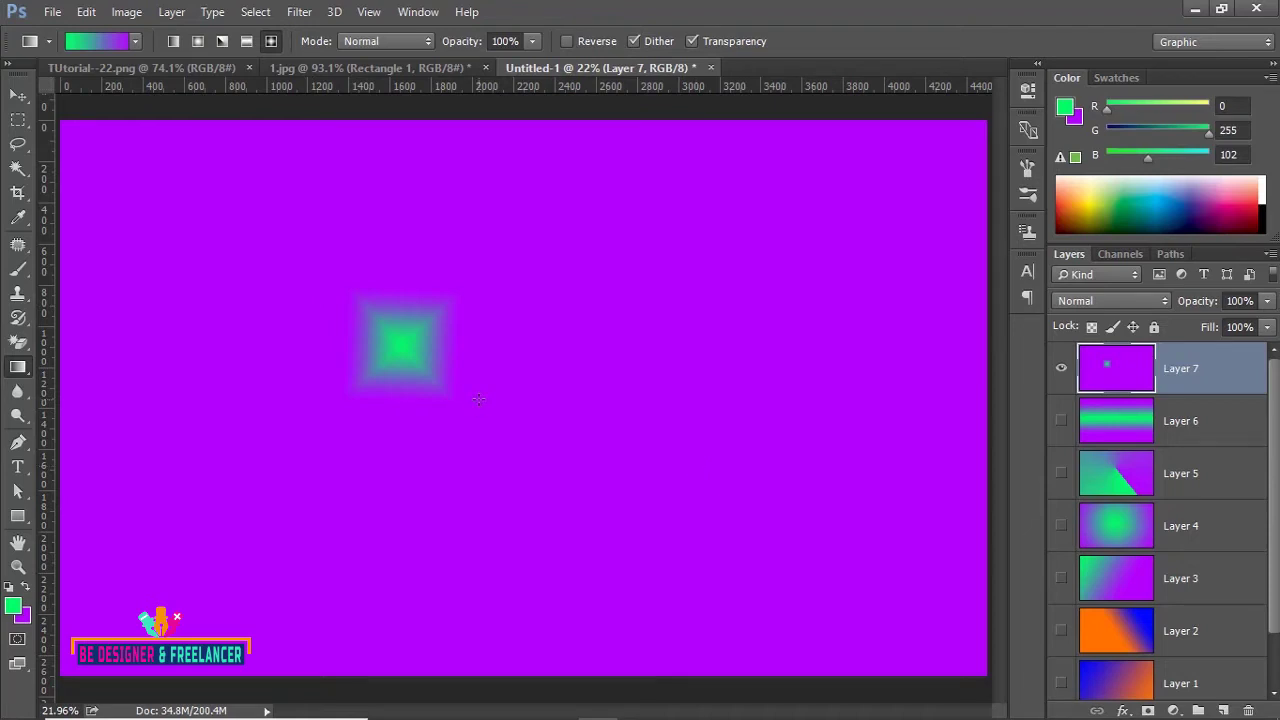
# - Redraw the green-on-purple diamond at several sizes, ending with a smaller one left of centre
pyautogui.moveTo(503, 355); pyautogui.dragTo(581, 463)
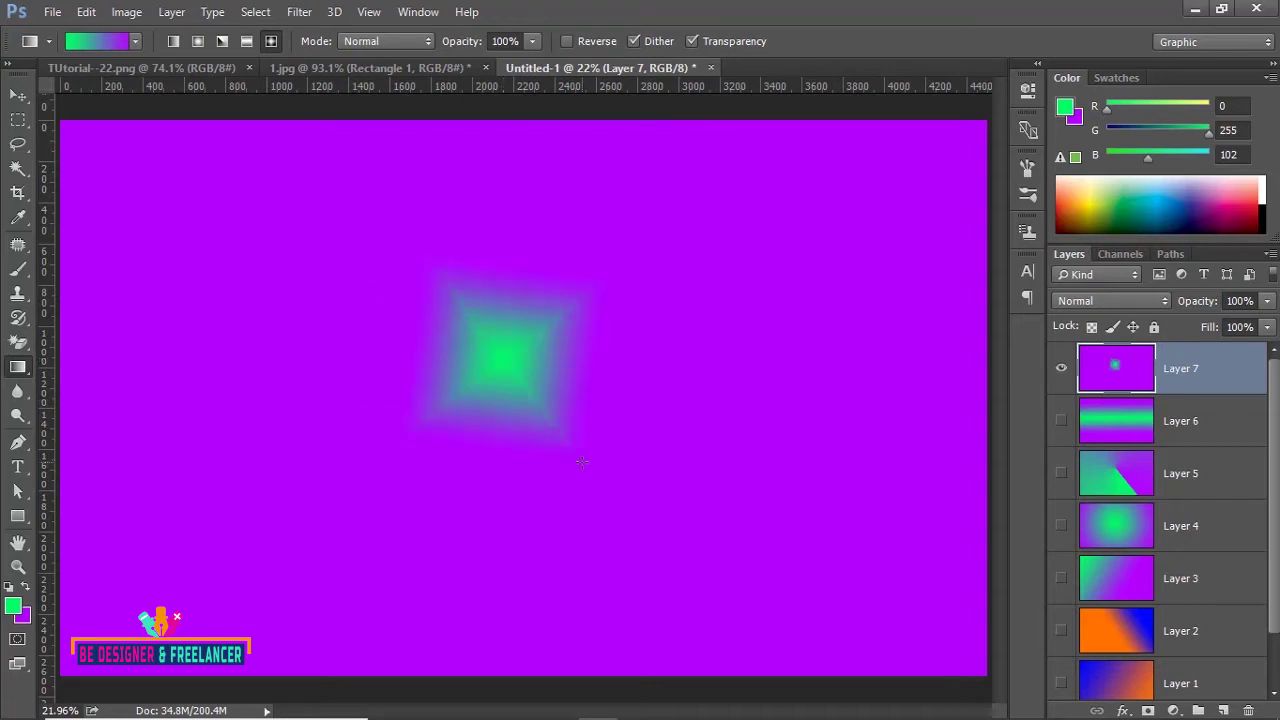
pyautogui.moveTo(232, 276); pyautogui.dragTo(292, 357)
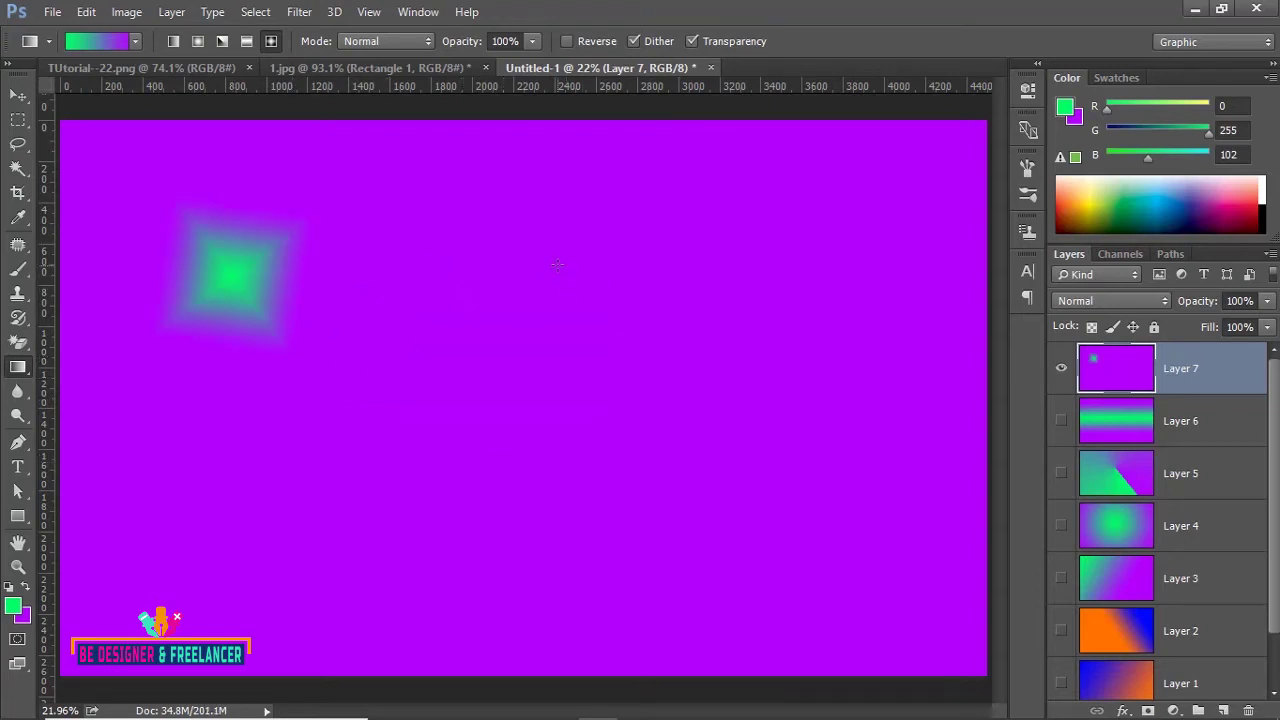
pyautogui.moveTo(556, 266); pyautogui.dragTo(836, 510)
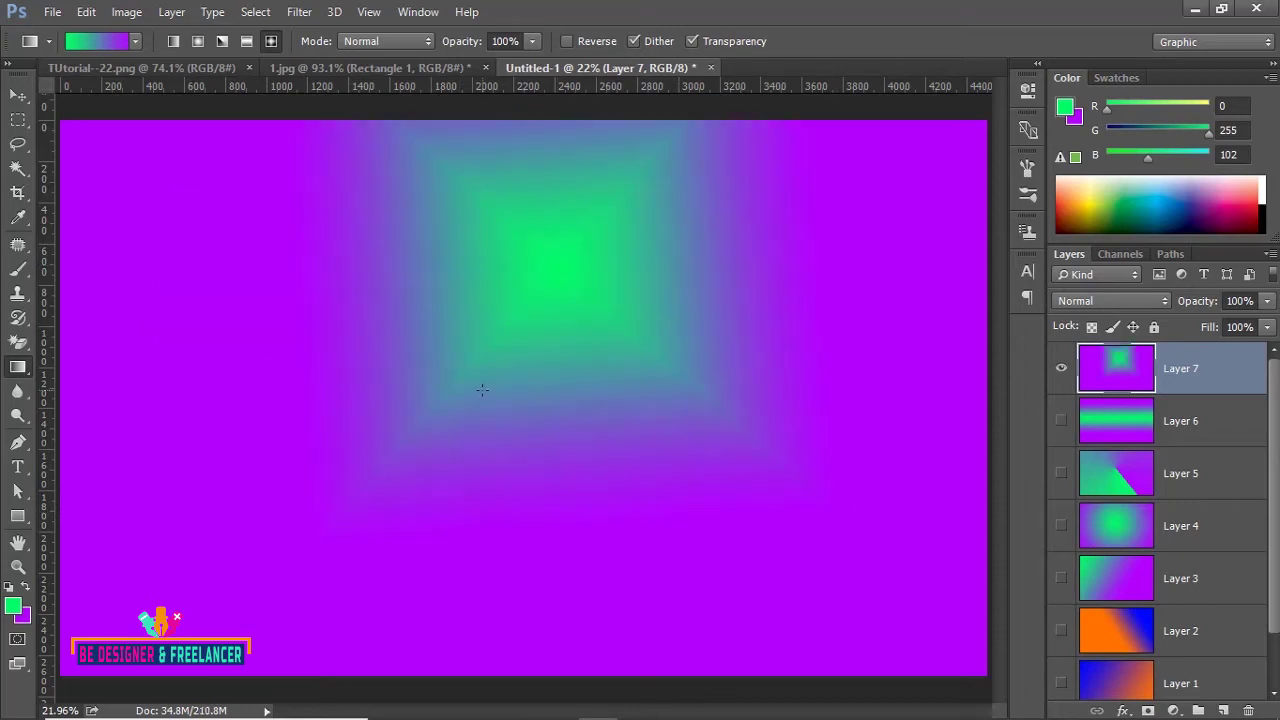
pyautogui.moveTo(482, 390); pyautogui.dragTo(774, 595)
pyautogui.moveTo(774, 595); pyautogui.dragTo(774, 595)
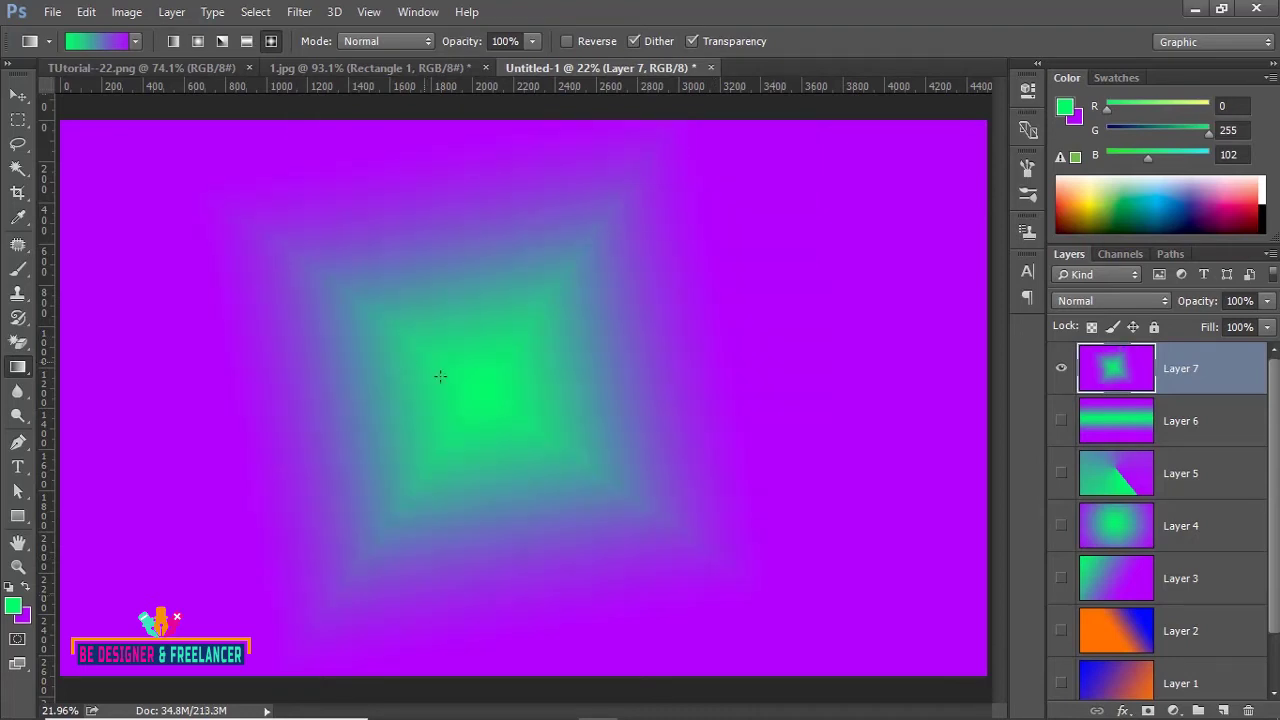
pyautogui.moveTo(430, 370)
pyautogui.mouseDown()
pyautogui.moveTo(572, 465)
pyautogui.moveTo(562, 455)
pyautogui.mouseUp()
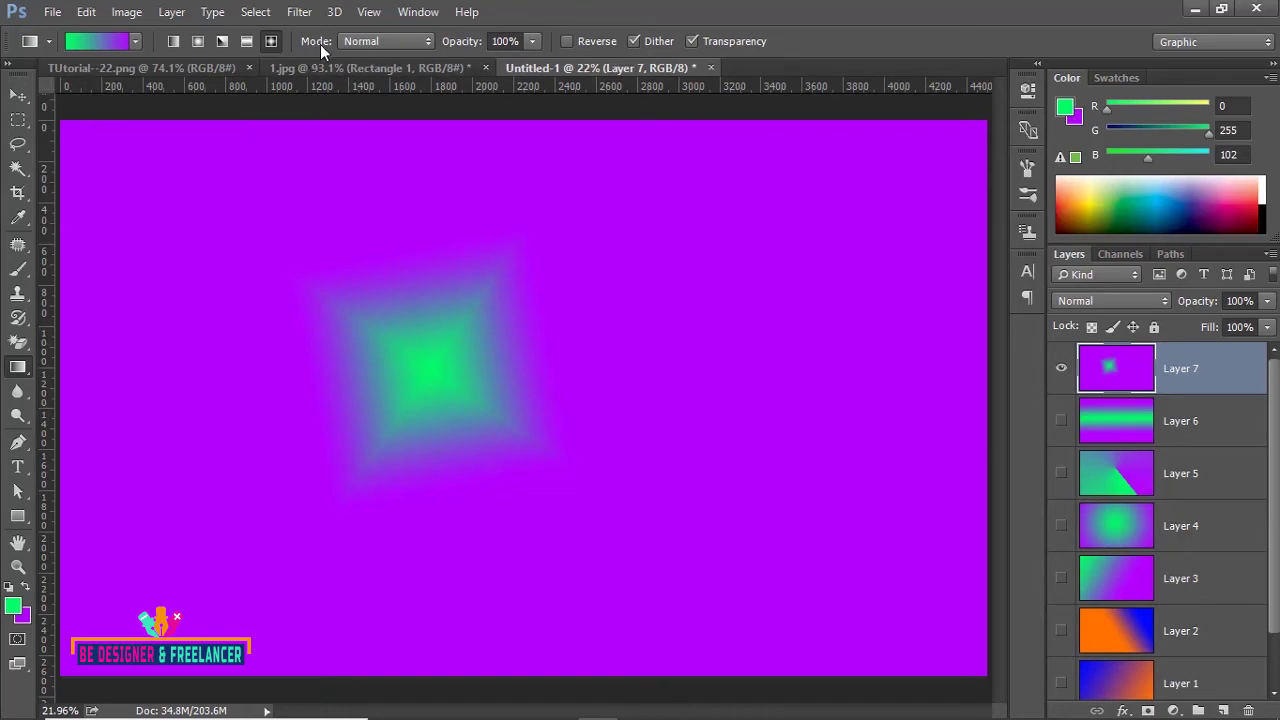
# - Check the gradient blend-mode list without changes and bring the 1.jpg night-sky document forward
pyautogui.click(428, 41)
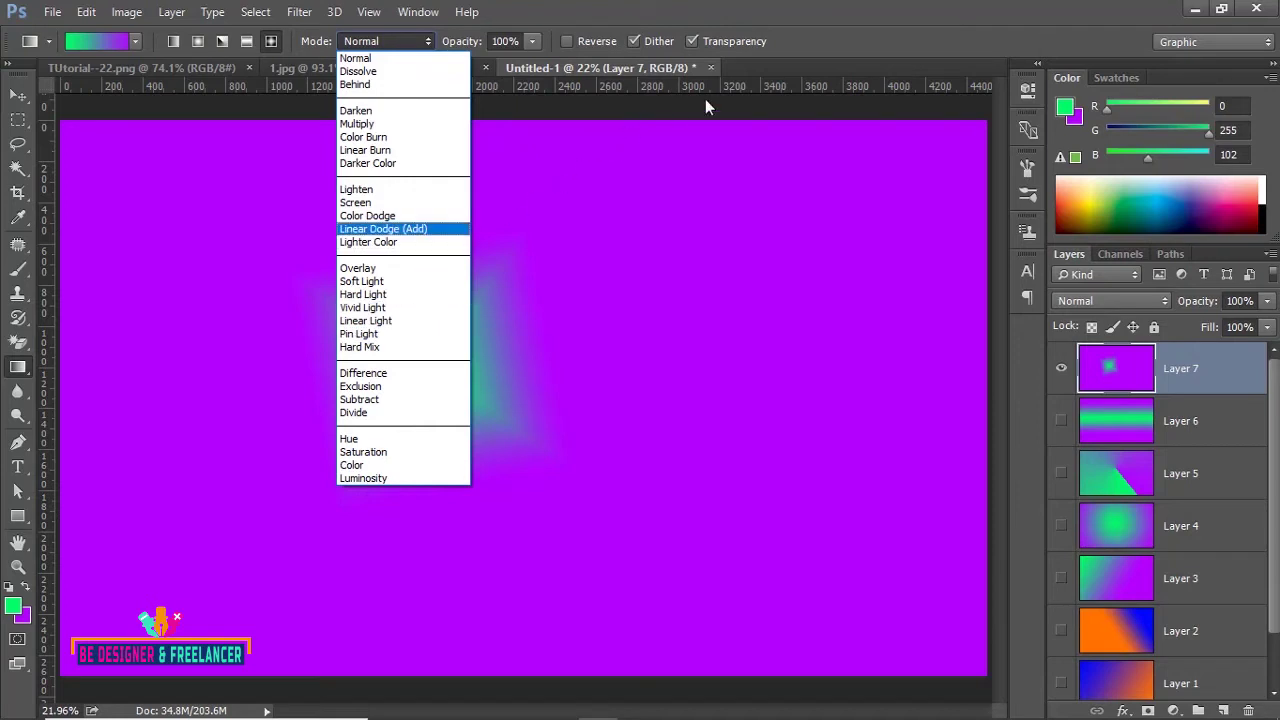
pyautogui.click(787, 70)
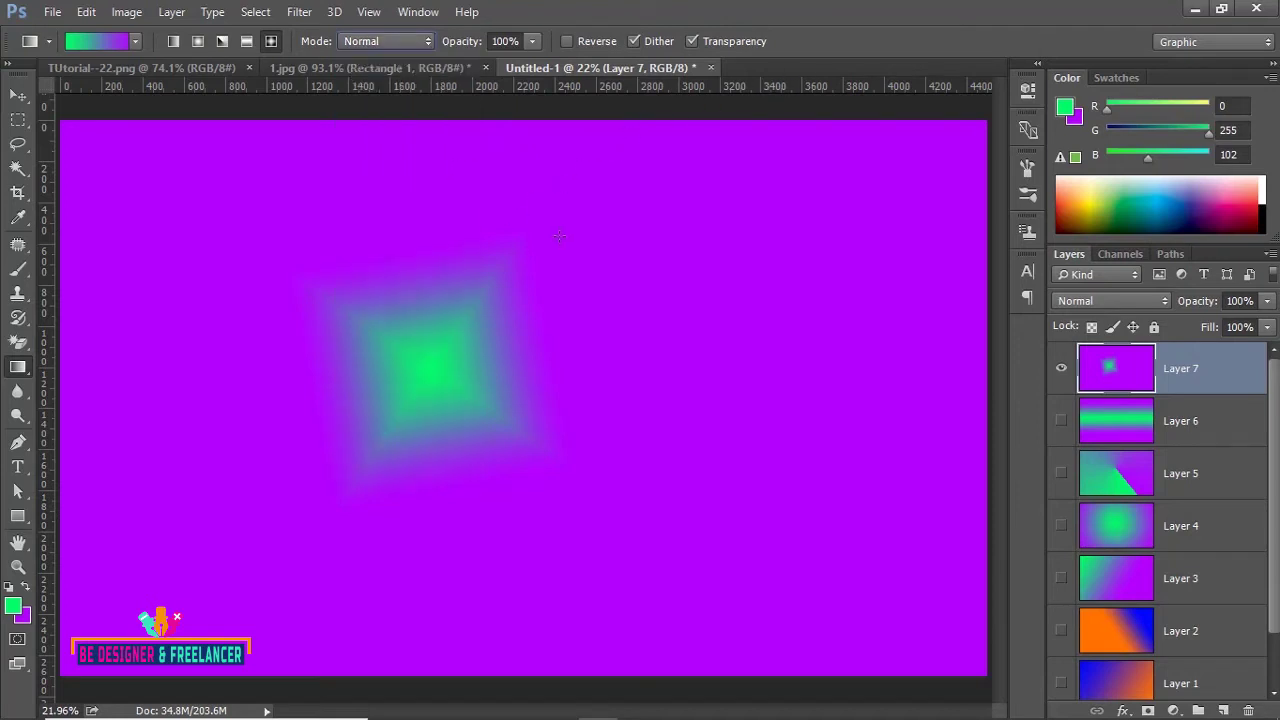
pyautogui.click(325, 68)
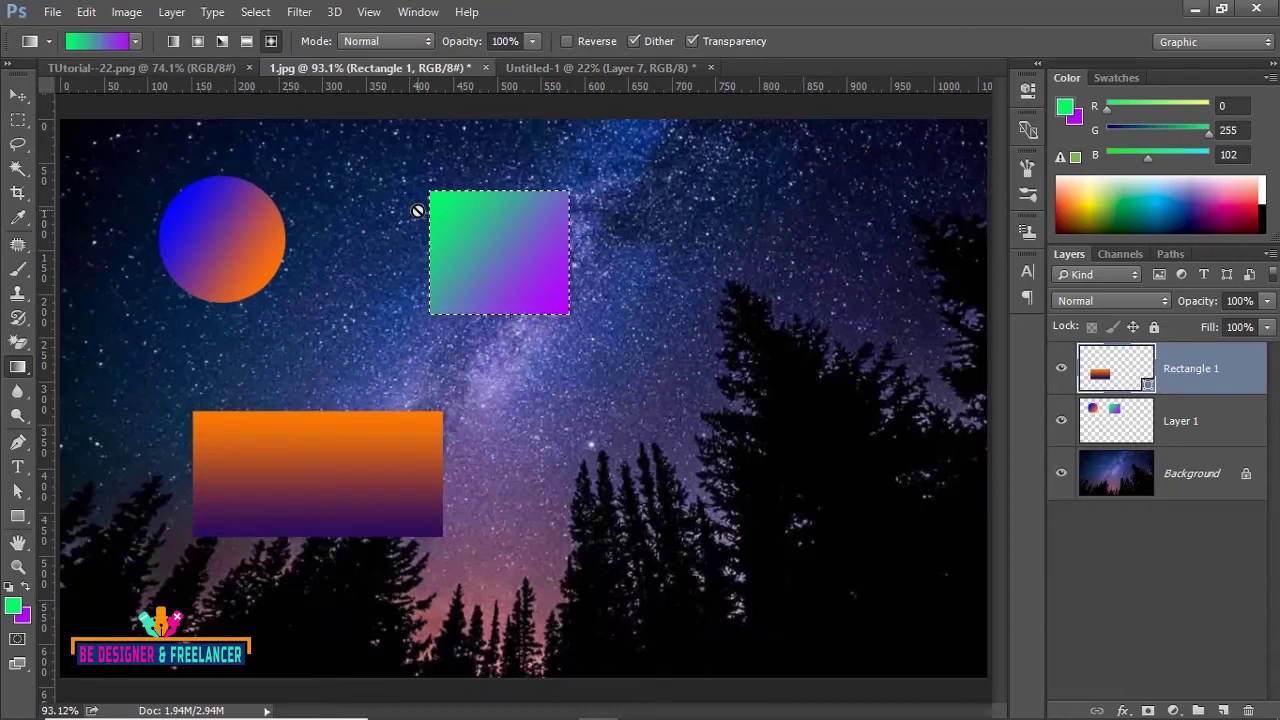
# - Delete the Rectangle 1 and Layer 1 shape layers and clear the selection
pyautogui.moveTo(1205, 378); pyautogui.dragTo(1252, 710)
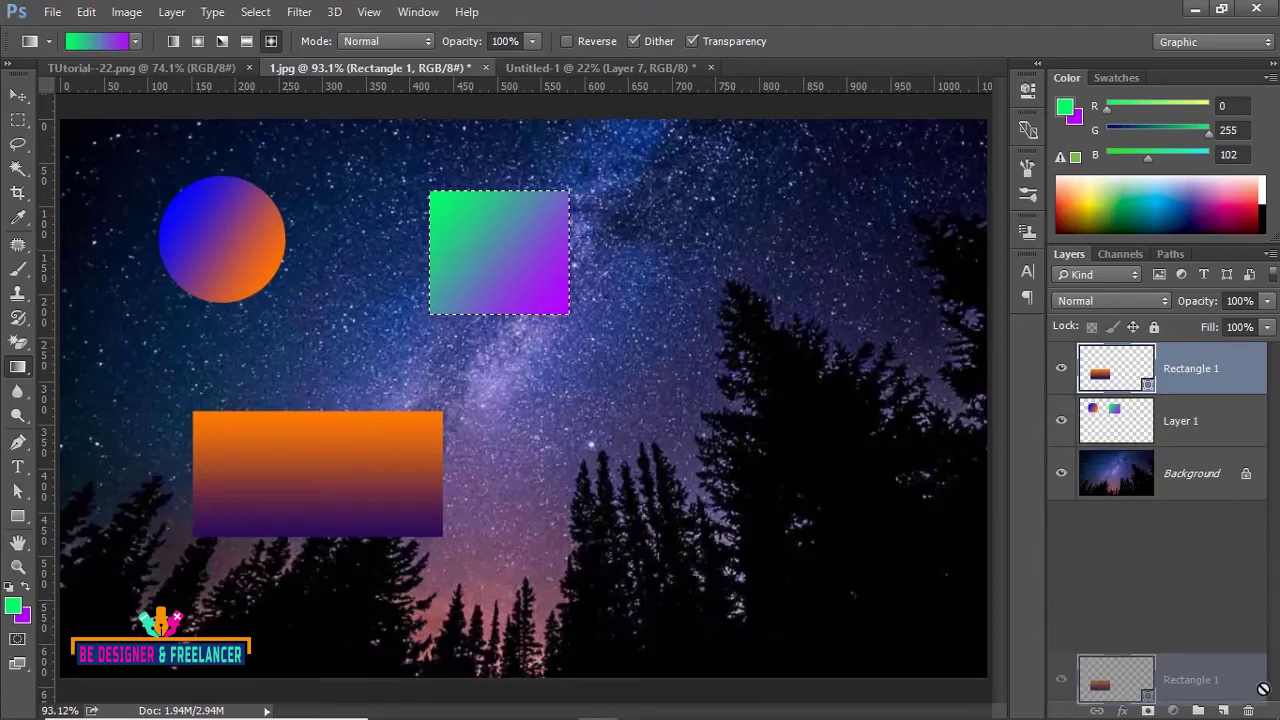
pyautogui.moveTo(1180, 385); pyautogui.dragTo(1248, 710)
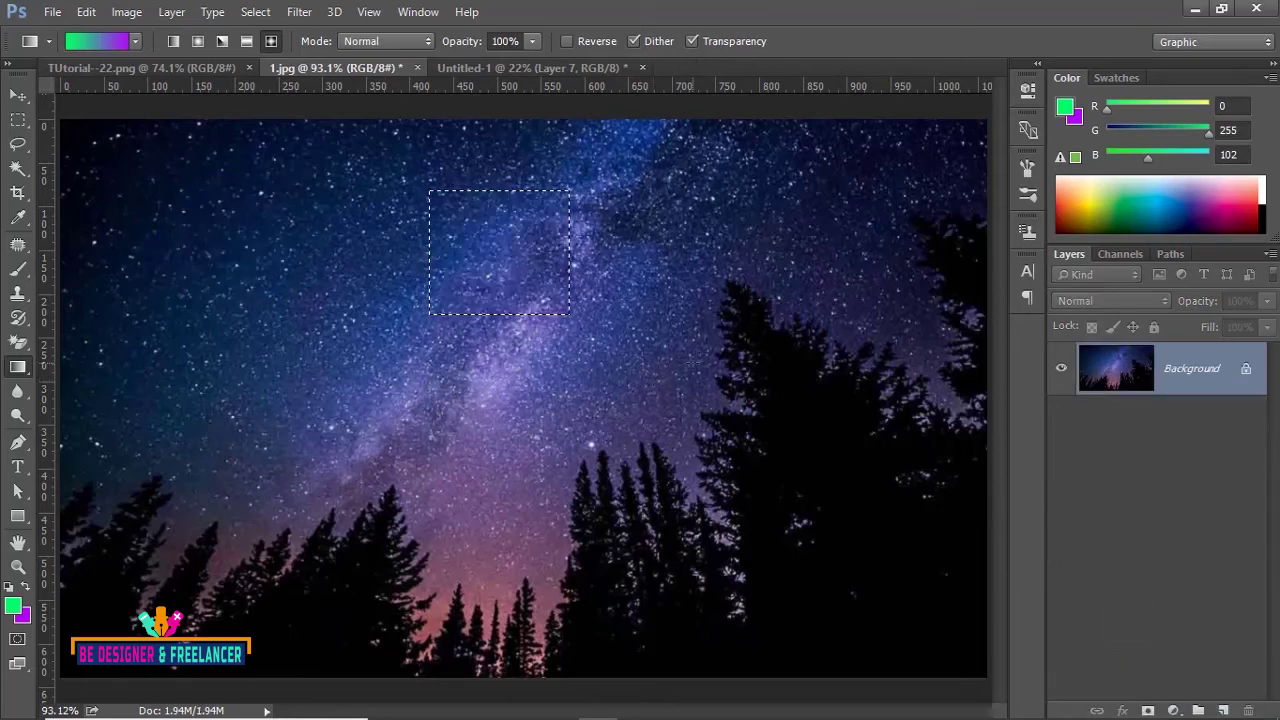
pyautogui.hotkey('ctrl', 'd')
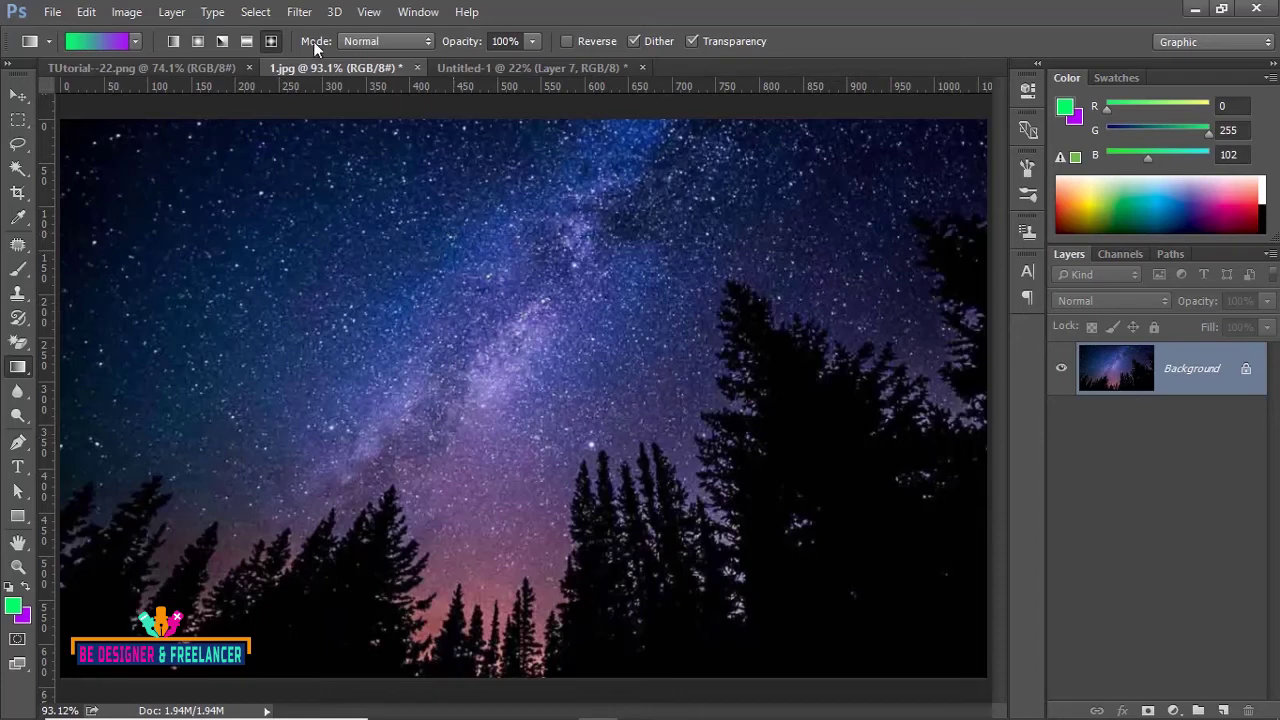
# - Test a Normal-mode diagonal green-to-purple linear gradient on the photo, then undo it
pyautogui.click(411, 40)
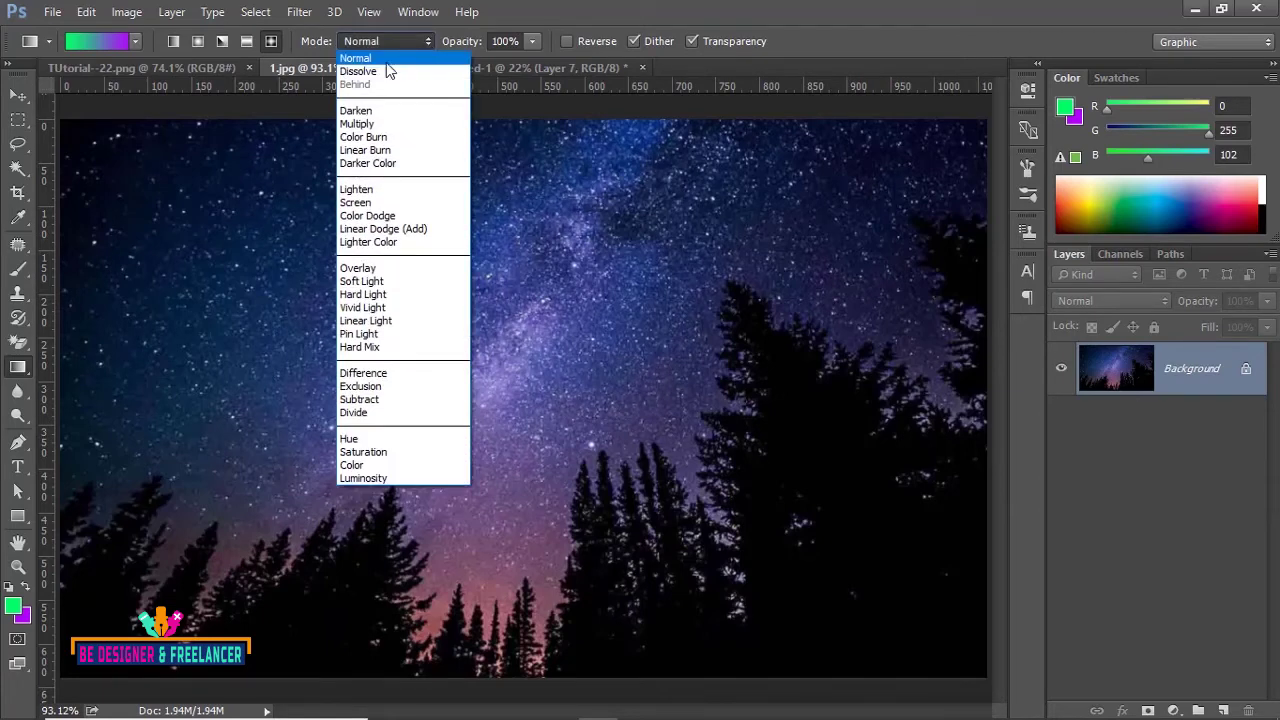
pyautogui.click(386, 59)
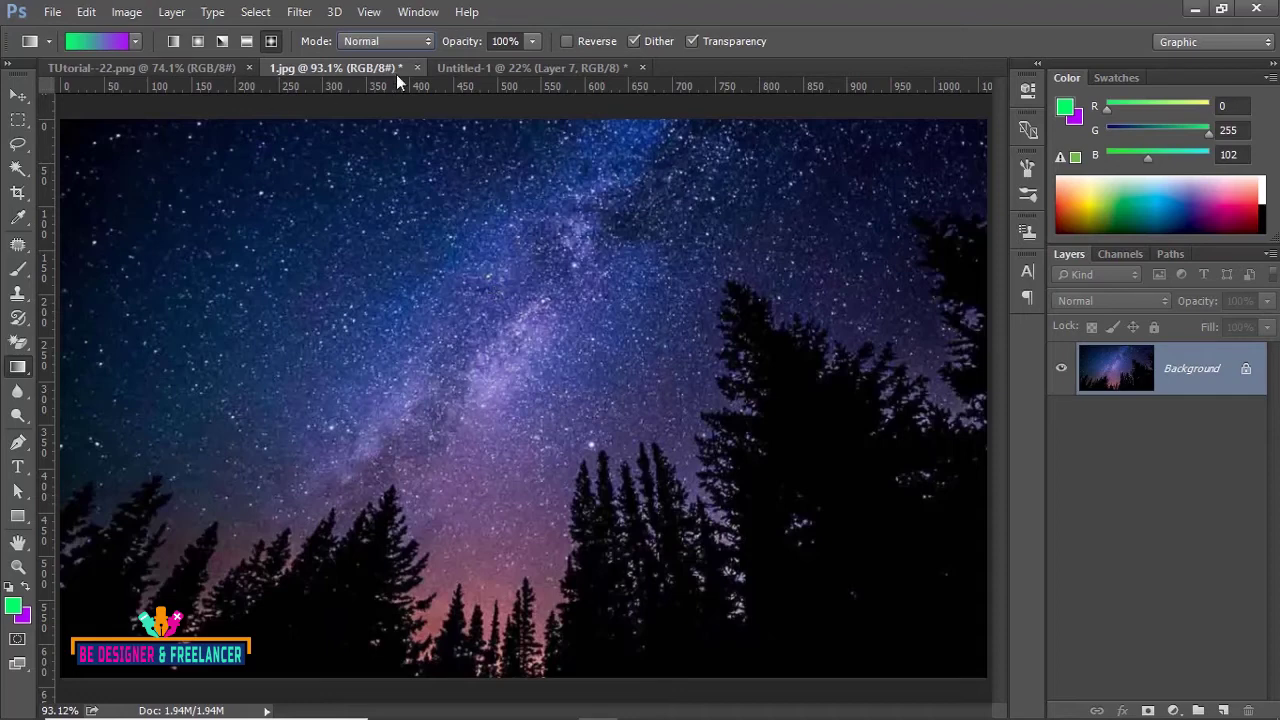
pyautogui.click(427, 41)
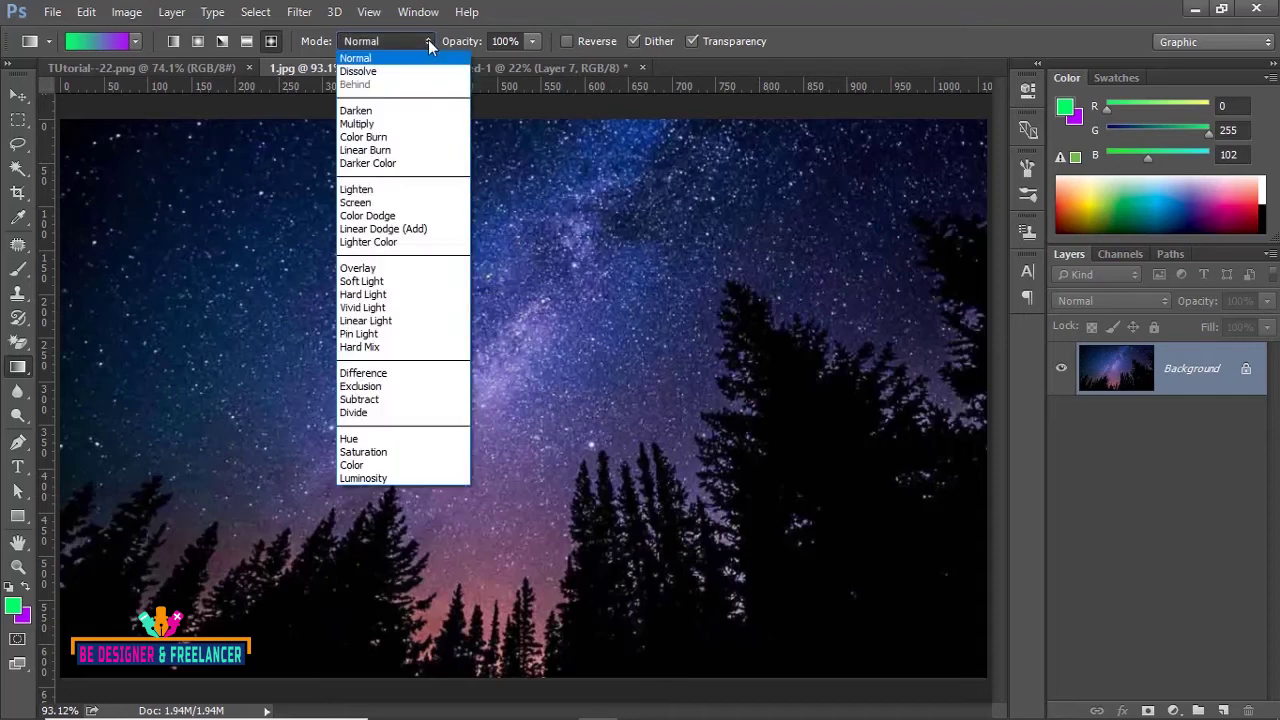
pyautogui.click(366, 59)
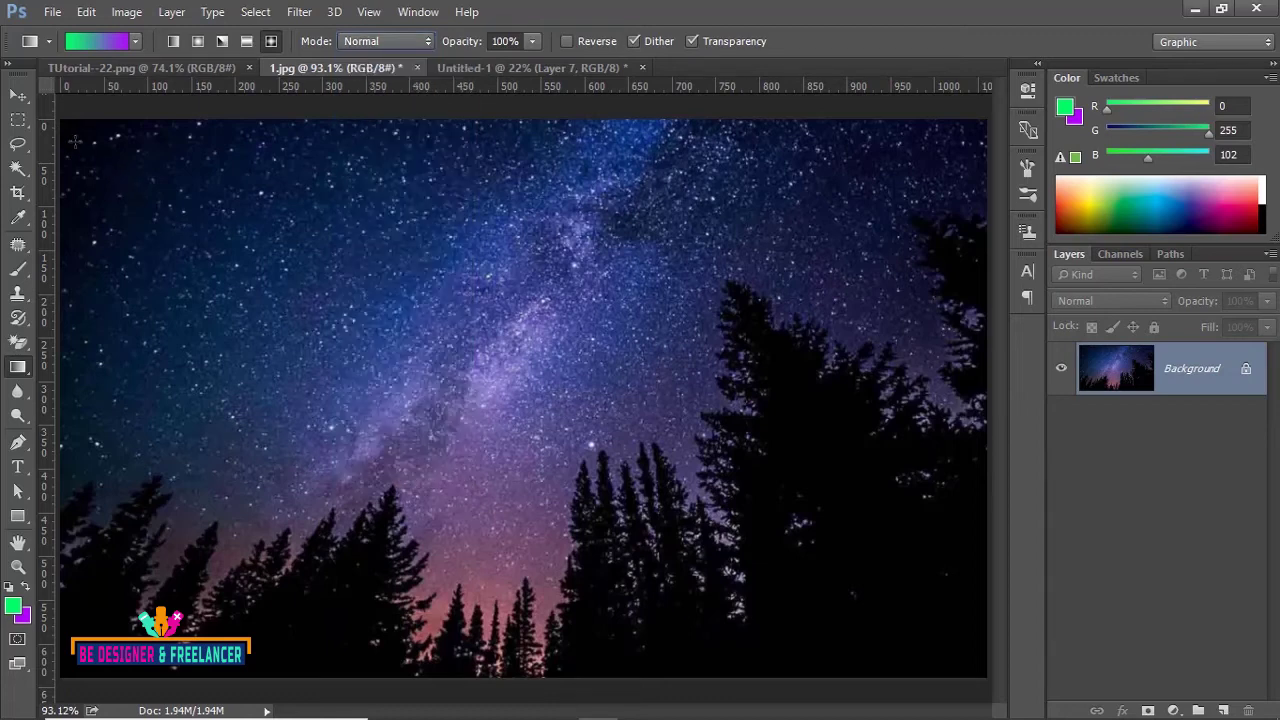
pyautogui.moveTo(74, 136); pyautogui.dragTo(937, 620)
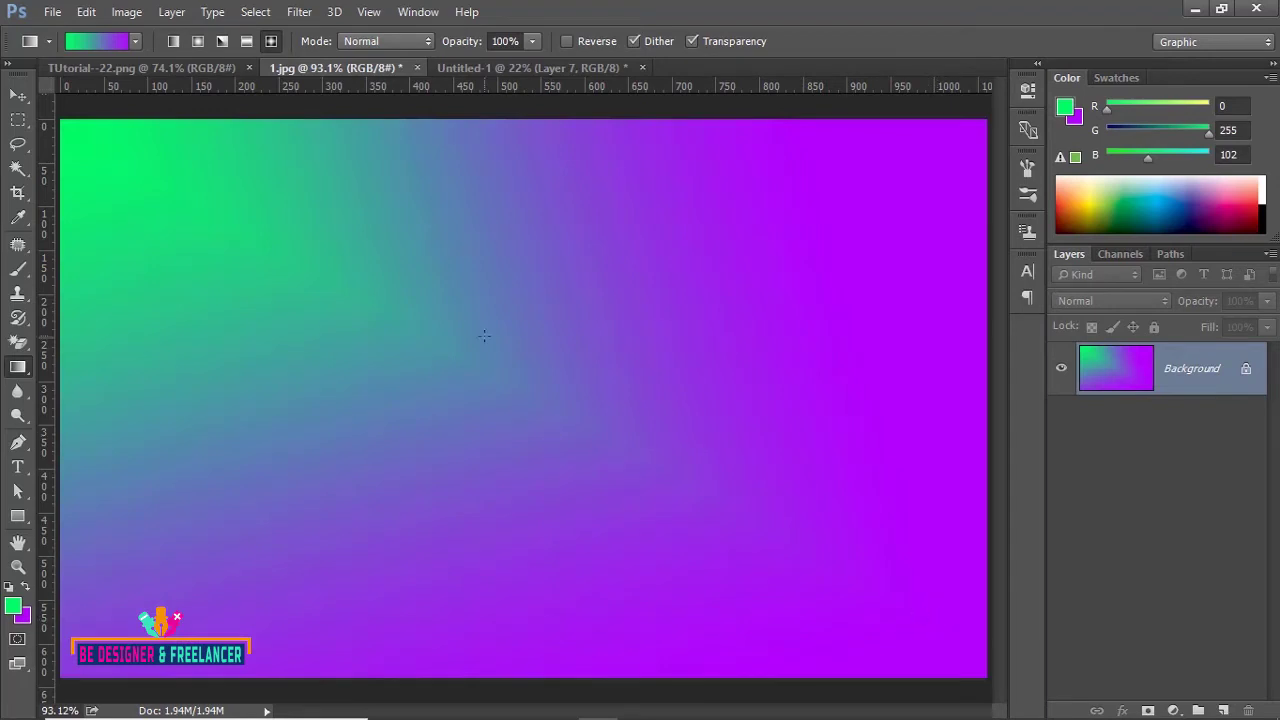
pyautogui.click(272, 41)
pyautogui.click(173, 41)
pyautogui.hotkey('ctrl', 'z')
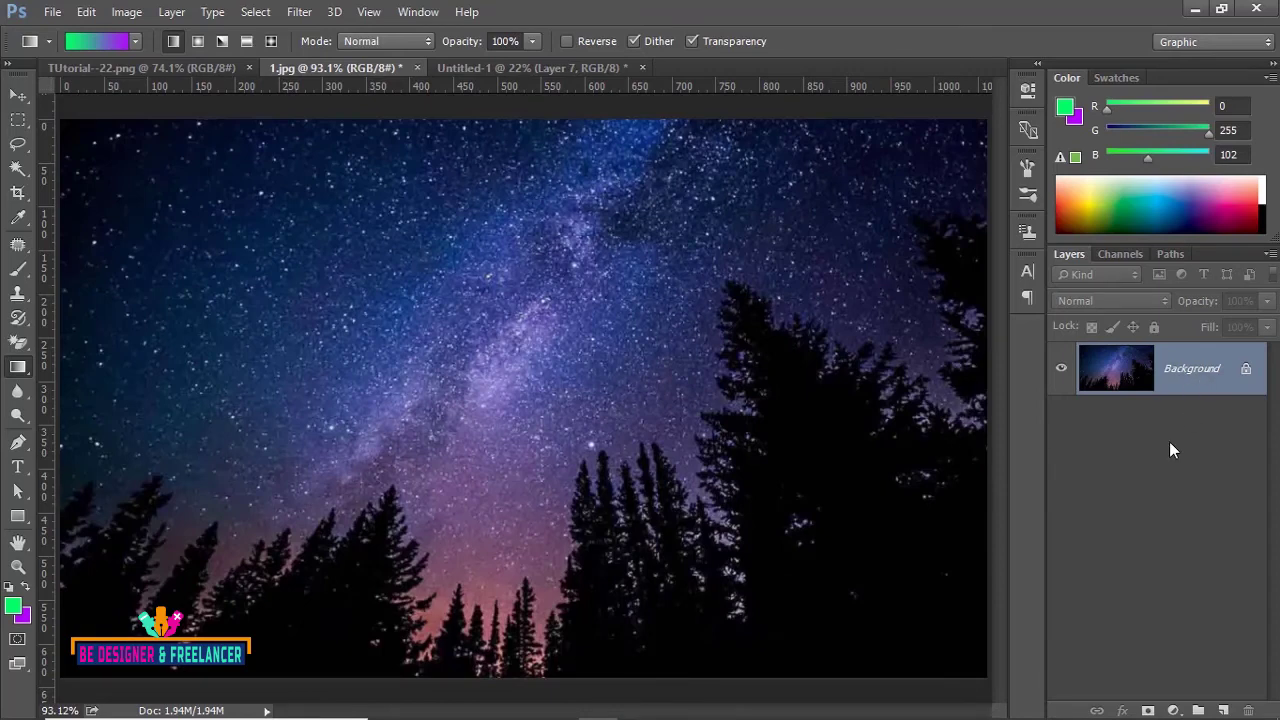
# - Duplicate Background as Layer 1, hide Background, and set the gradient mode to Overlay
pyautogui.hotkey('ctrl', 'j')
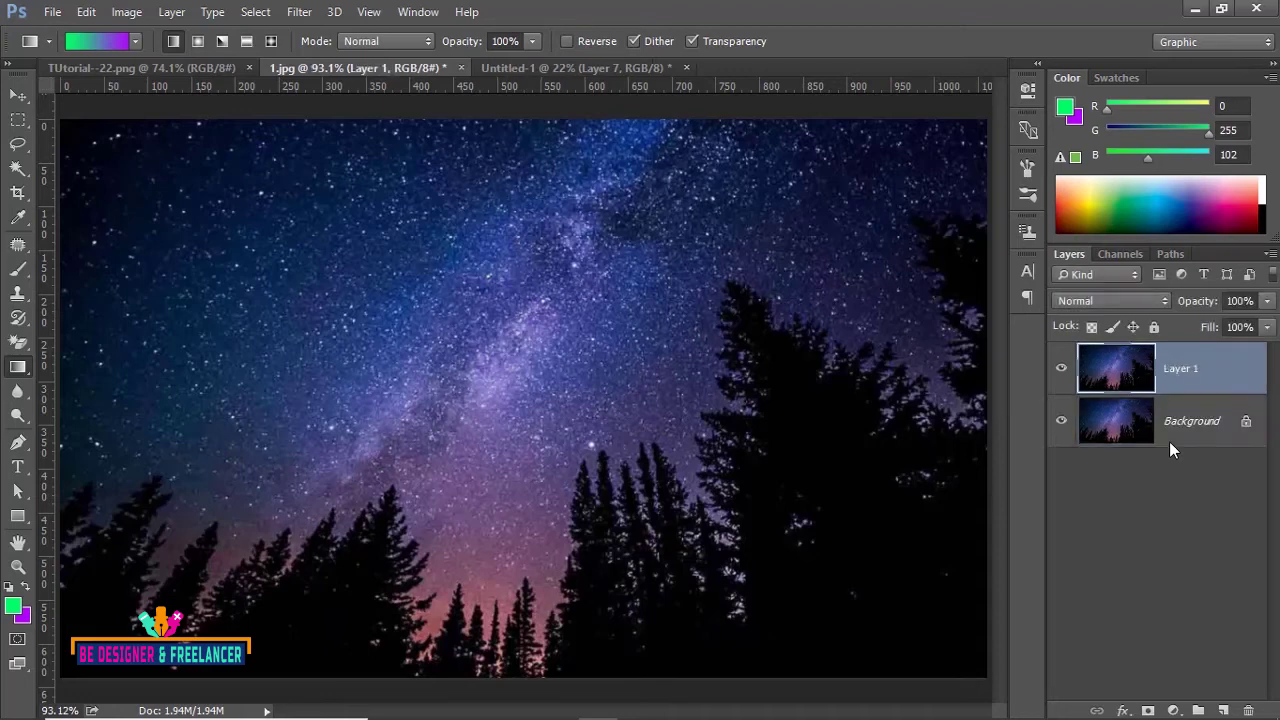
pyautogui.click(1061, 424)
pyautogui.click(426, 41)
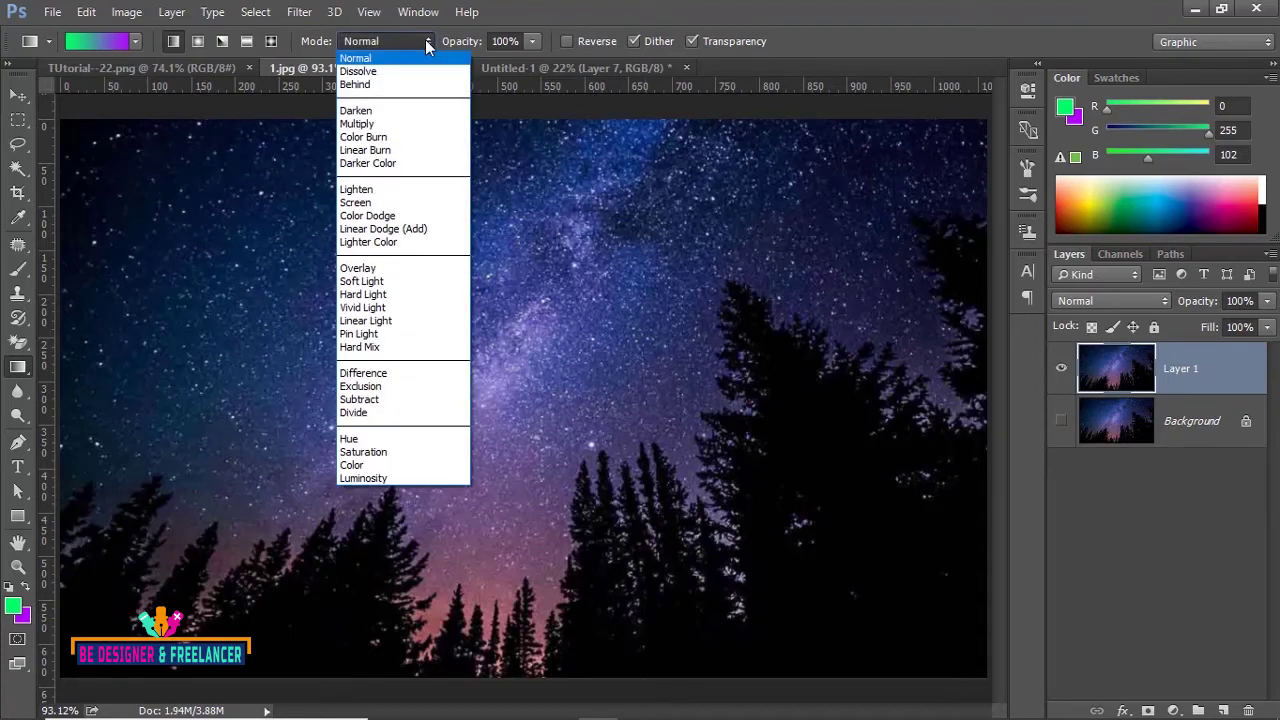
pyautogui.click(360, 268)
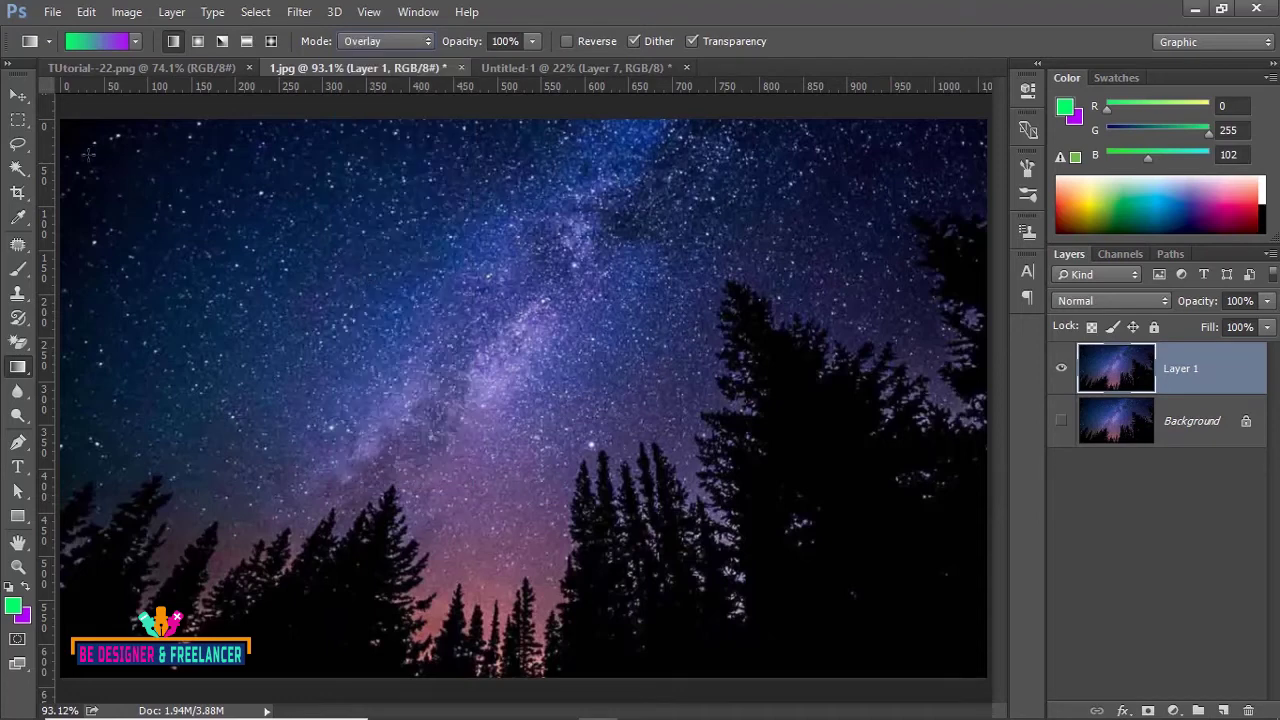
# - Test a diagonal green-to-purple Overlay gradient across Layer 1, then undo it
pyautogui.moveTo(64, 122)
pyautogui.mouseDown()
pyautogui.moveTo(851, 541)
pyautogui.moveTo(914, 650)
pyautogui.mouseUp()
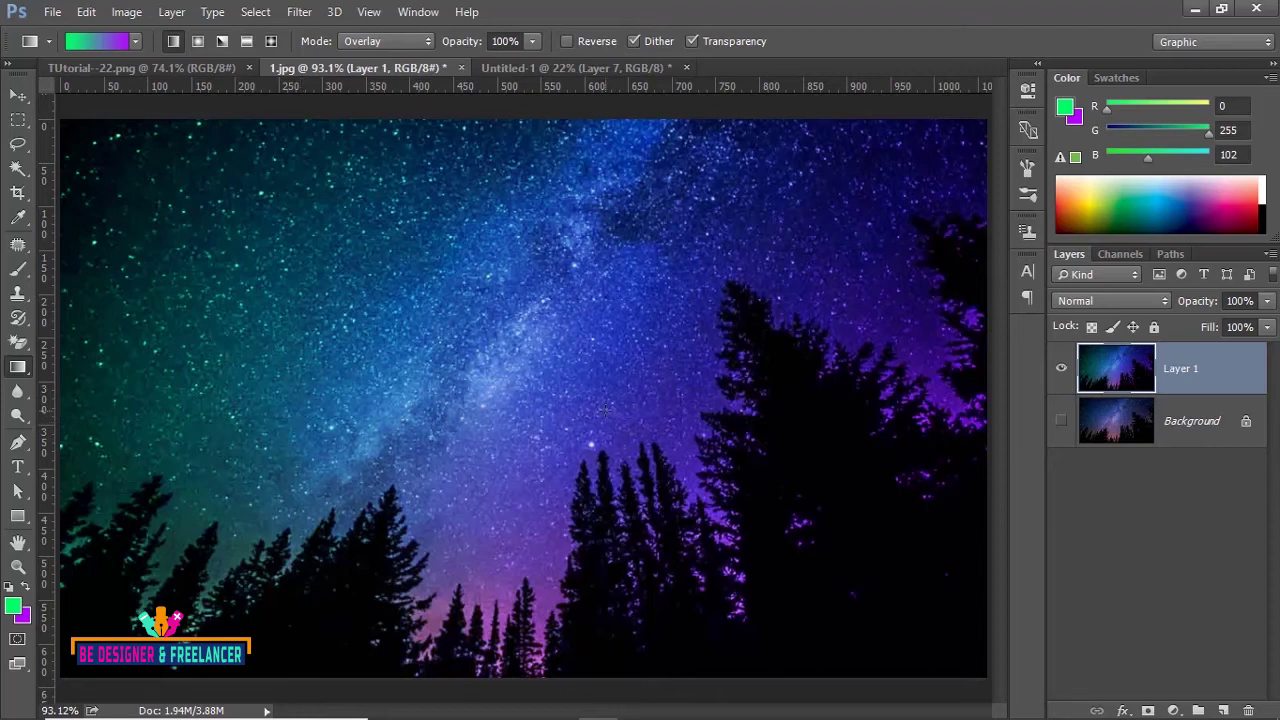
pyautogui.hotkey('ctrl', 'z')
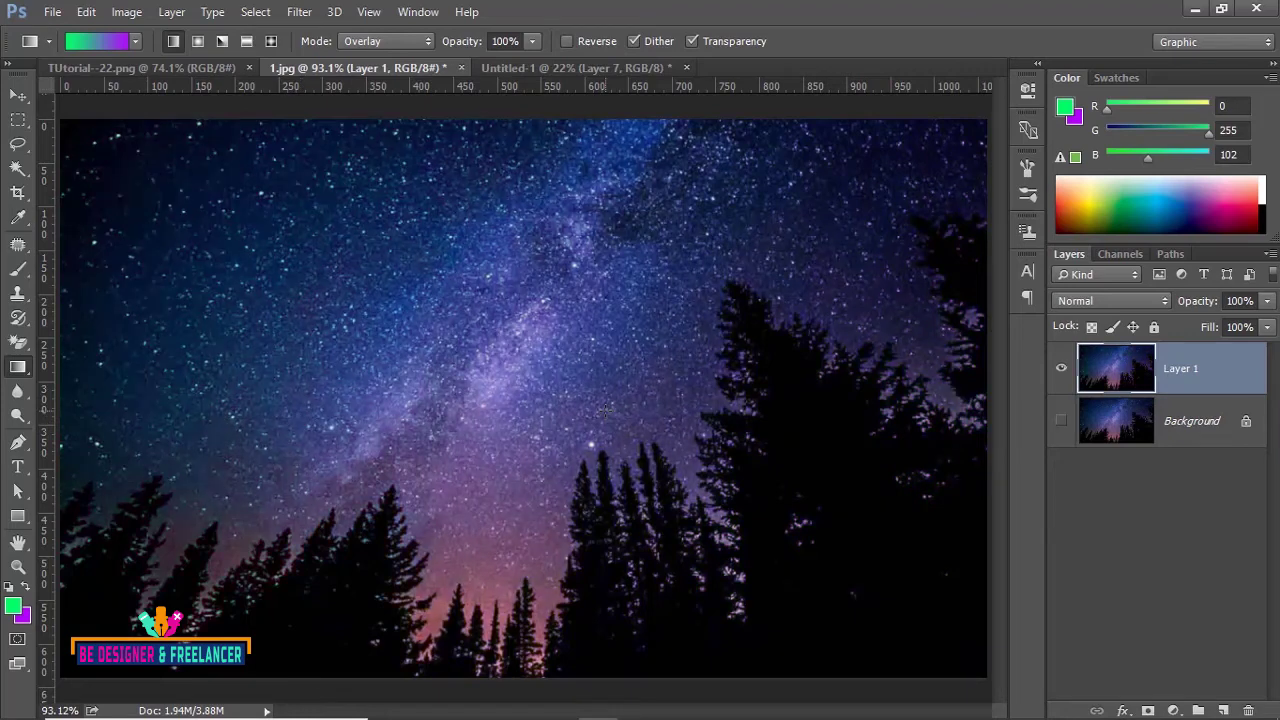
pyautogui.click(428, 41)
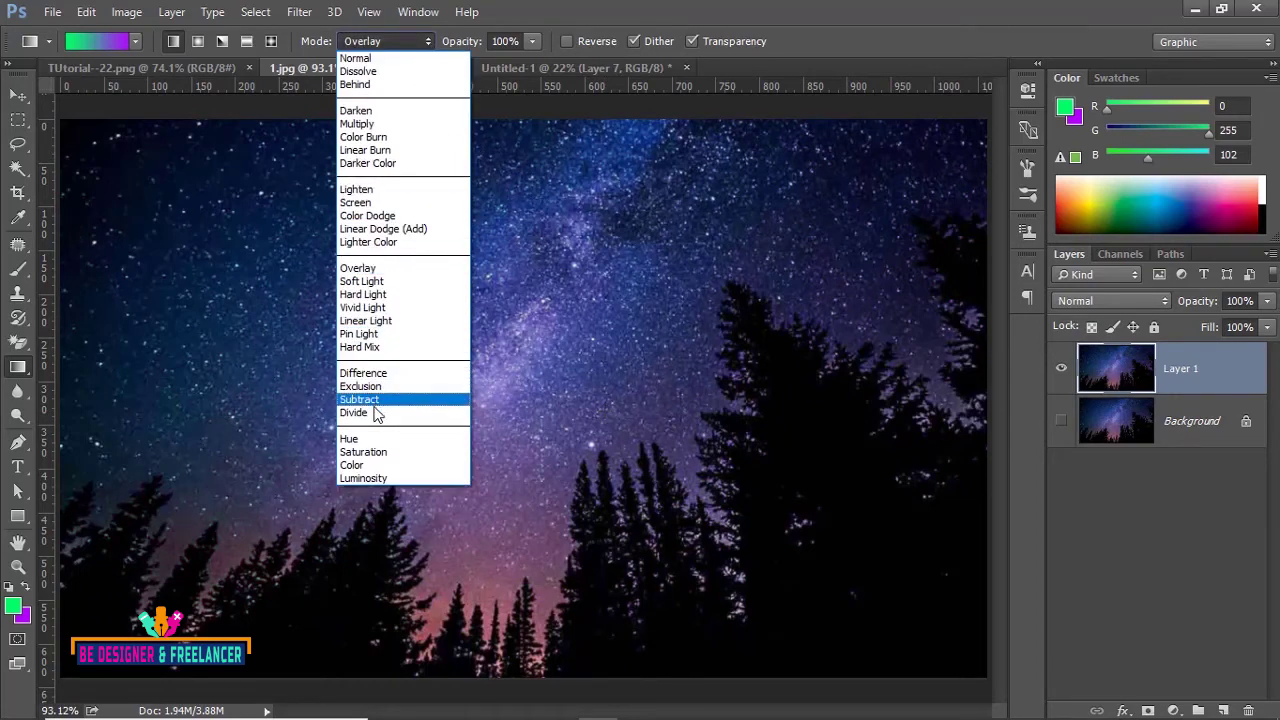
# - Set the gradient mode to Divide, test a diagonal gradient on Layer 1, then undo it
pyautogui.click(371, 413)
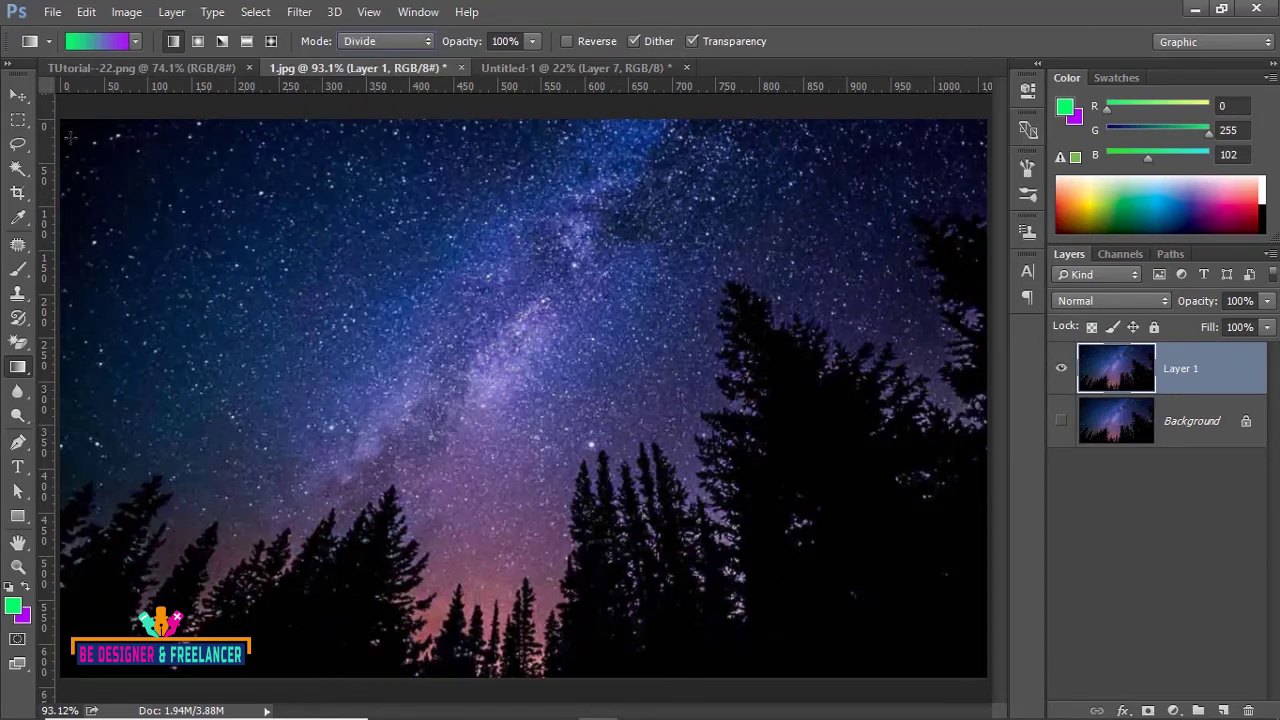
pyautogui.moveTo(69, 136); pyautogui.dragTo(940, 640)
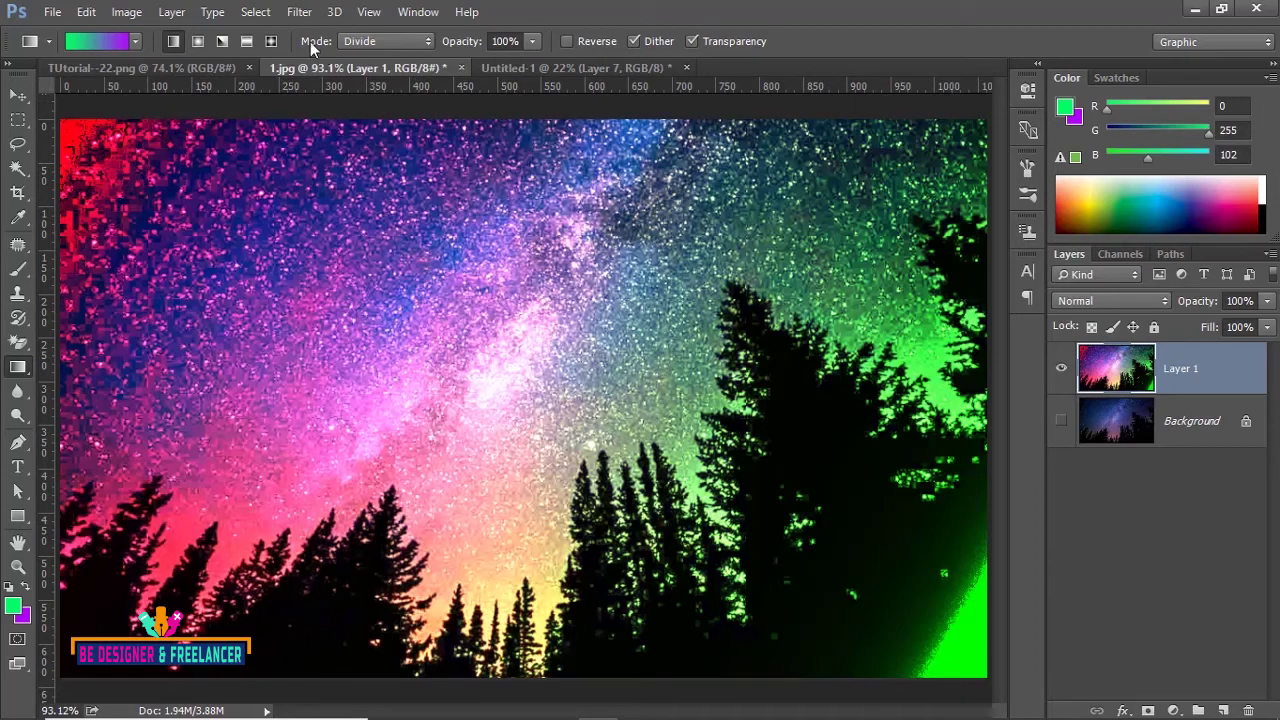
pyautogui.click(432, 40)
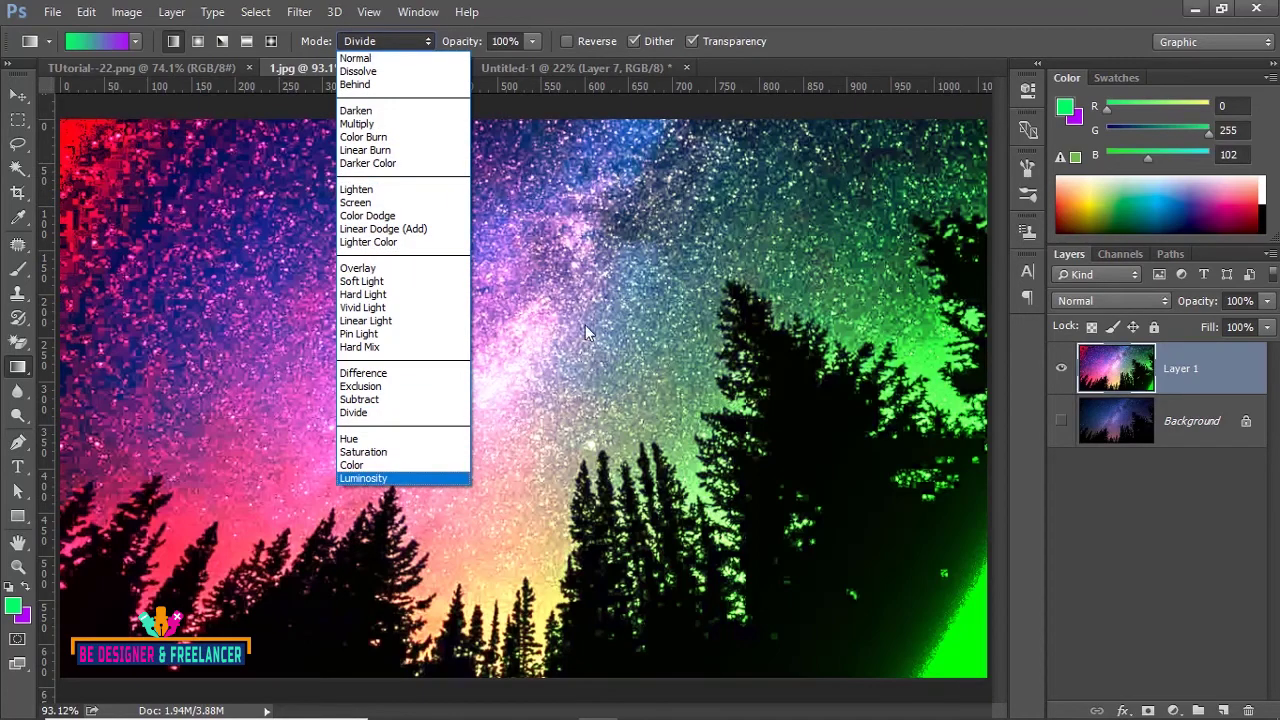
pyautogui.click(827, 38)
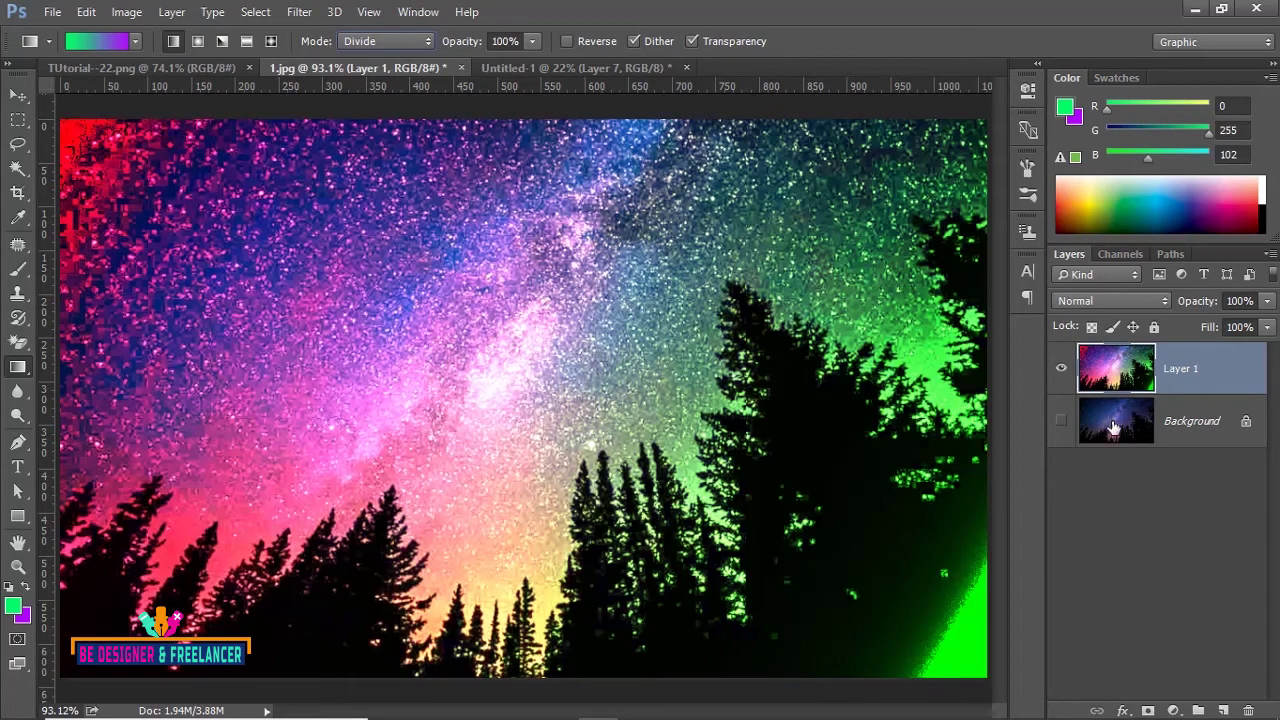
pyautogui.click(1163, 301)
pyautogui.click(729, 12)
pyautogui.hotkey('ctrl', 'z')
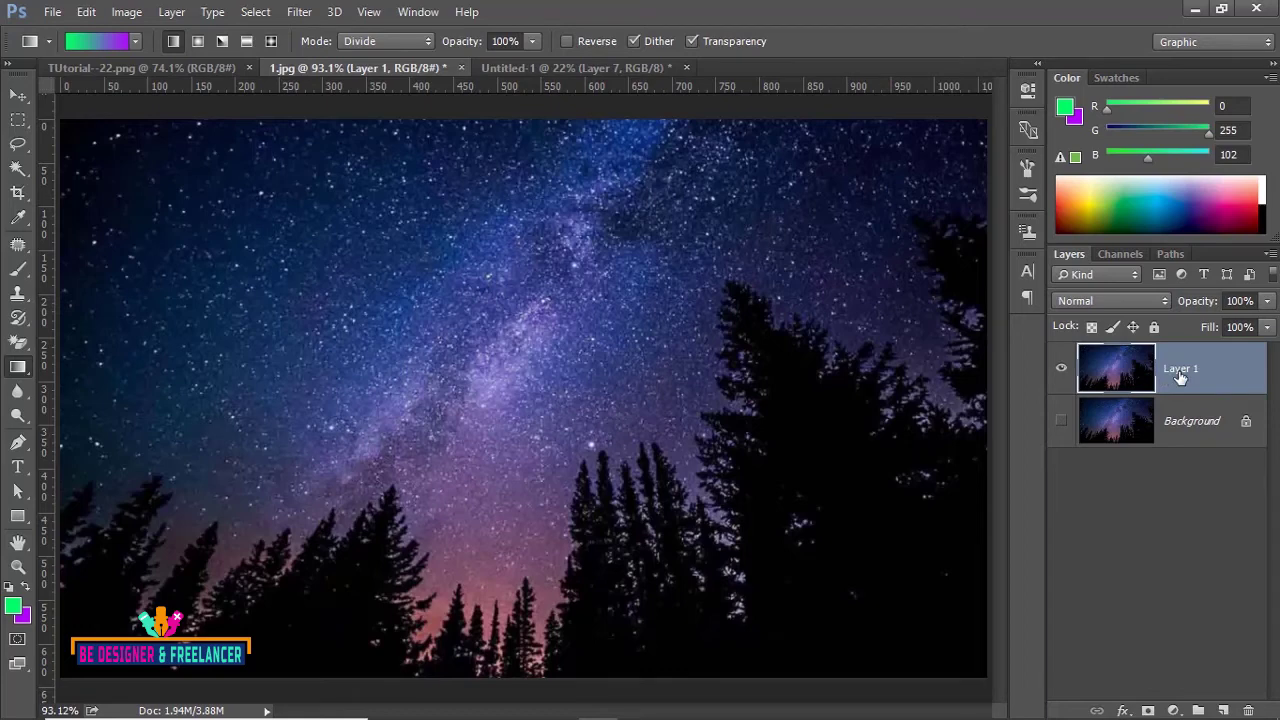
pyautogui.click(1223, 709)
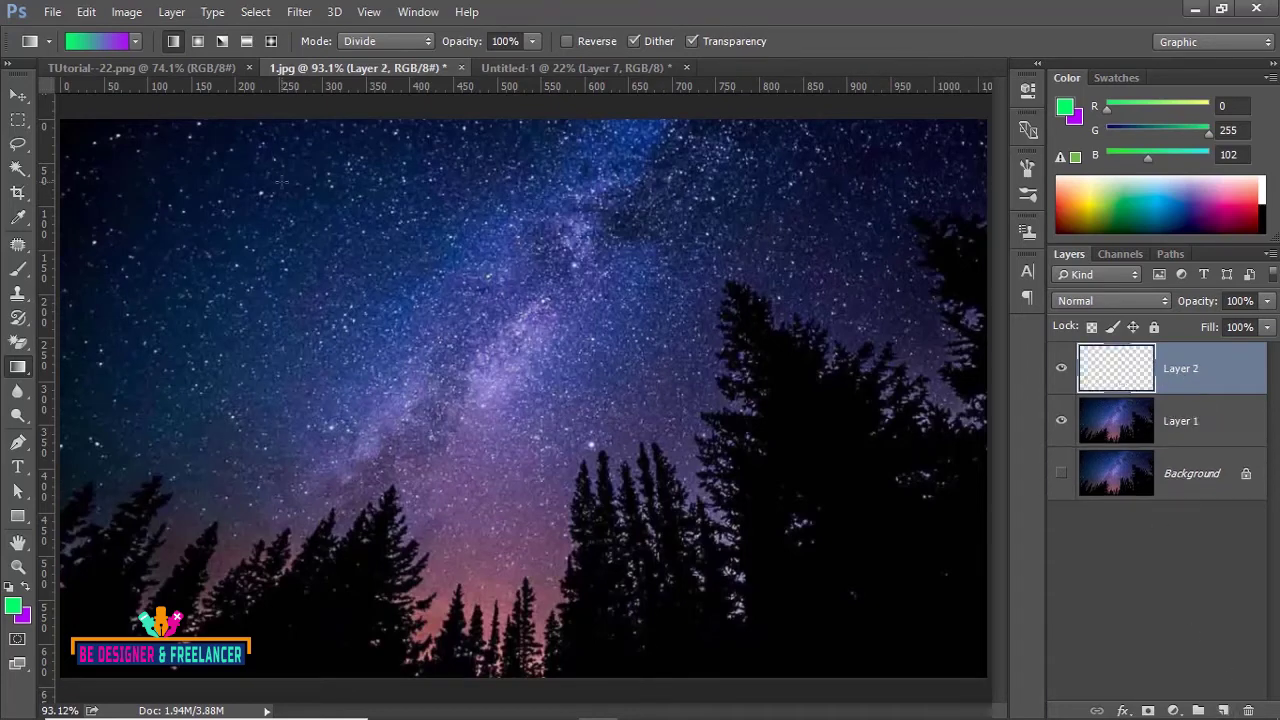
pyautogui.moveTo(60, 122)
pyautogui.mouseDown()
pyautogui.moveTo(585, 451)
pyautogui.moveTo(978, 668)
pyautogui.mouseUp()
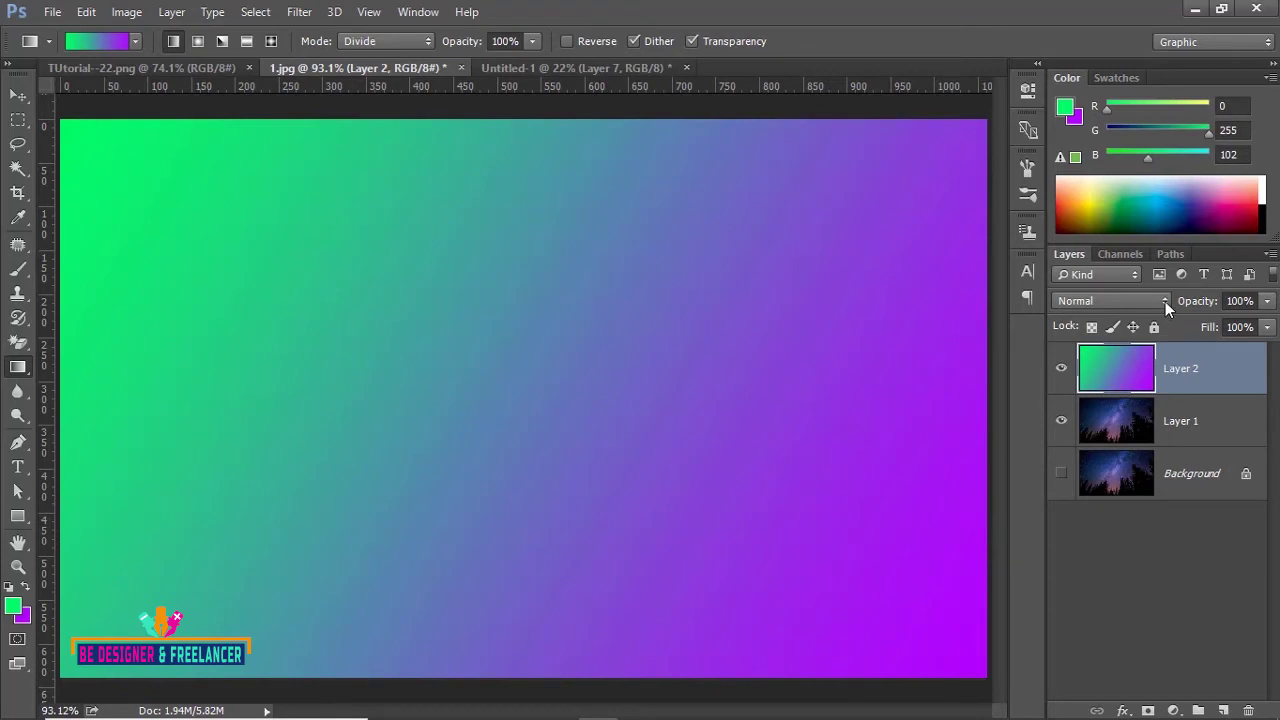
pyautogui.click(1165, 301)
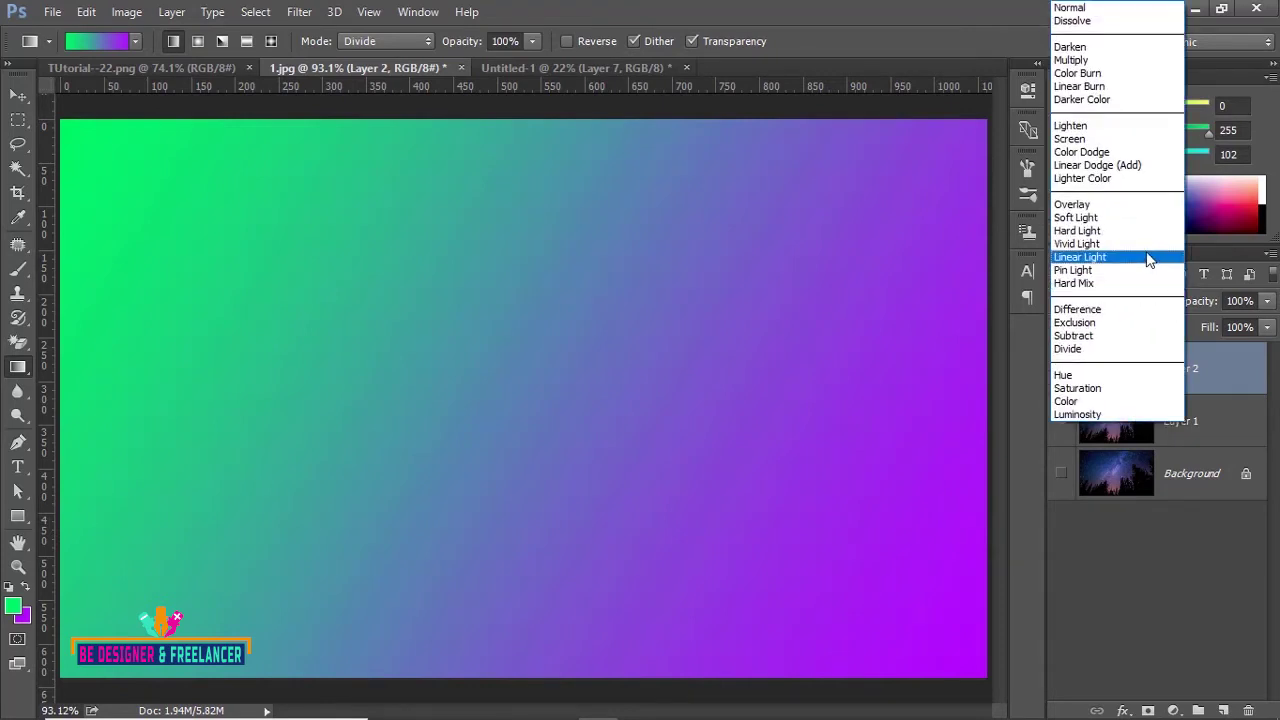
pyautogui.click(1097, 127)
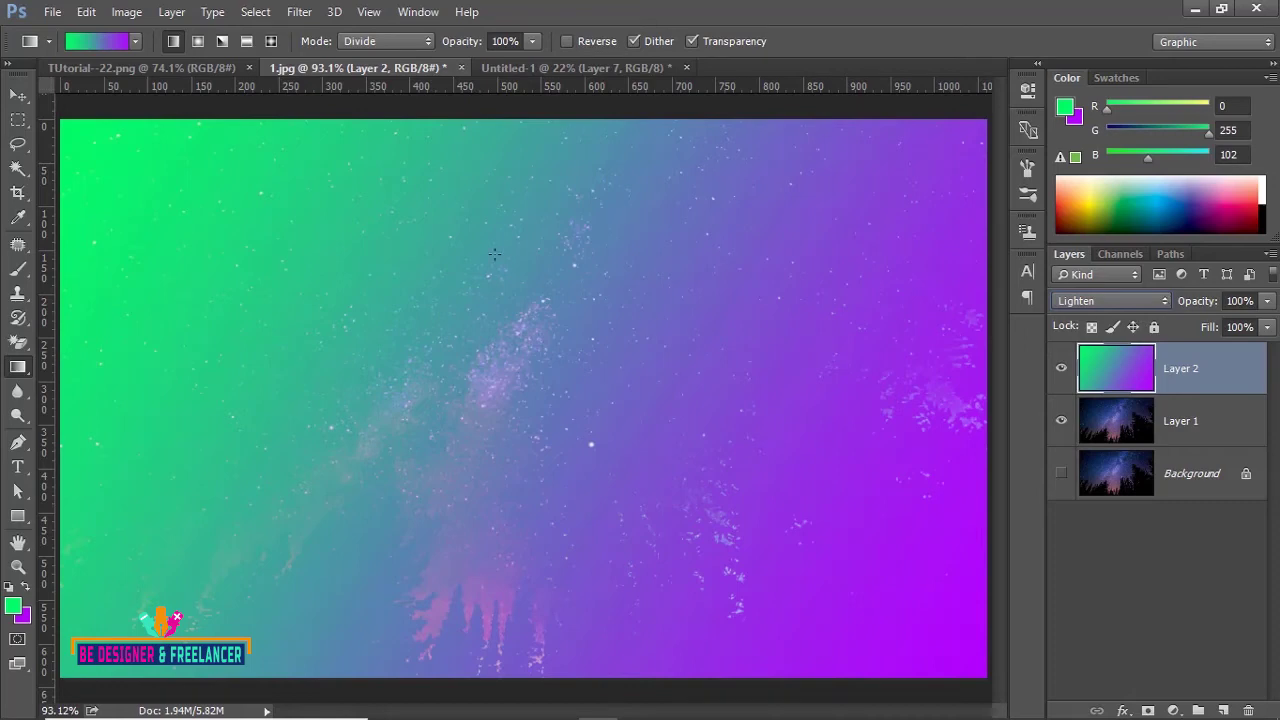
pyautogui.click(1164, 301)
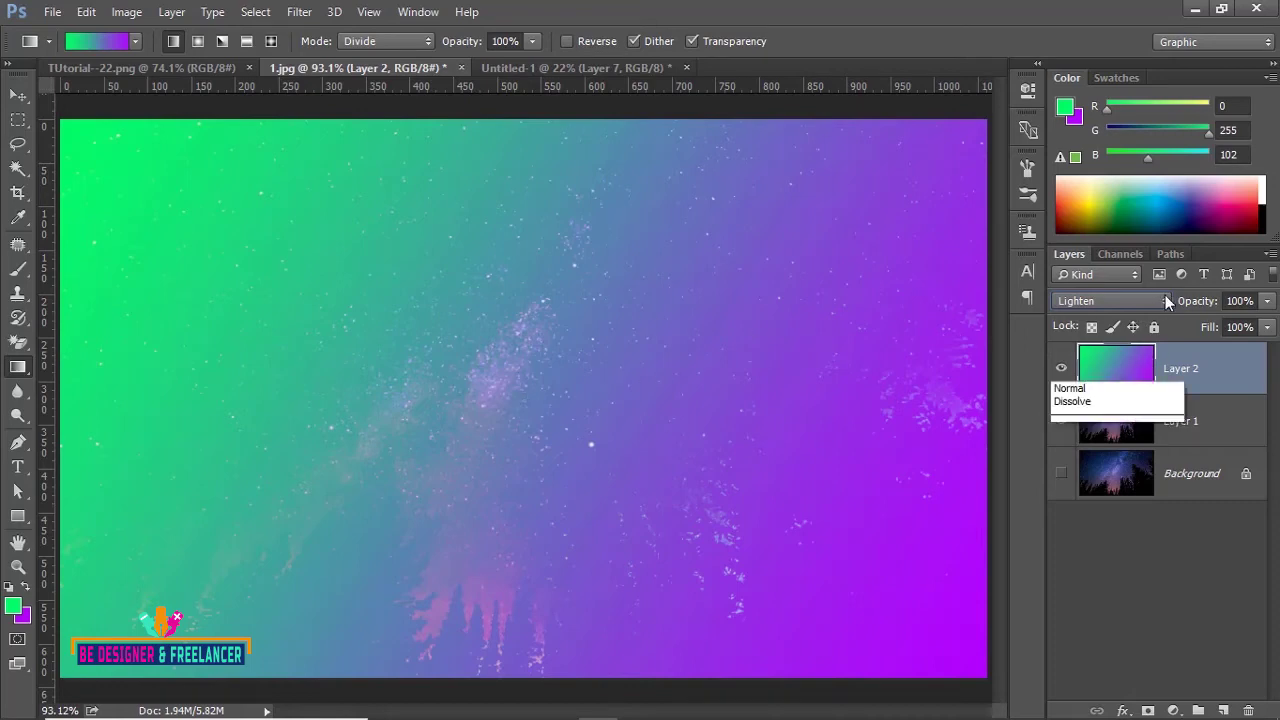
pyautogui.click(1077, 230)
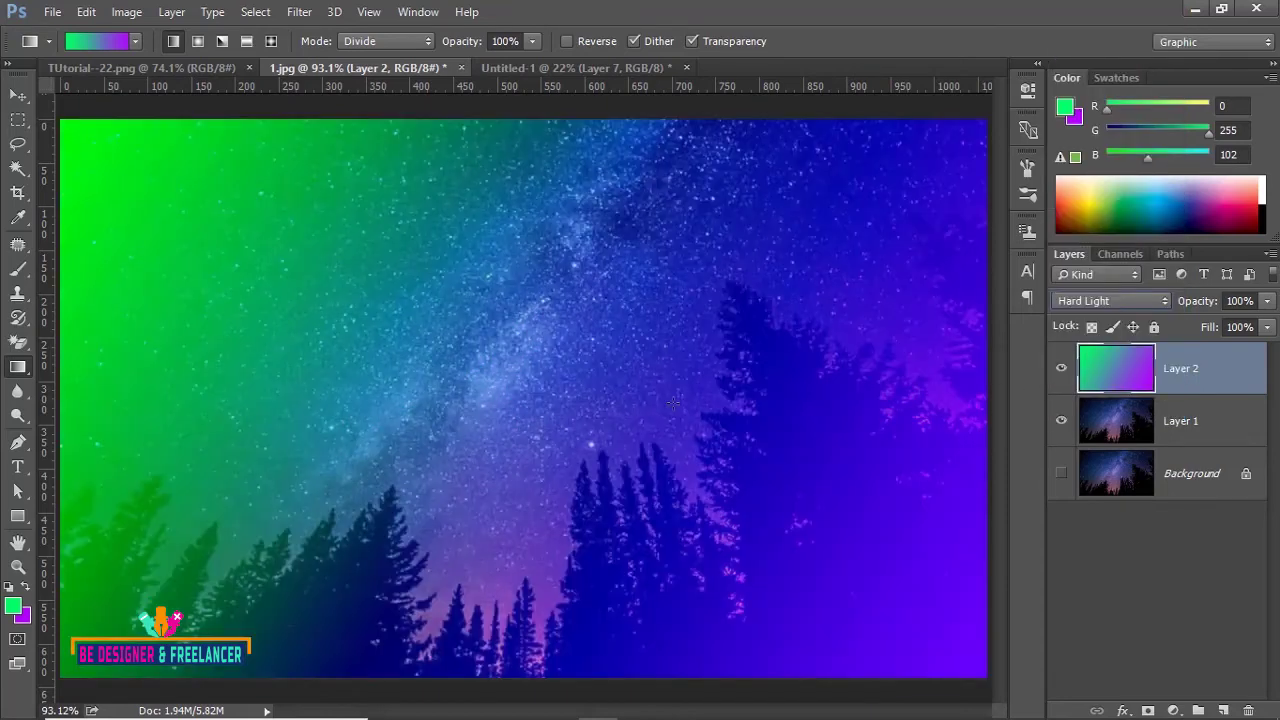
pyautogui.click(1150, 301)
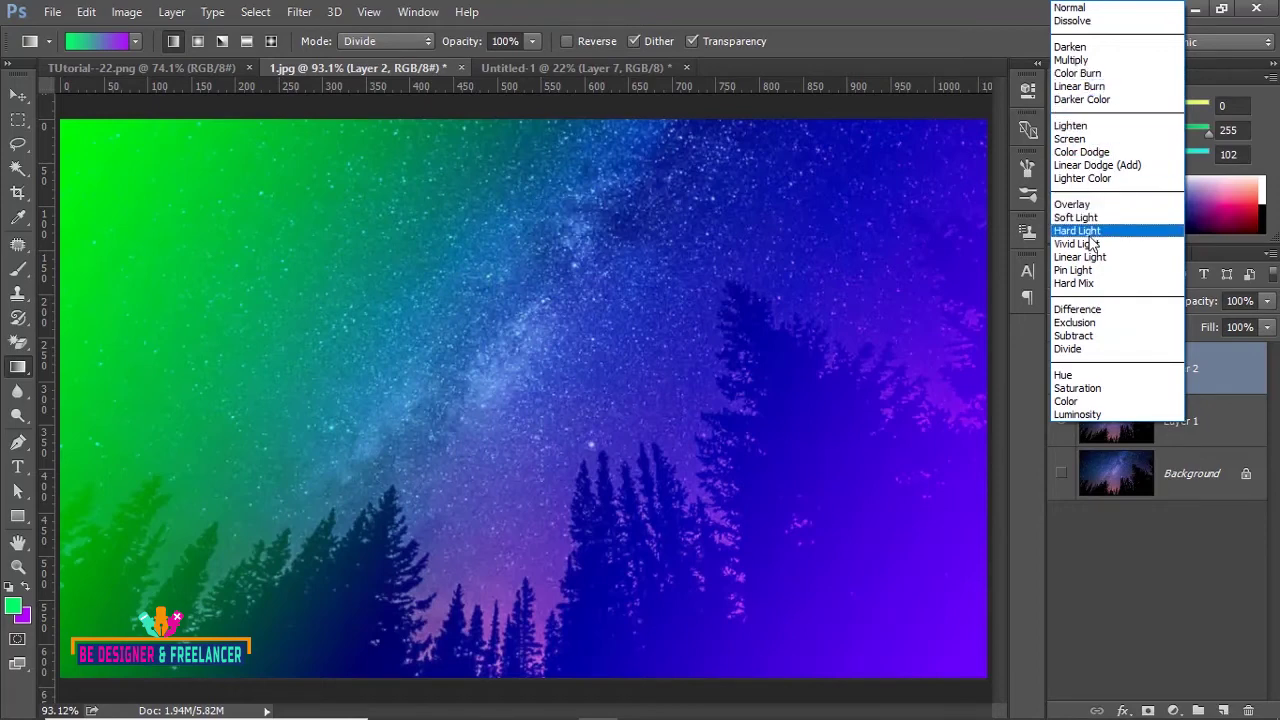
pyautogui.click(1095, 556)
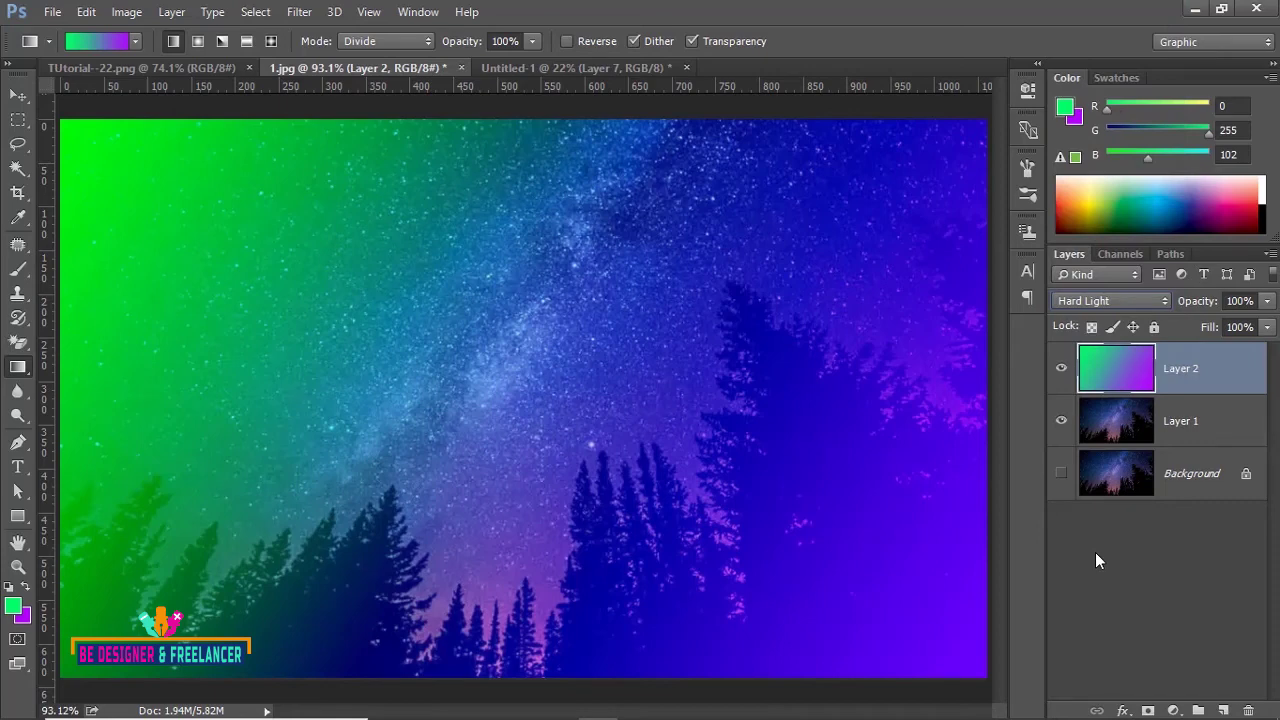
pyautogui.moveTo(1165, 370); pyautogui.dragTo(1248, 710)
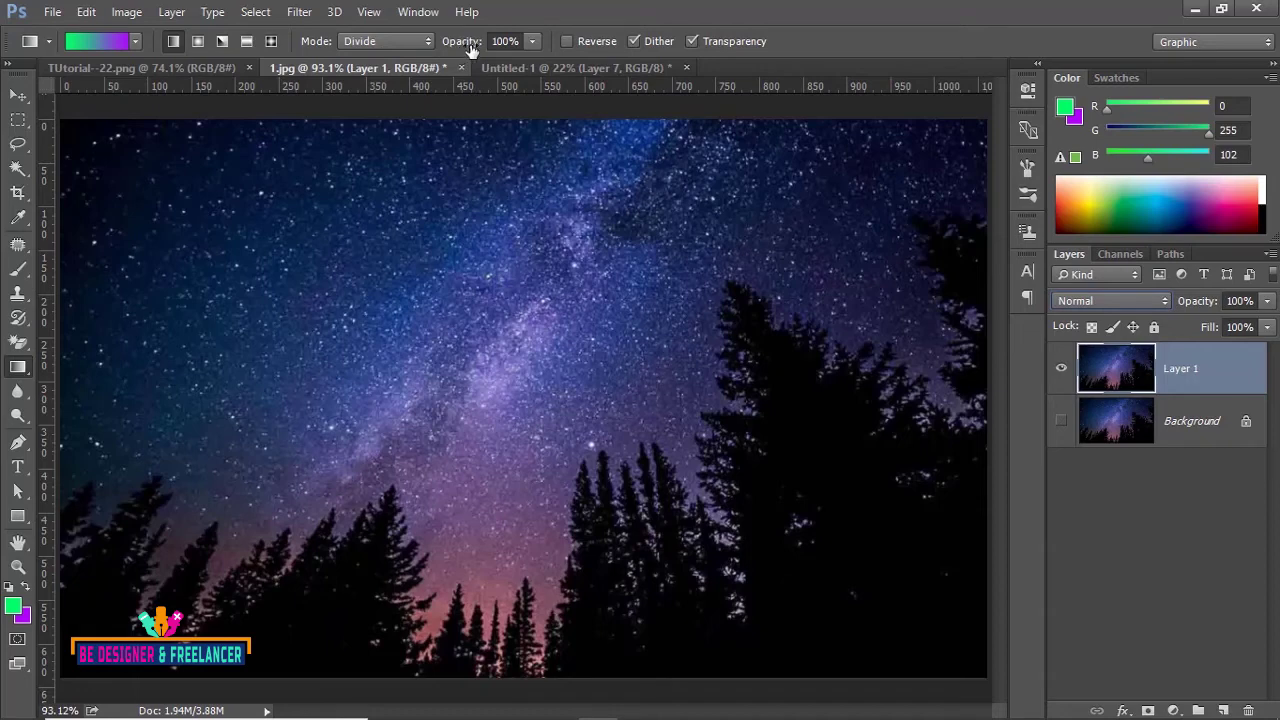
# - Add Layer 2 and fill it with a green-to-purple gradient from top-left to bottom-right
pyautogui.click(533, 44)
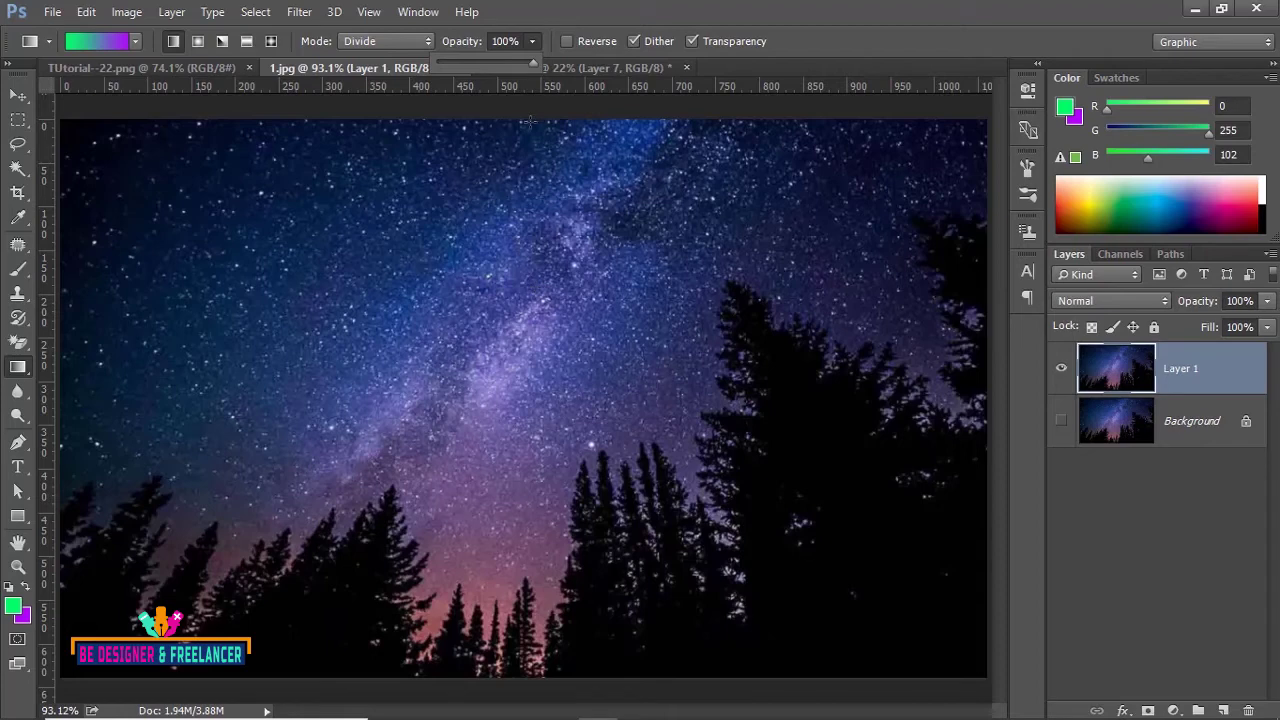
pyautogui.click(534, 41)
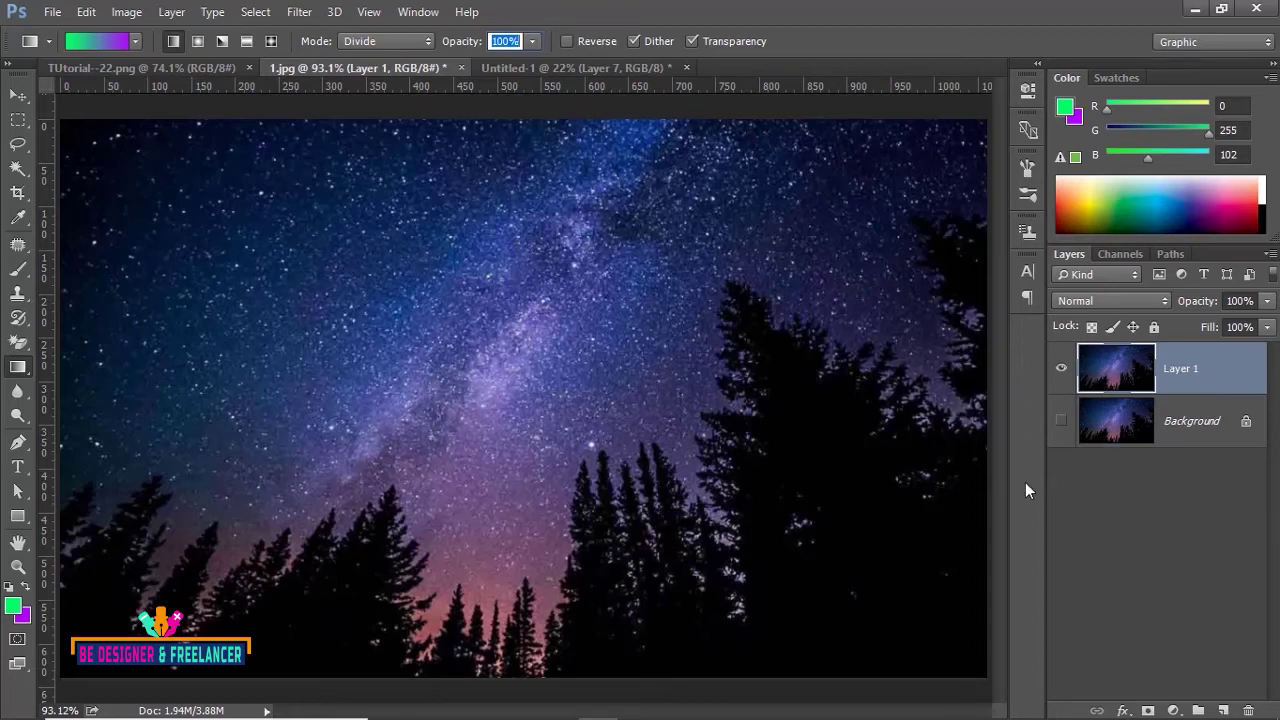
pyautogui.click(1225, 710)
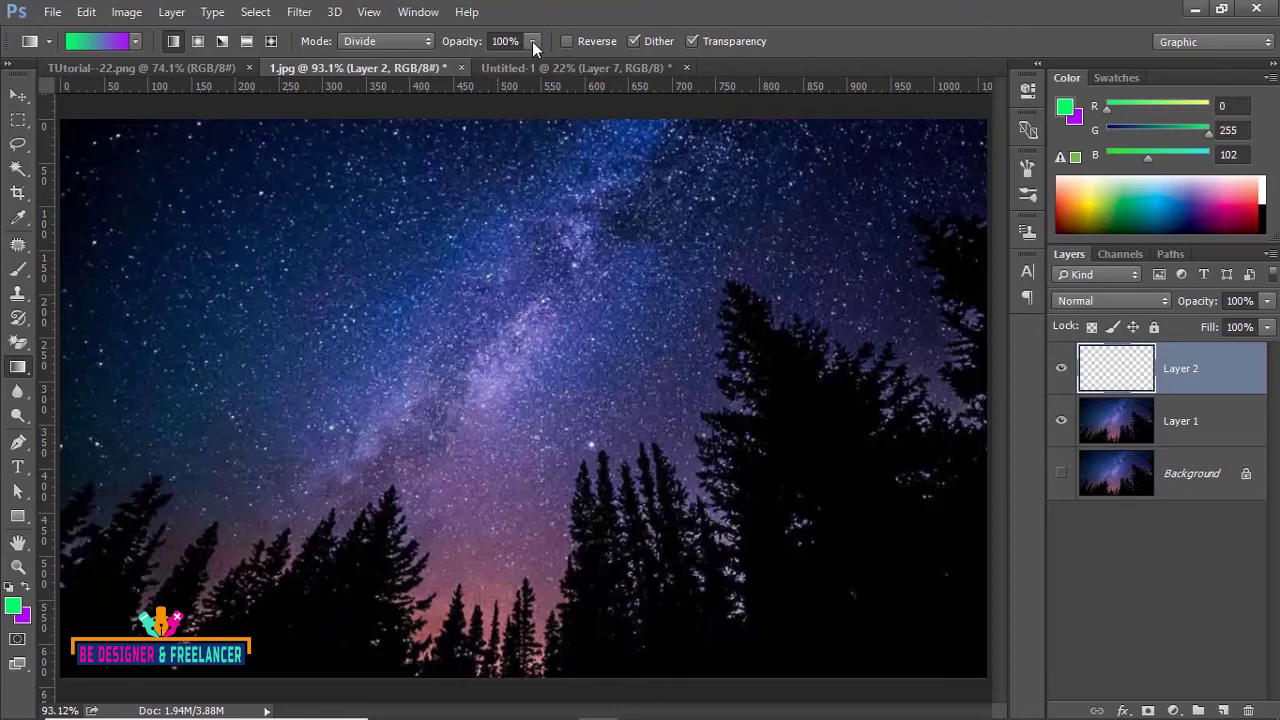
pyautogui.moveTo(62, 122)
pyautogui.mouseDown()
pyautogui.moveTo(947, 634)
pyautogui.moveTo(965, 668)
pyautogui.mouseUp()
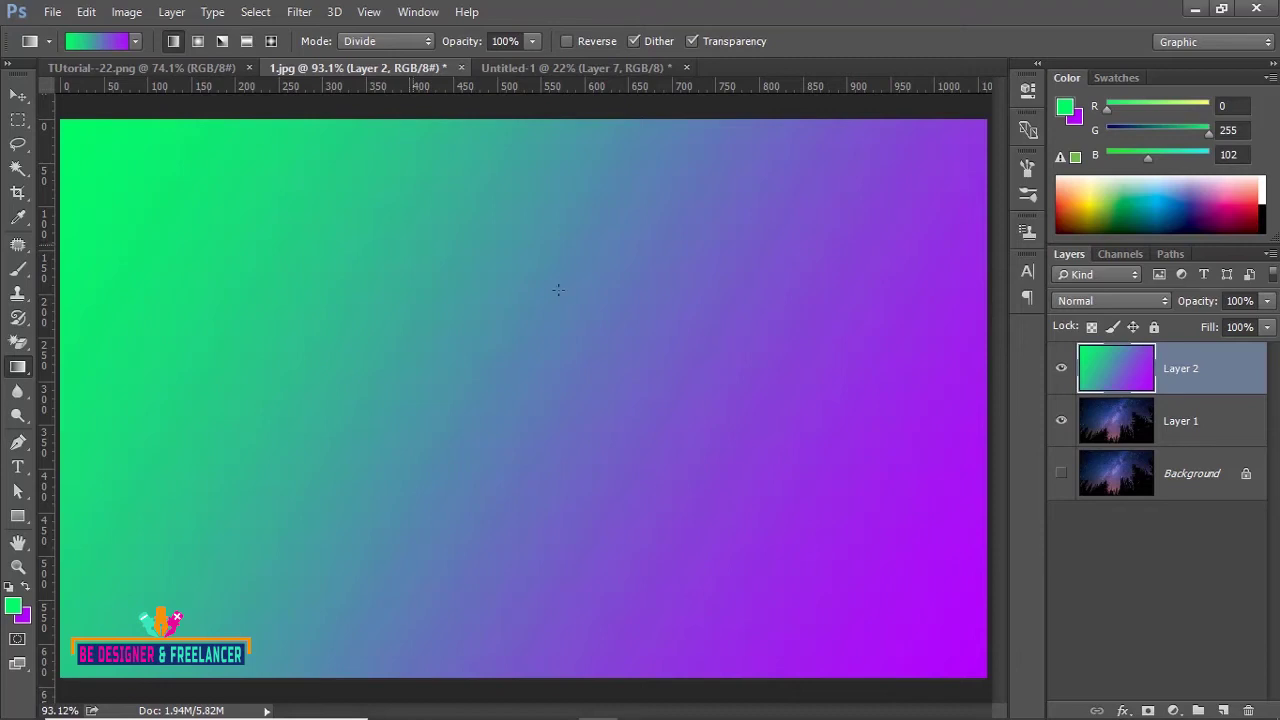
# - Add Layer 3, hide Layer 2, and drag a 50% opacity green-to-purple gradient diagonally across the photo
pyautogui.click(1222, 711)
pyautogui.click(1061, 421)
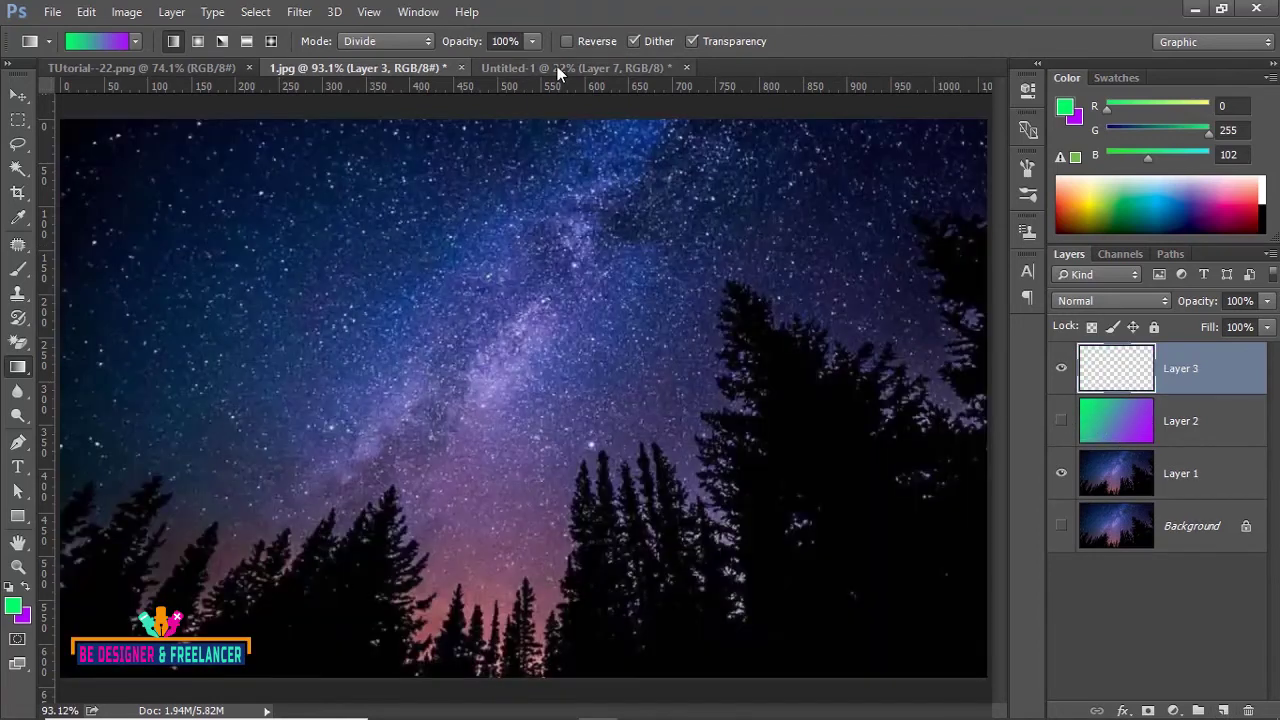
pyautogui.click(531, 40)
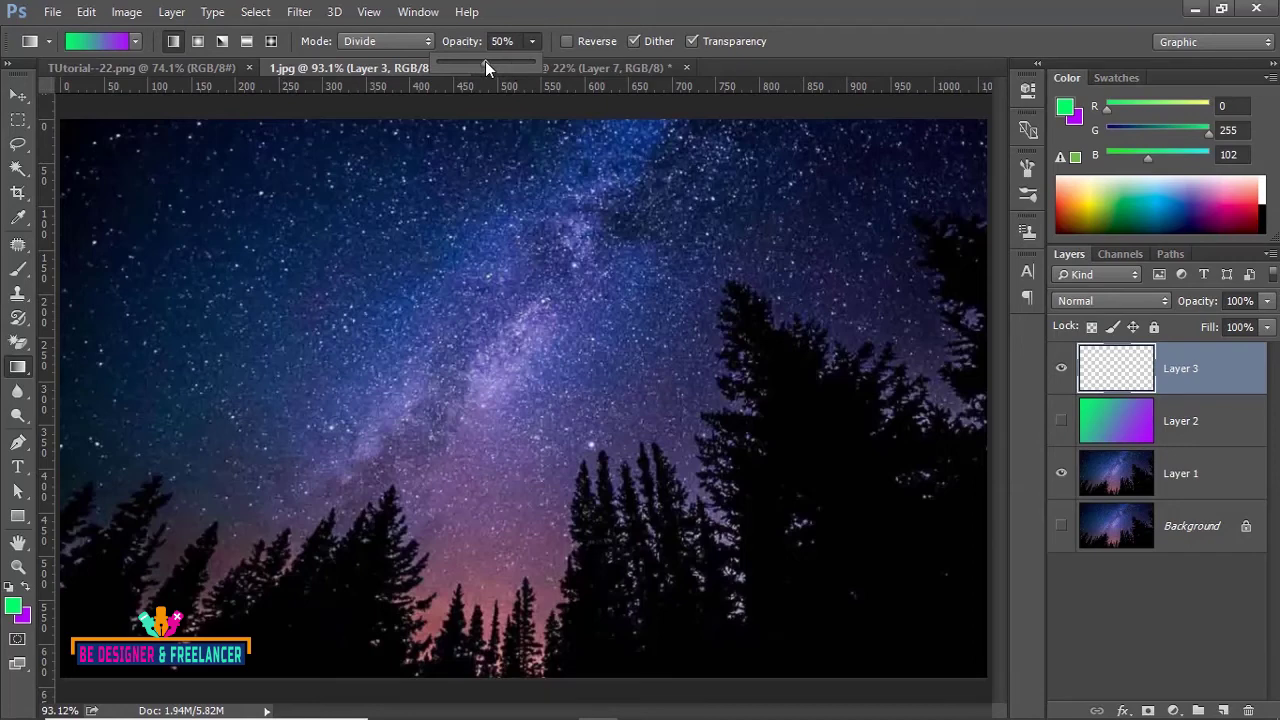
pyautogui.click(112, 155)
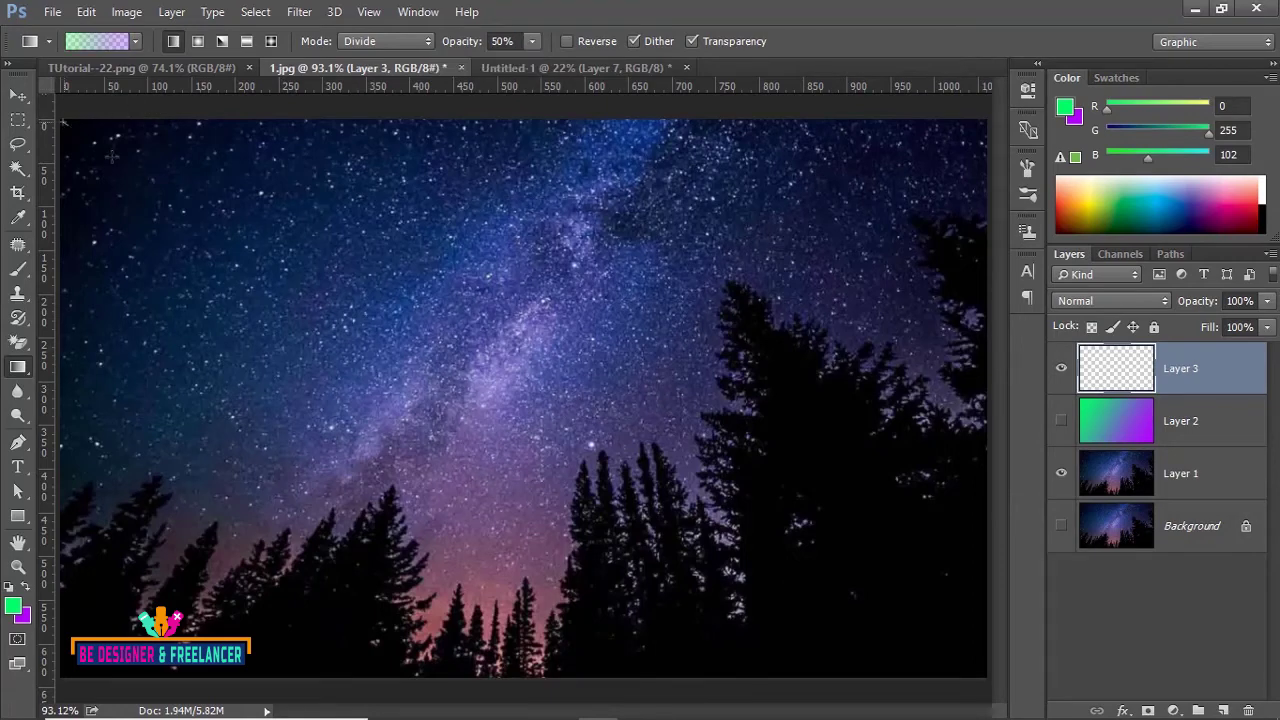
pyautogui.moveTo(64, 123); pyautogui.dragTo(962, 672)
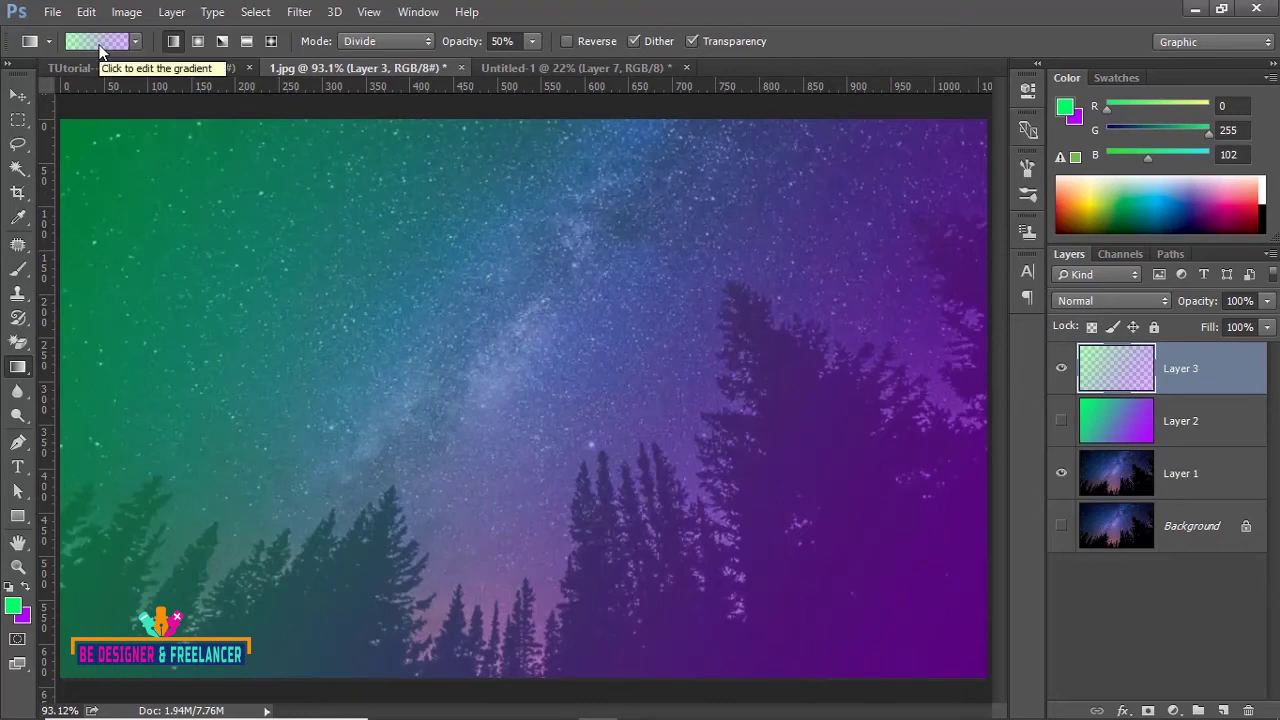
# - Try gradient opacities of 69%, 100% and 18%, ending at 100%
pyautogui.click(533, 41)
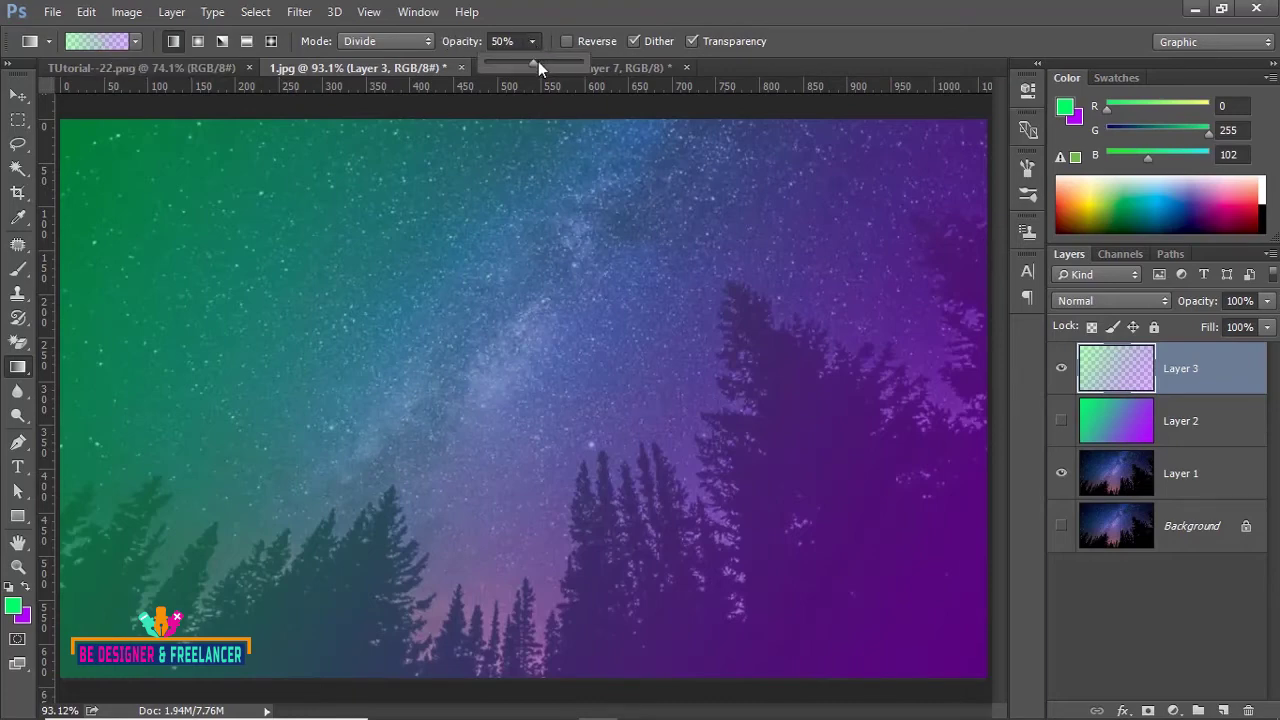
pyautogui.moveTo(538, 65); pyautogui.dragTo(551, 65)
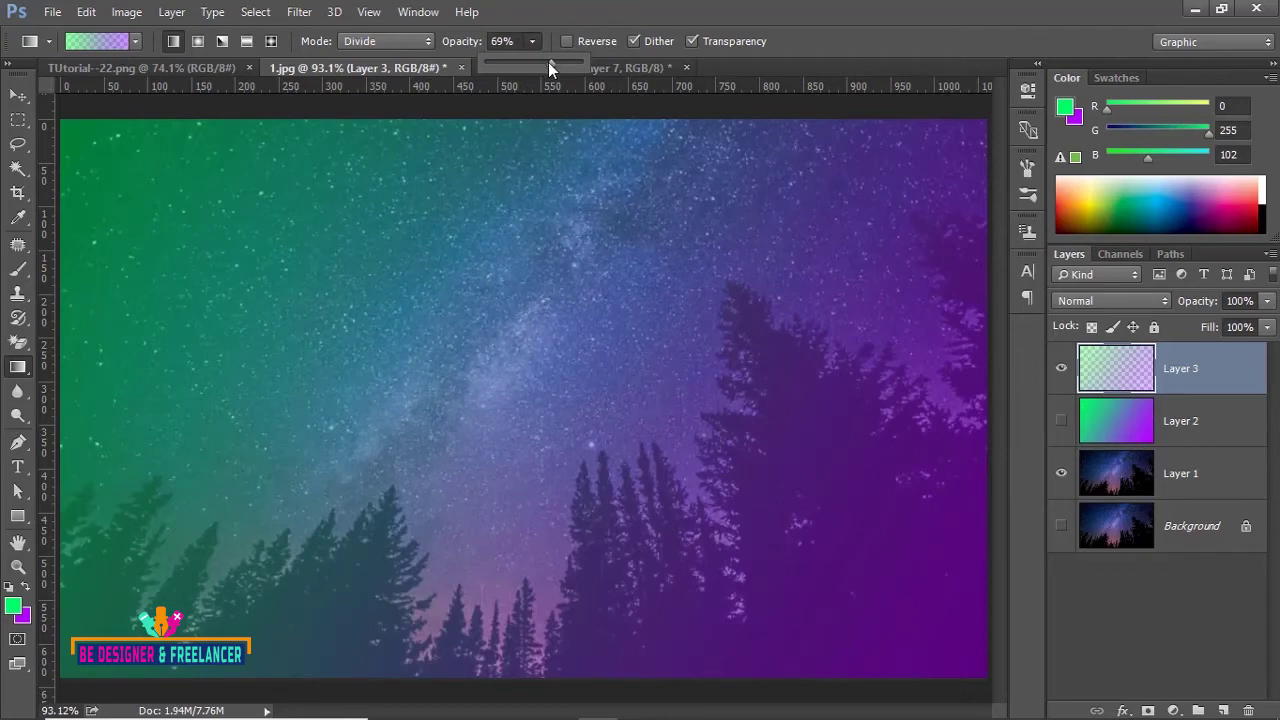
pyautogui.moveTo(548, 63); pyautogui.dragTo(592, 65)
pyautogui.moveTo(580, 63); pyautogui.dragTo(502, 63)
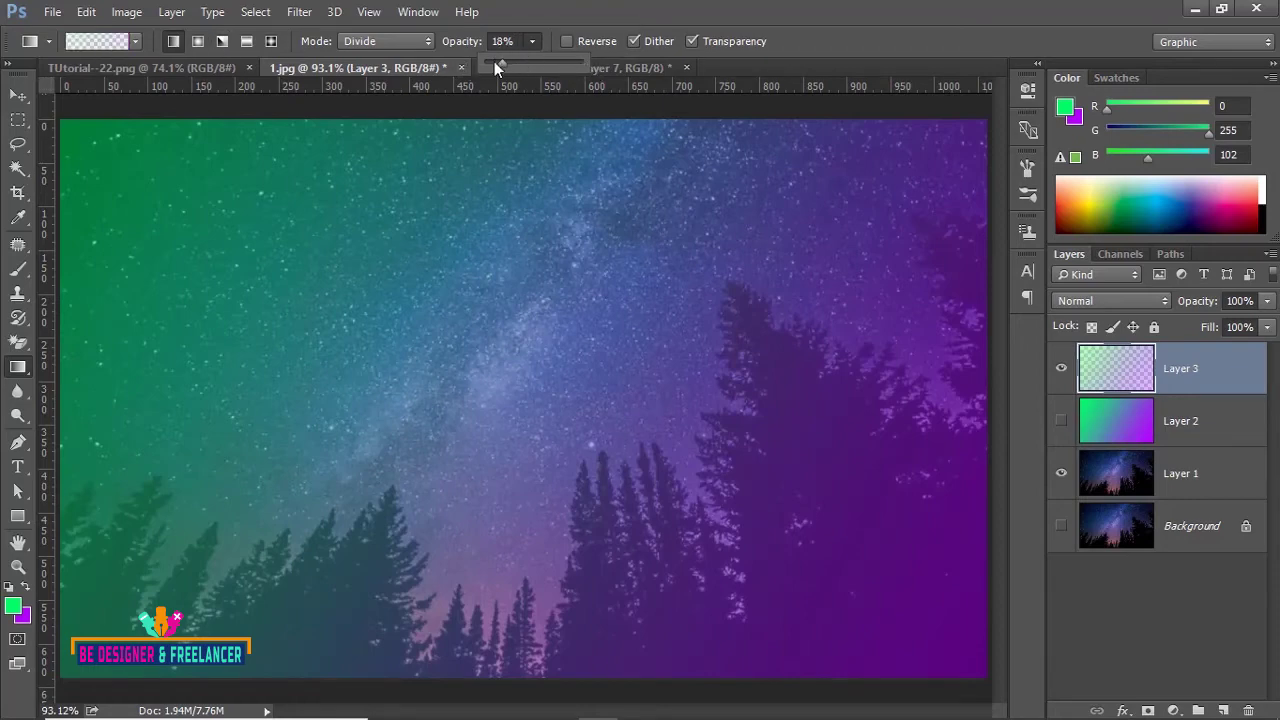
pyautogui.moveTo(500, 63); pyautogui.dragTo(618, 67)
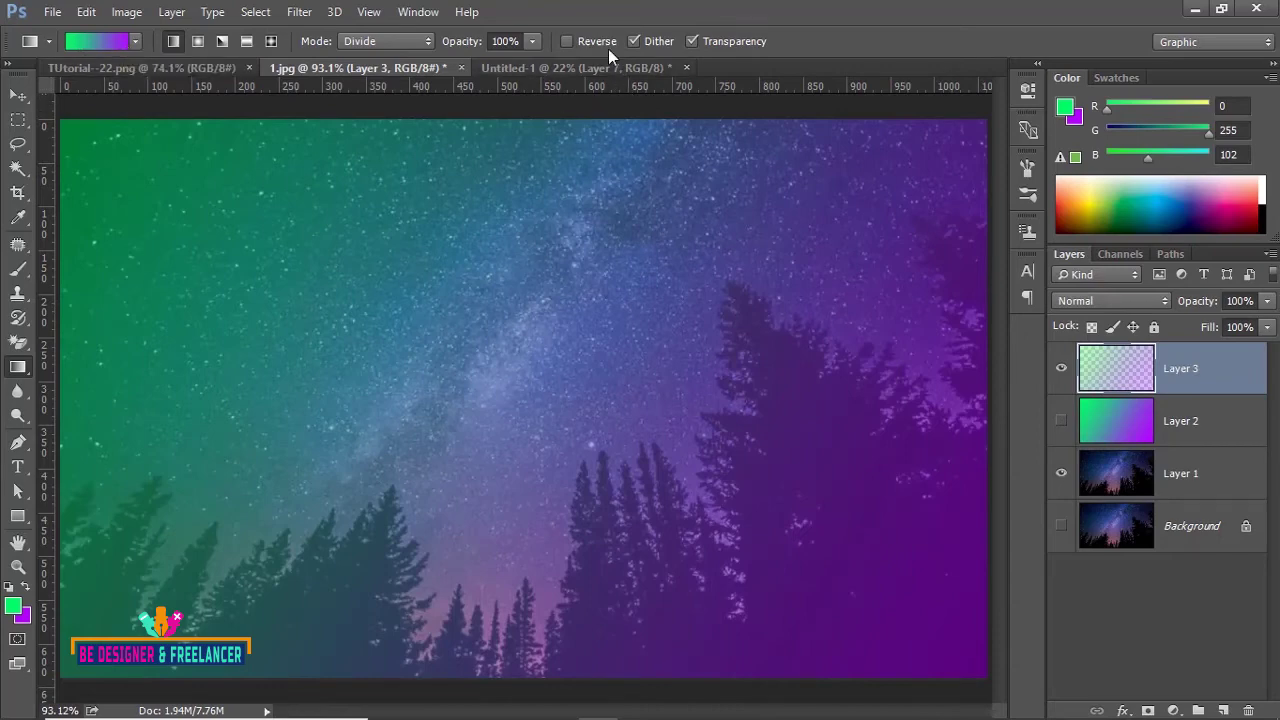
# - Turn on the gradient's Reverse option so it runs purple to green
pyautogui.click(568, 41)
pyautogui.click(567, 41)
pyautogui.click(566, 42)
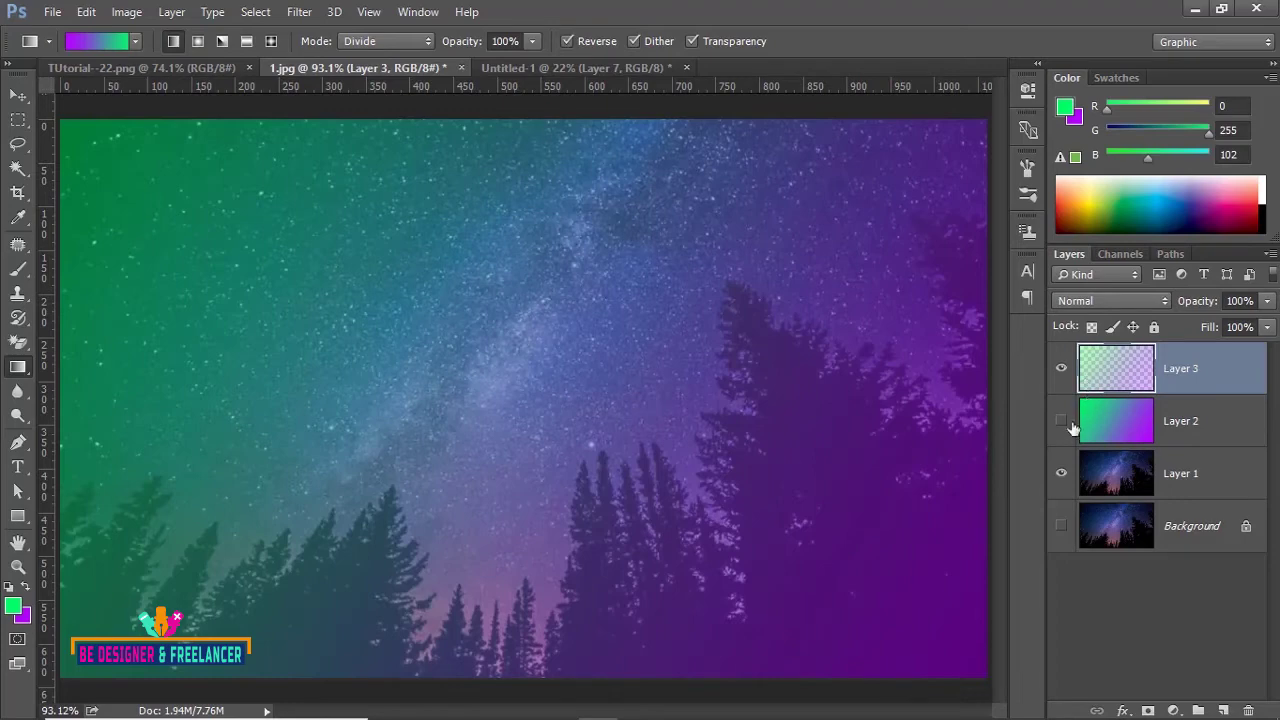
# - Add Layer 4, hide Layer 3, show Layer 2, and drag the reversed gradient diagonally on Layer 4
pyautogui.click(1222, 710)
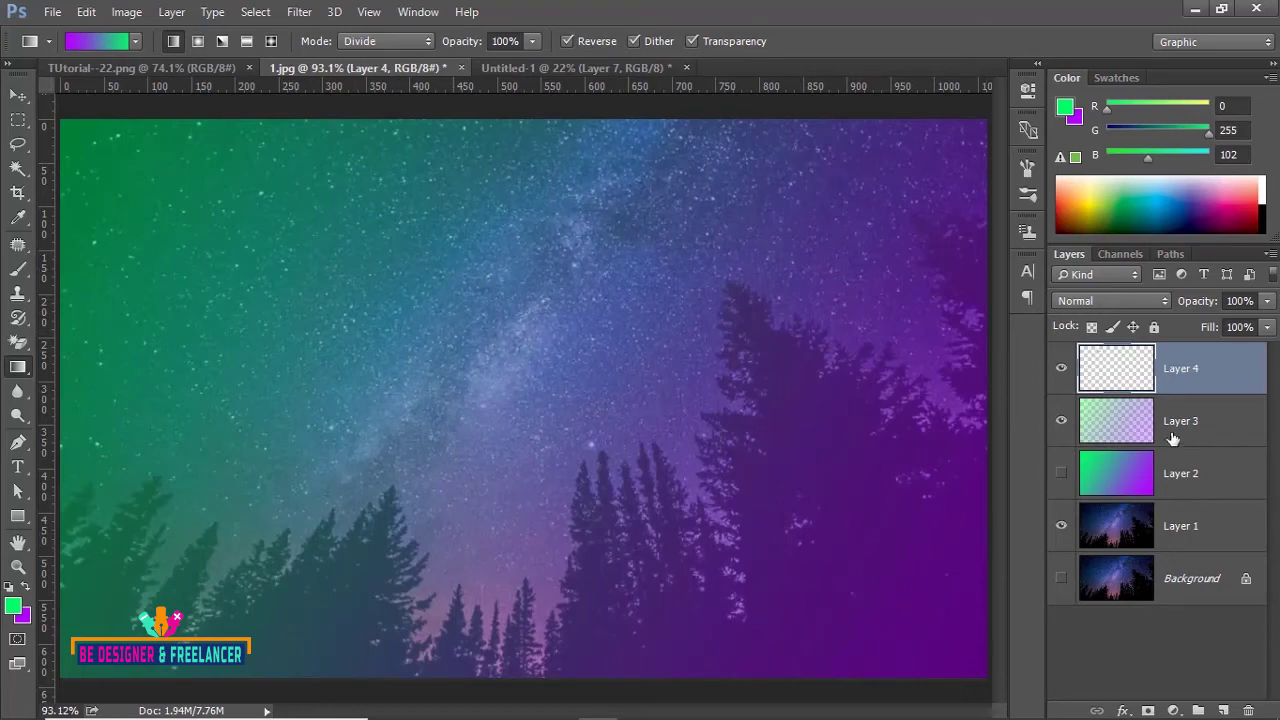
pyautogui.click(1096, 429)
pyautogui.click(1060, 428)
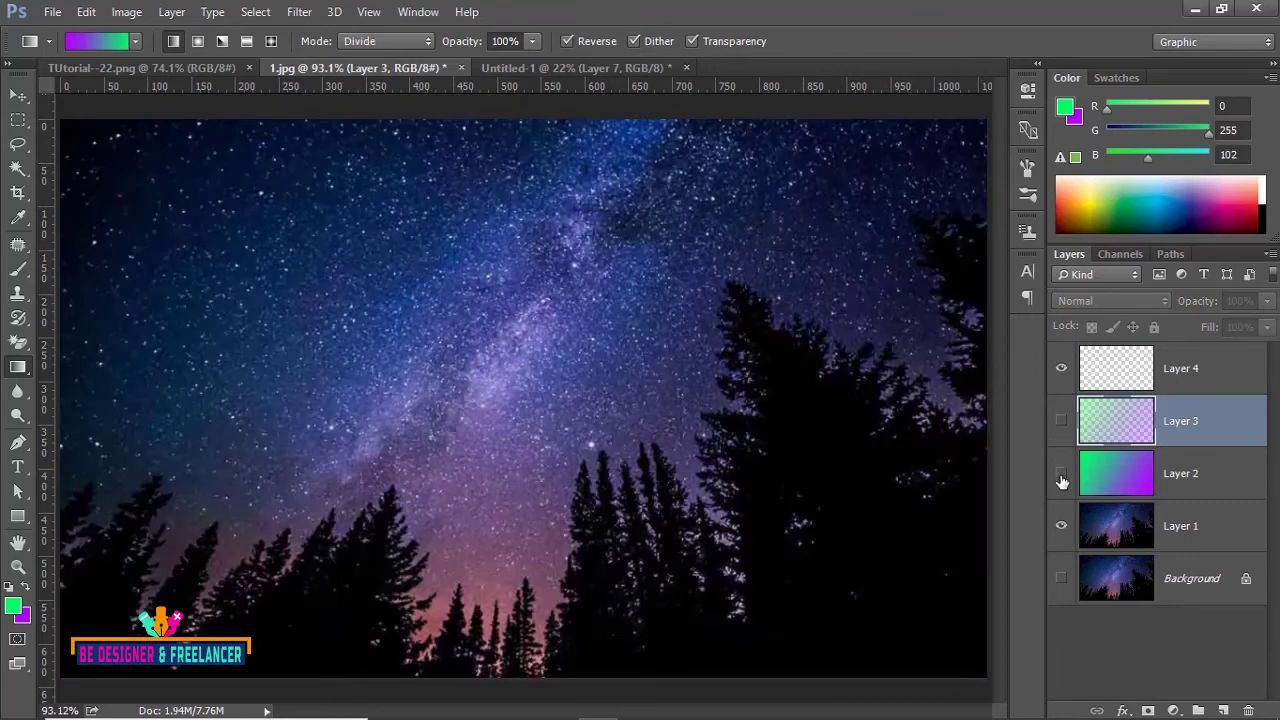
pyautogui.click(1061, 478)
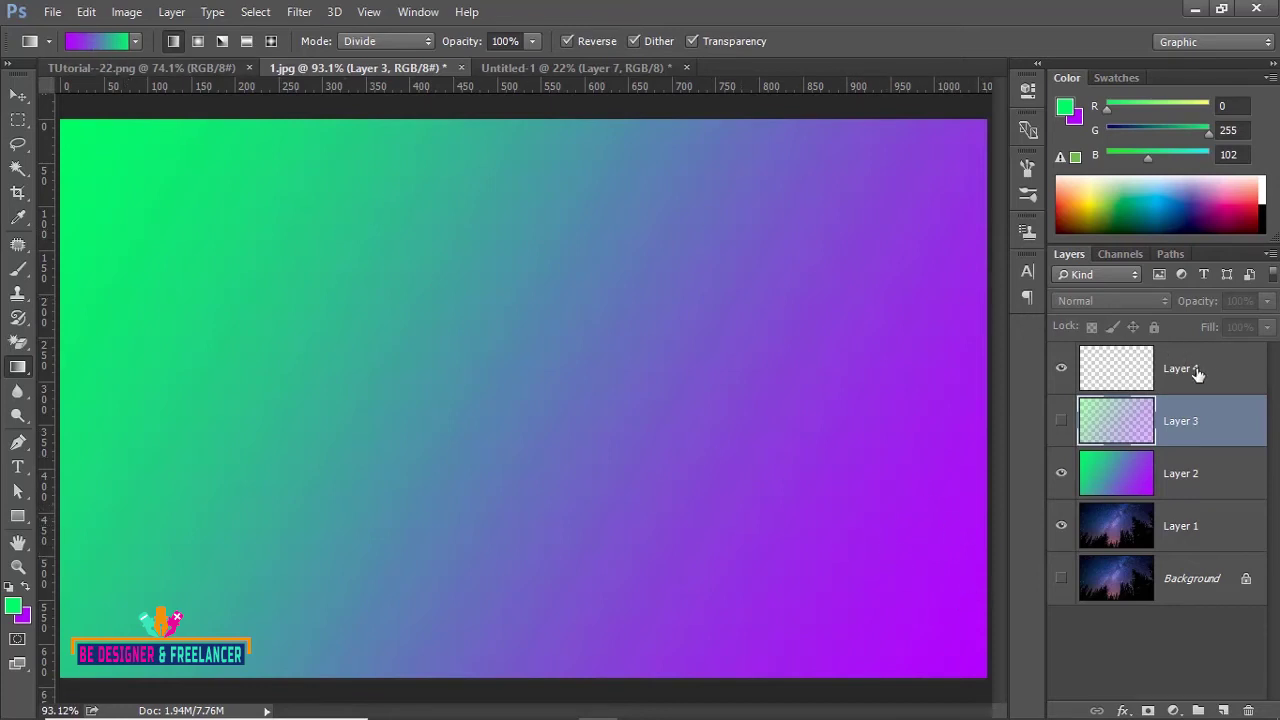
pyautogui.click(1192, 372)
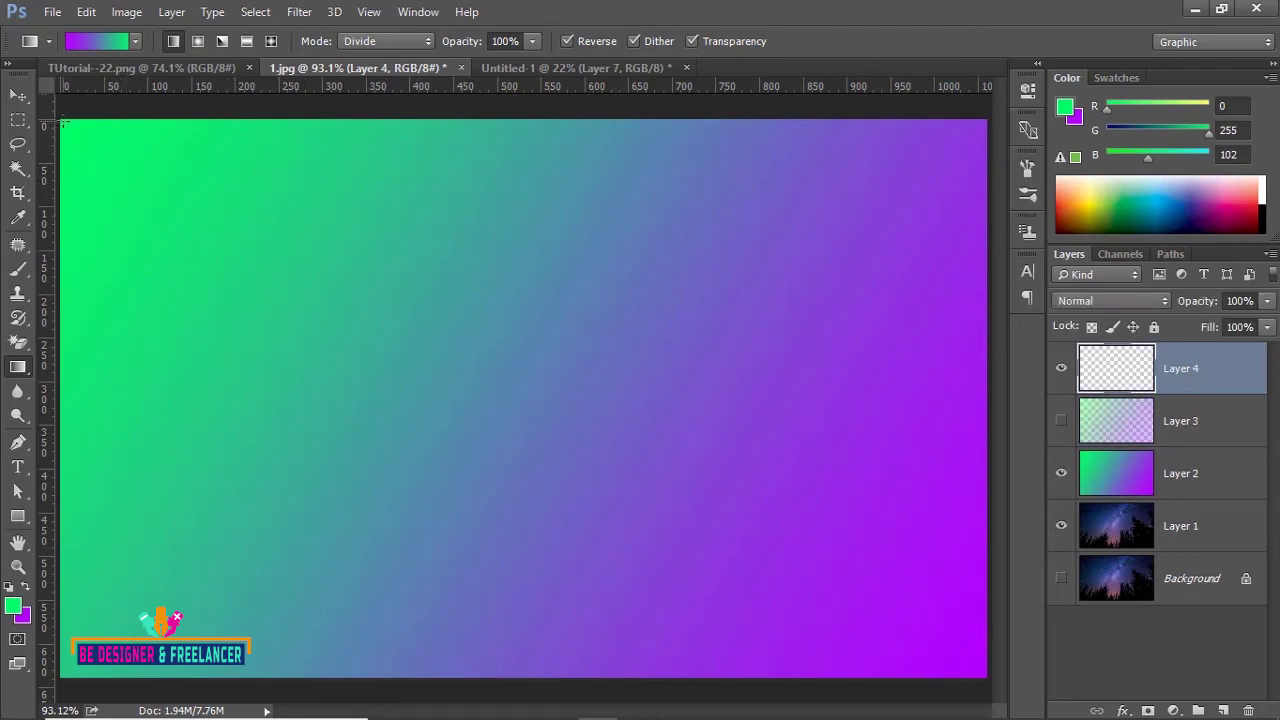
pyautogui.moveTo(62, 120)
pyautogui.mouseDown()
pyautogui.moveTo(649, 493)
pyautogui.moveTo(978, 663)
pyautogui.mouseUp()
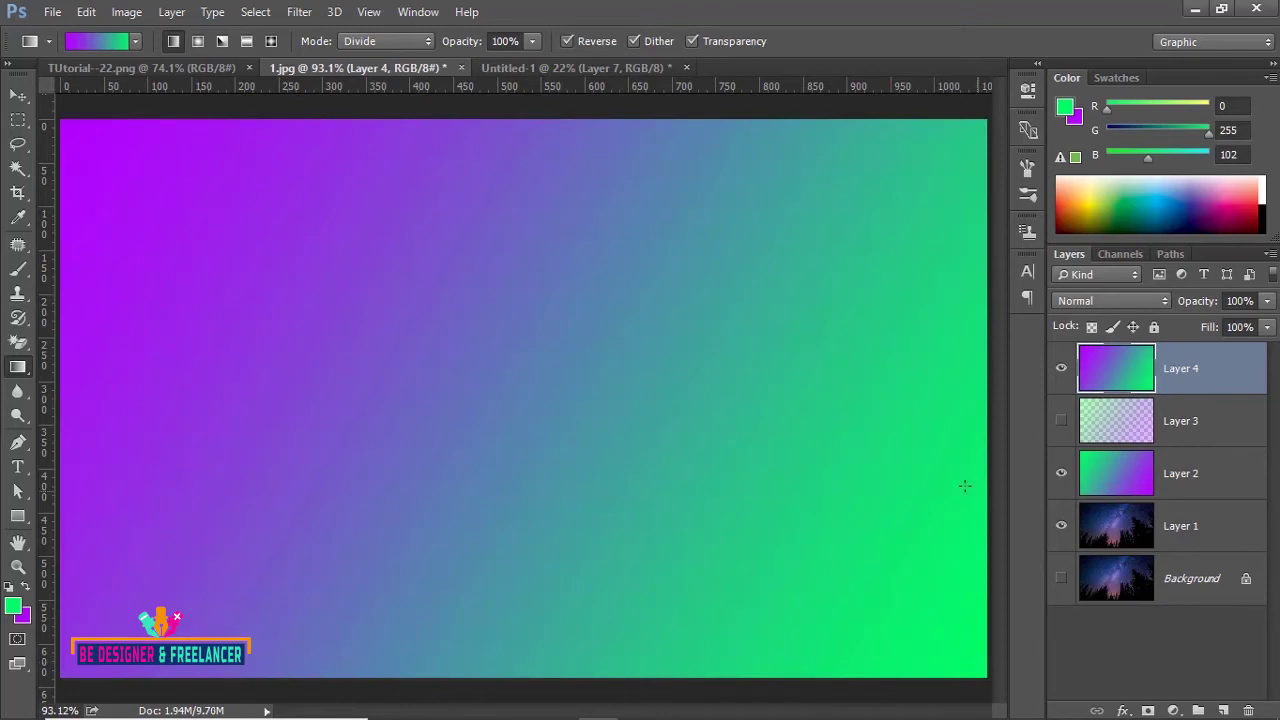
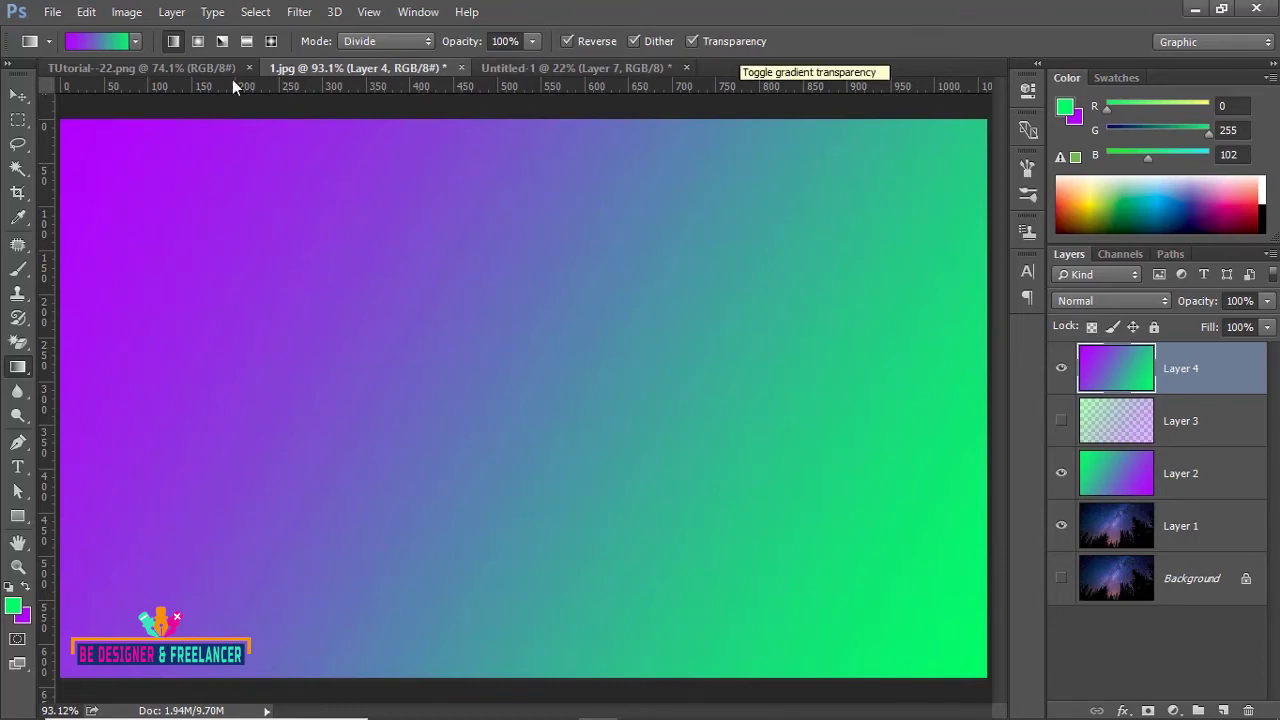
# - Choose the Foreground to Transparent gradient preset, keeping gradient Transparency enabled
pyautogui.click(137, 41)
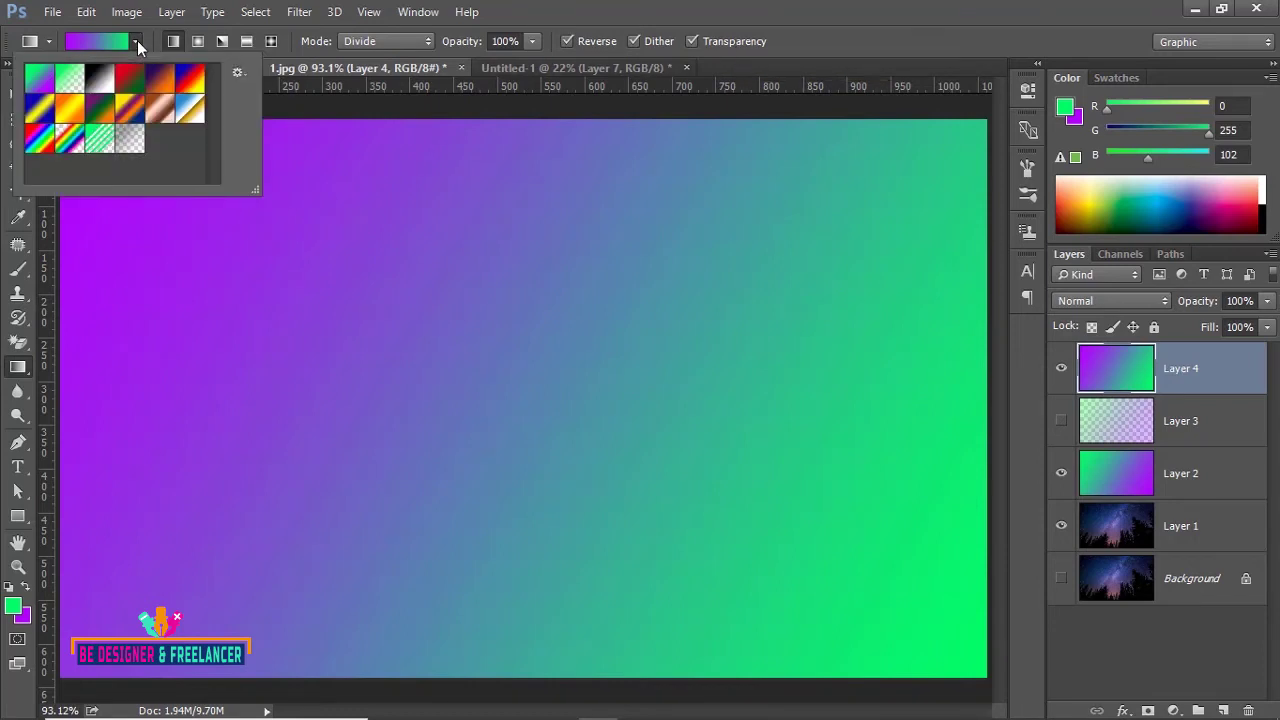
pyautogui.click(70, 87)
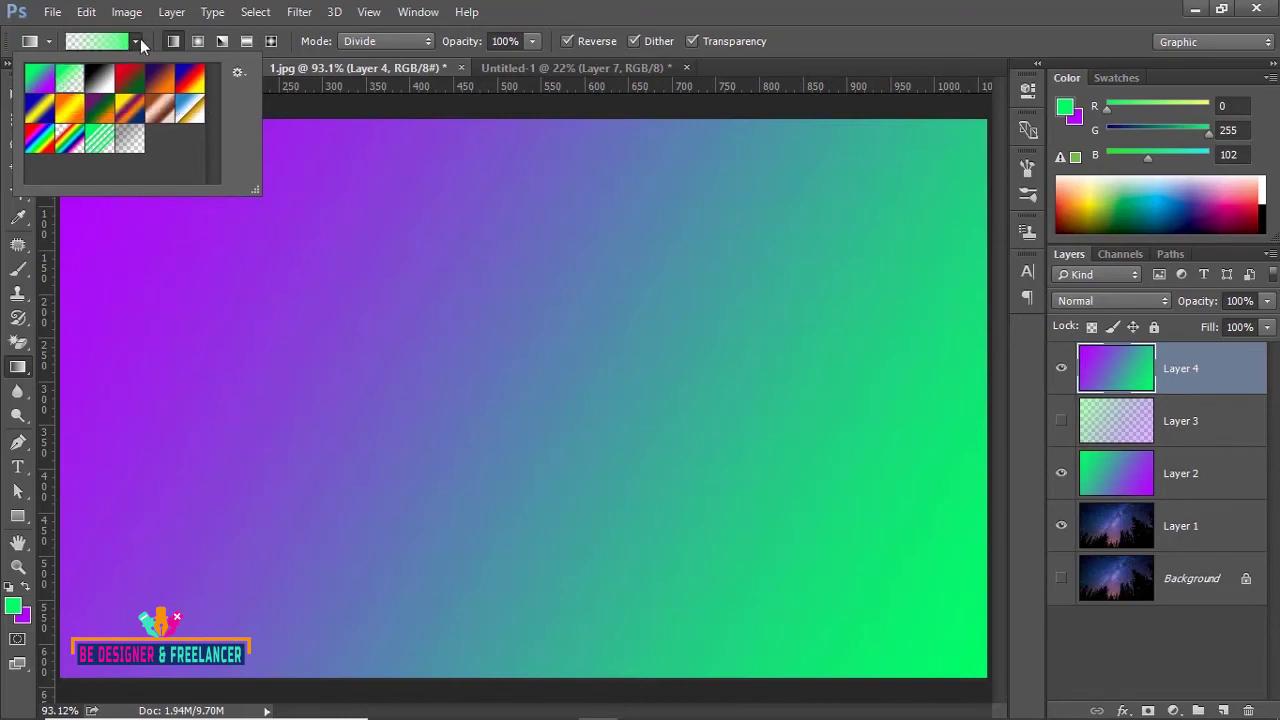
pyautogui.click(140, 39)
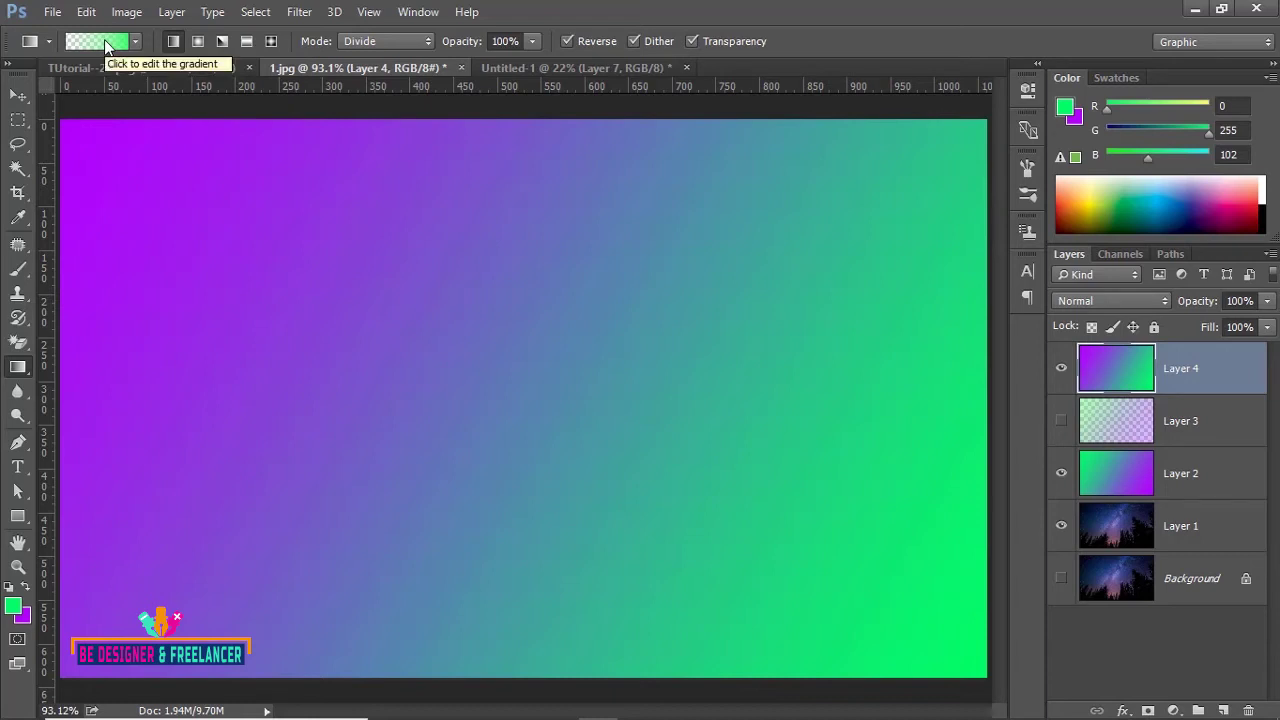
pyautogui.click(691, 41)
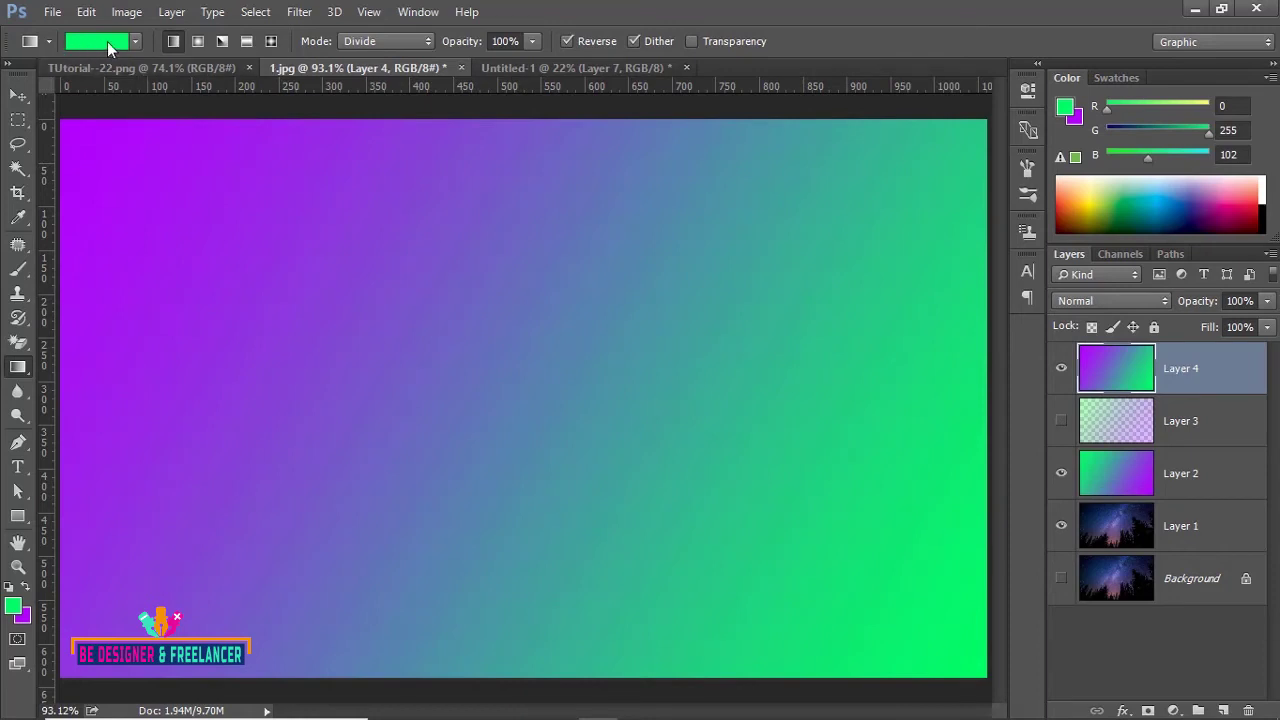
pyautogui.click(691, 42)
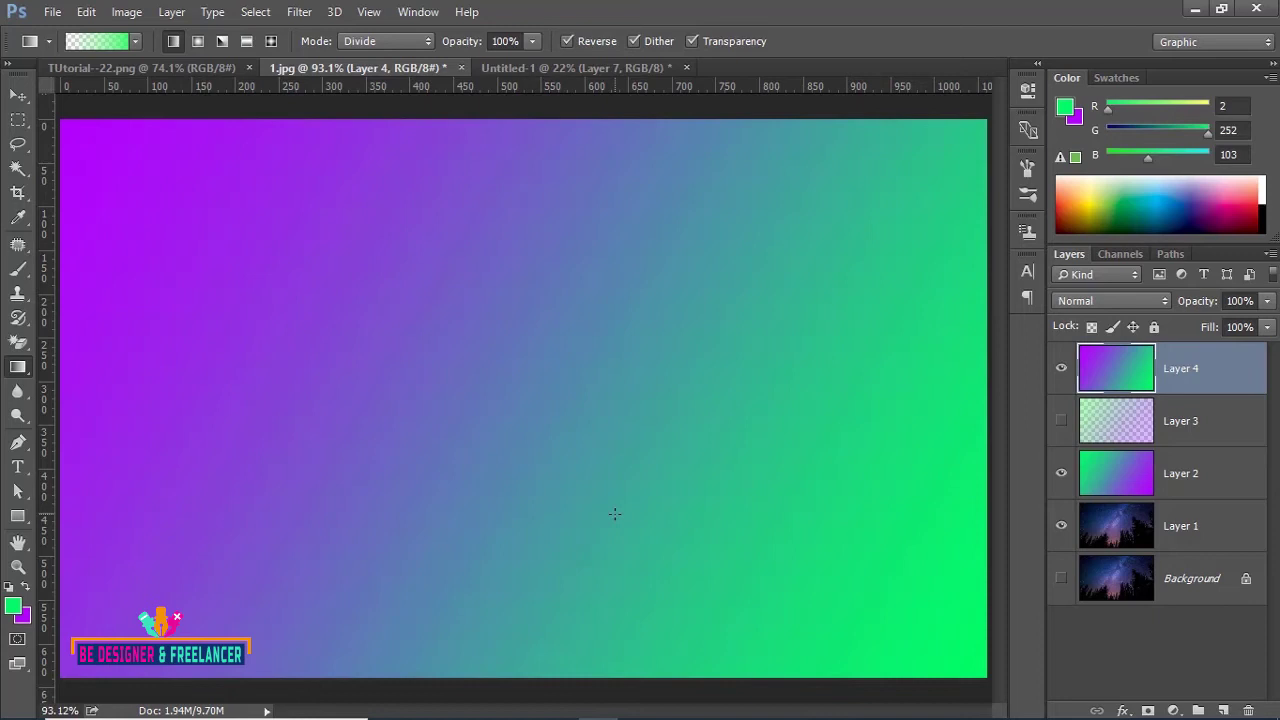
# - In Untitled-1, hide Layer 7 and use Foreground to Transparent with Reverse off
pyautogui.click(502, 68)
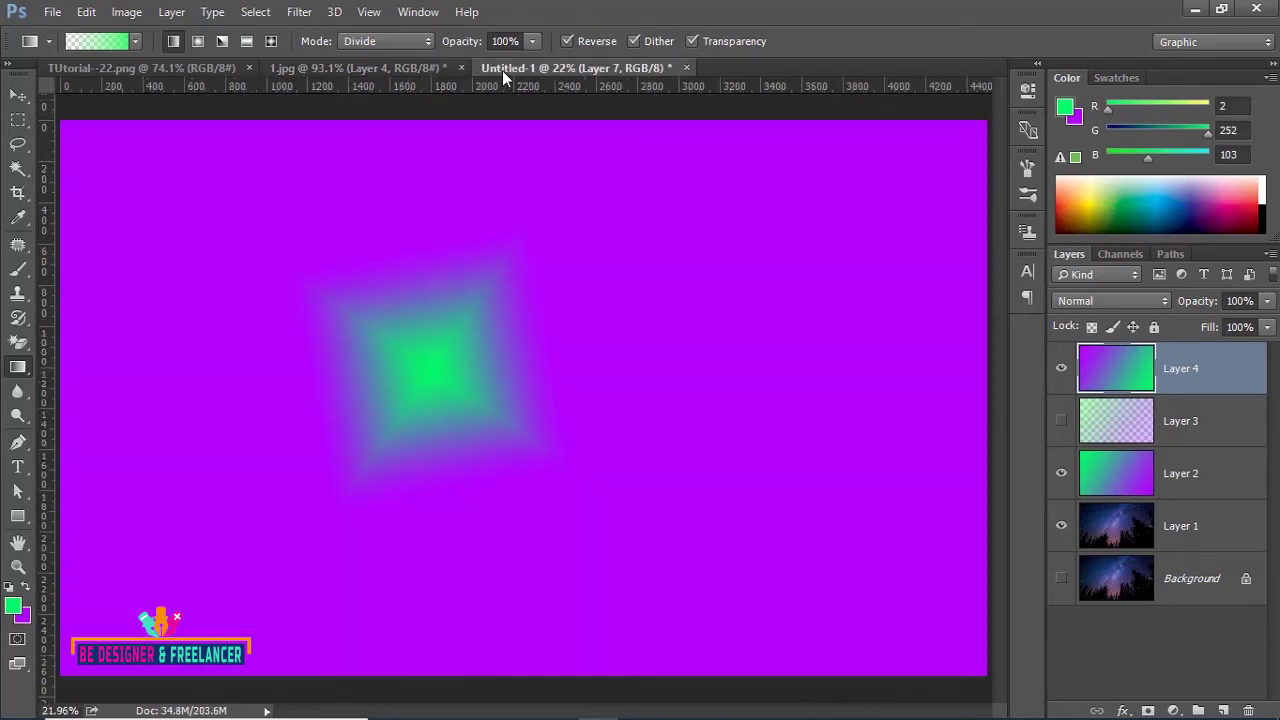
pyautogui.click(1059, 369)
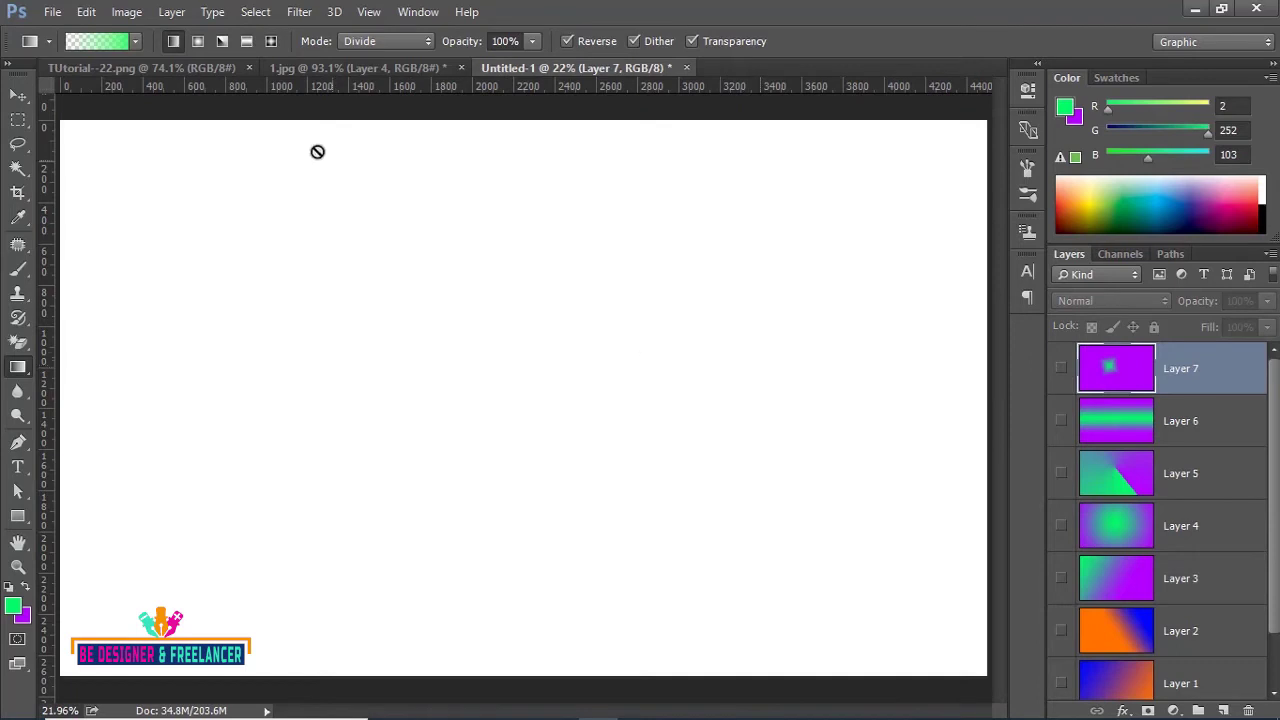
pyautogui.click(135, 41)
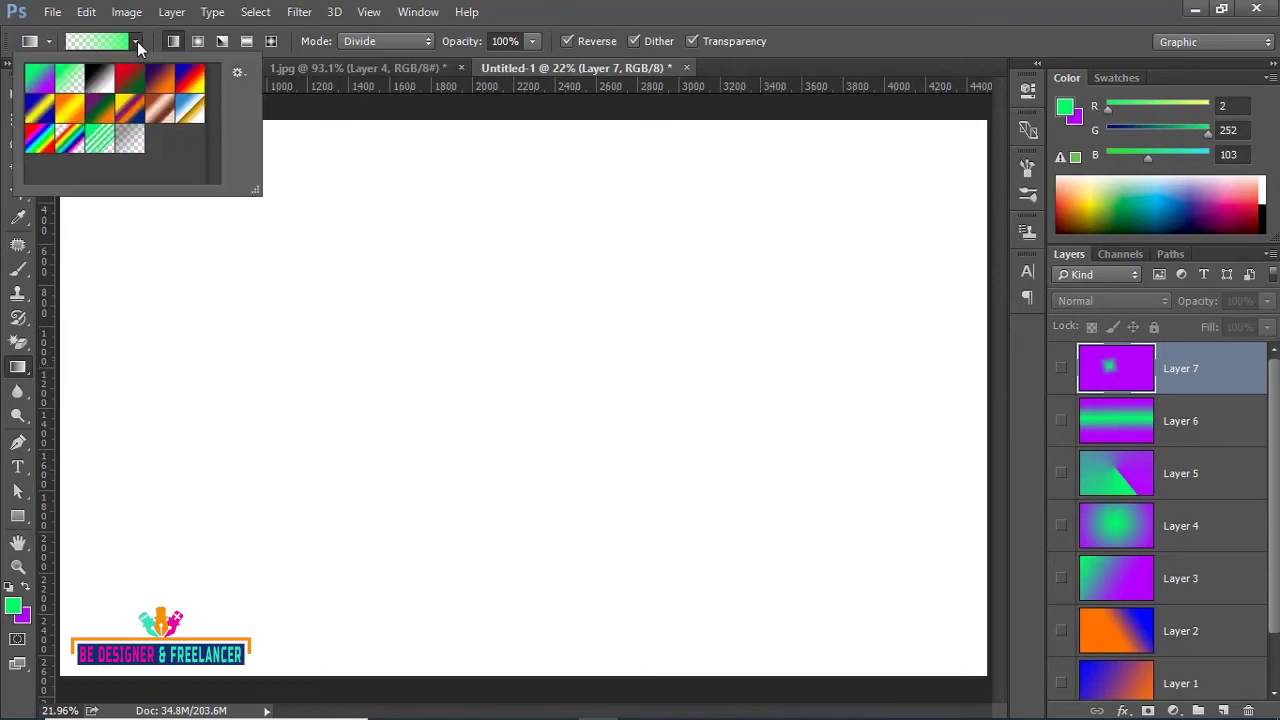
pyautogui.click(77, 82)
pyautogui.click(568, 39)
pyautogui.click(568, 40)
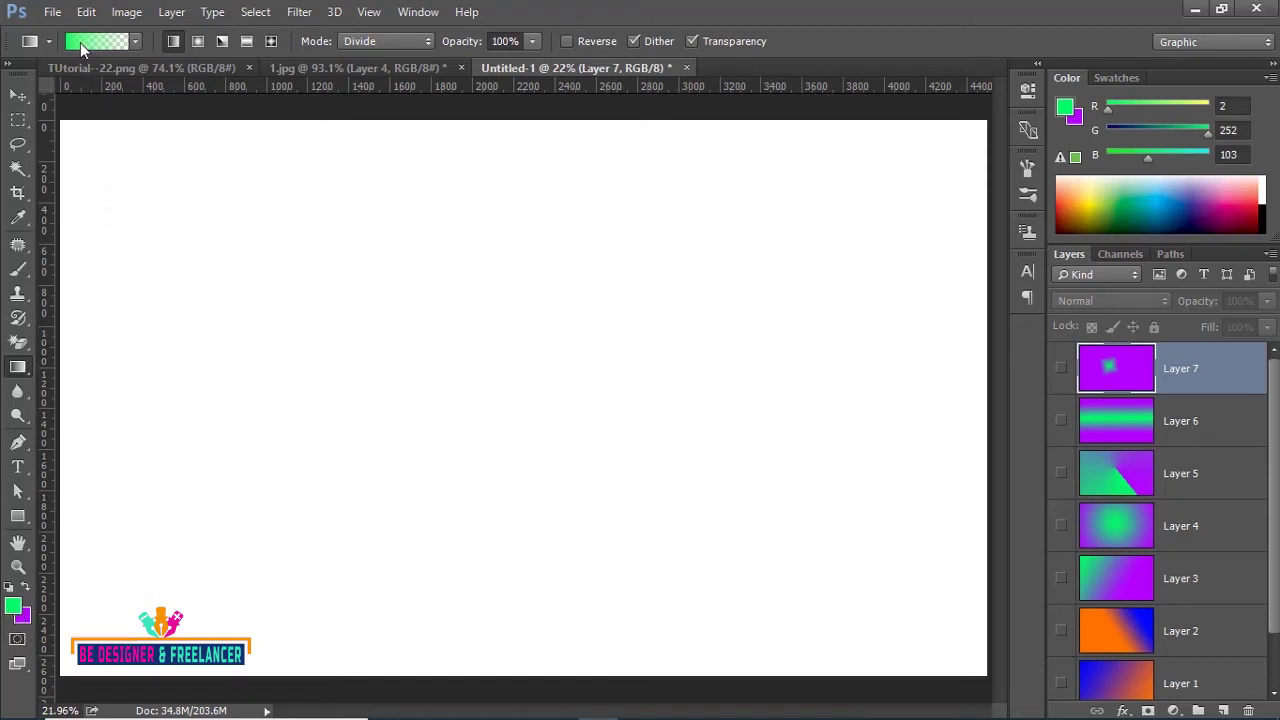
# - Set the foreground colour to red (R 252, G 2, B 61)
pyautogui.click(20, 612)
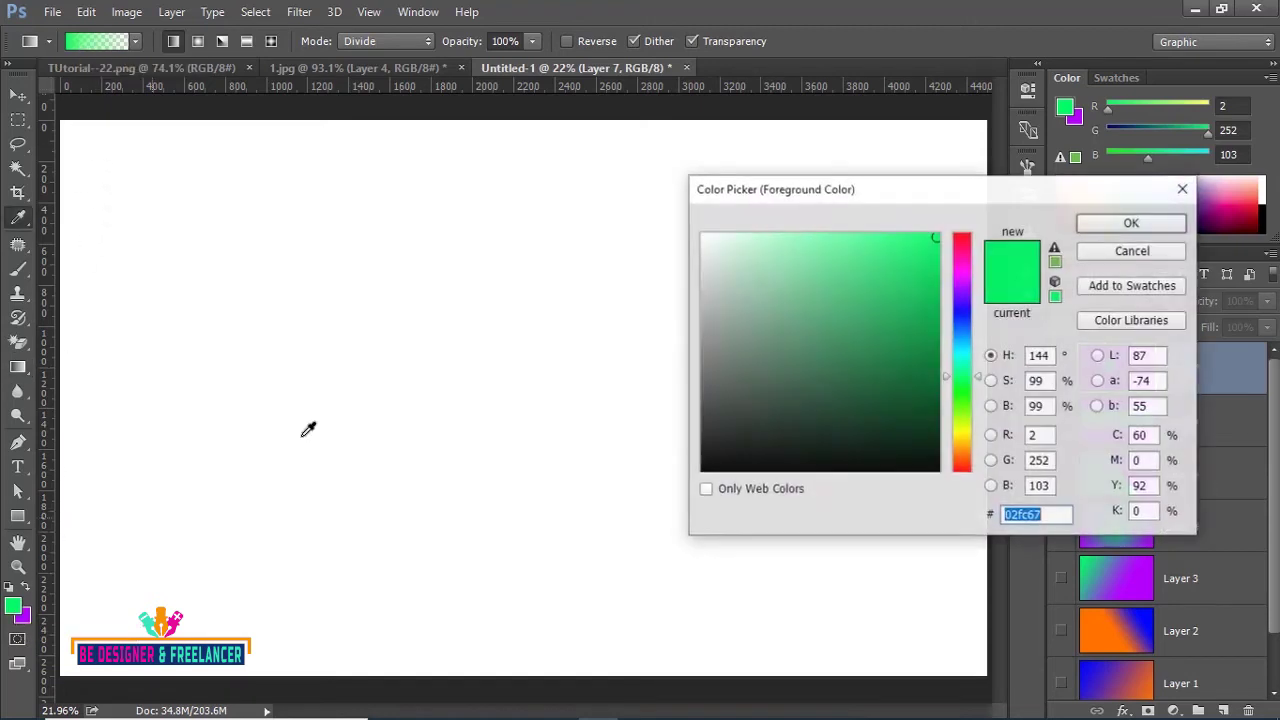
pyautogui.click(964, 242)
pyautogui.click(1120, 225)
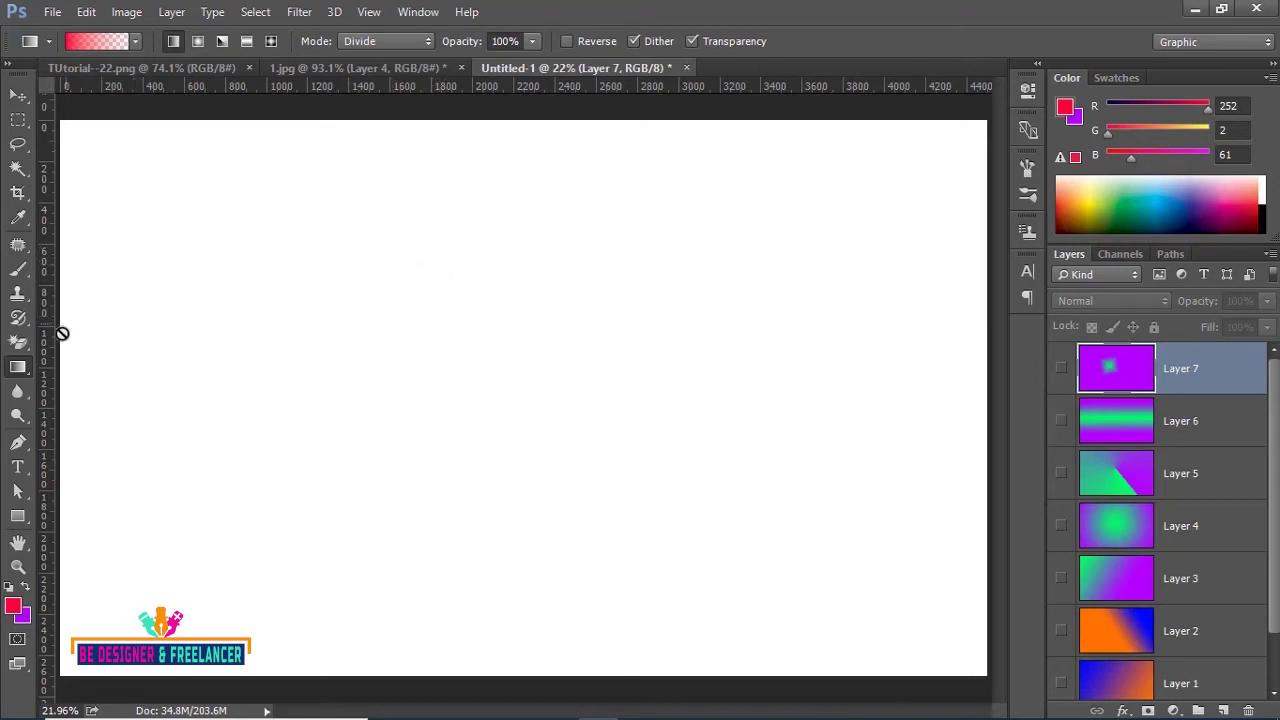
# - Add Layer 8 with a top-down red gradient and hide the Background layer
pyautogui.click(1224, 710)
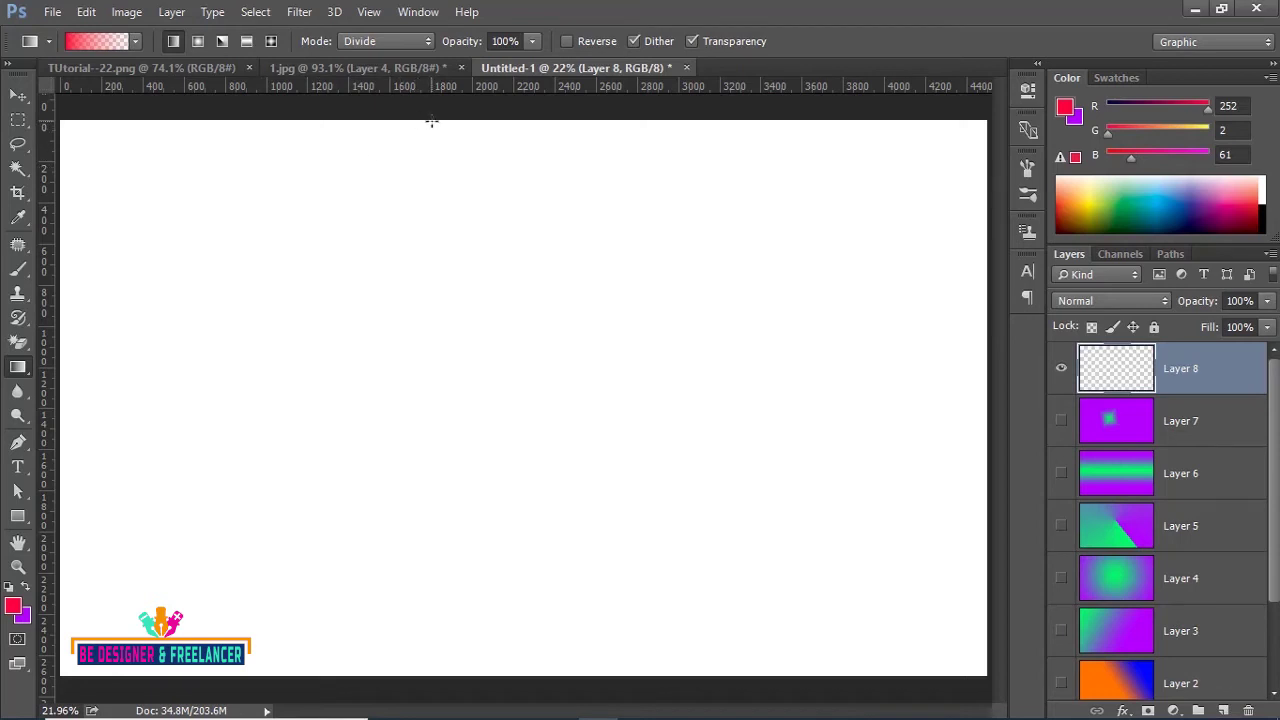
pyautogui.moveTo(431, 121); pyautogui.dragTo(431, 552)
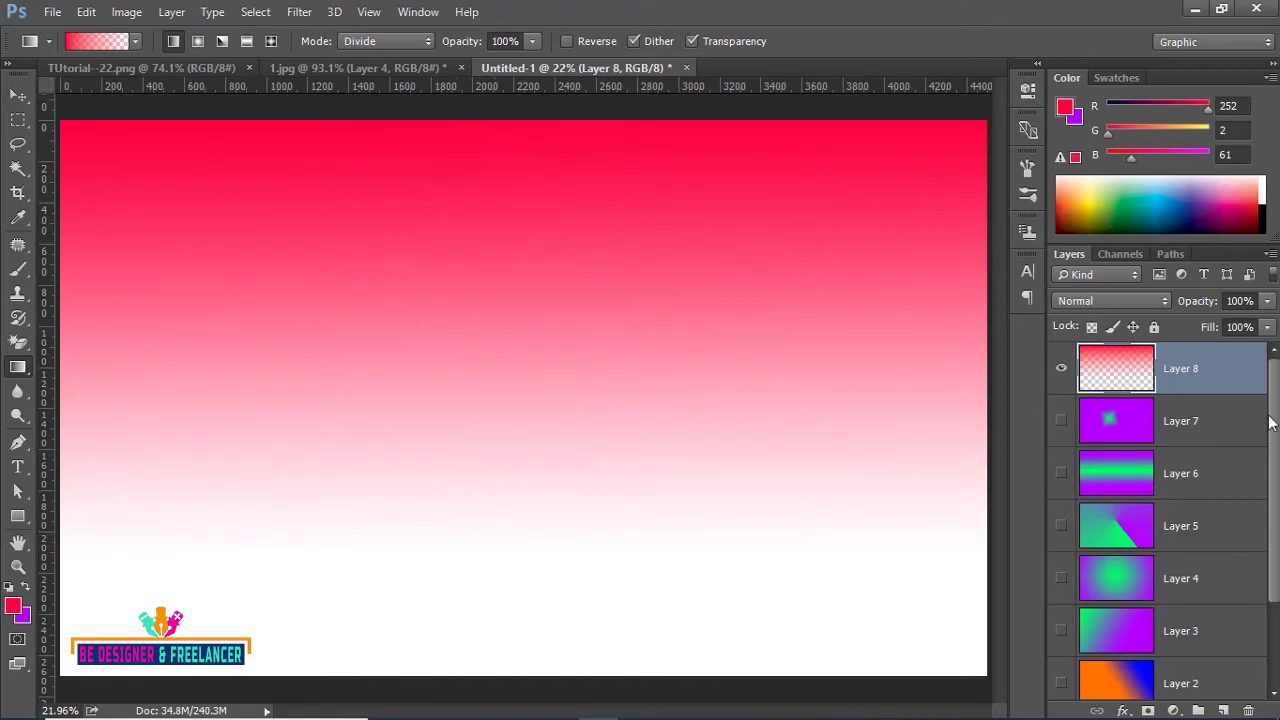
pyautogui.scroll(-2, 1192, 445)
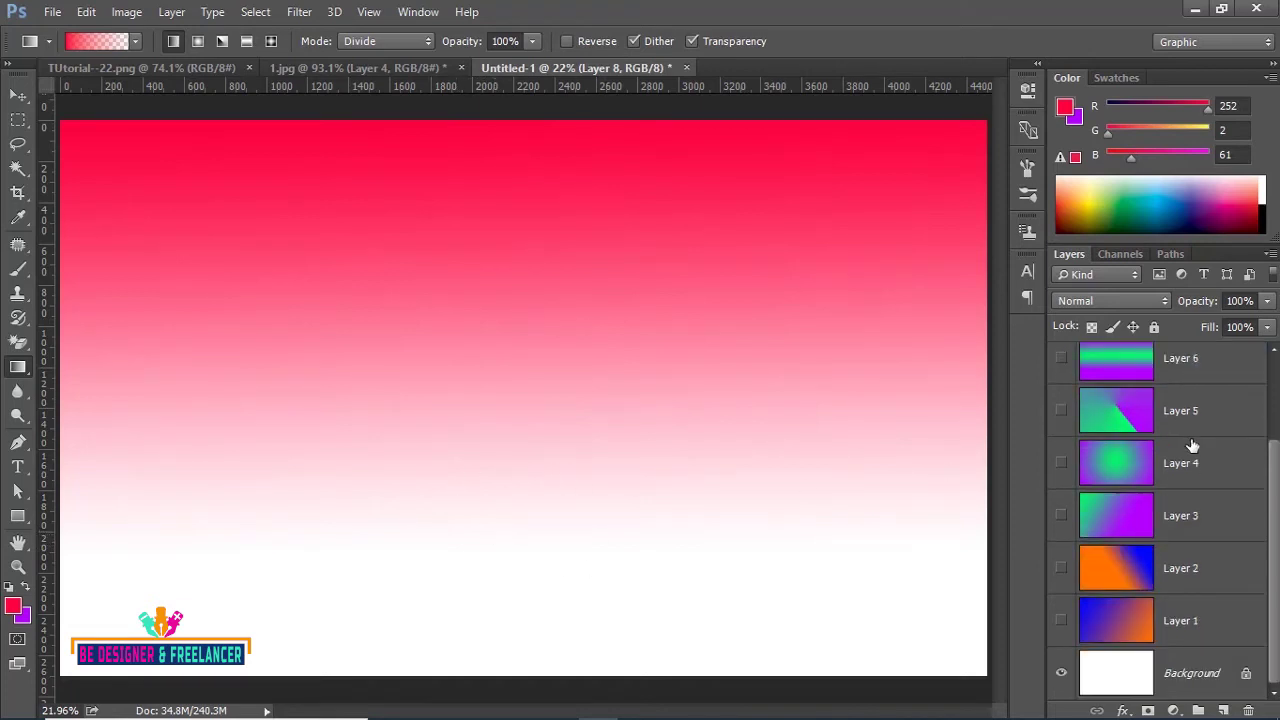
pyautogui.click(1062, 673)
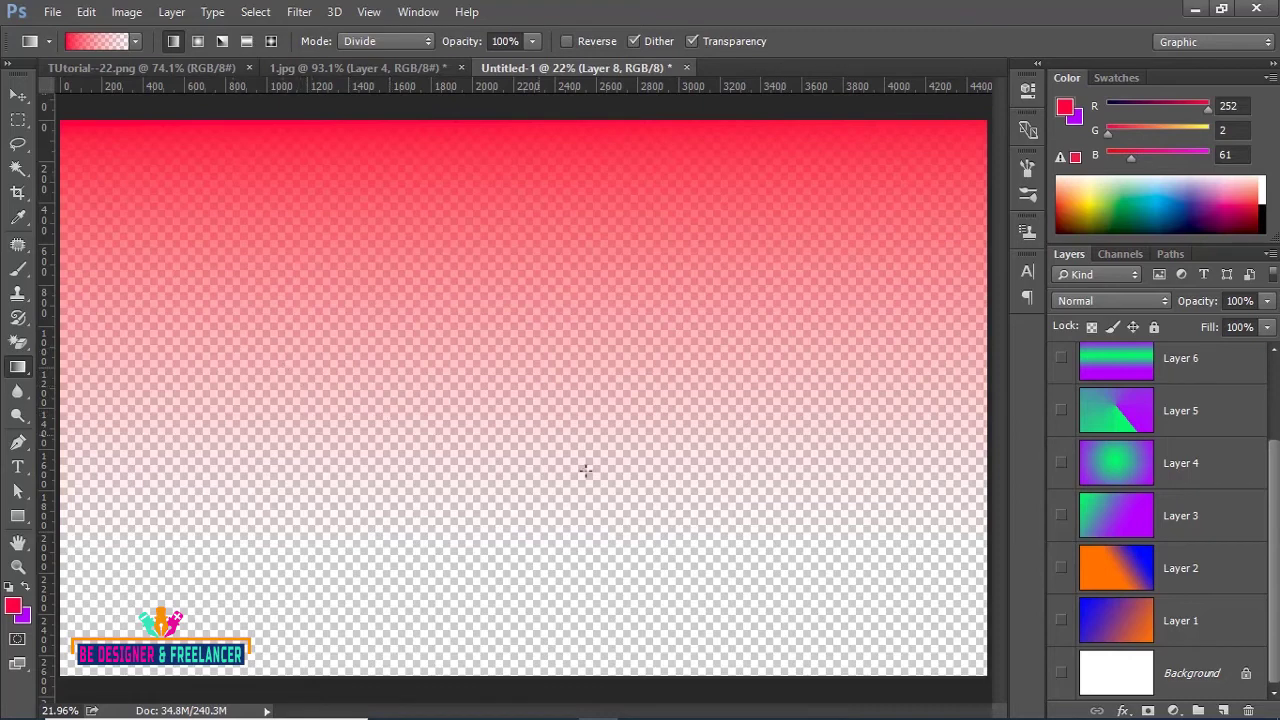
# - Add overlapping red-to-transparent gradients from the bottom, left, right and top edges
pyautogui.moveTo(568, 547); pyautogui.dragTo(563, 338)
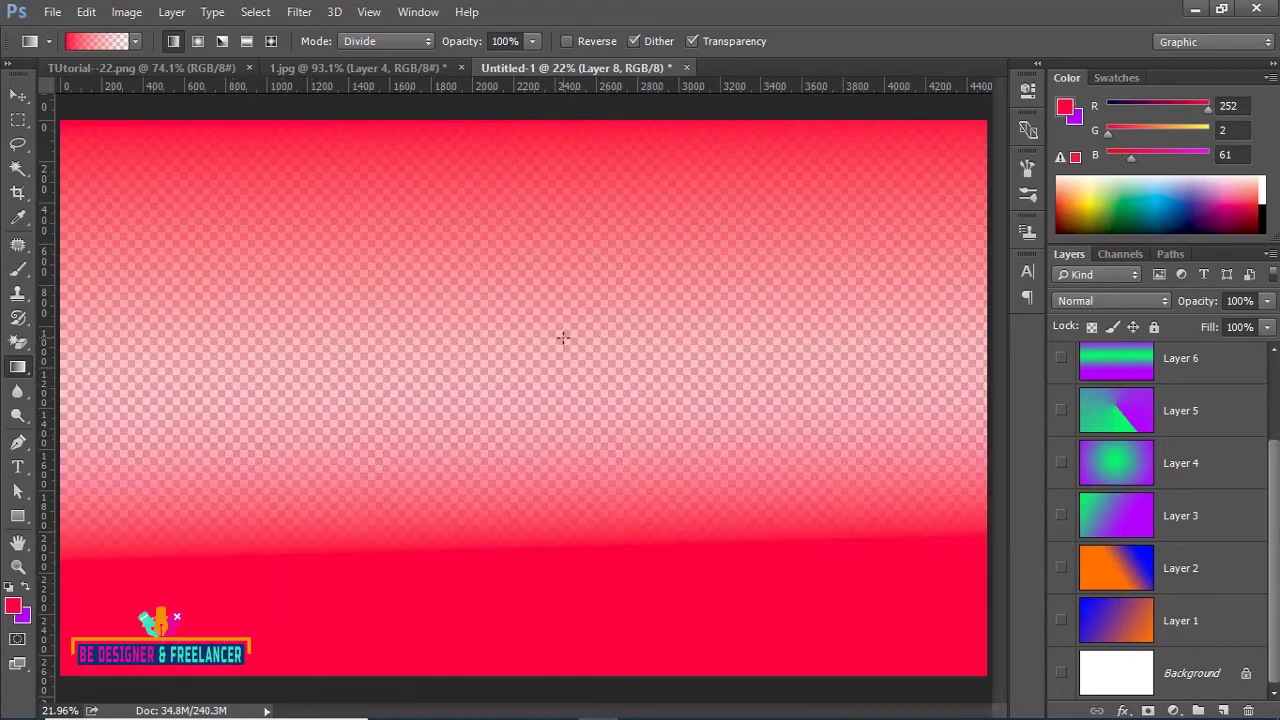
pyautogui.moveTo(80, 320); pyautogui.dragTo(578, 308)
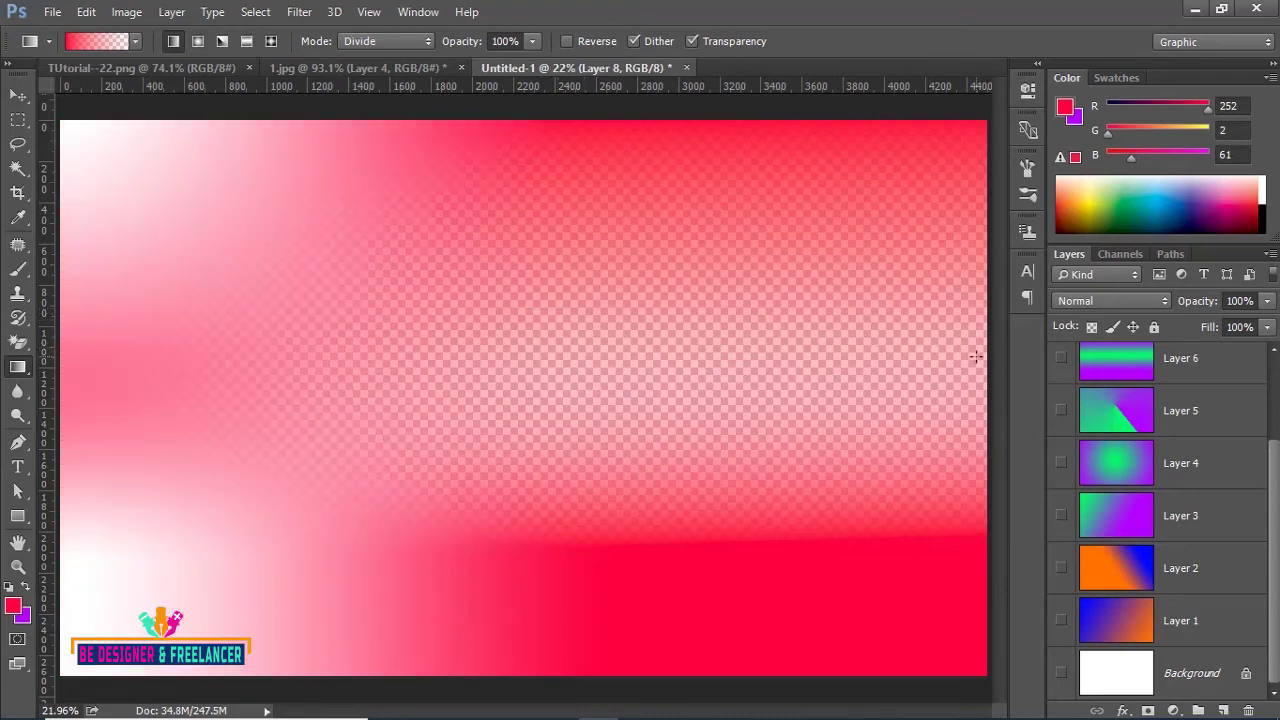
pyautogui.moveTo(975, 356); pyautogui.dragTo(547, 357)
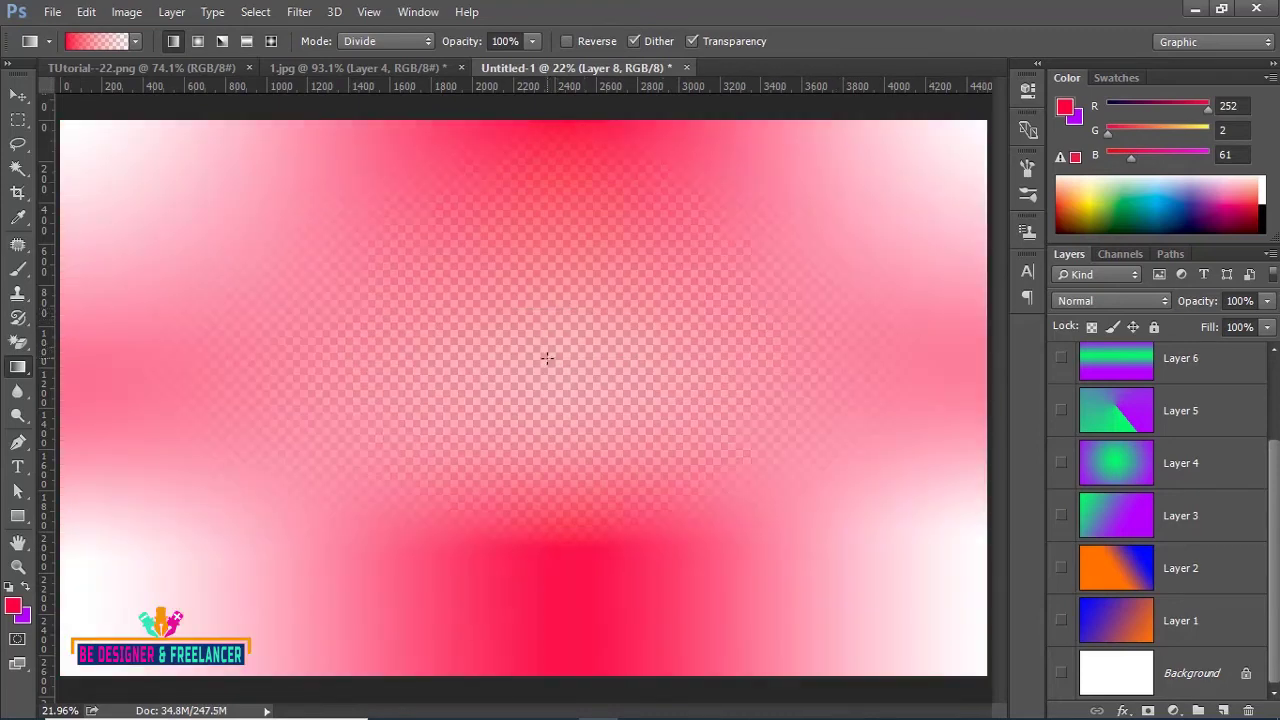
pyautogui.moveTo(540, 125); pyautogui.dragTo(538, 498)
pyautogui.scroll(3, 1250, 510)
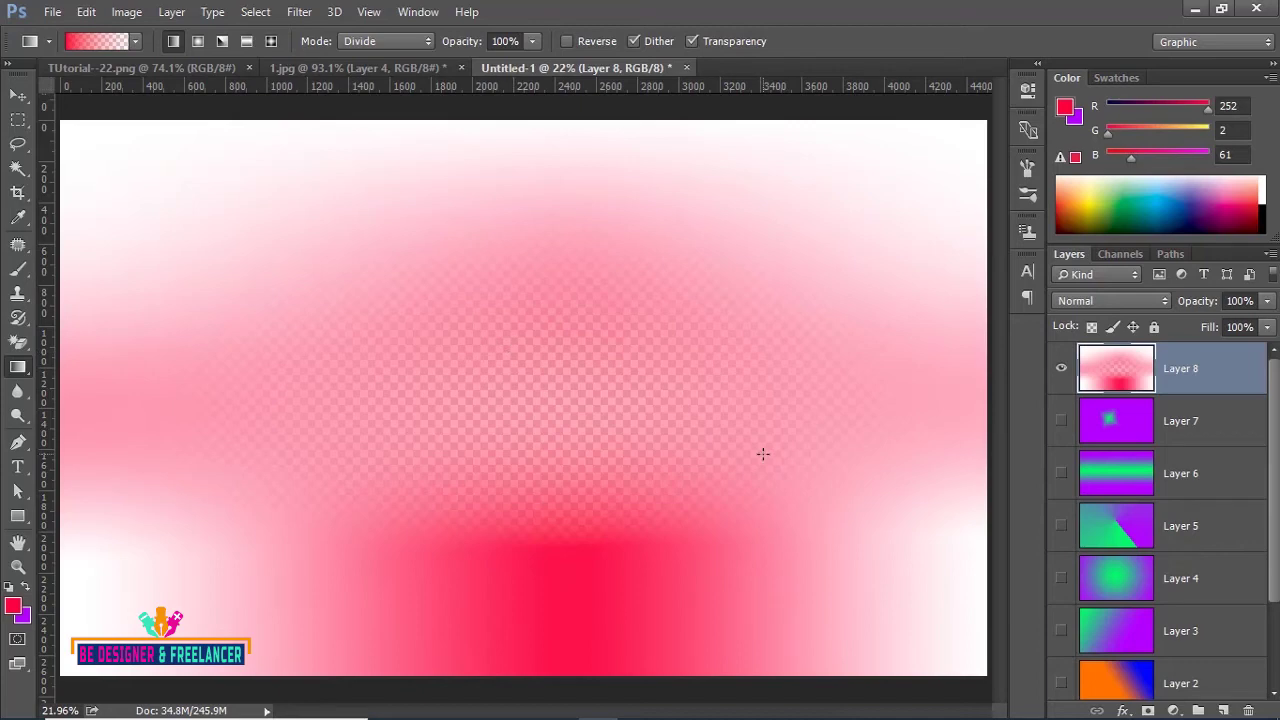
# - In 1.jpg, hide Layers 4 and 2 and select the Layer 1 starry photo
pyautogui.click(299, 70)
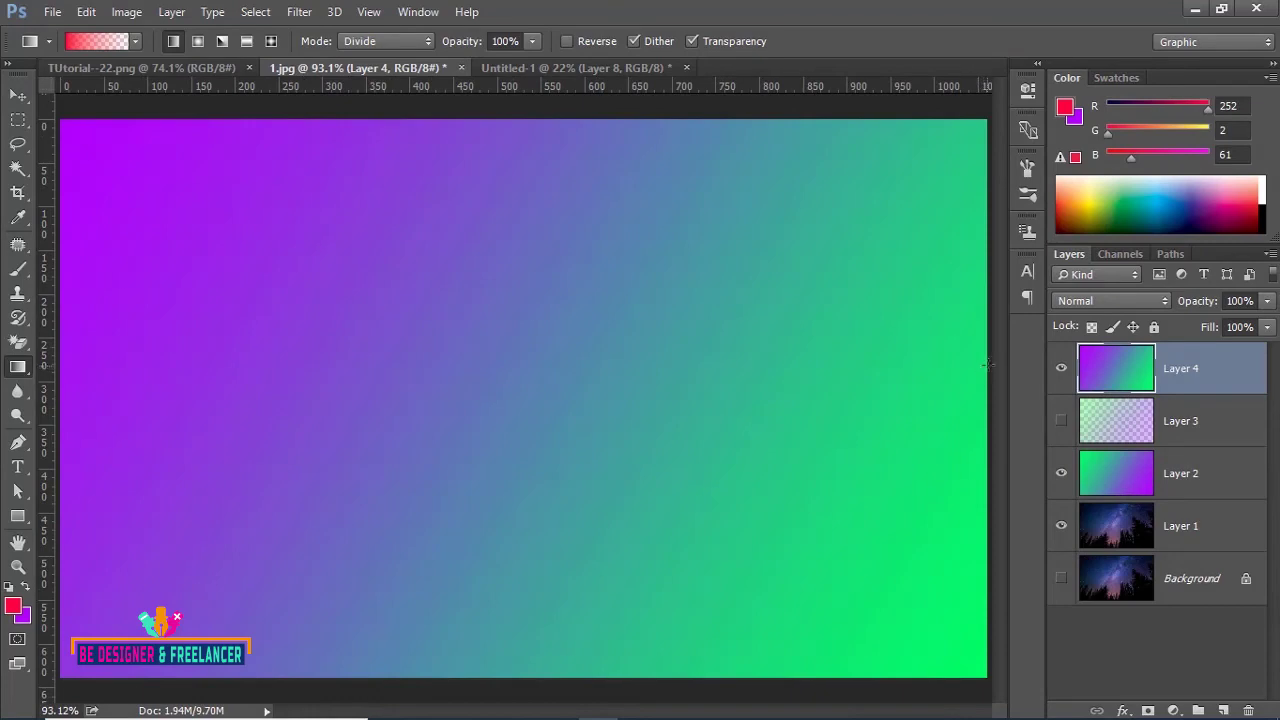
pyautogui.click(1060, 370)
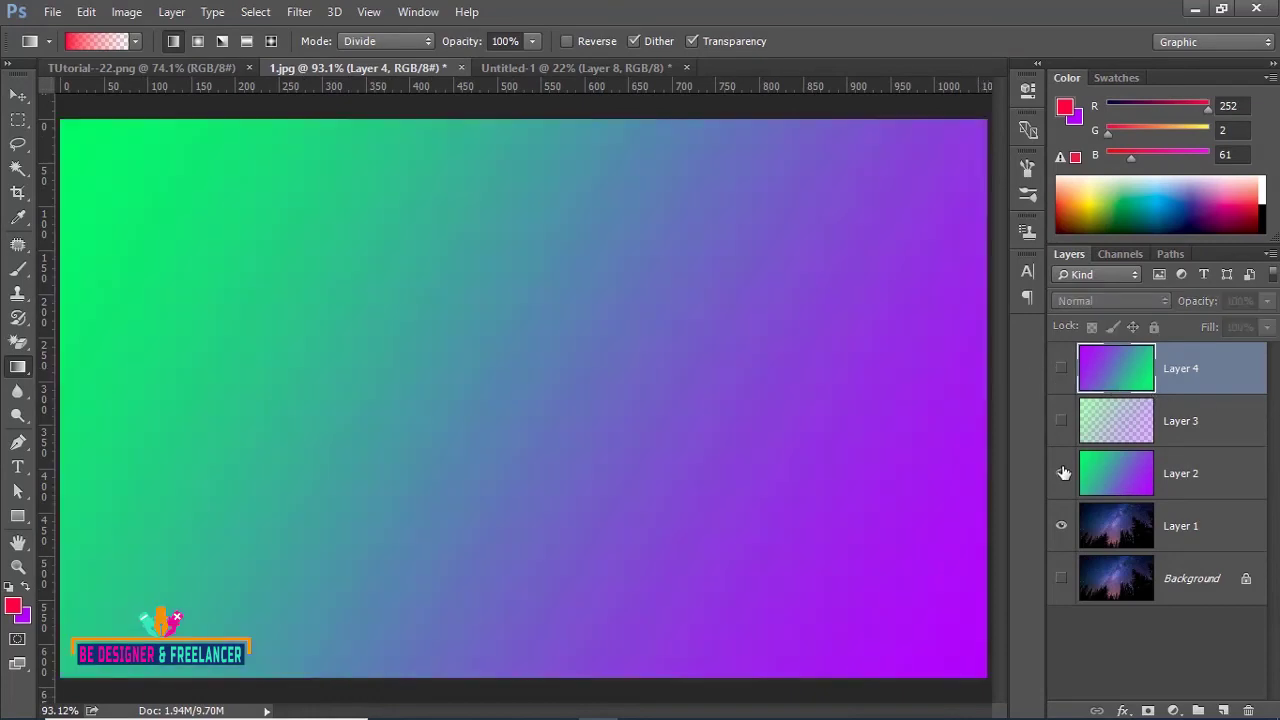
pyautogui.click(1062, 474)
pyautogui.keyDown('ctrl'); pyautogui.click(549, 318); pyautogui.keyUp('ctrl')
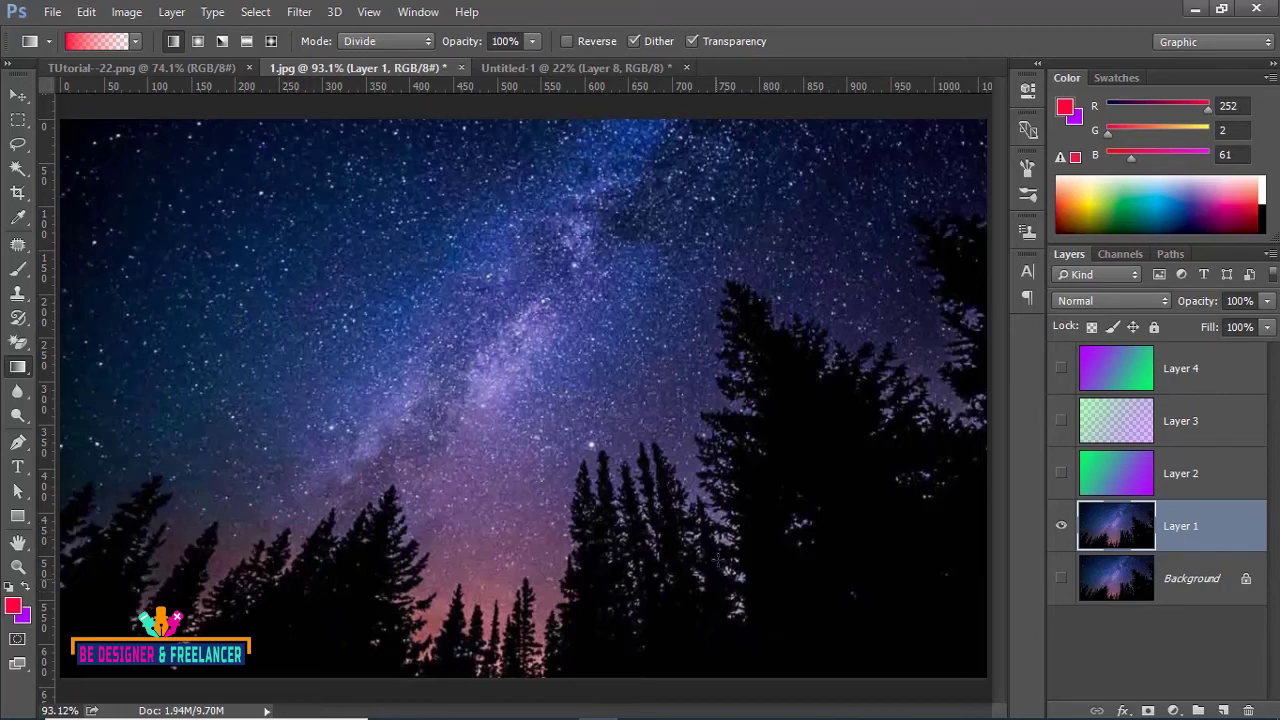
# - Set the foreground colour to dark navy (R 4, G 7, B 26)
pyautogui.click(13, 606)
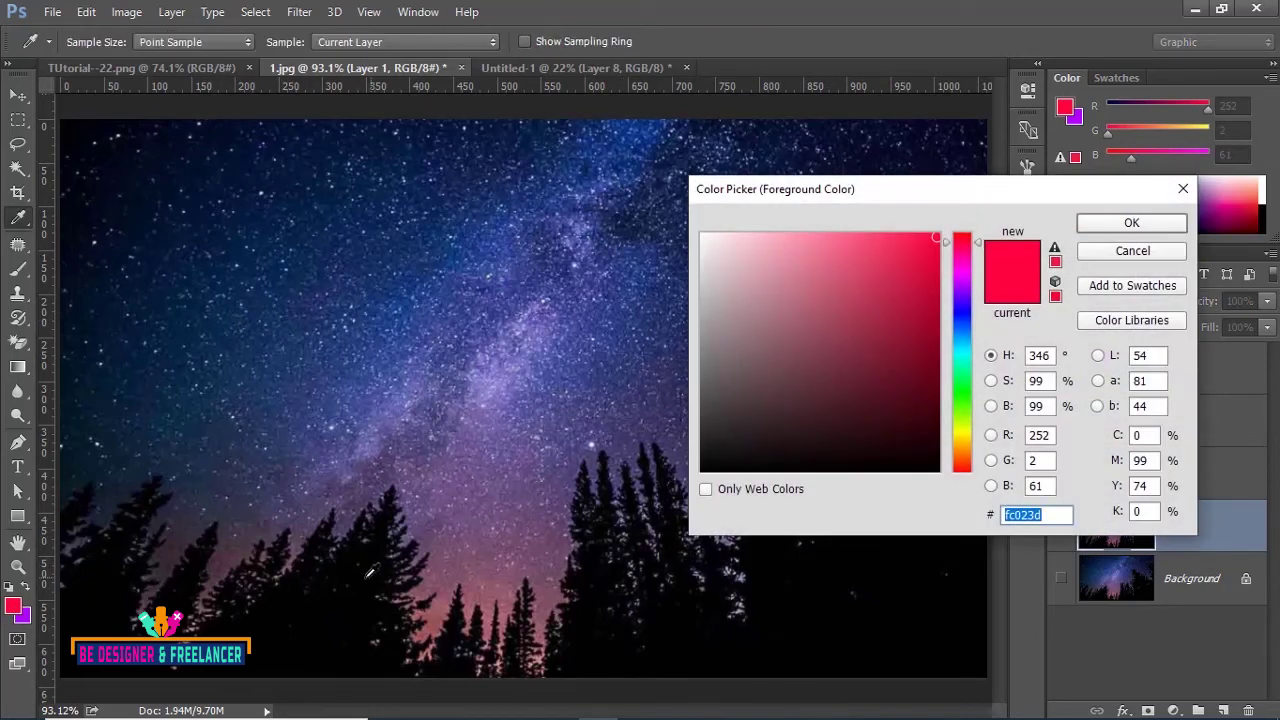
pyautogui.click(357, 573)
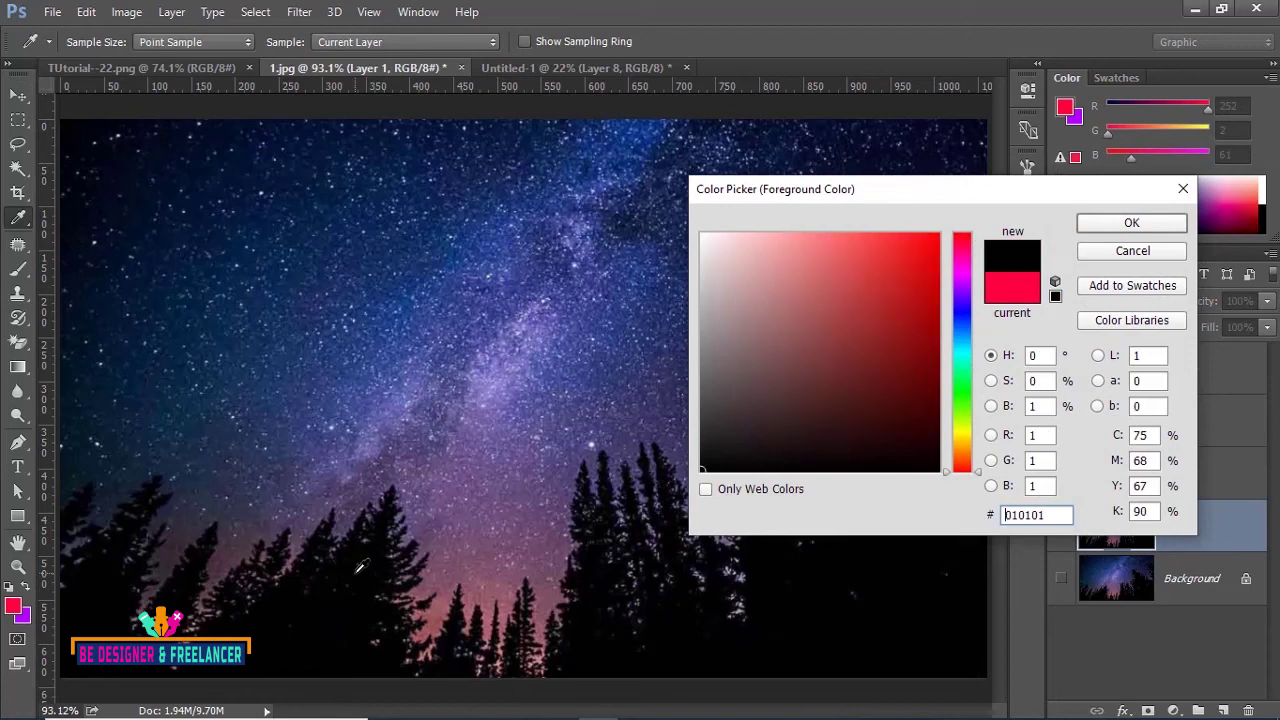
pyautogui.click(127, 162)
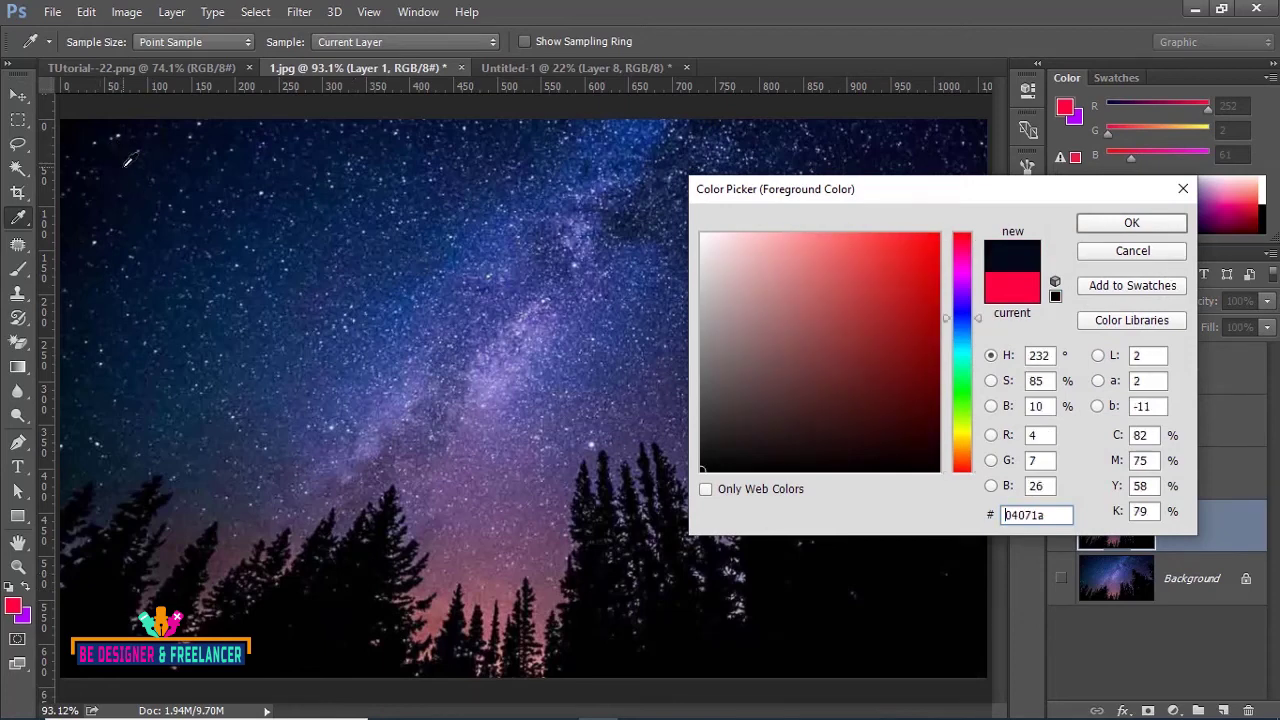
pyautogui.click(1131, 223)
pyautogui.press('g')
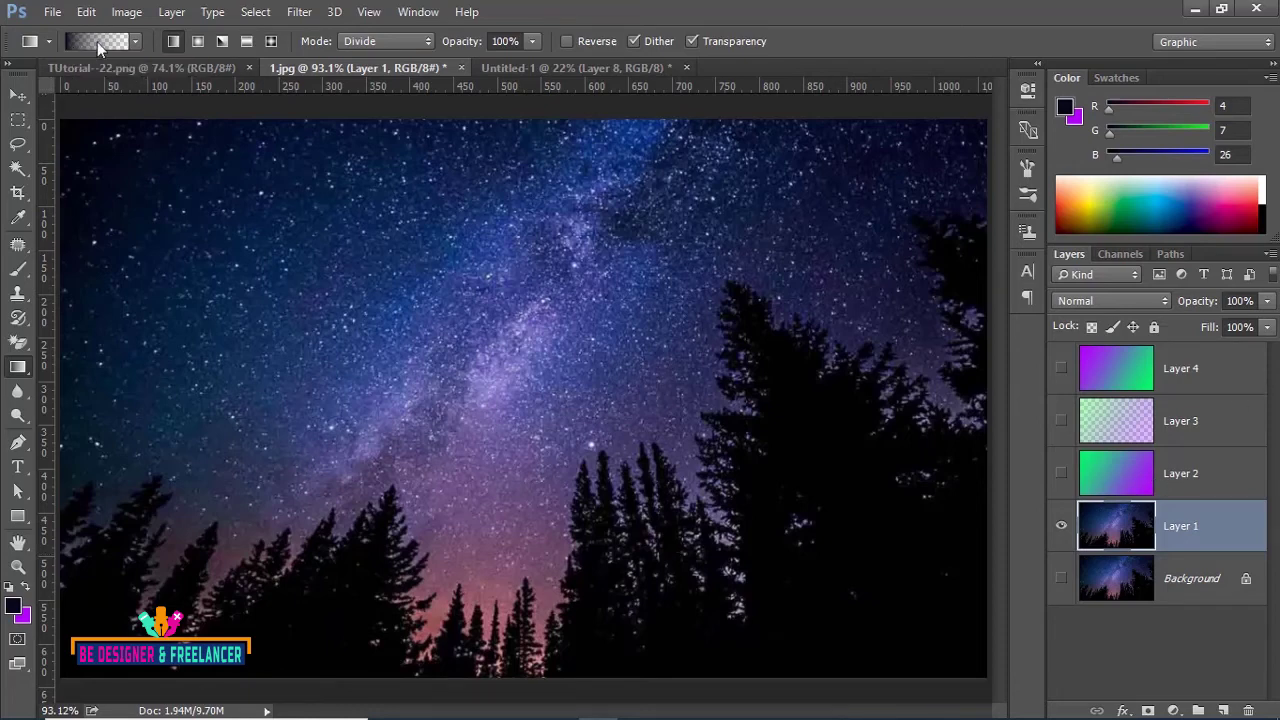
# - Add Layer 5 above Layer 4 with a navy-to-transparent gradient darkening the upper sky
pyautogui.click(1201, 396)
pyautogui.click(1223, 710)
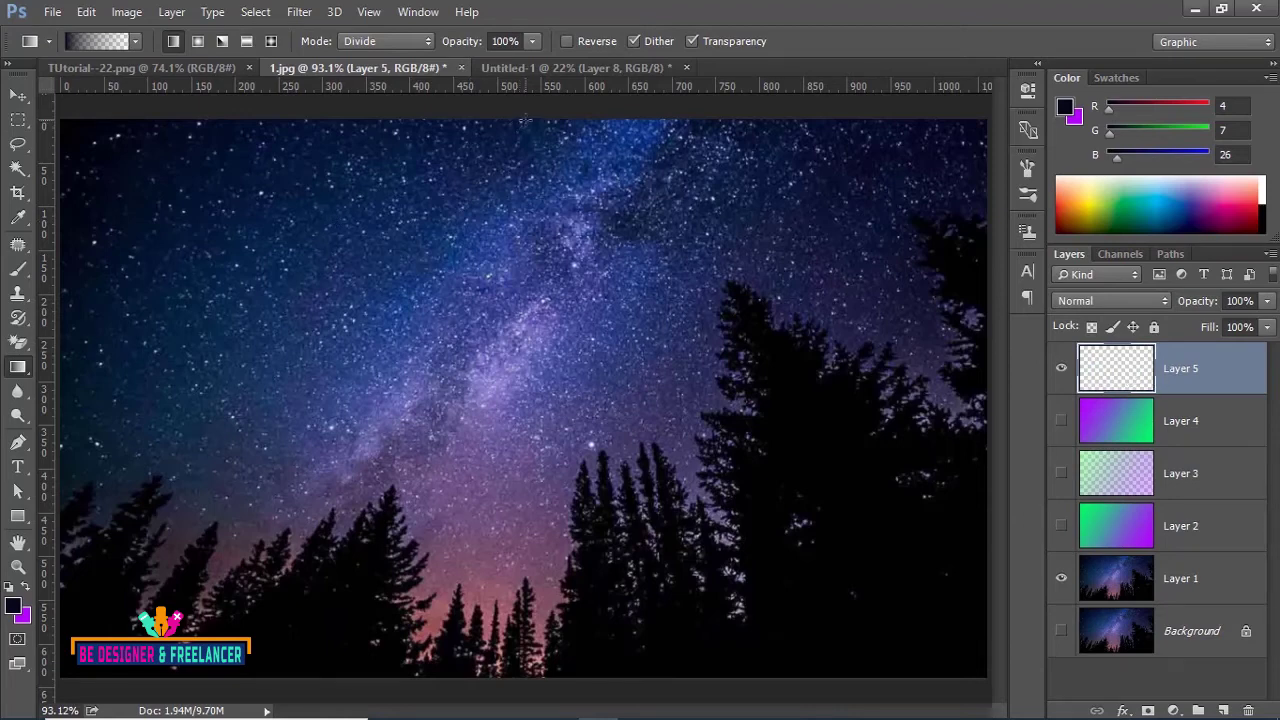
pyautogui.moveTo(526, 120); pyautogui.dragTo(521, 515)
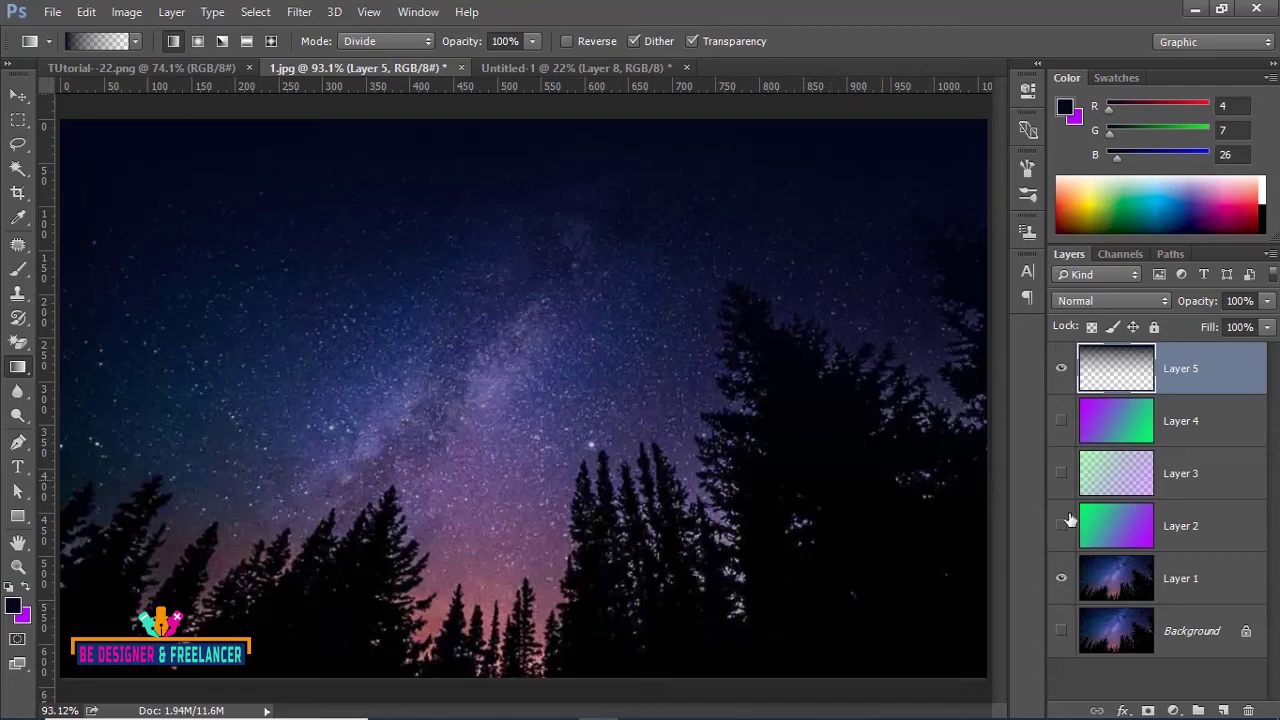
# - Toggle Layer 1's visibility back on and return to Untitled-1
pyautogui.click(1061, 580)
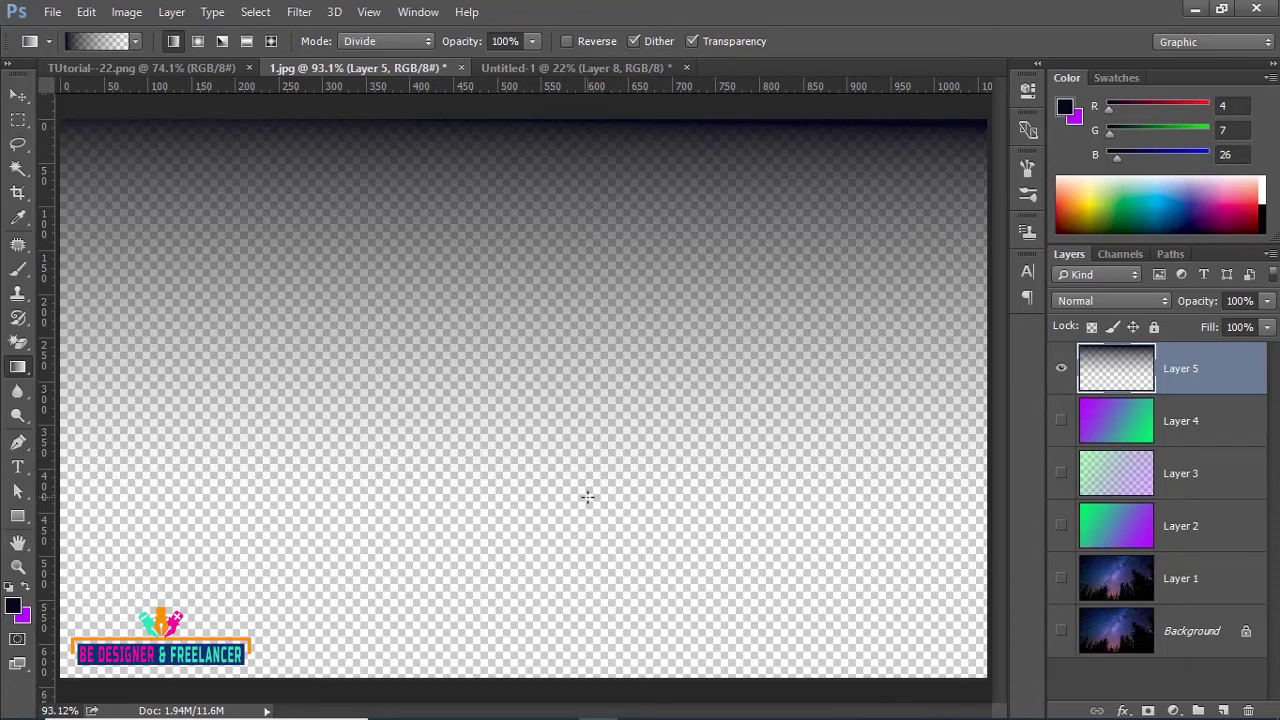
pyautogui.click(1061, 578)
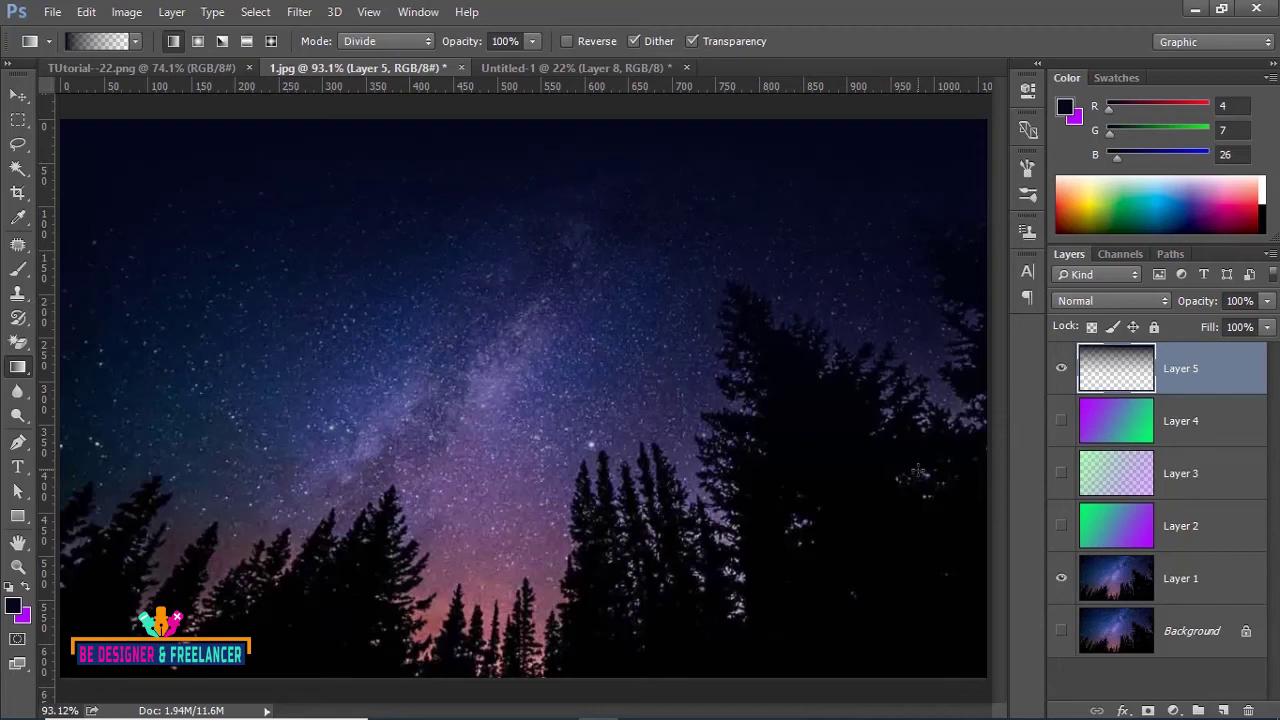
pyautogui.click(519, 67)
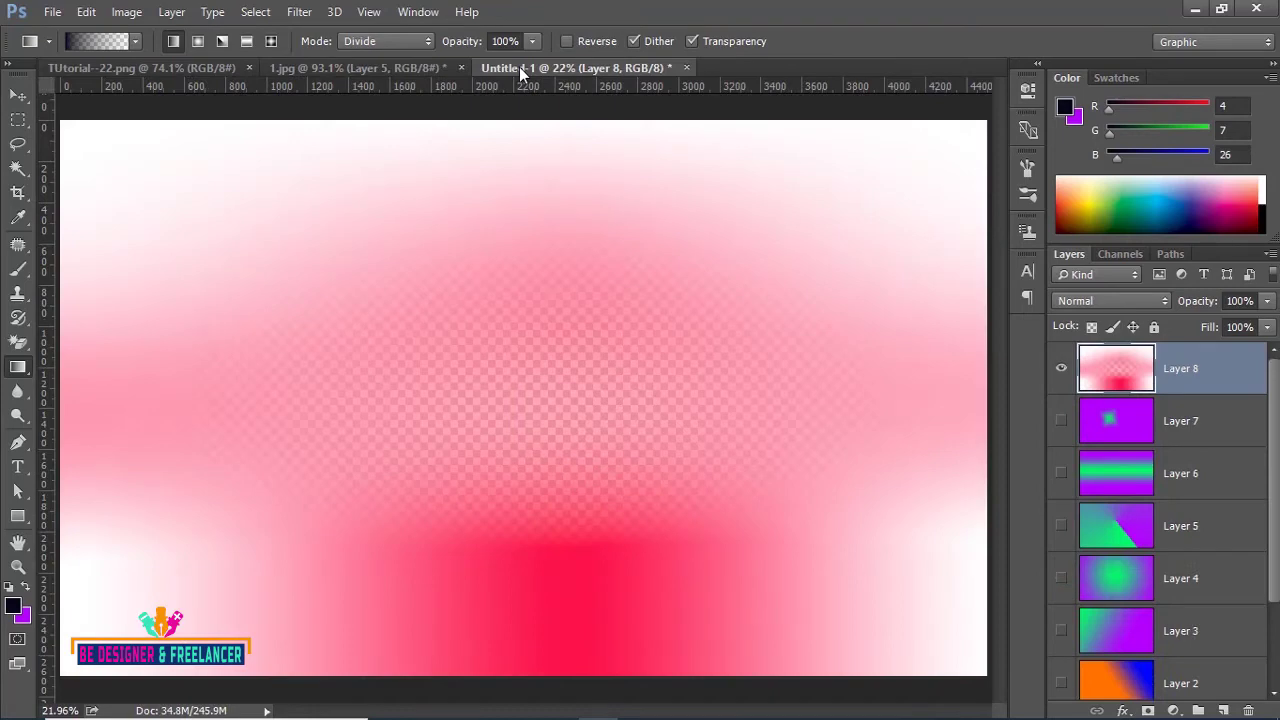
# - Hide Layer 8, add Layer 9, and marquee a small rectangle near the top-left
pyautogui.click(1064, 369)
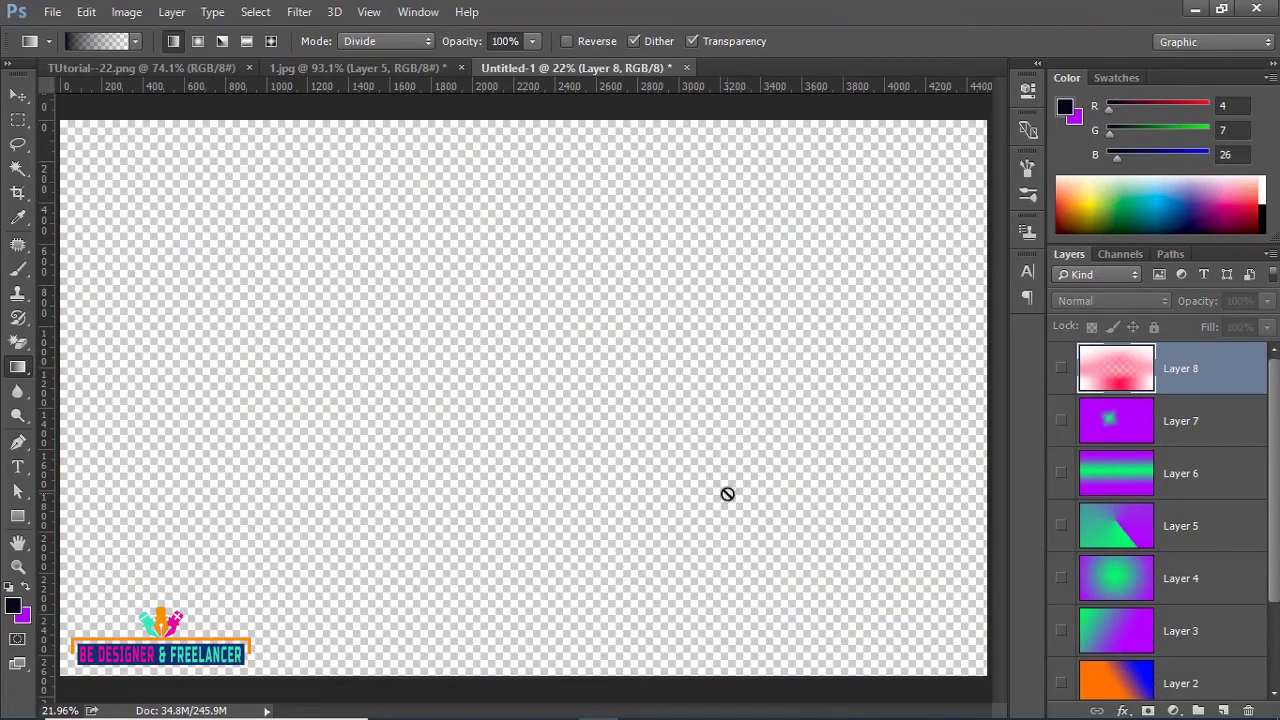
pyautogui.click(1222, 709)
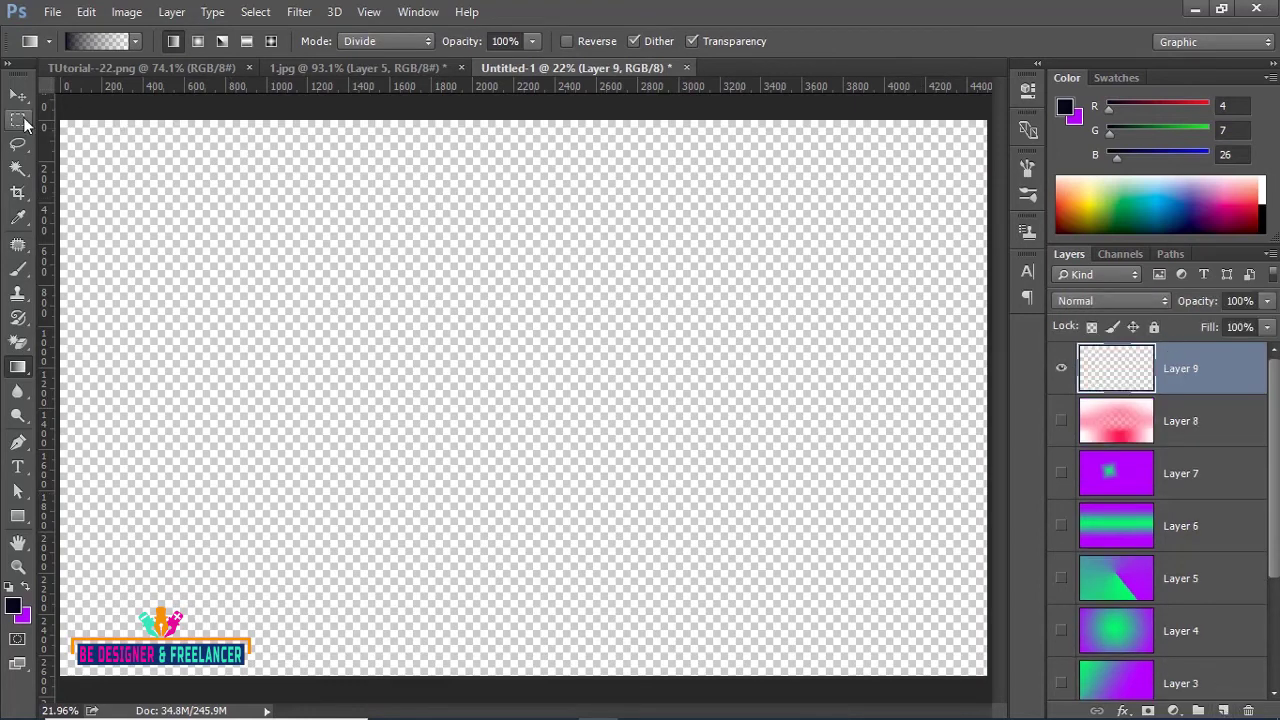
pyautogui.click(18, 119)
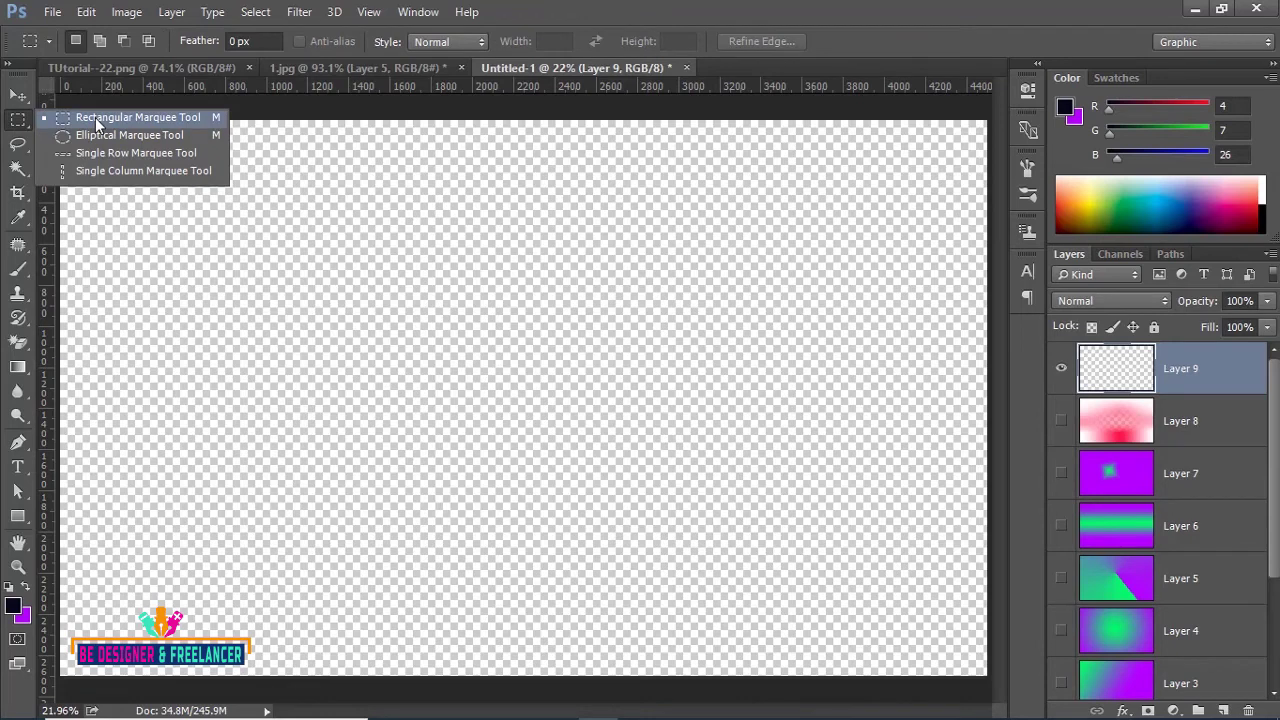
pyautogui.click(97, 123)
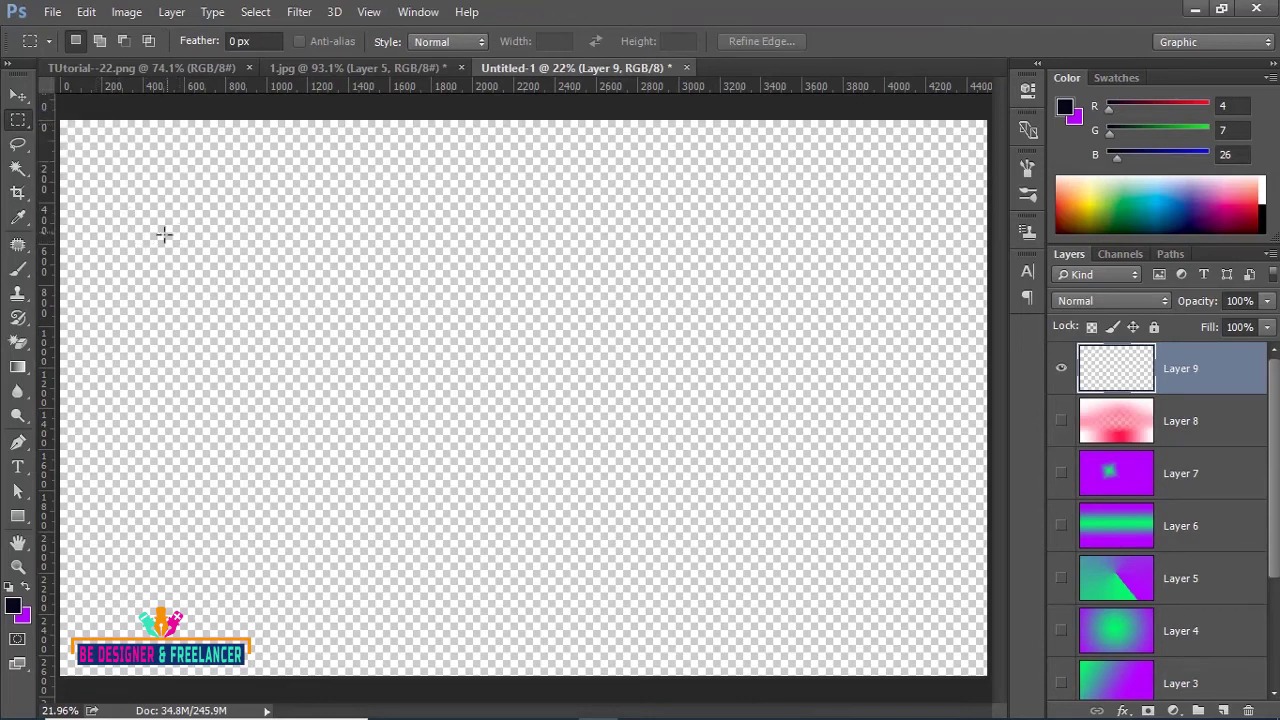
pyautogui.moveTo(149, 235); pyautogui.dragTo(339, 301)
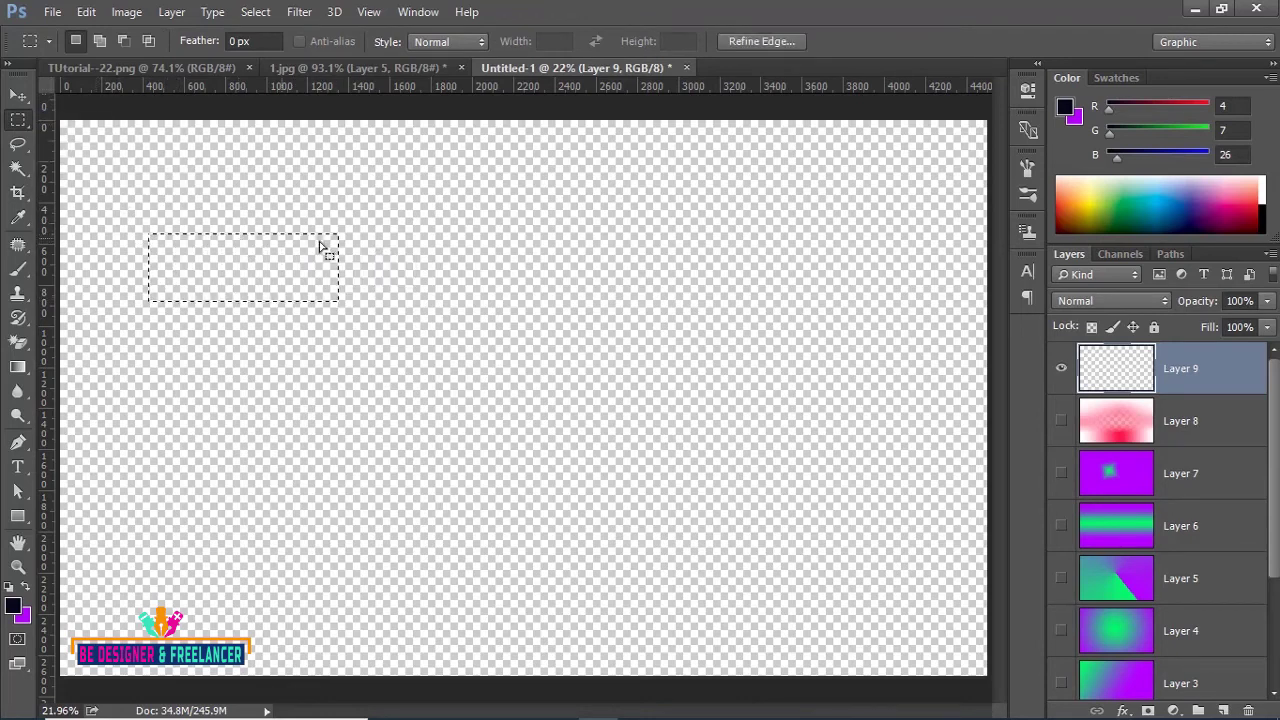
pyautogui.click(18, 367)
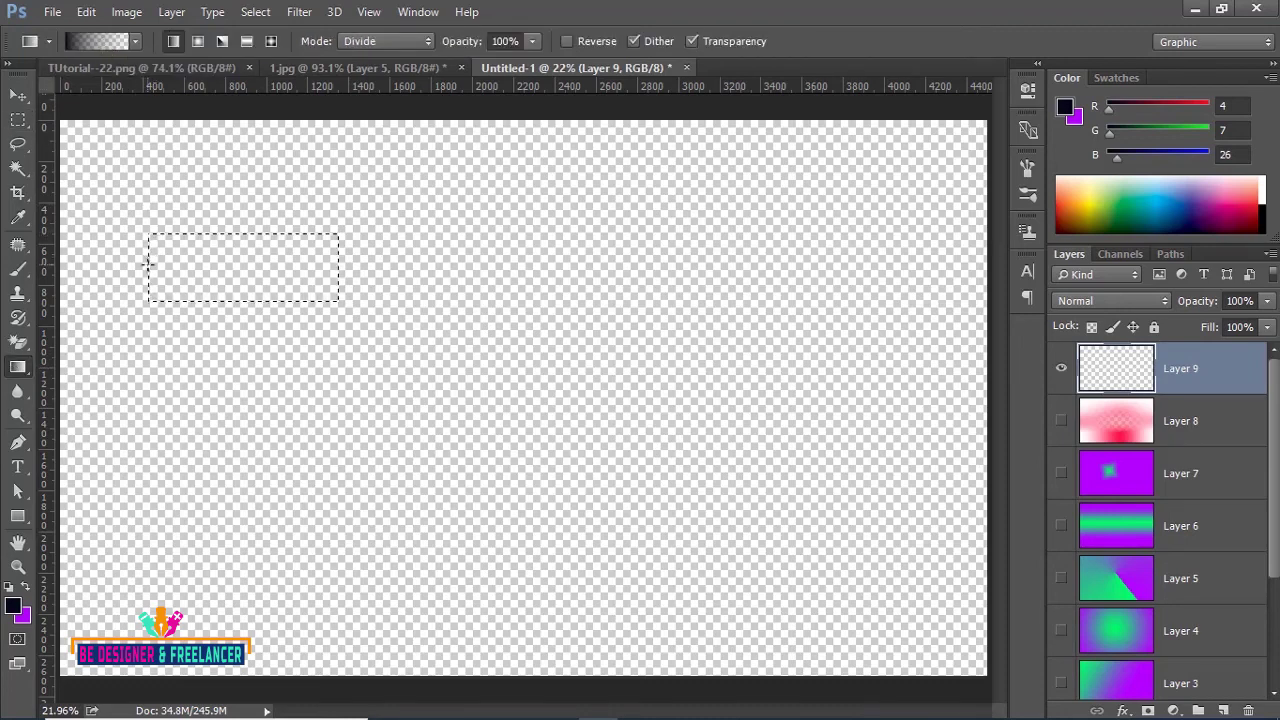
# - Fill the rectangle with a dark-to-transparent gradient, deselect, hide Layer 9, show Background
pyautogui.moveTo(148, 262); pyautogui.dragTo(287, 266)
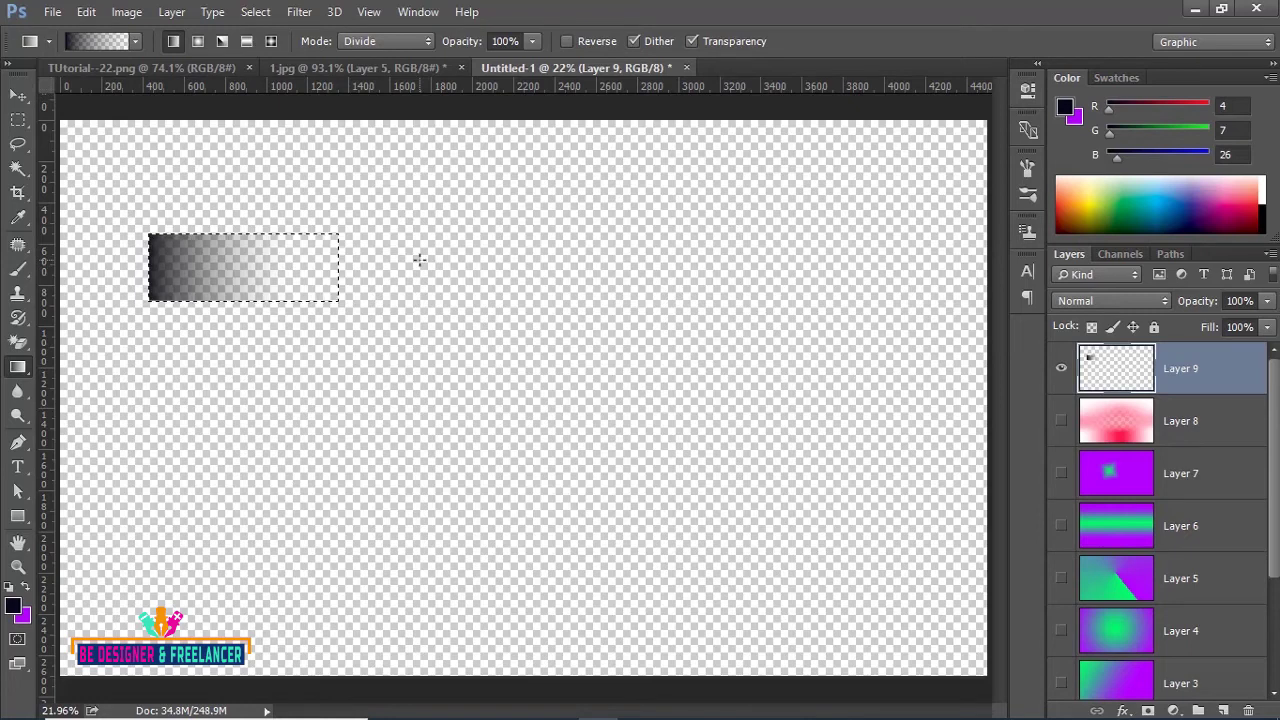
pyautogui.hotkey('ctrl', 'd')
pyautogui.click(1061, 368)
pyautogui.scroll(-3, 1173, 530)
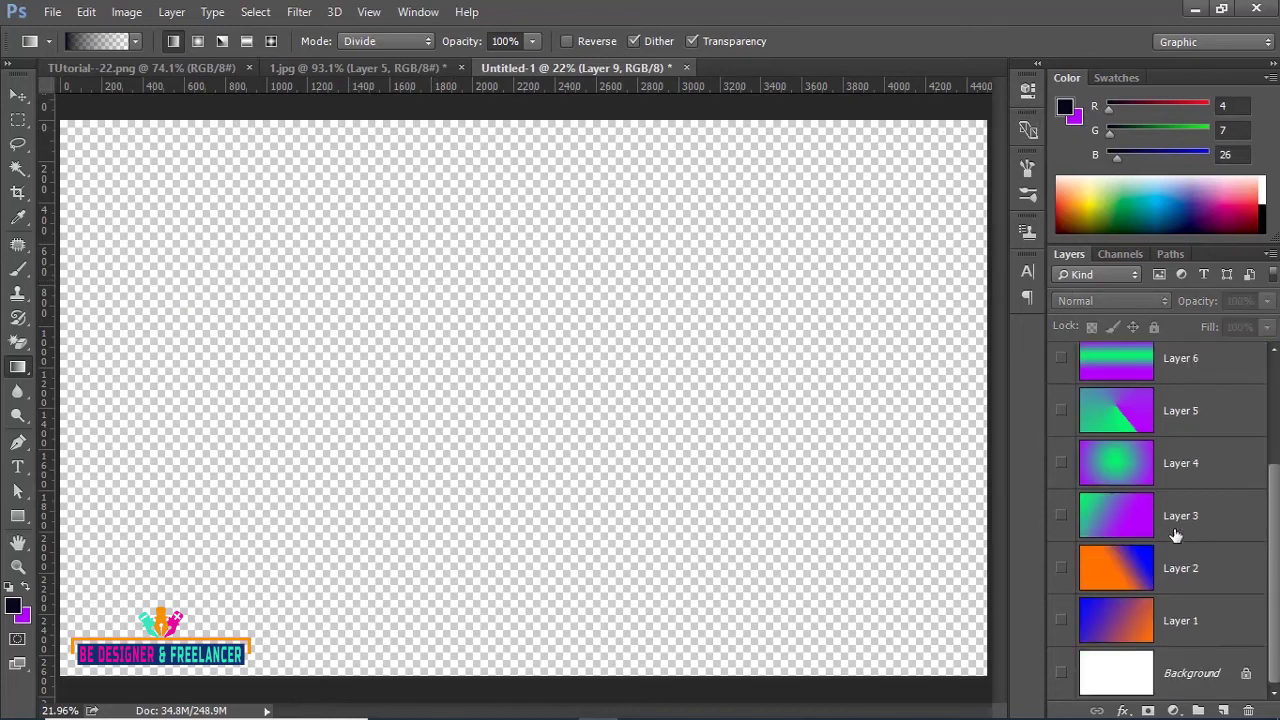
pyautogui.click(1061, 673)
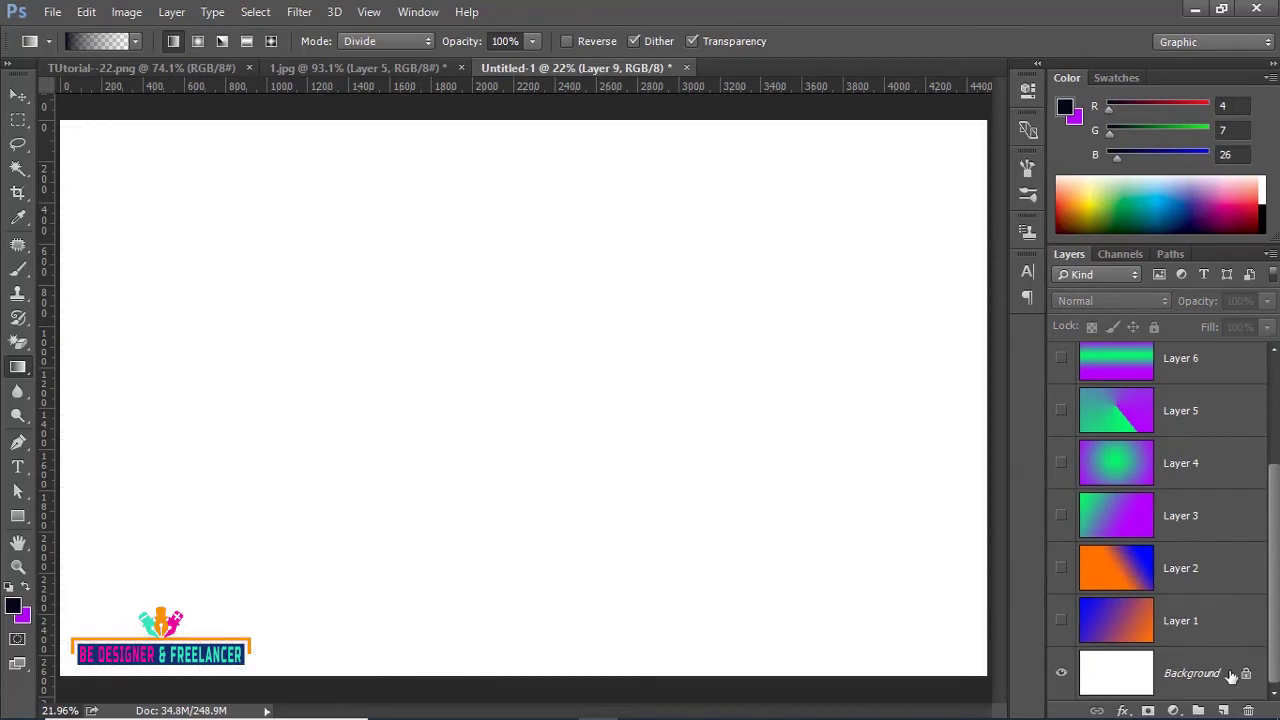
# - Create an empty Layer 10 at the top of Untitled-1's layer stack
pyautogui.scroll(3, 1215, 612)
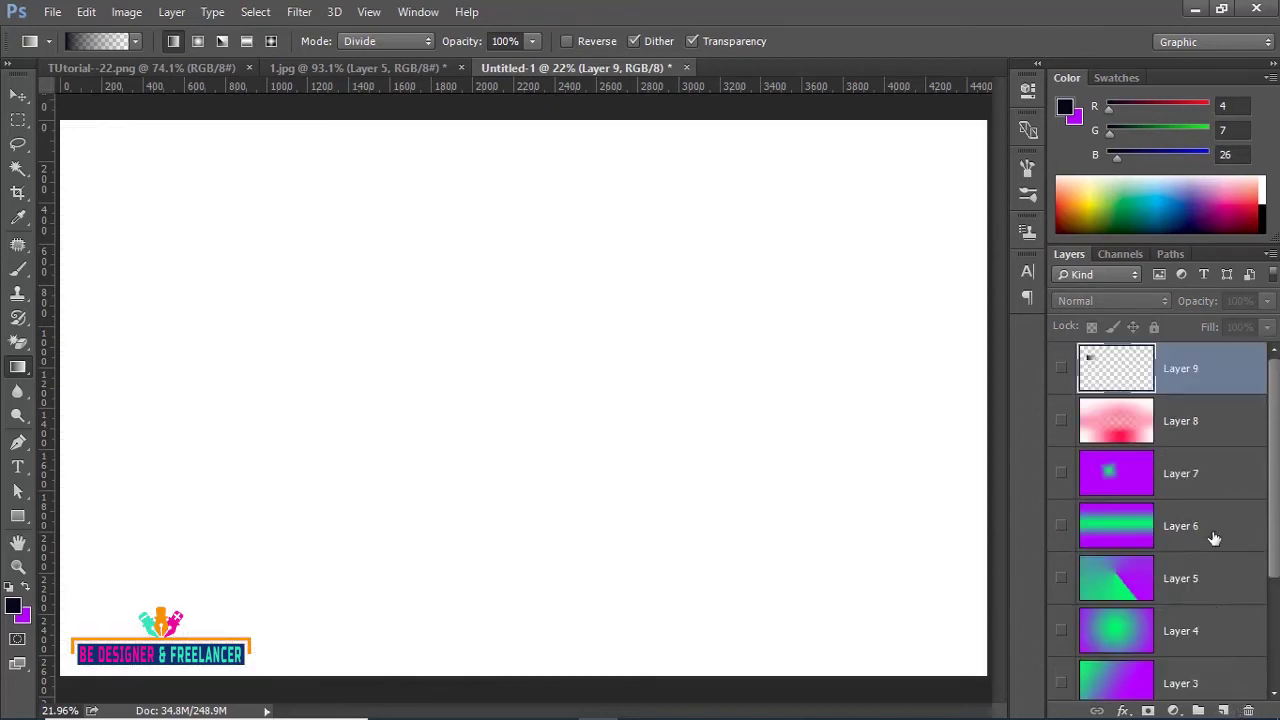
pyautogui.click(1222, 710)
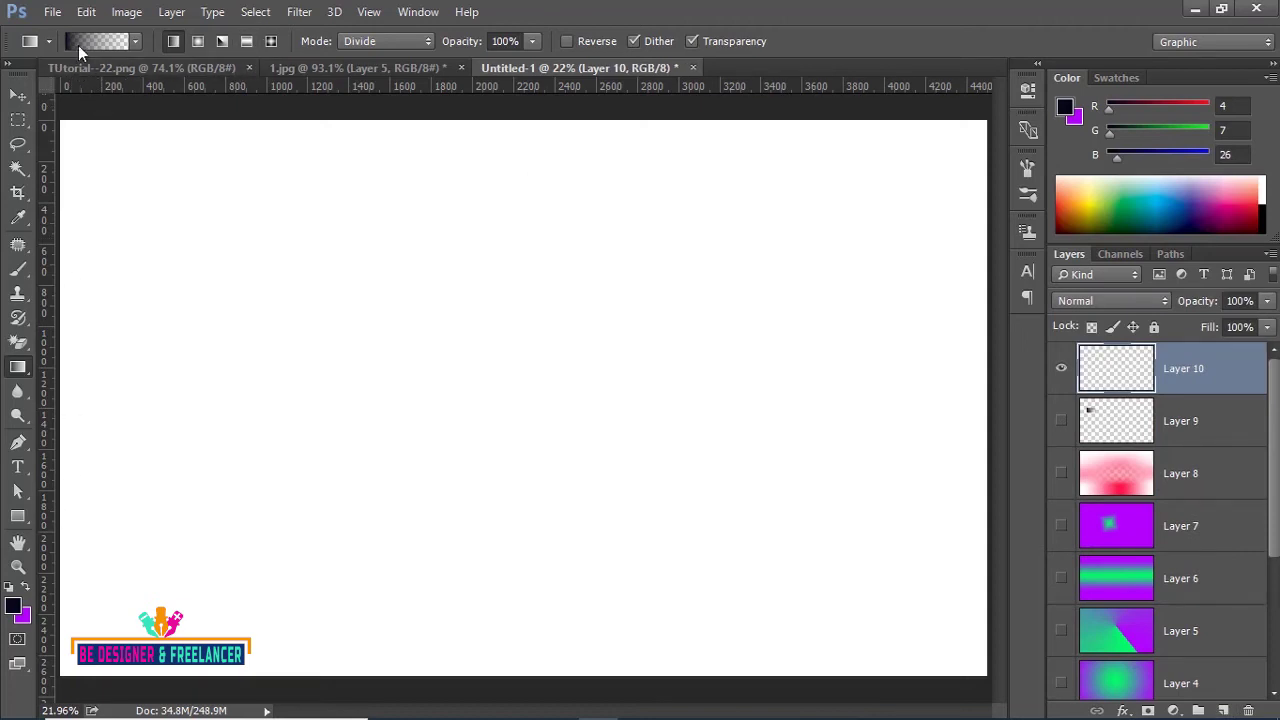
# - Set the foreground colour to bright red (R 250, G 7, B 7)
pyautogui.click(15, 607)
pyautogui.moveTo(961, 262); pyautogui.dragTo(961, 233)
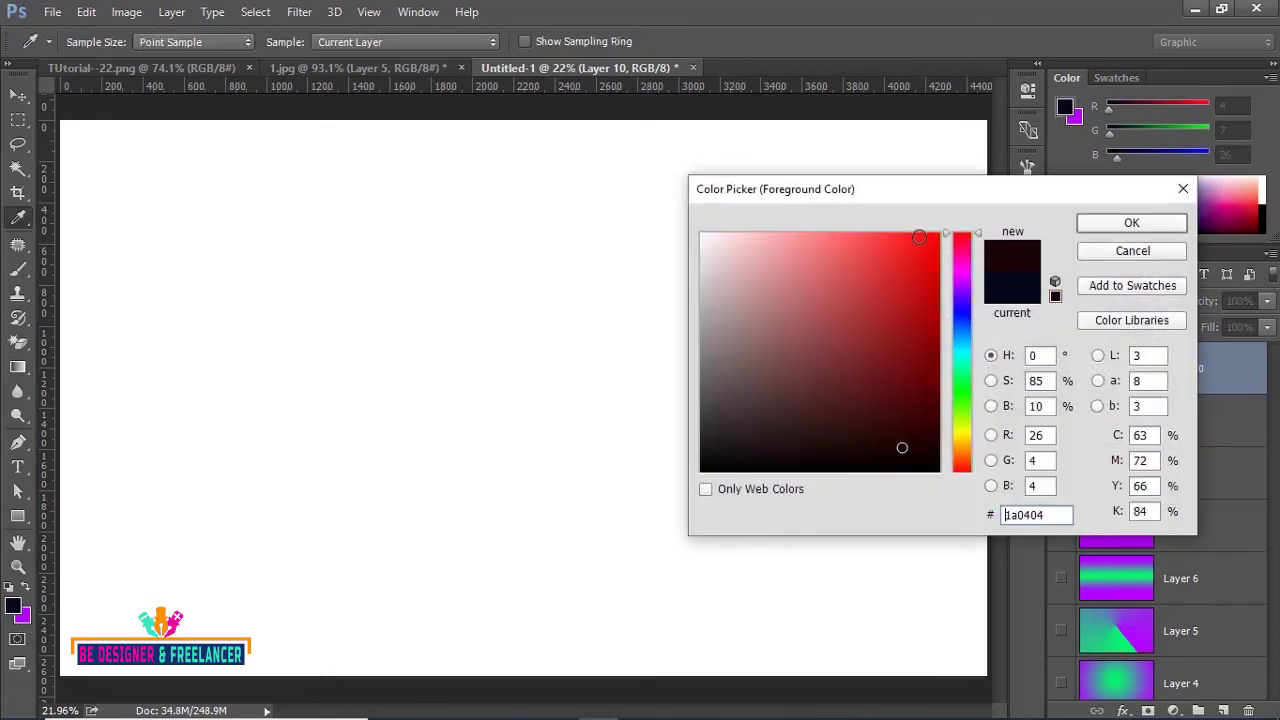
pyautogui.click(931, 236)
pyautogui.click(1131, 222)
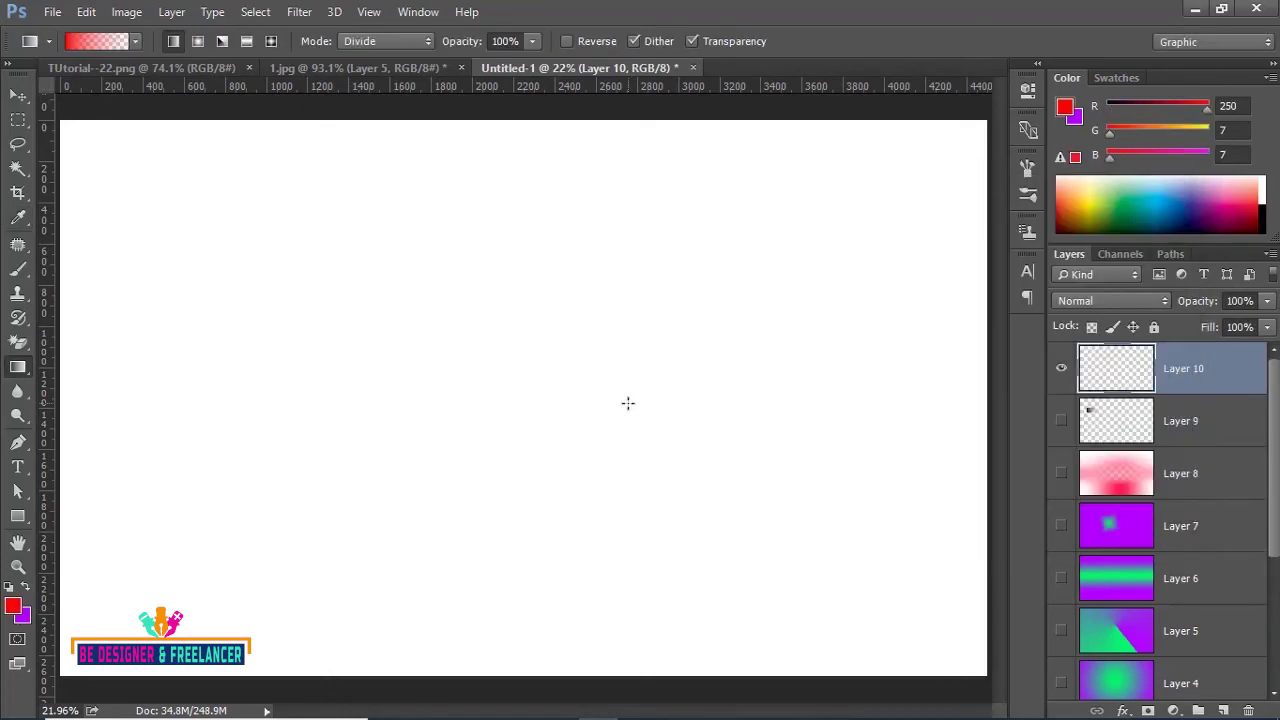
# - Choose the Diamond gradient type with the Foreground to Background preset
pyautogui.click(272, 40)
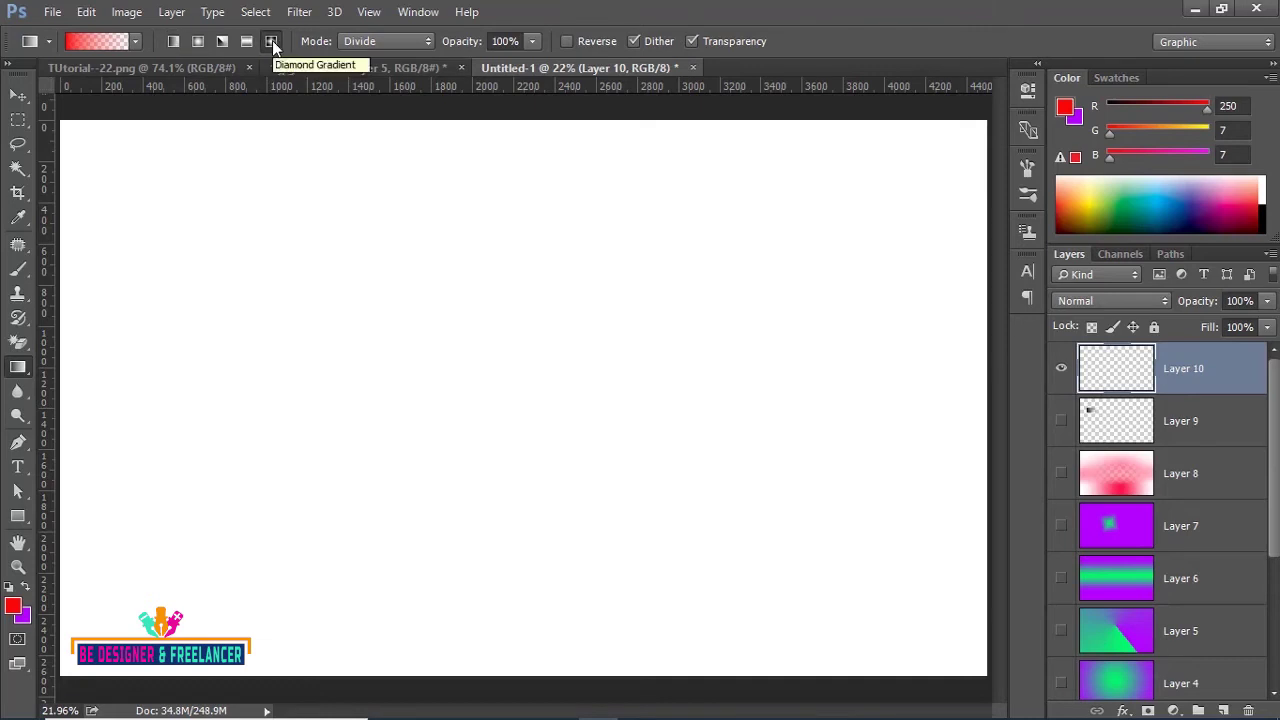
pyautogui.click(136, 41)
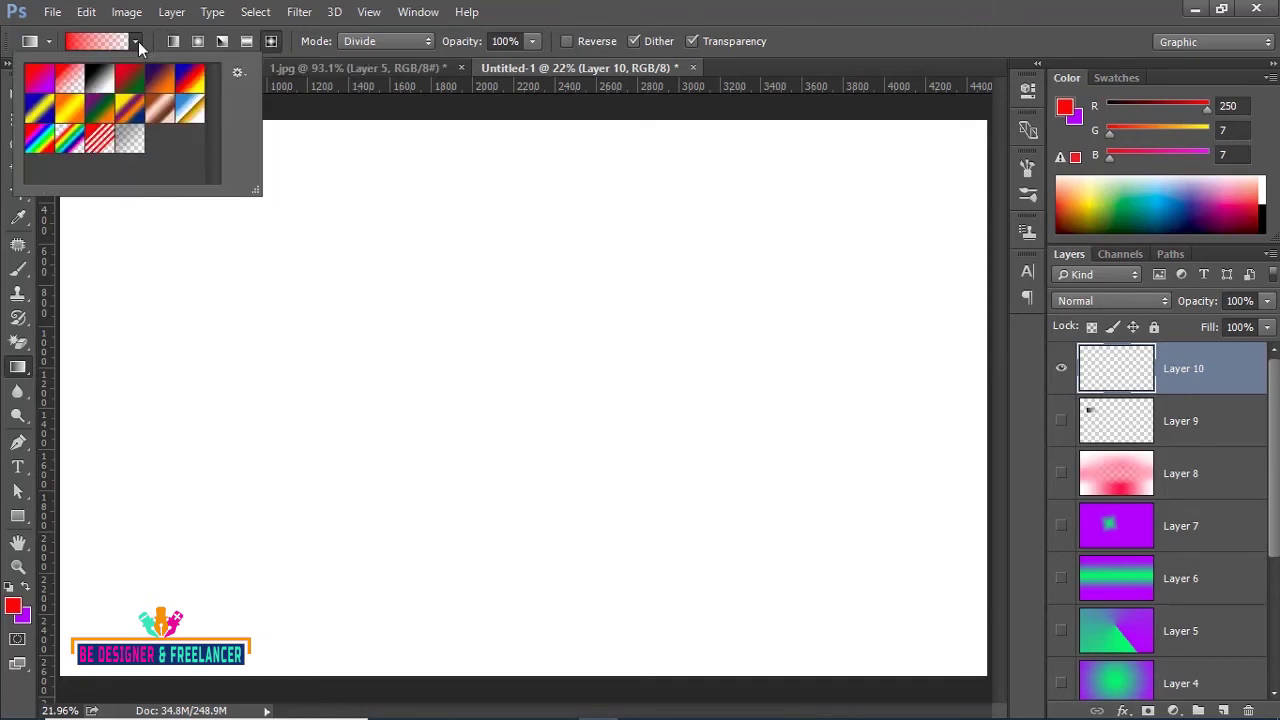
pyautogui.click(43, 83)
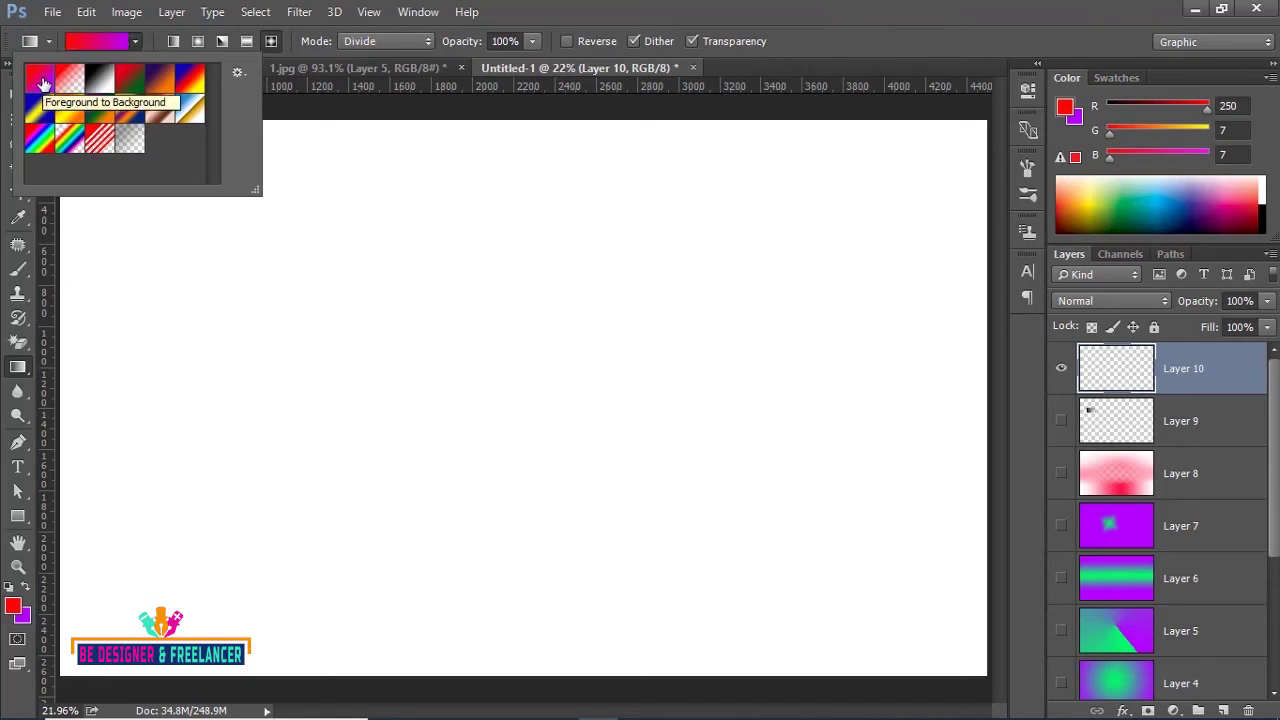
# - Draw two trial diamond gradients on Layer 10, then undo them
pyautogui.moveTo(338, 287); pyautogui.dragTo(454, 379)
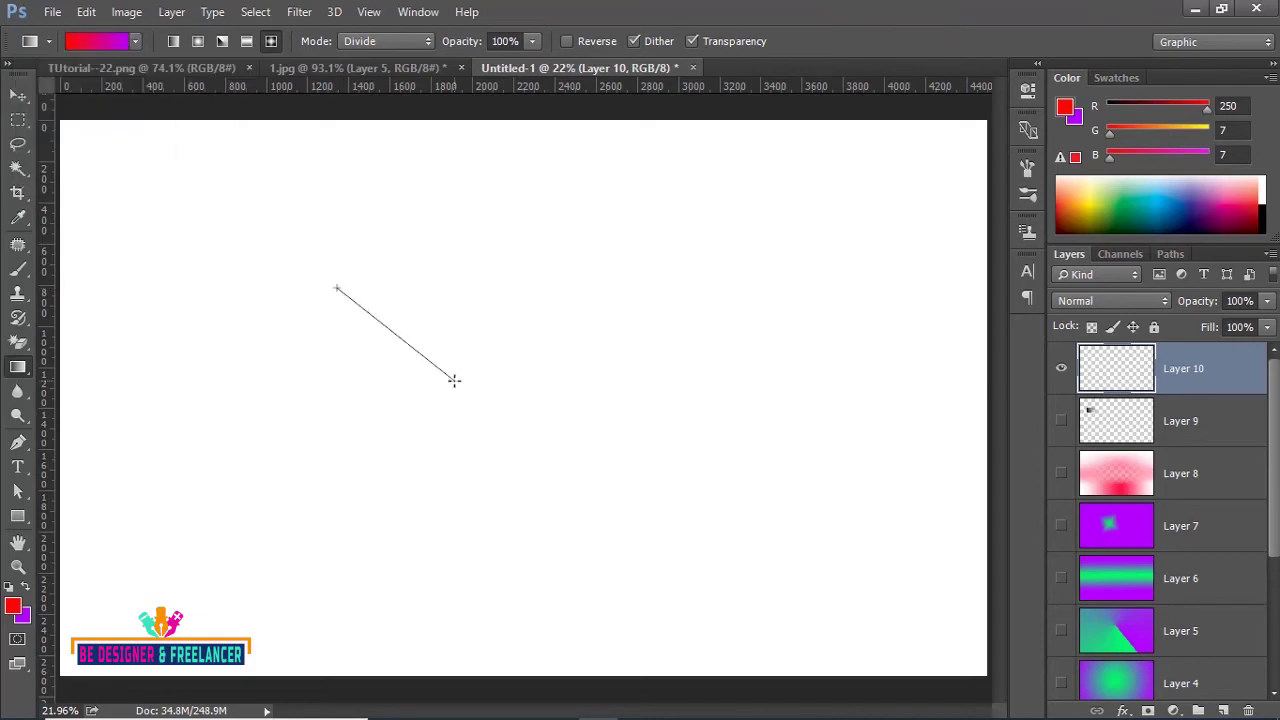
pyautogui.moveTo(648, 290); pyautogui.dragTo(800, 471)
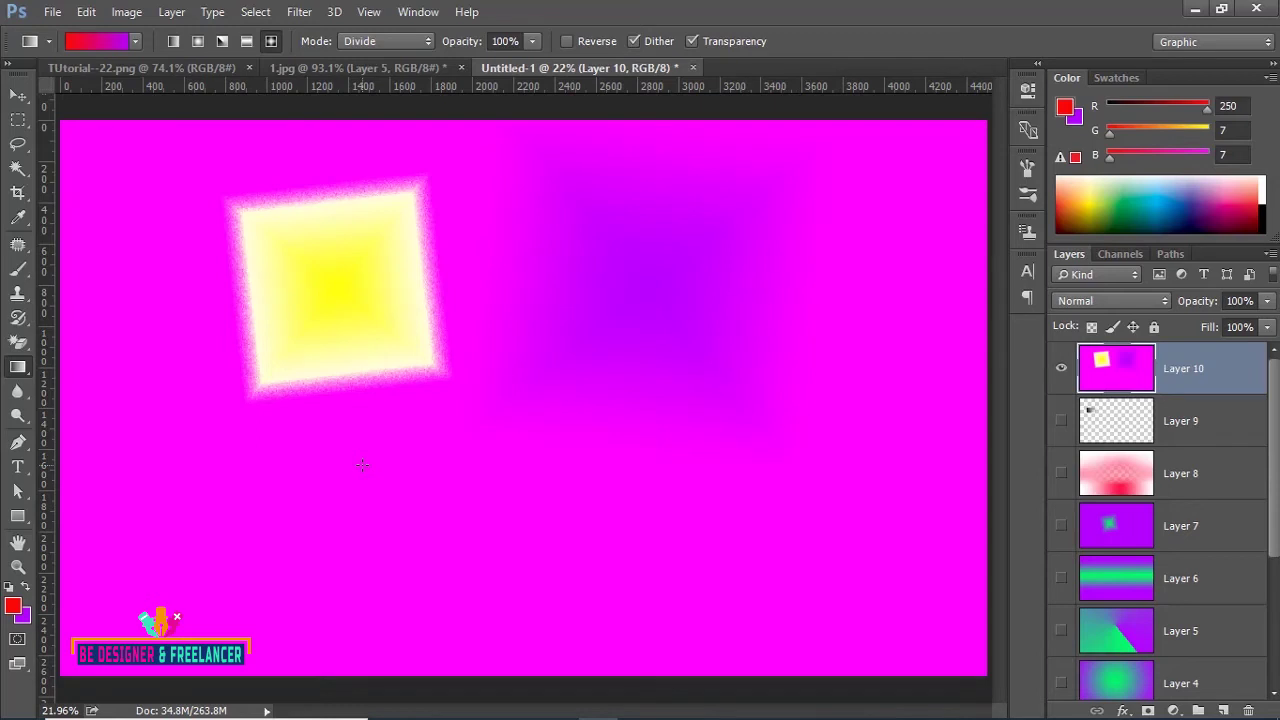
pyautogui.hotkey('ctrl', 'alt', 'z')
pyautogui.hotkey('ctrl', 'alt', 'z')
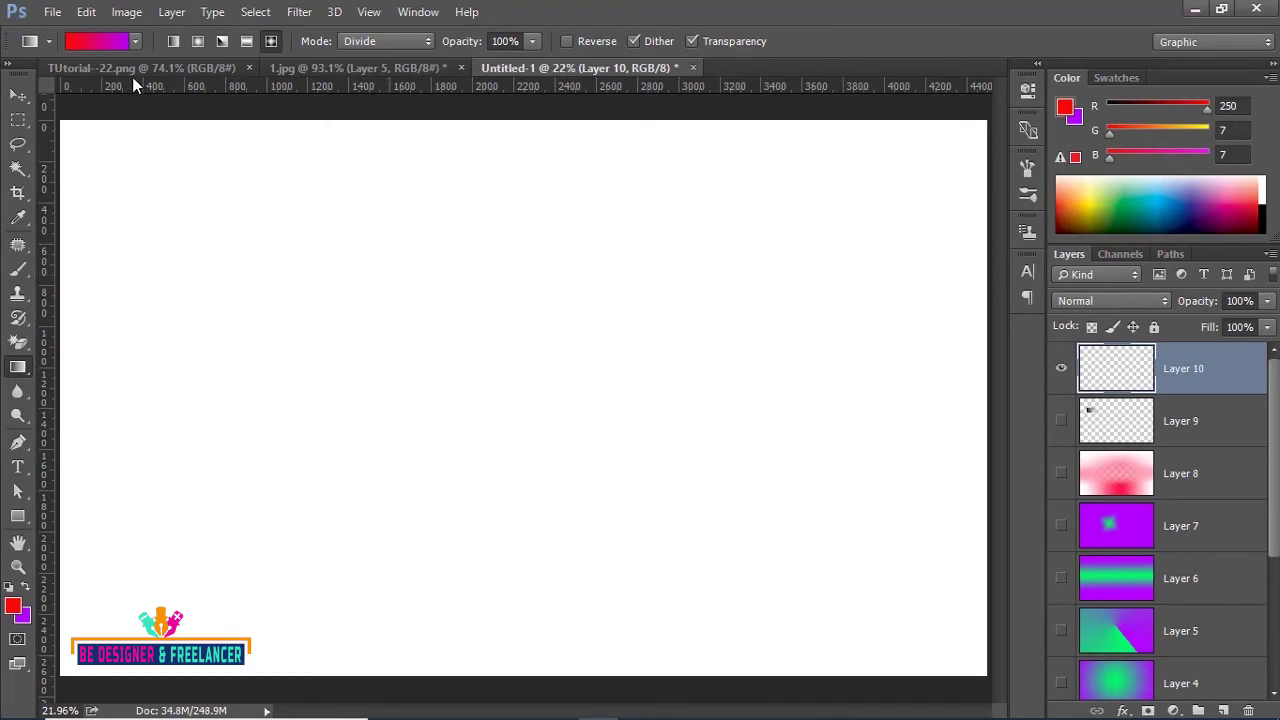
# - Switch to the red Foreground to Transparent gradient preset
pyautogui.click(136, 41)
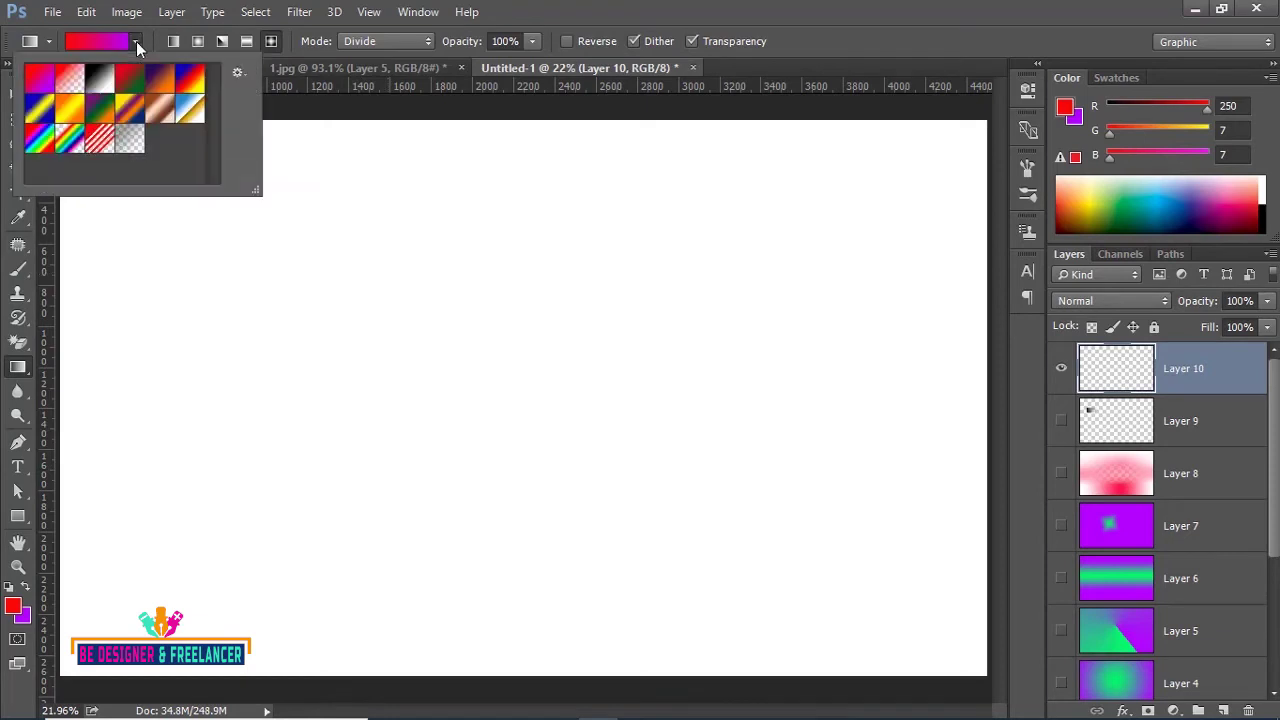
pyautogui.click(70, 82)
pyautogui.click(588, 14)
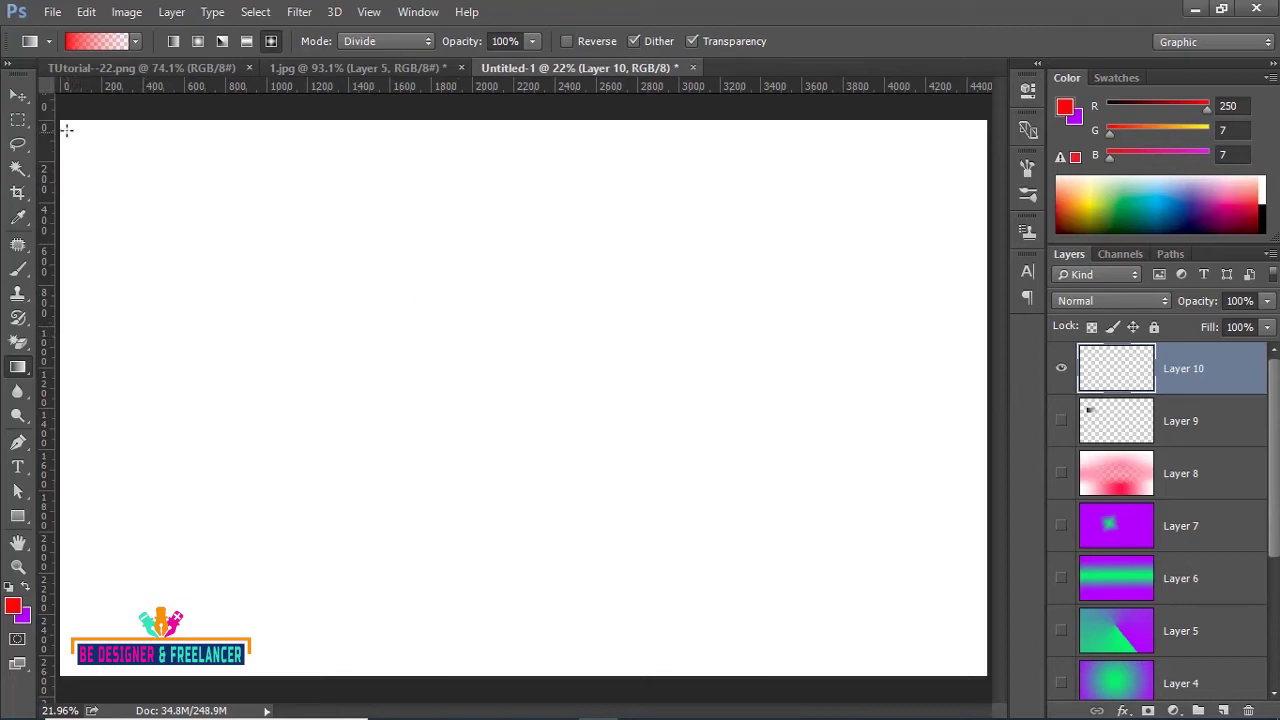
# - Drag a row of red diamond gradients along Layer 10's top edge, left to right
pyautogui.moveTo(62, 120); pyautogui.dragTo(273, 322)
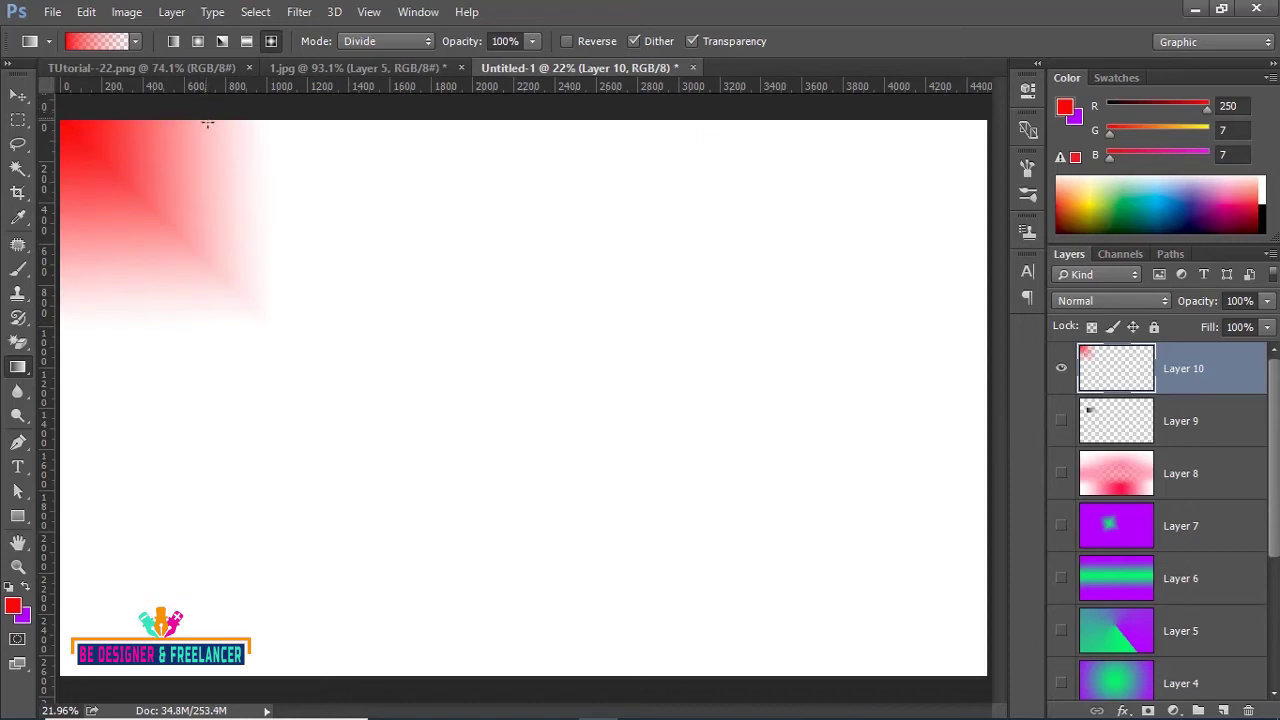
pyautogui.moveTo(207, 123); pyautogui.dragTo(390, 274)
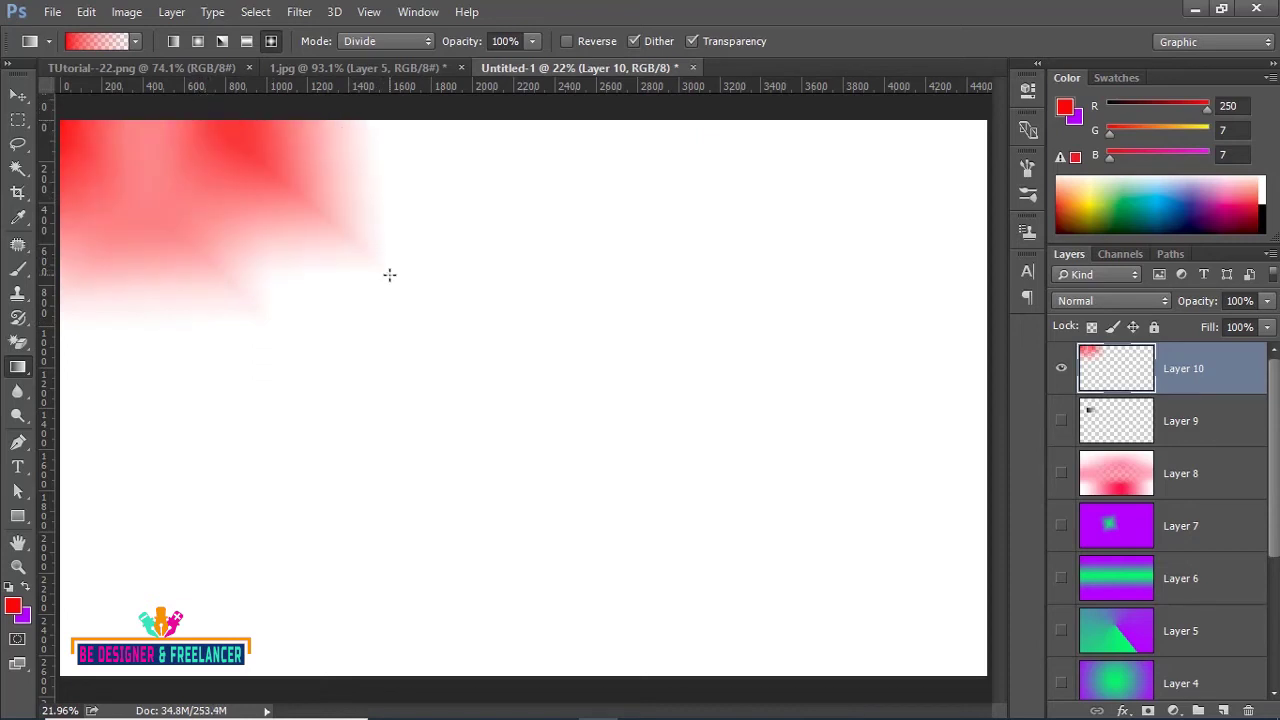
pyautogui.moveTo(356, 117); pyautogui.dragTo(523, 257)
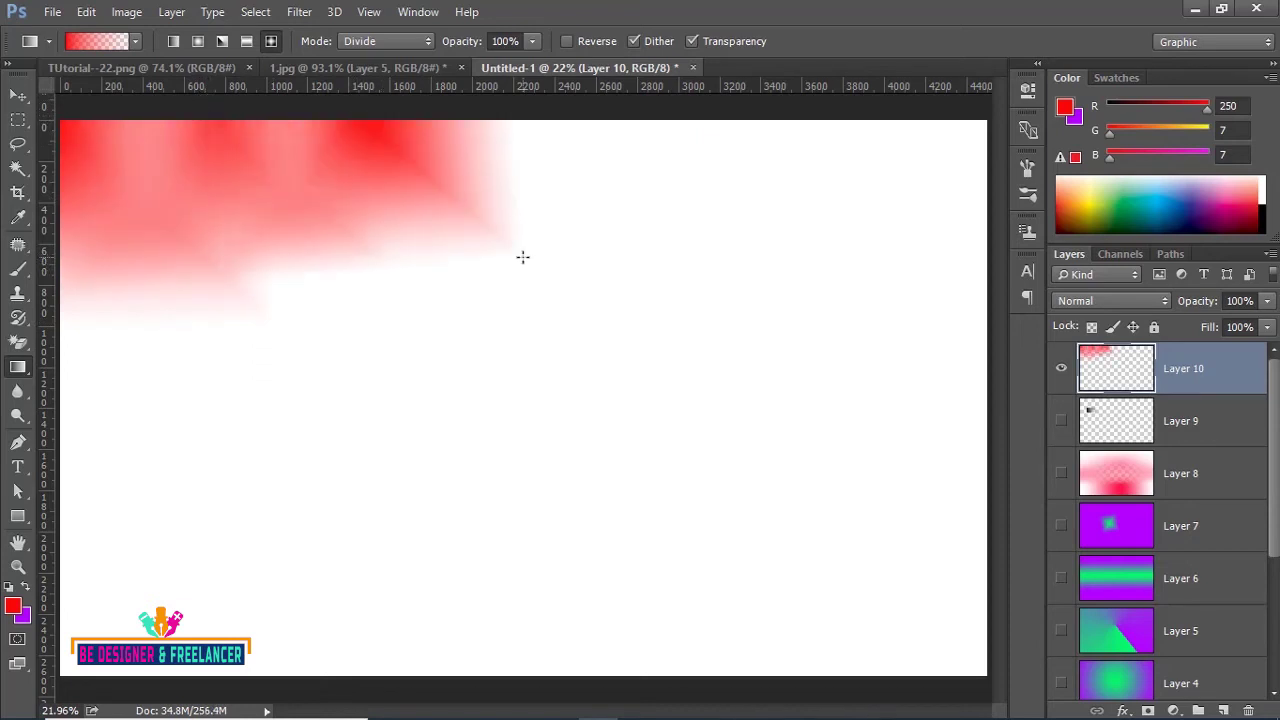
pyautogui.moveTo(488, 119); pyautogui.dragTo(640, 258)
pyautogui.moveTo(625, 119); pyautogui.dragTo(774, 268)
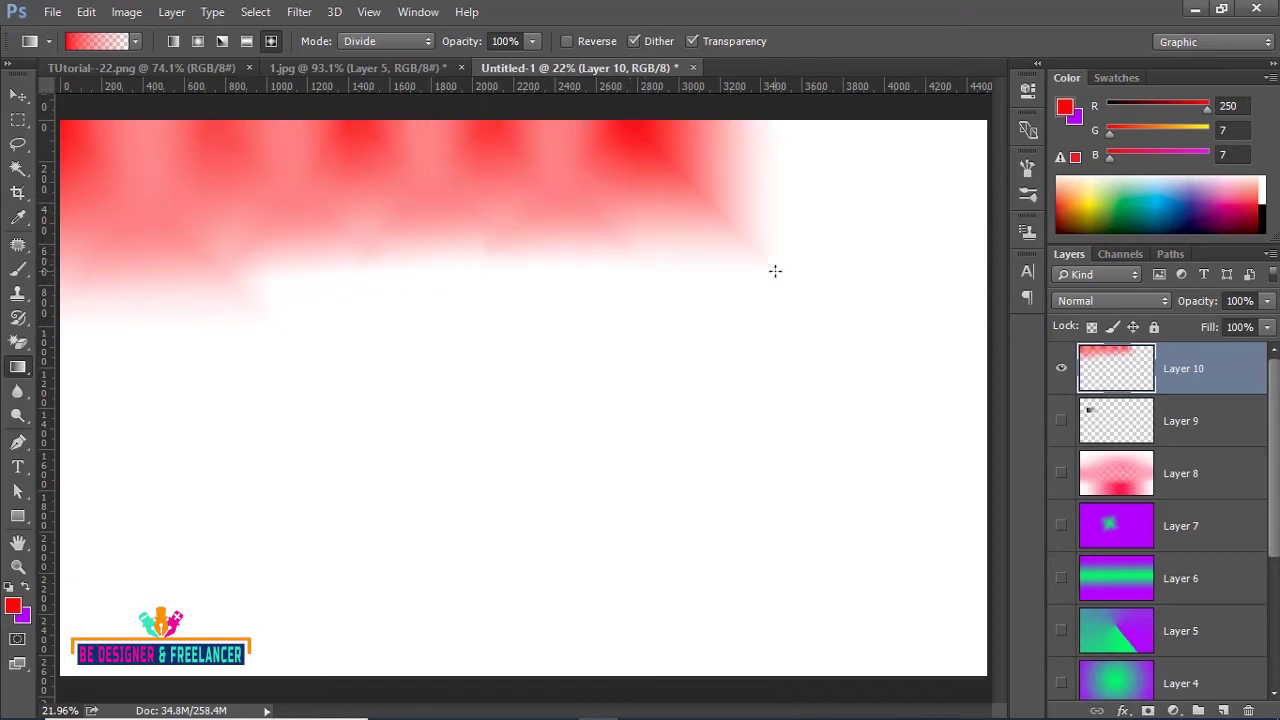
pyautogui.moveTo(765, 118); pyautogui.dragTo(900, 266)
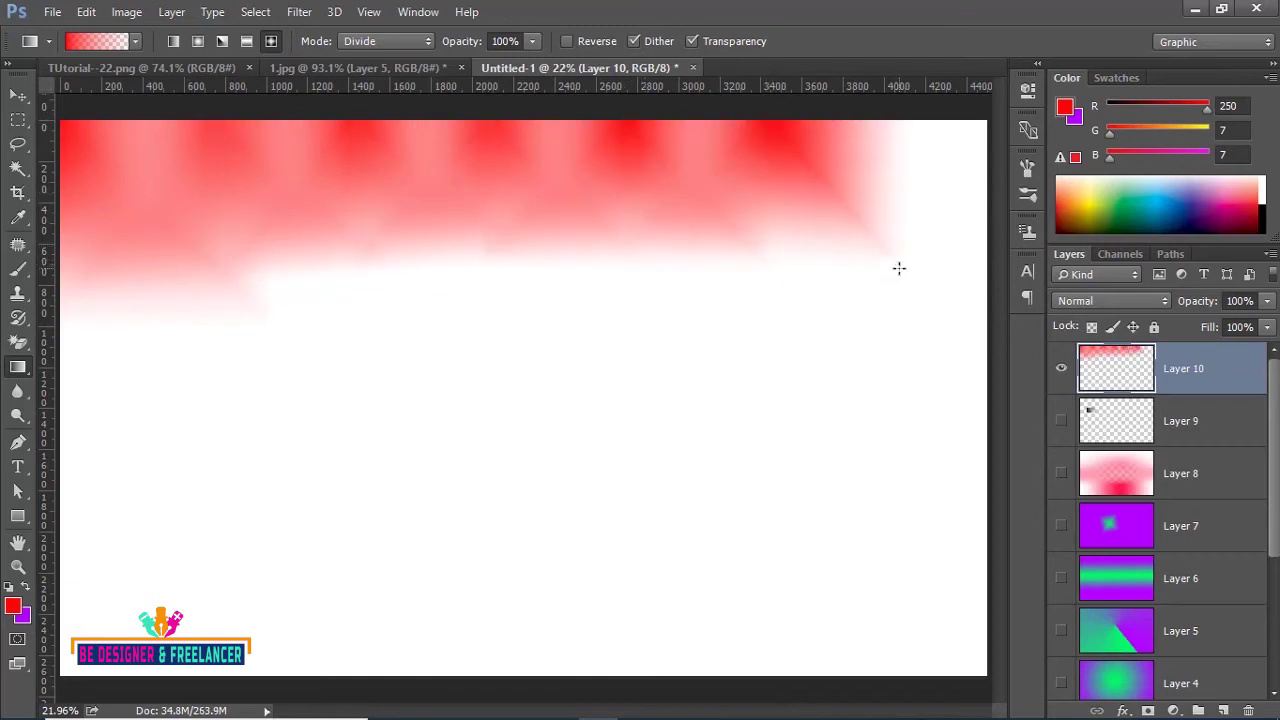
pyautogui.moveTo(898, 120); pyautogui.dragTo(976, 210)
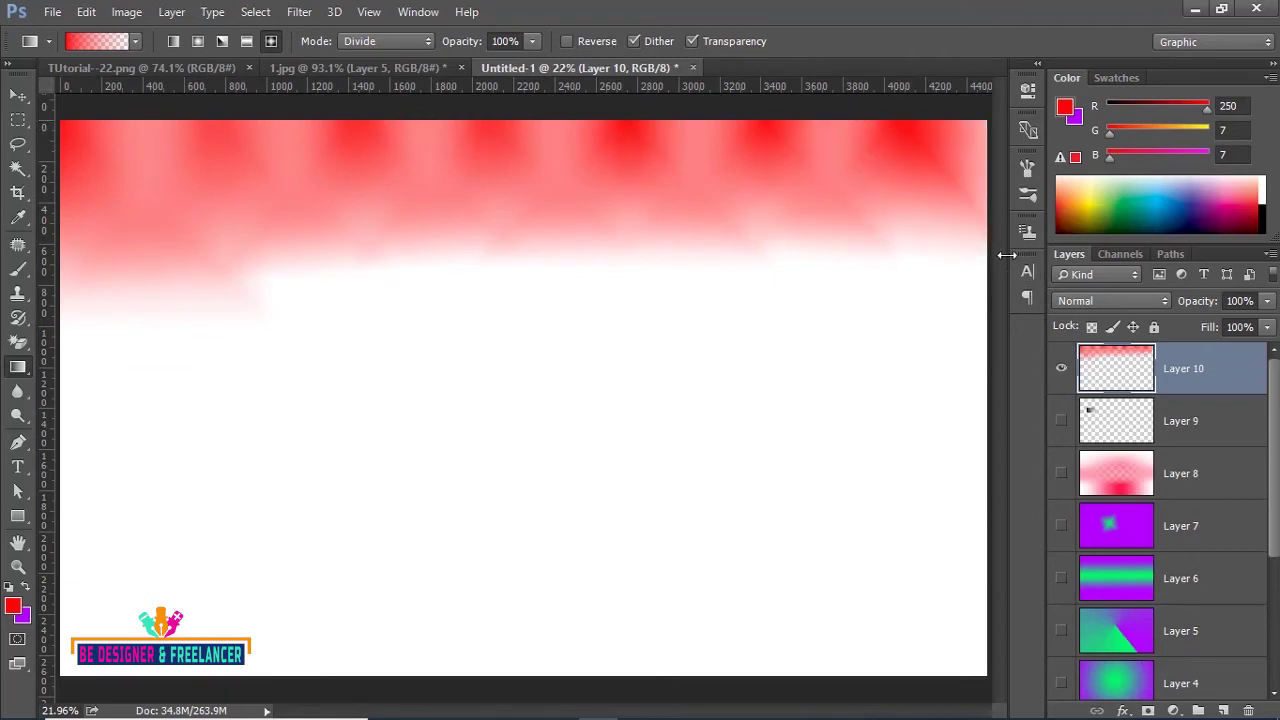
# - Add three red diamond gradients along the bottom-left of the canvas
pyautogui.moveTo(62, 675); pyautogui.dragTo(210, 570)
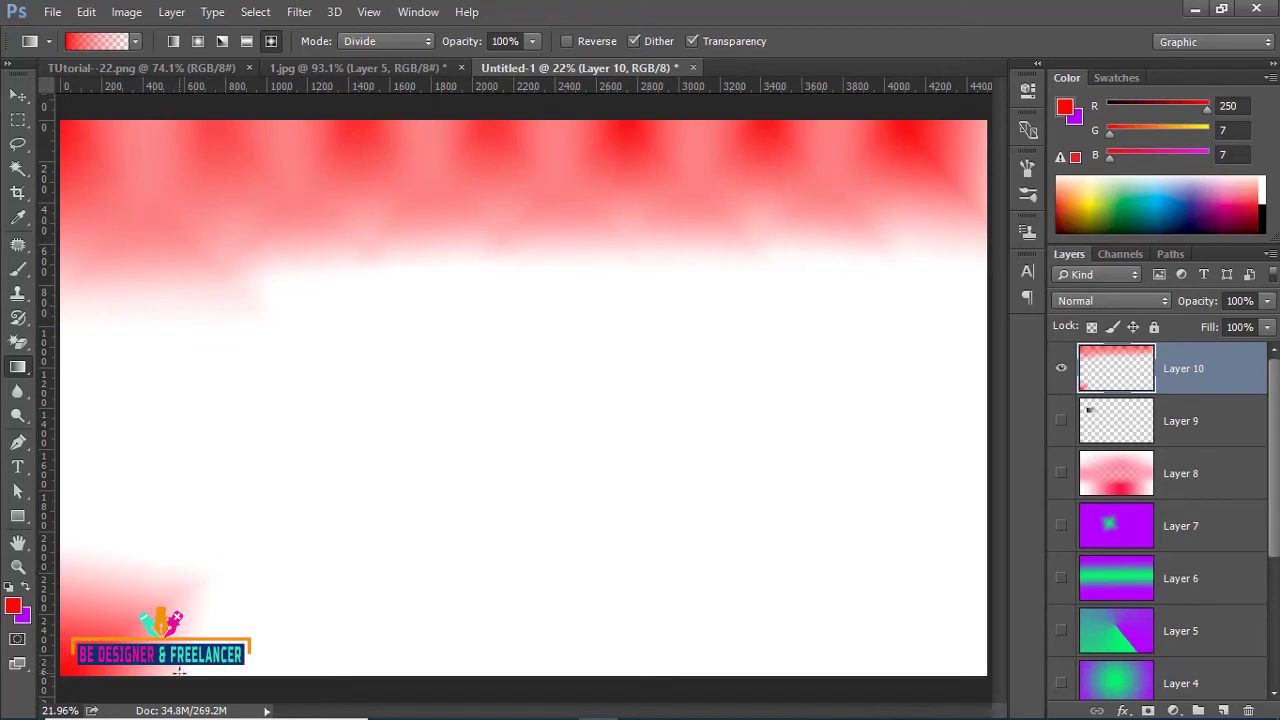
pyautogui.moveTo(178, 668); pyautogui.dragTo(344, 524)
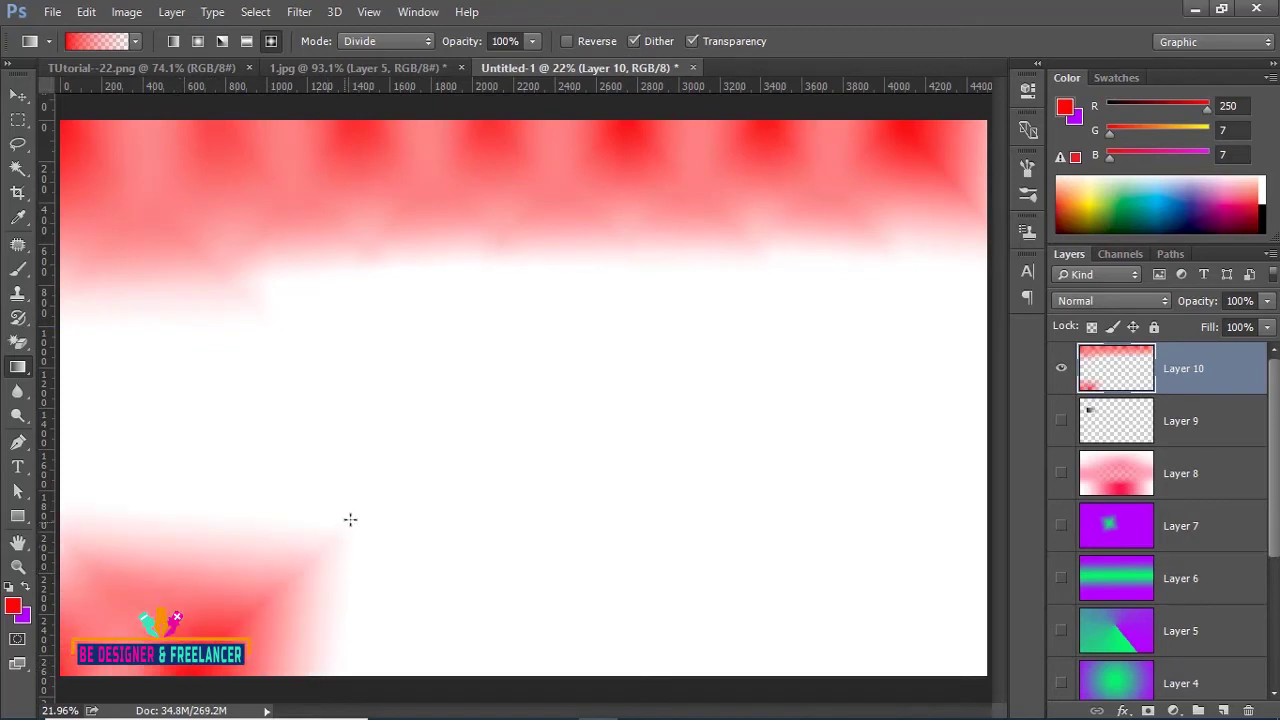
pyautogui.moveTo(365, 673); pyautogui.dragTo(571, 487)
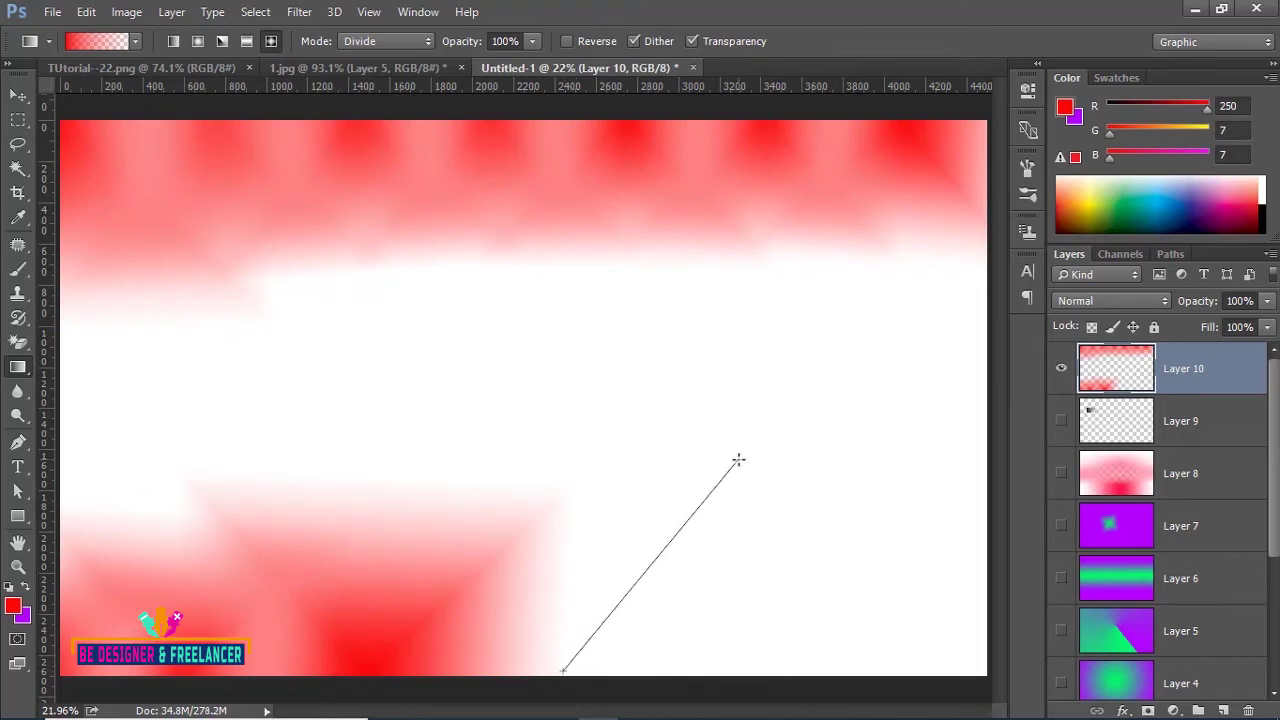
# - Continue red diamond gradients along the bottom edge to the bottom-right corner
pyautogui.moveTo(565, 668); pyautogui.dragTo(737, 457)
pyautogui.moveTo(755, 673); pyautogui.dragTo(905, 447)
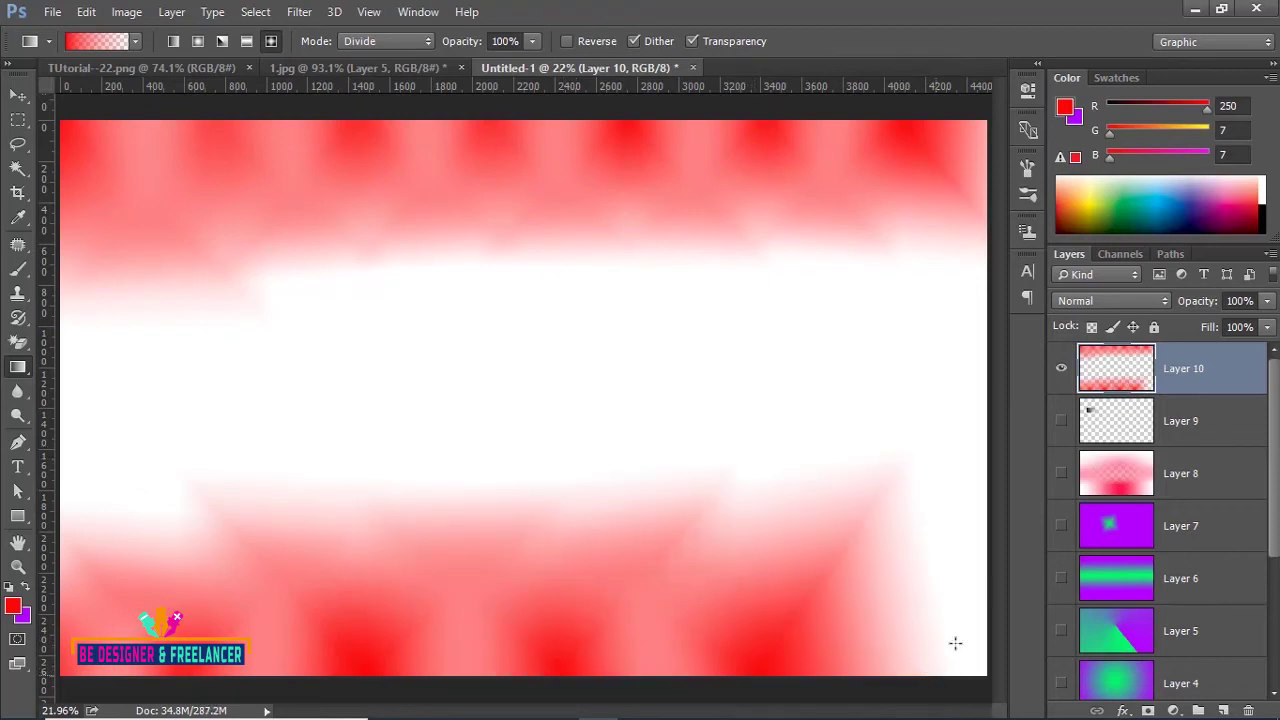
pyautogui.moveTo(951, 665); pyautogui.dragTo(997, 481)
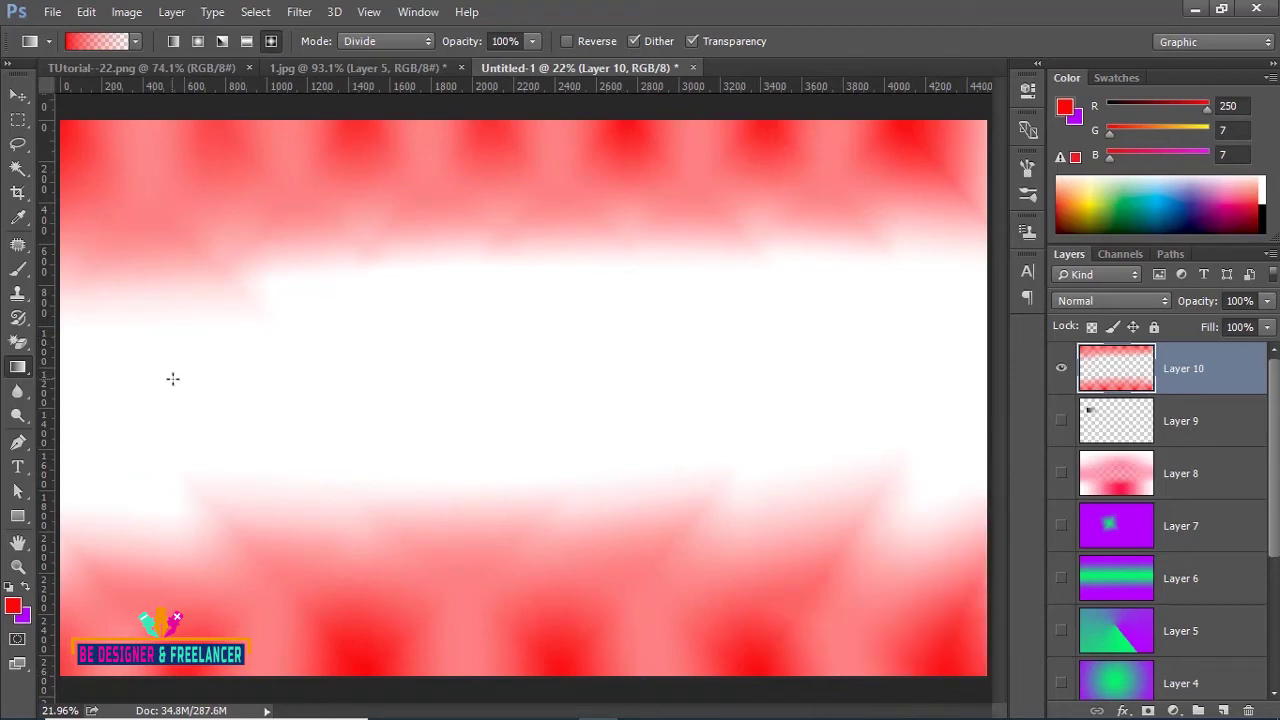
# - Add red diamond blobs across the upper band and middle of the canvas
pyautogui.moveTo(223, 291); pyautogui.dragTo(84, 414)
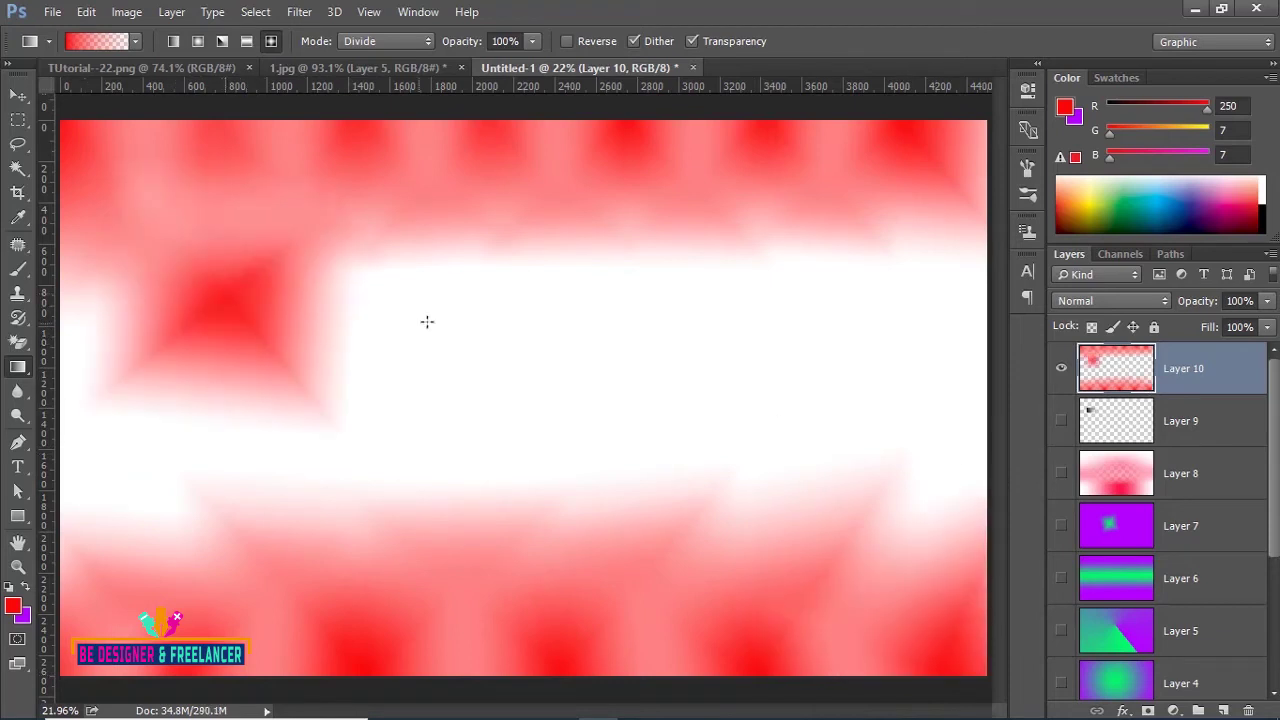
pyautogui.moveTo(427, 244); pyautogui.dragTo(280, 382)
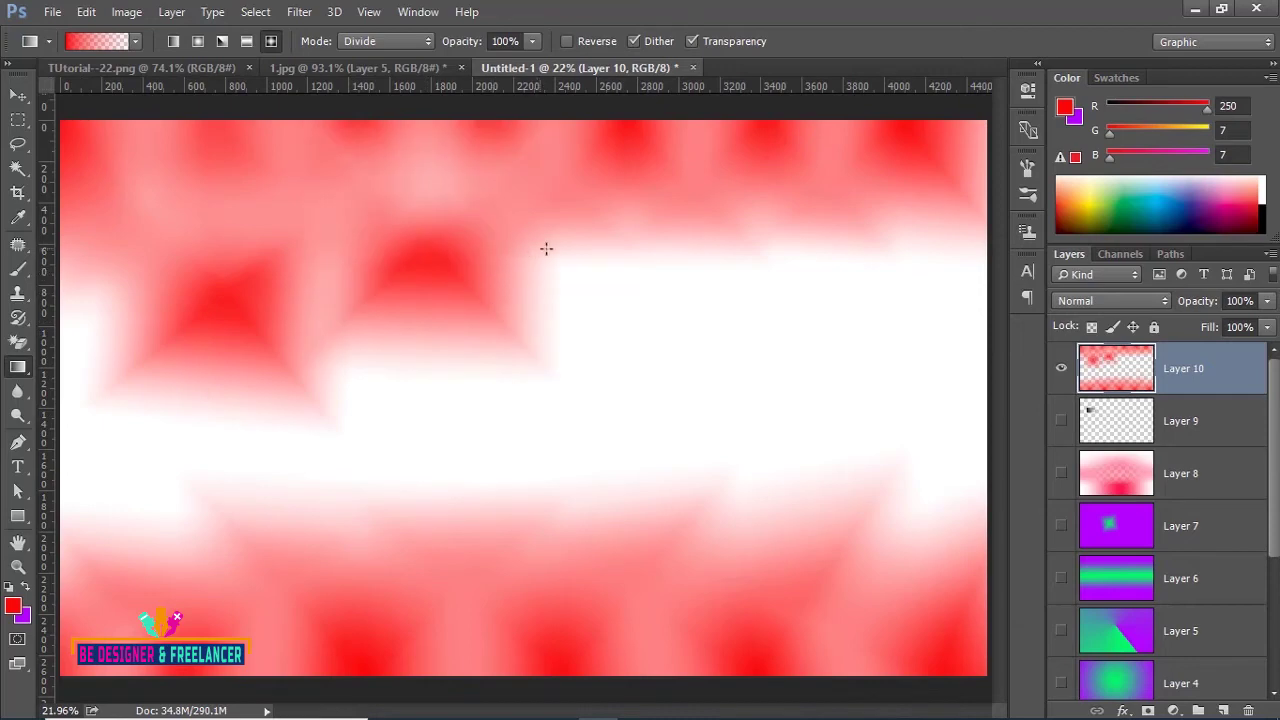
pyautogui.moveTo(600, 257); pyautogui.dragTo(537, 371)
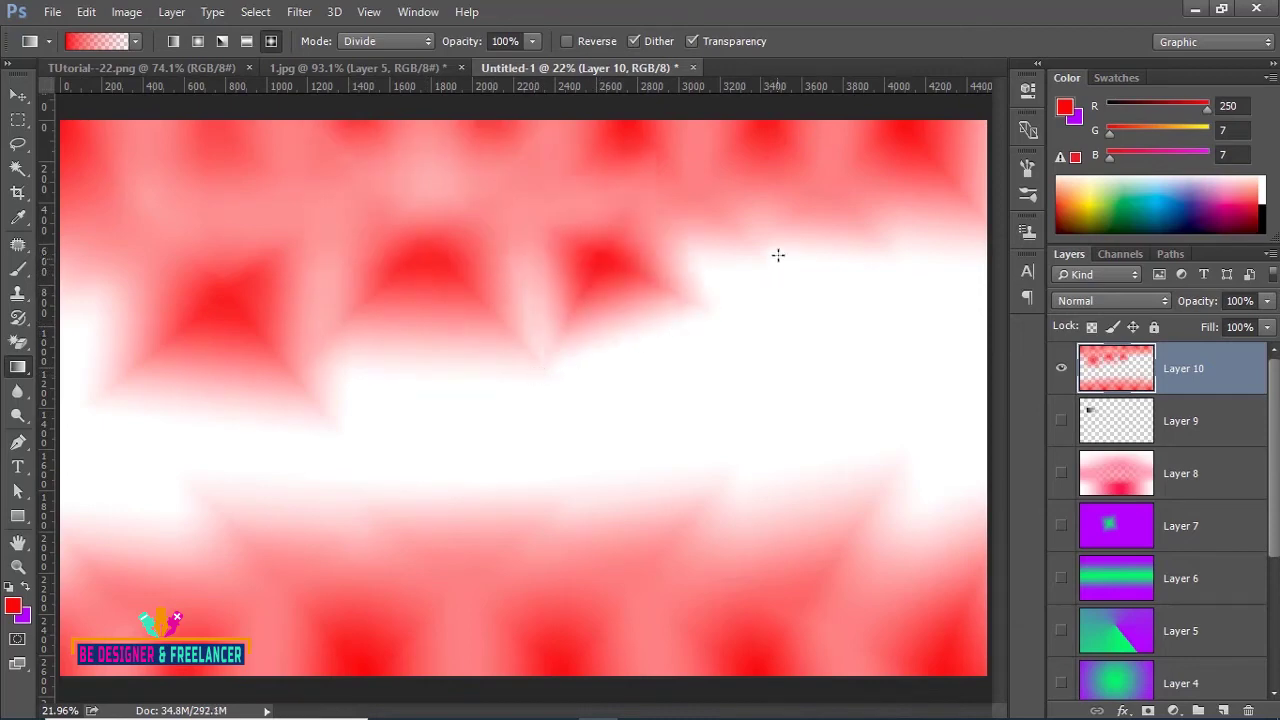
pyautogui.moveTo(779, 245); pyautogui.dragTo(674, 442)
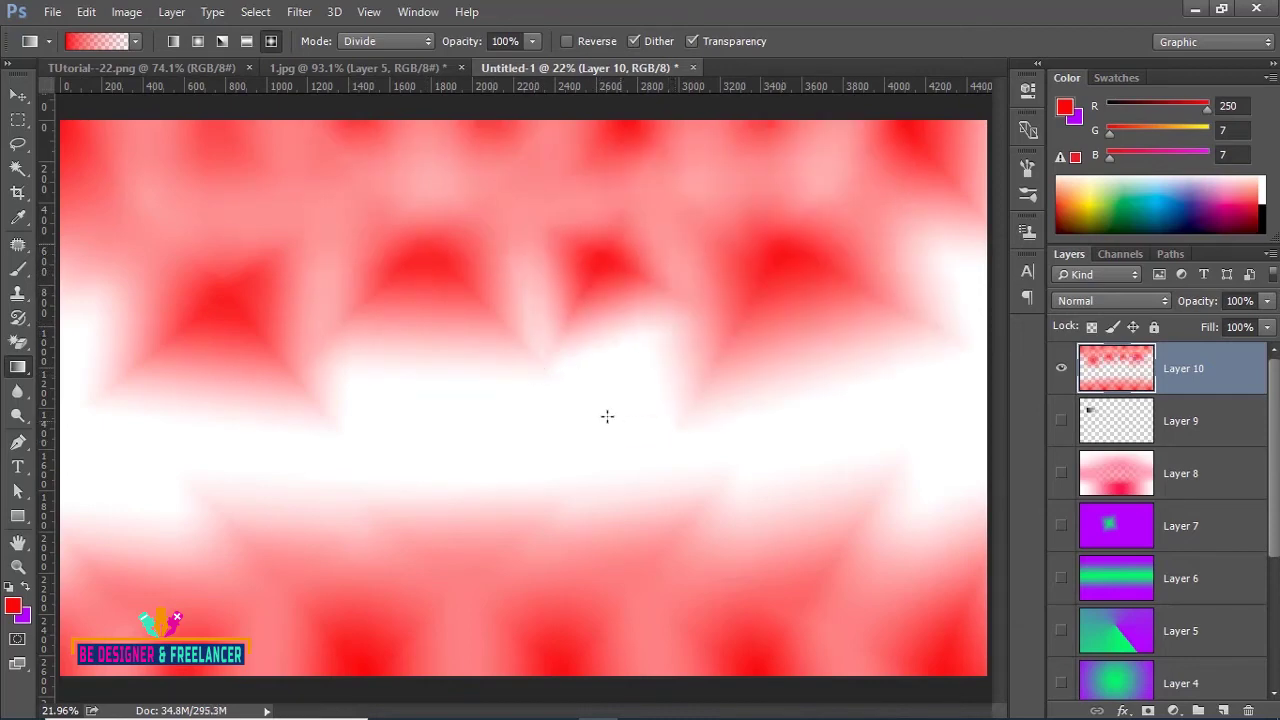
pyautogui.moveTo(349, 364); pyautogui.dragTo(514, 500)
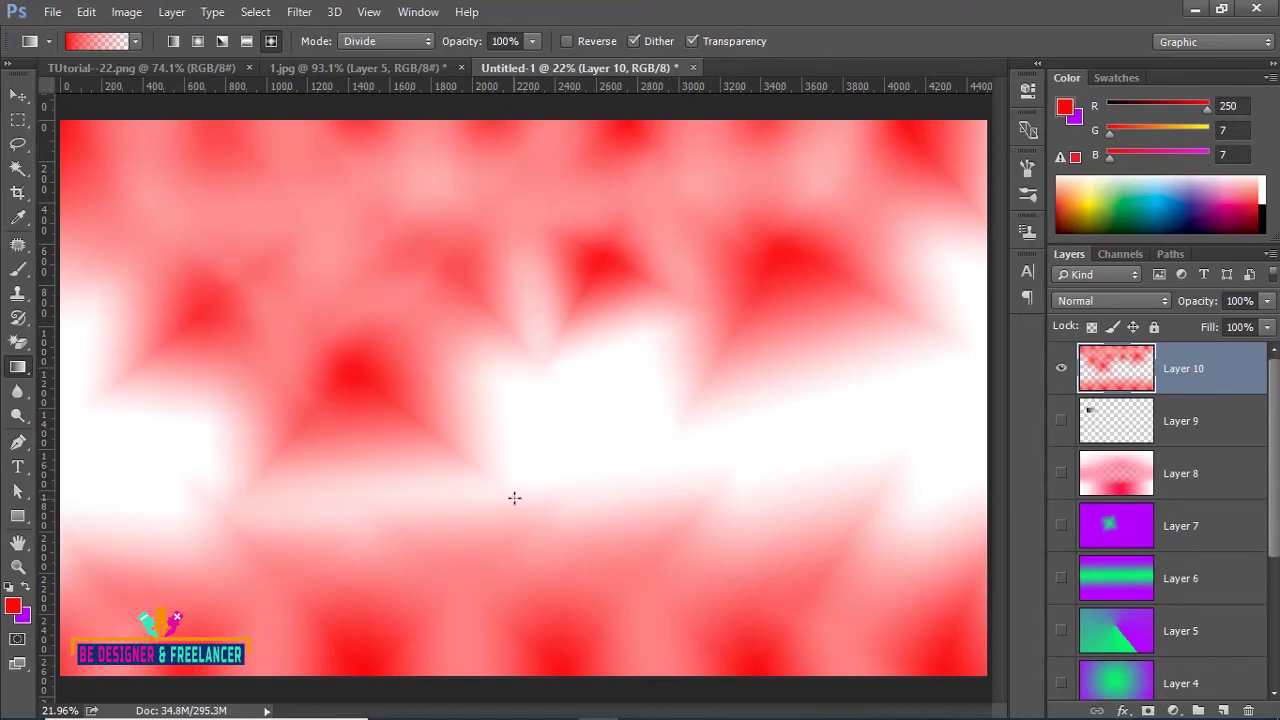
pyautogui.moveTo(504, 386); pyautogui.dragTo(670, 491)
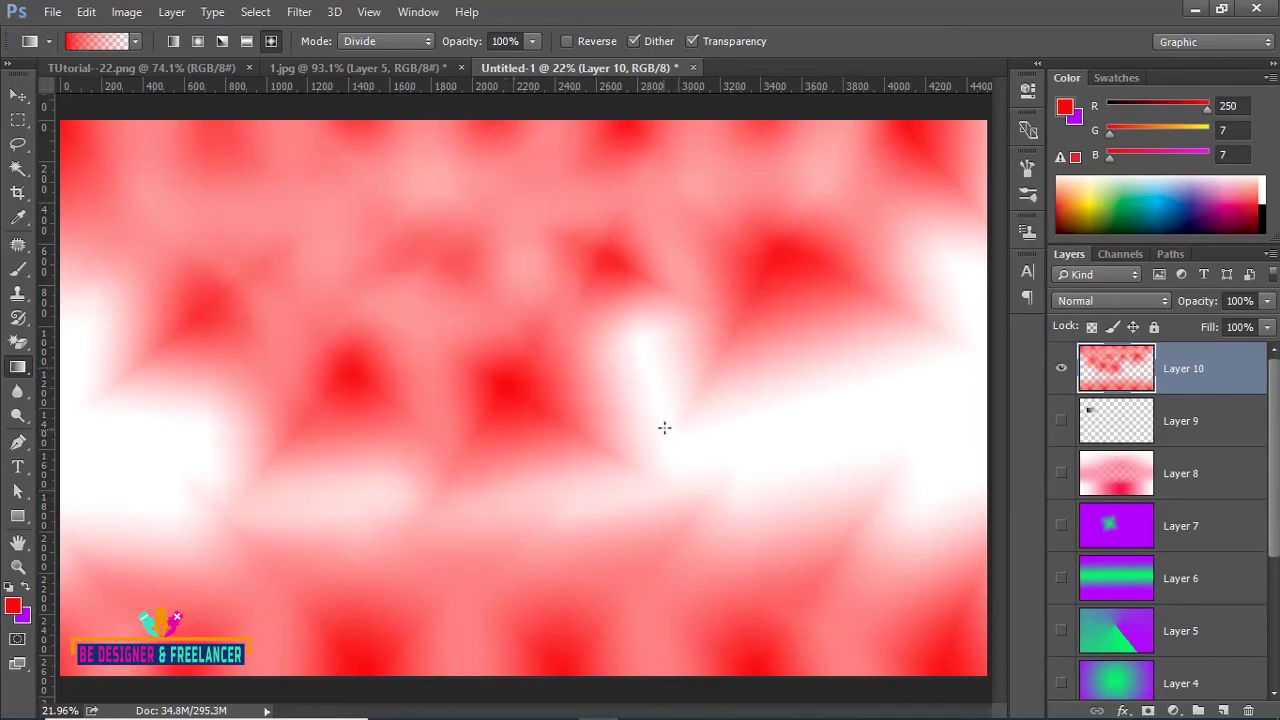
pyautogui.moveTo(651, 348); pyautogui.dragTo(815, 518)
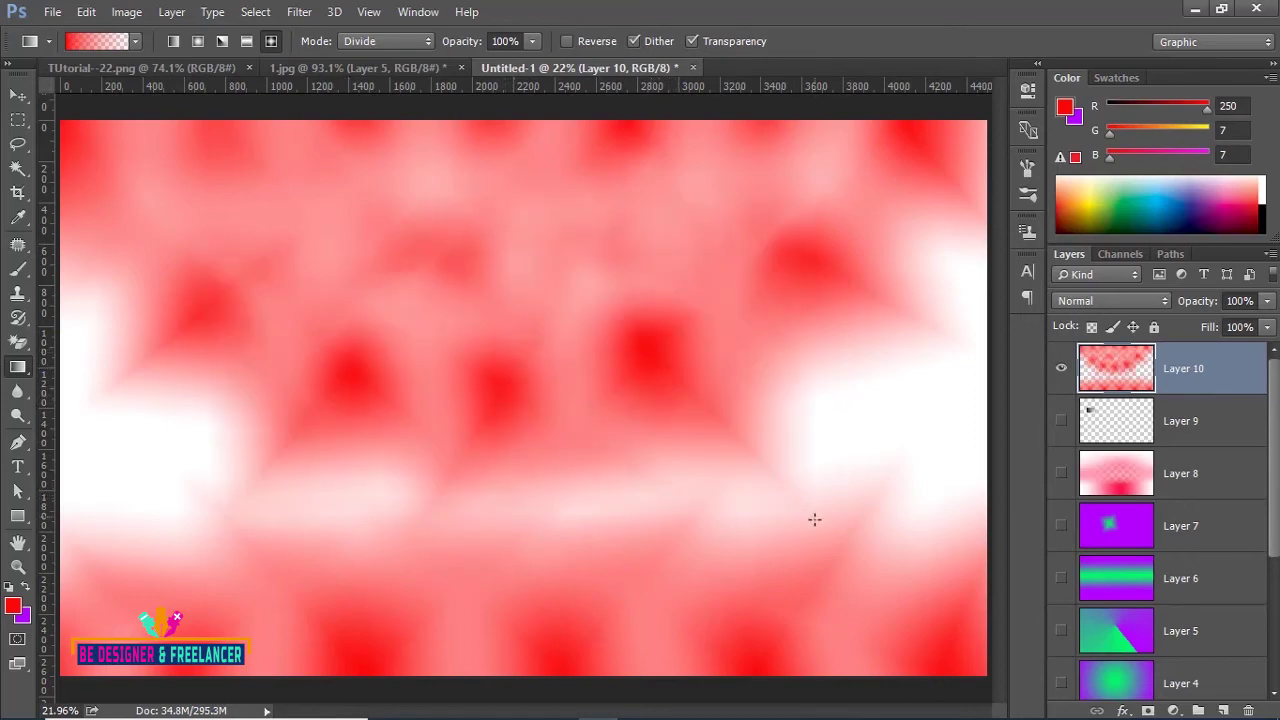
pyautogui.moveTo(970, 256); pyautogui.dragTo(889, 397)
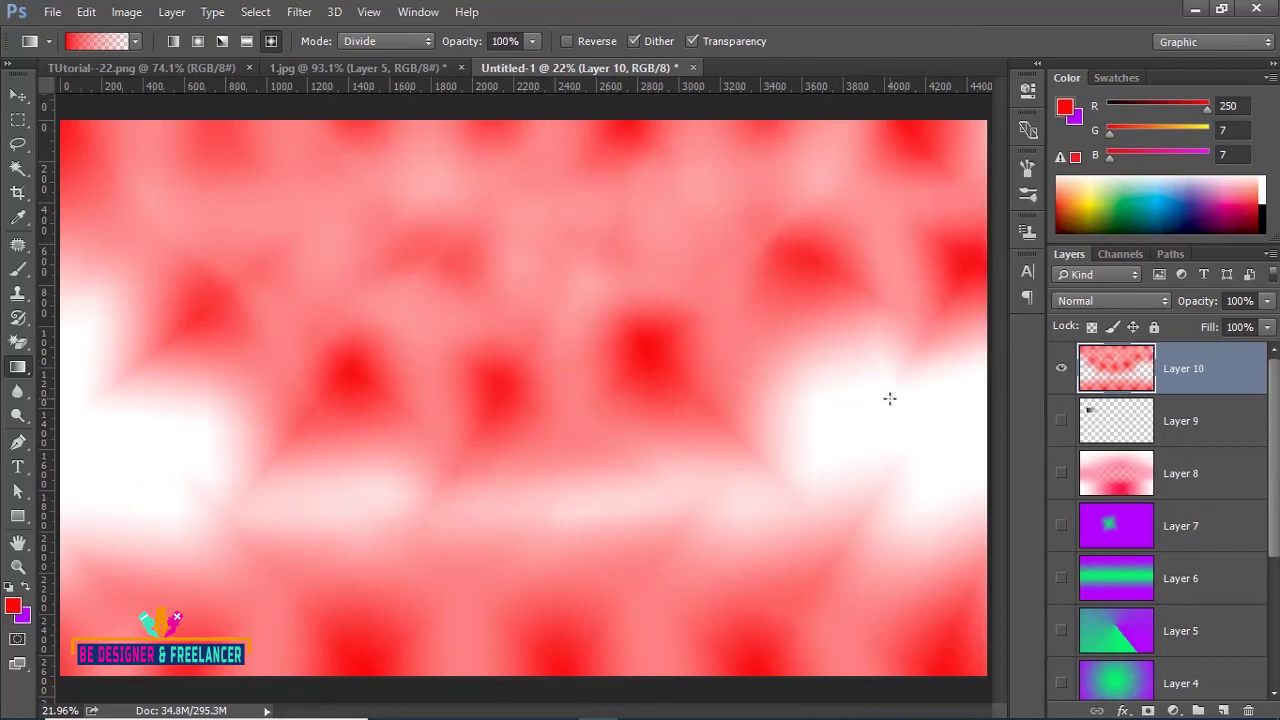
# - Fill the remaining white gaps on the left and lower-centre with more diamond gradients
pyautogui.moveTo(970, 442); pyautogui.dragTo(791, 374)
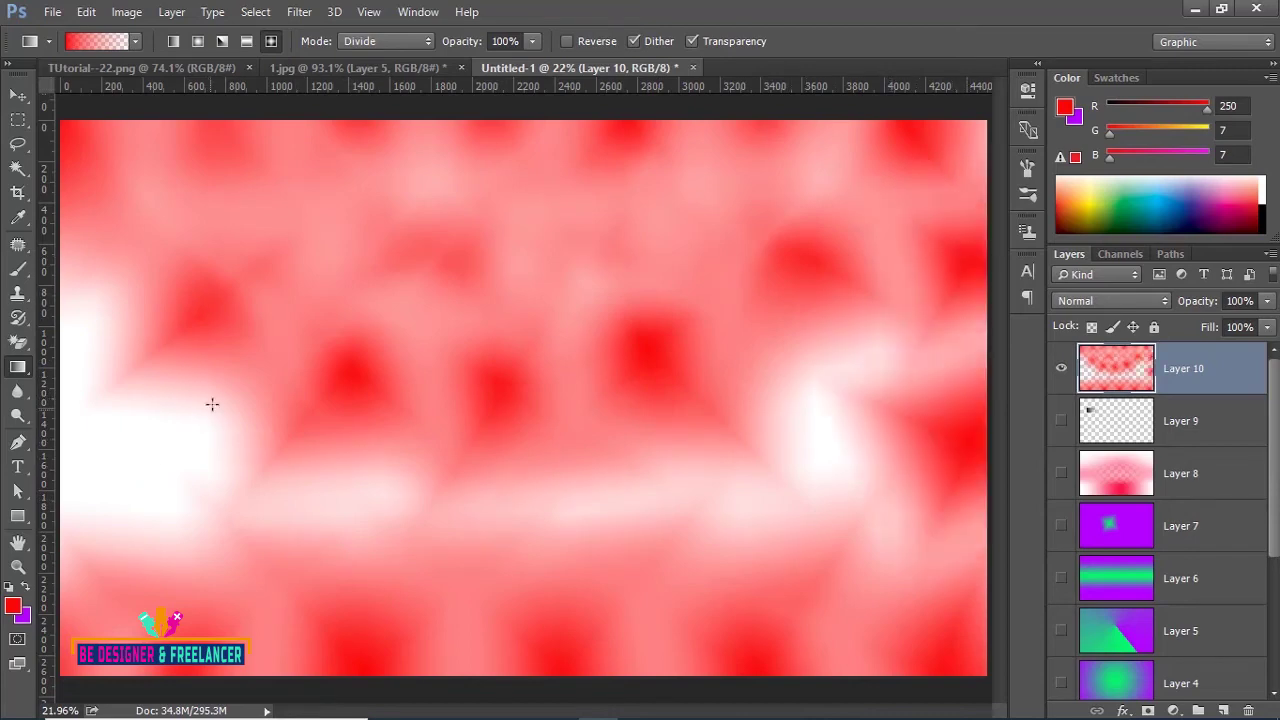
pyautogui.moveTo(211, 403); pyautogui.dragTo(55, 525)
pyautogui.moveTo(85, 298); pyautogui.dragTo(85, 342)
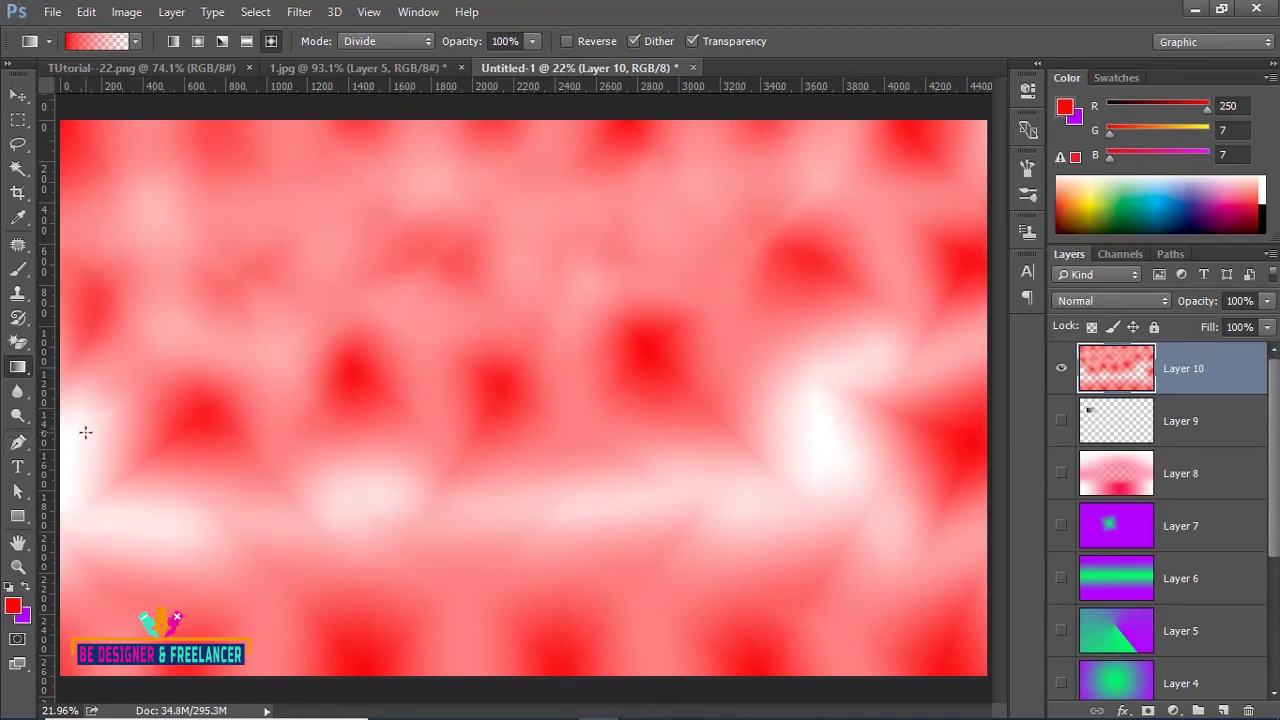
pyautogui.moveTo(106, 406); pyautogui.dragTo(60, 522)
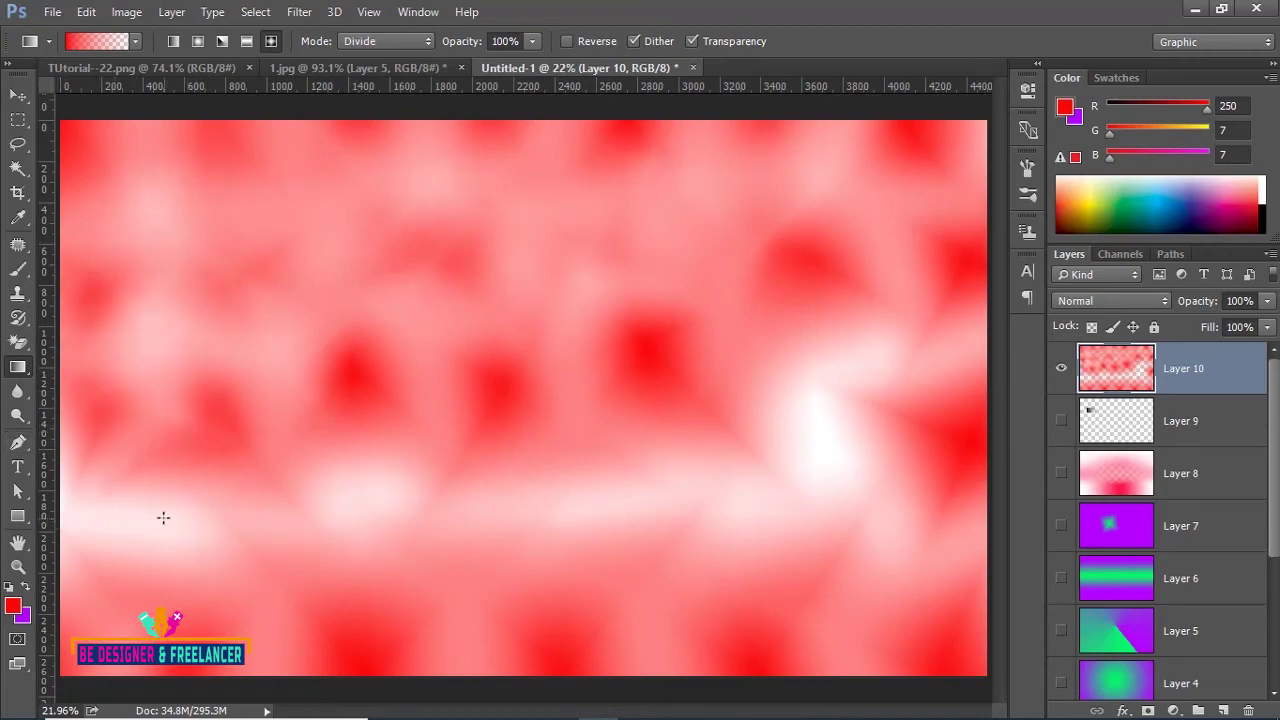
pyautogui.moveTo(163, 517)
pyautogui.mouseDown()
pyautogui.moveTo(382, 448)
pyautogui.moveTo(368, 452)
pyautogui.mouseUp()
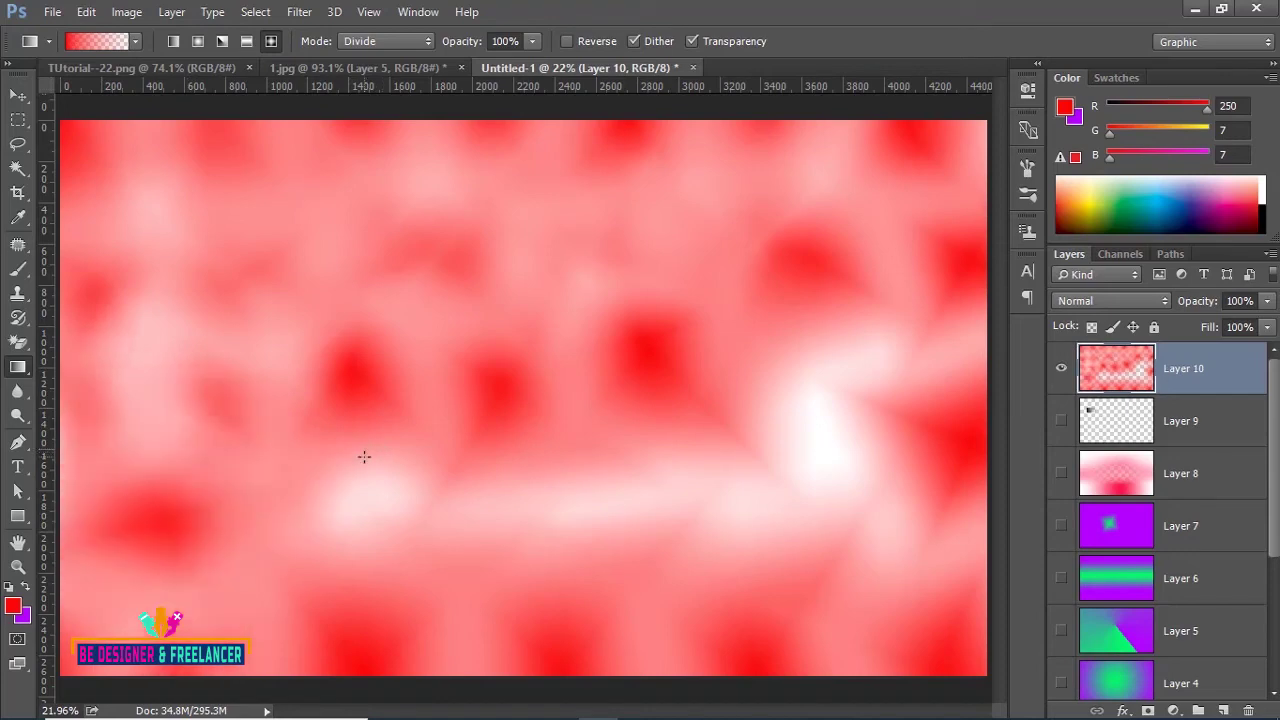
pyautogui.moveTo(412, 493); pyautogui.dragTo(617, 434)
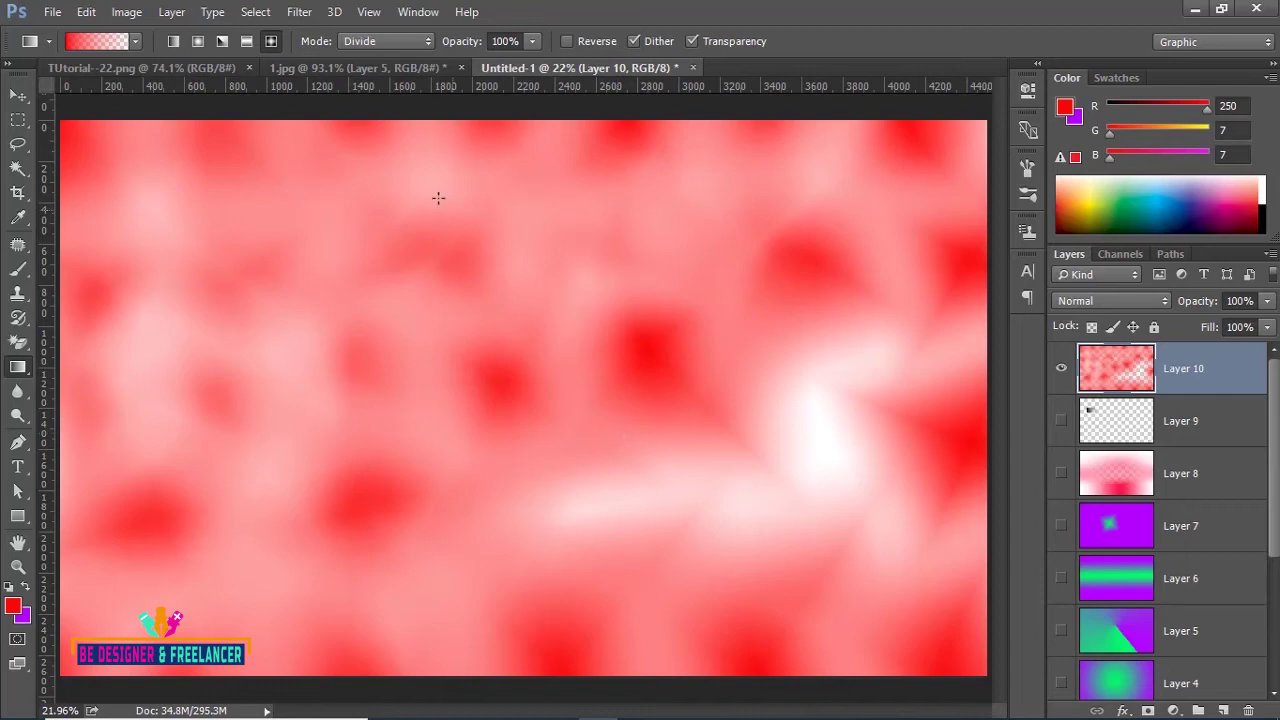
# - Switch the gradient mode from Divide to Normal, hide Layer 10, and create empty Layer 11
pyautogui.click(425, 41)
pyautogui.click(390, 48)
pyautogui.click(1062, 370)
pyautogui.click(1222, 710)
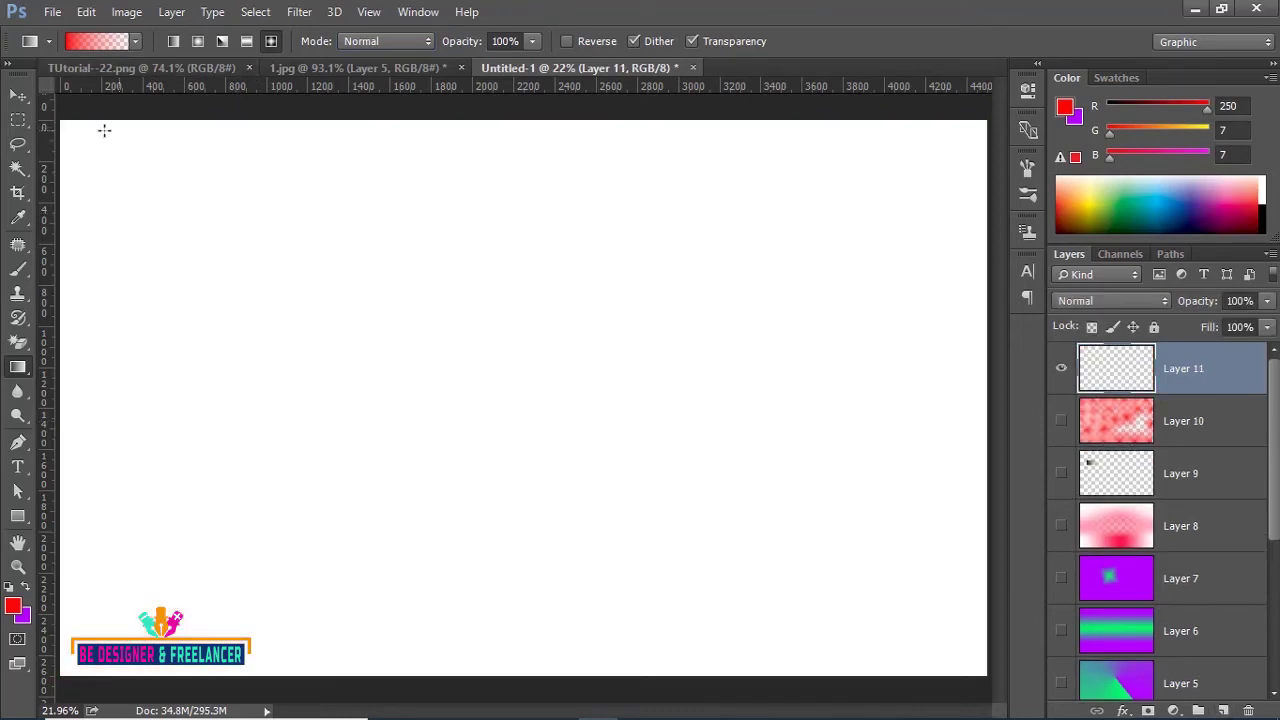
# - Drag red diamond gradients across Layer 11's top edge from left corner to right
pyautogui.moveTo(61, 120); pyautogui.dragTo(329, 372)
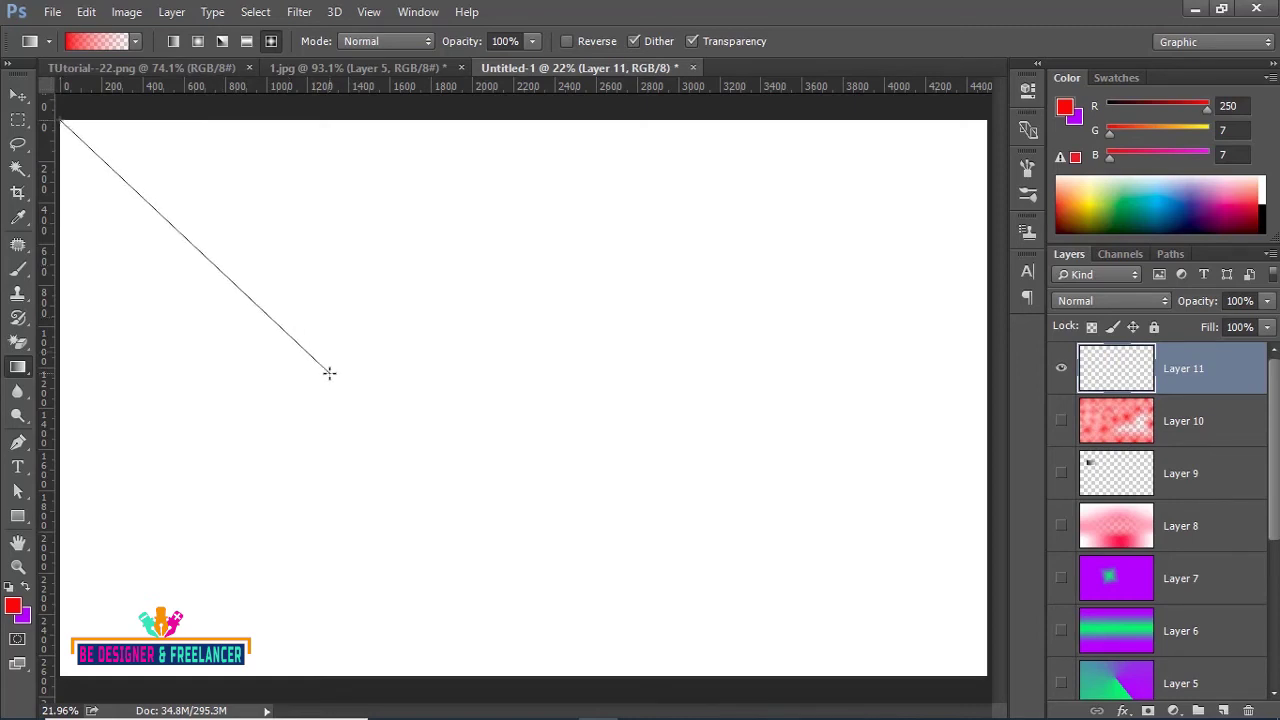
pyautogui.moveTo(329, 372); pyautogui.dragTo(329, 374)
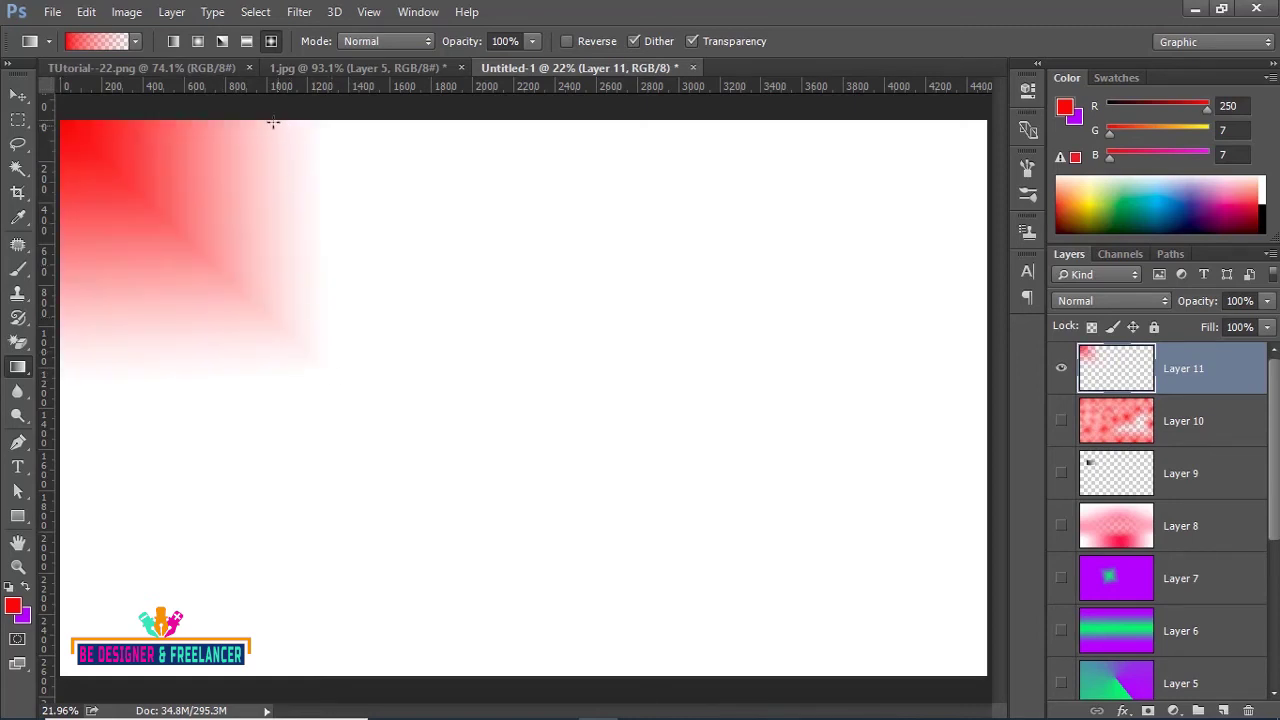
pyautogui.moveTo(306, 116); pyautogui.dragTo(553, 326)
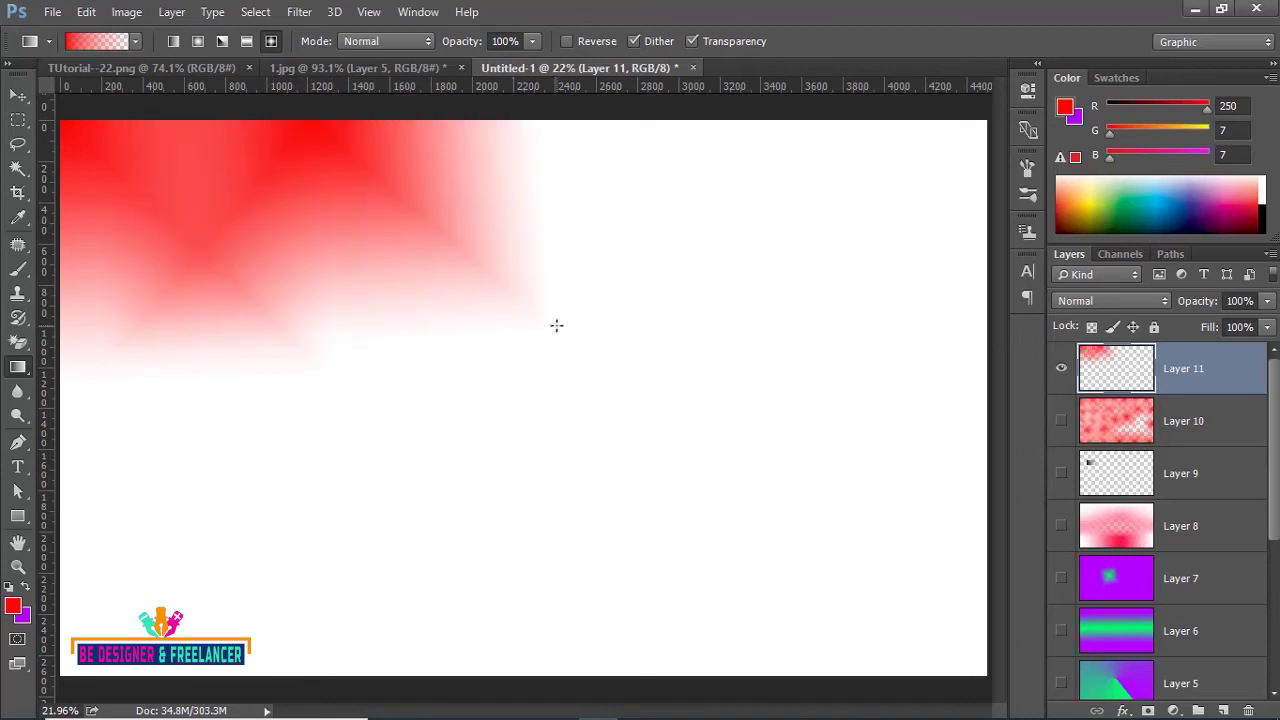
pyautogui.moveTo(537, 121); pyautogui.dragTo(829, 328)
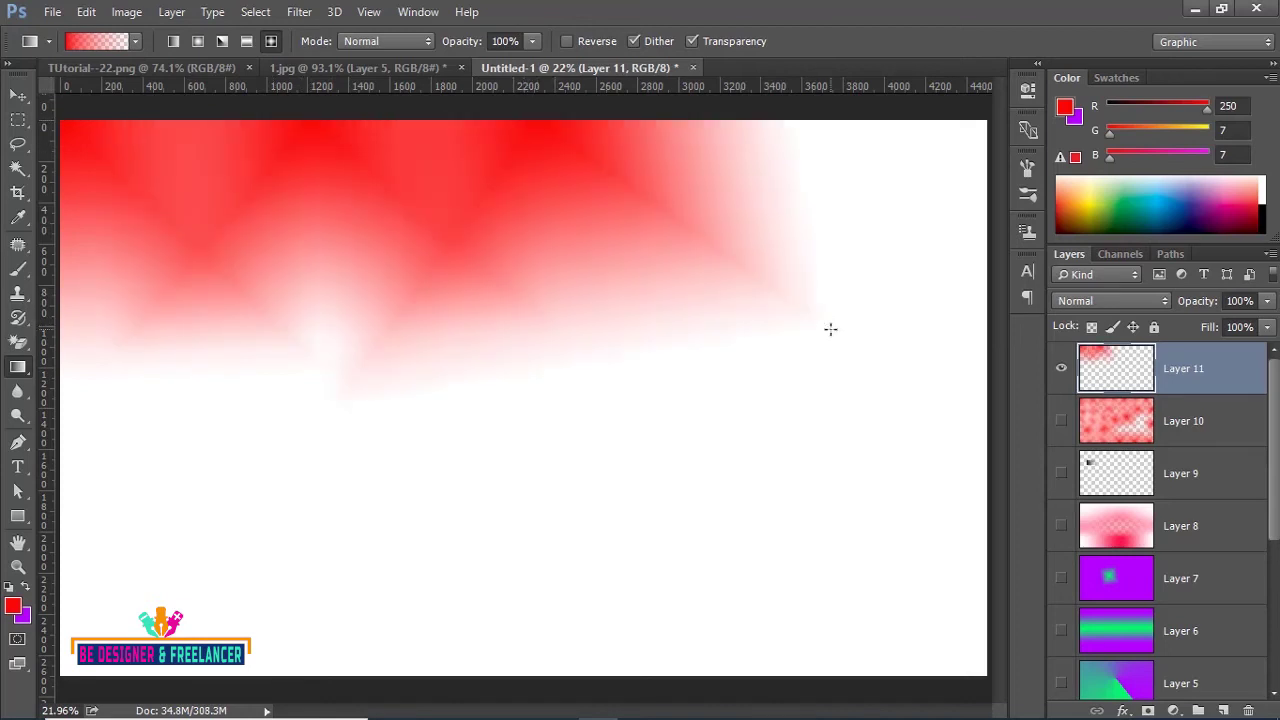
pyautogui.moveTo(792, 114); pyautogui.dragTo(1000, 338)
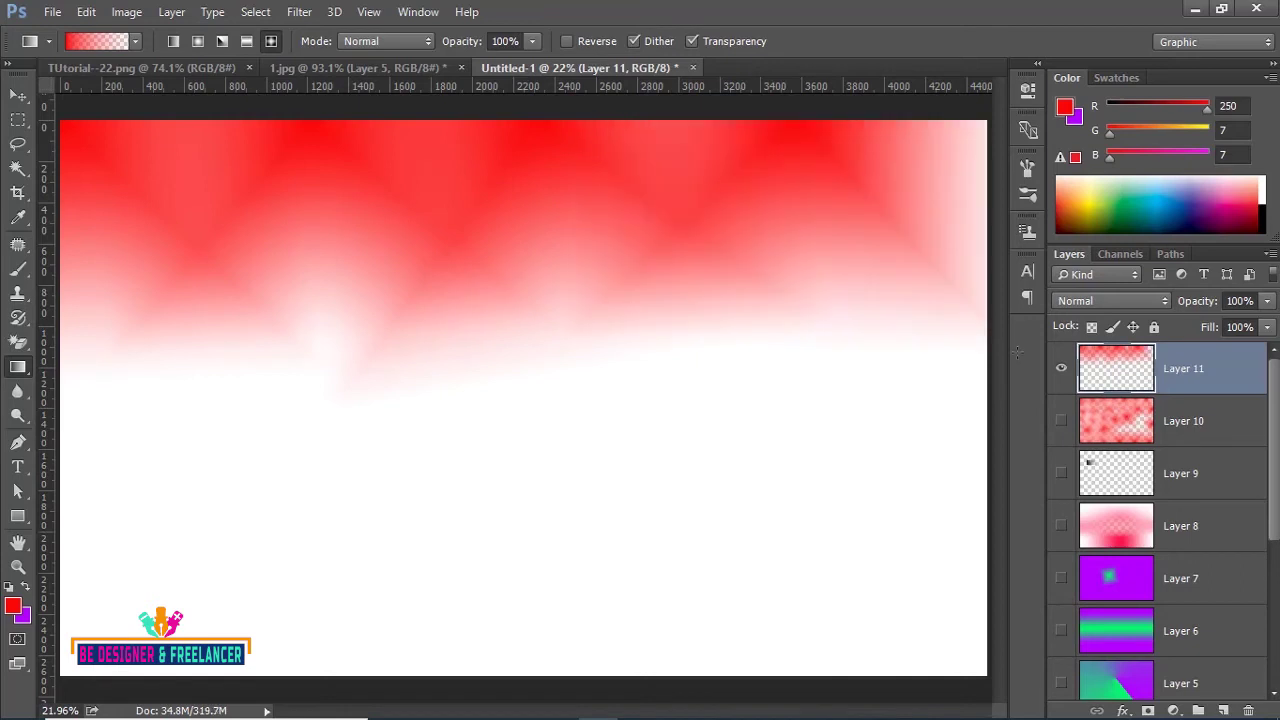
# - Drag red diamond gradients along the bottom edge, leaving a white middle band
pyautogui.moveTo(62, 671); pyautogui.dragTo(252, 479)
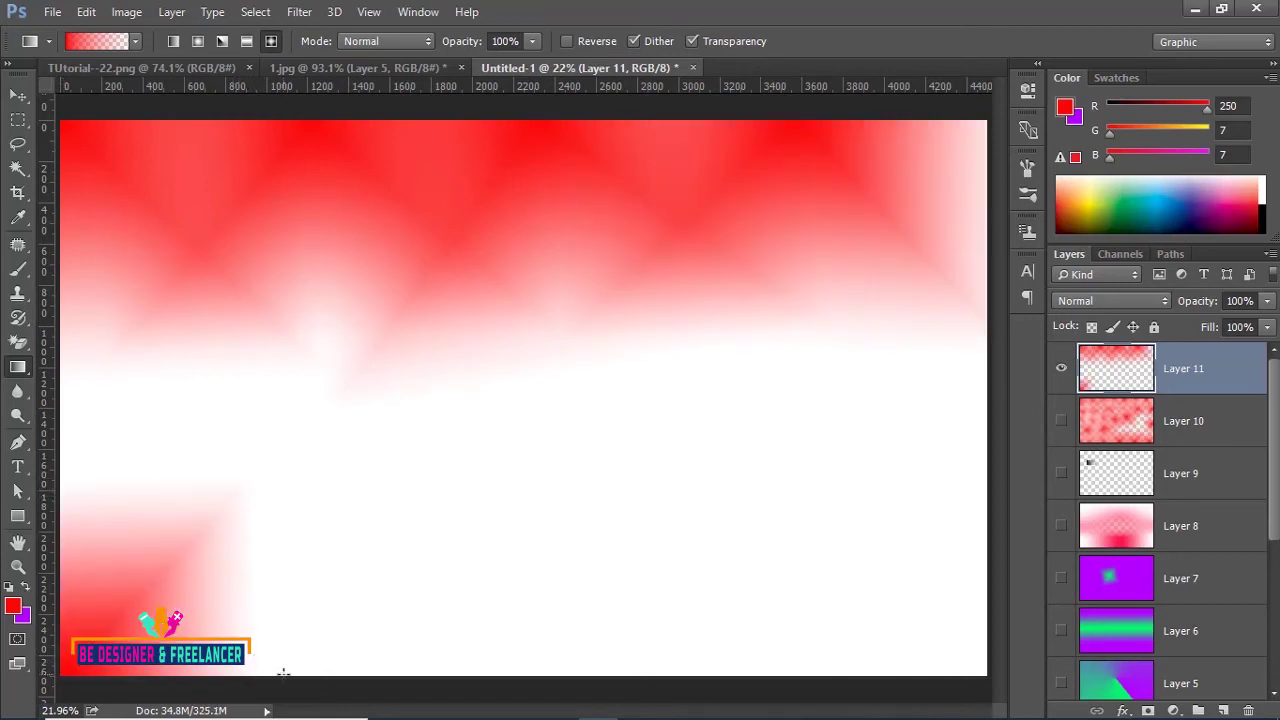
pyautogui.moveTo(283, 673); pyautogui.dragTo(475, 441)
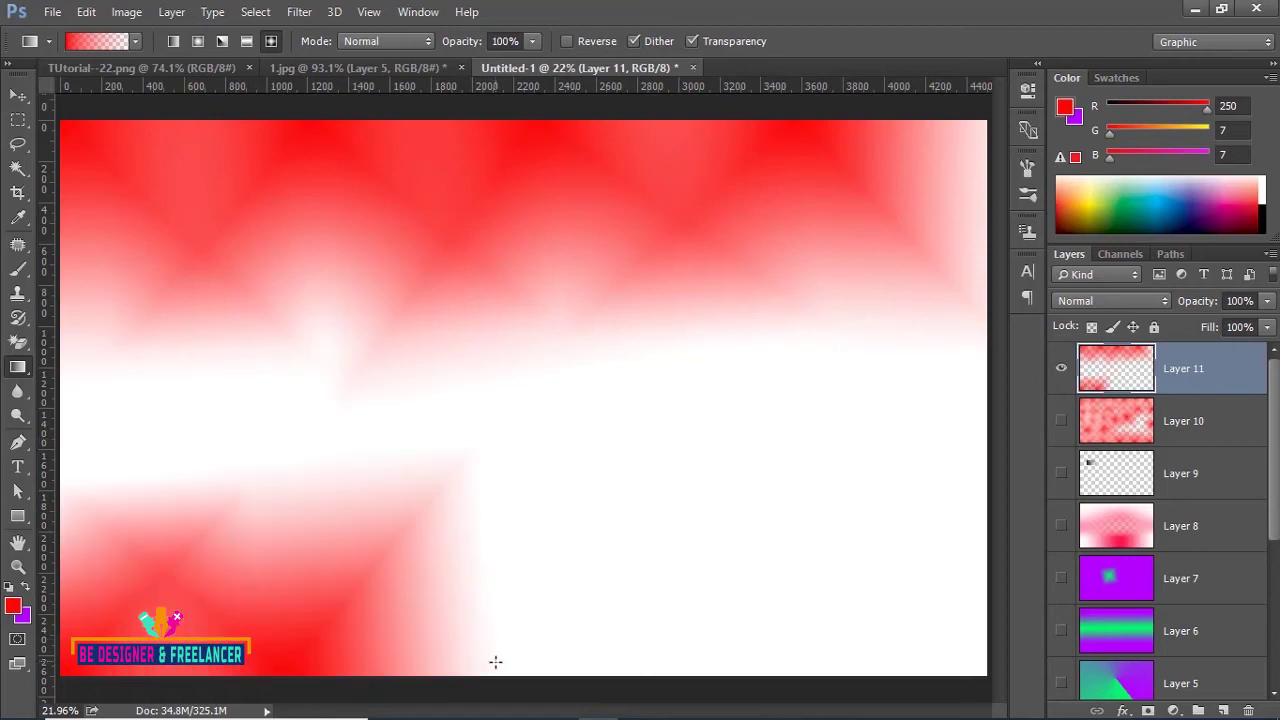
pyautogui.moveTo(497, 673)
pyautogui.mouseDown()
pyautogui.moveTo(597, 563)
pyautogui.moveTo(668, 446)
pyautogui.mouseUp()
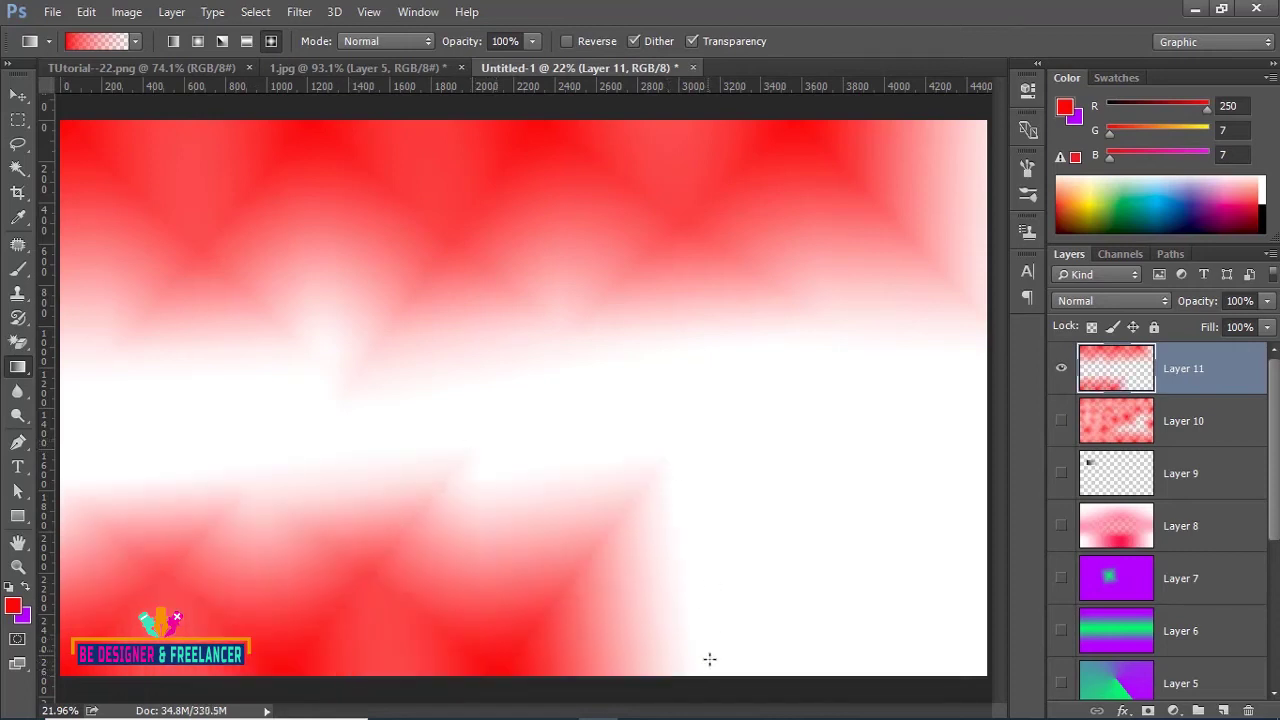
pyautogui.moveTo(713, 673); pyautogui.dragTo(870, 452)
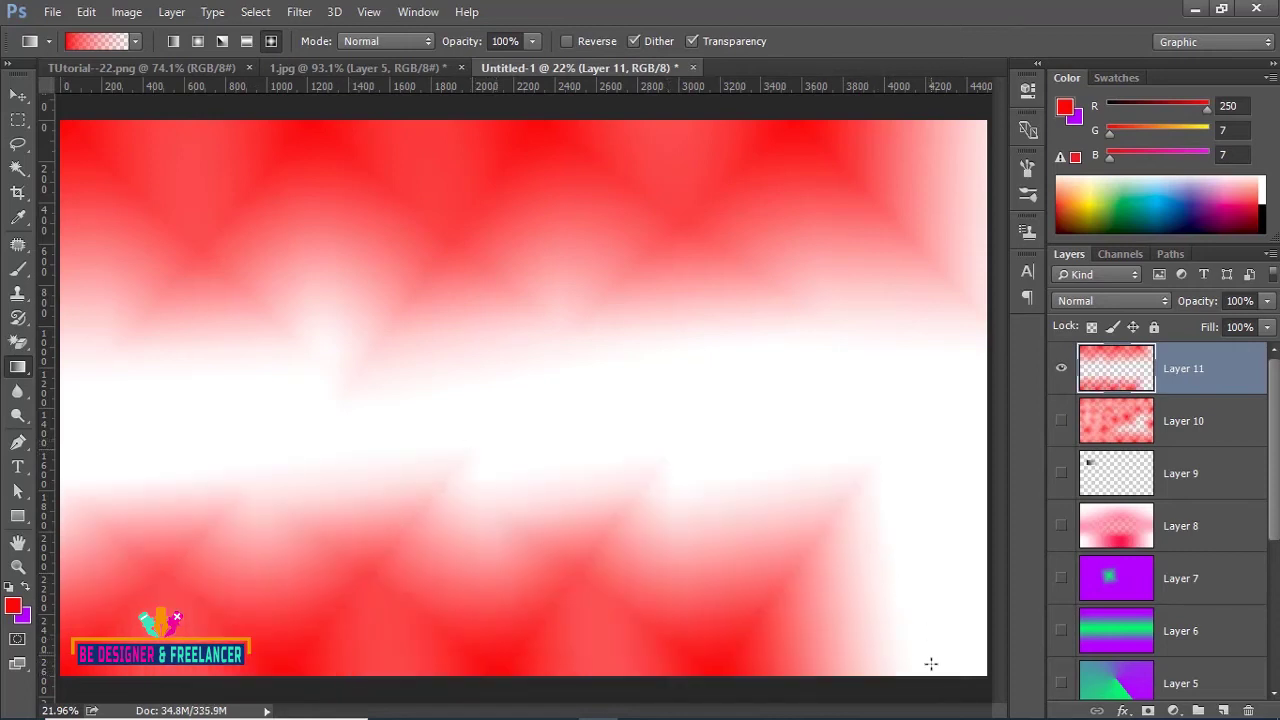
pyautogui.moveTo(934, 672); pyautogui.dragTo(1048, 462)
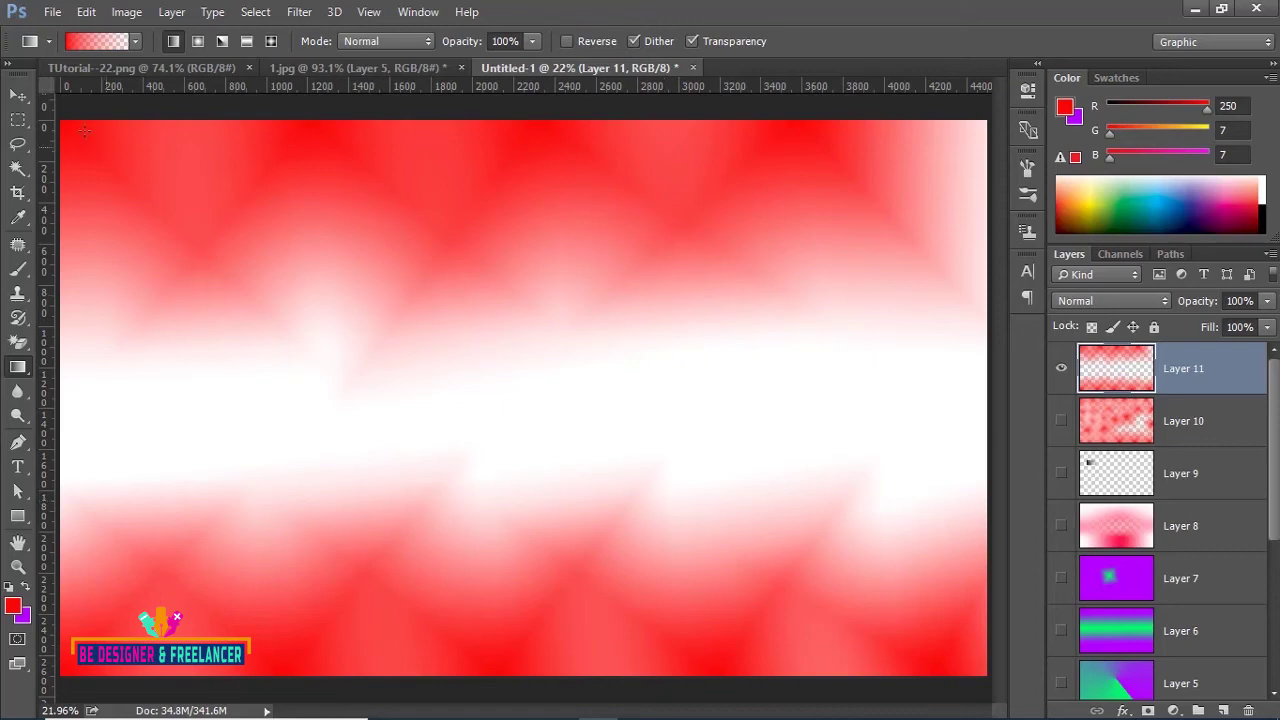
# - Choose the orange-yellow gradient preset
pyautogui.click(137, 42)
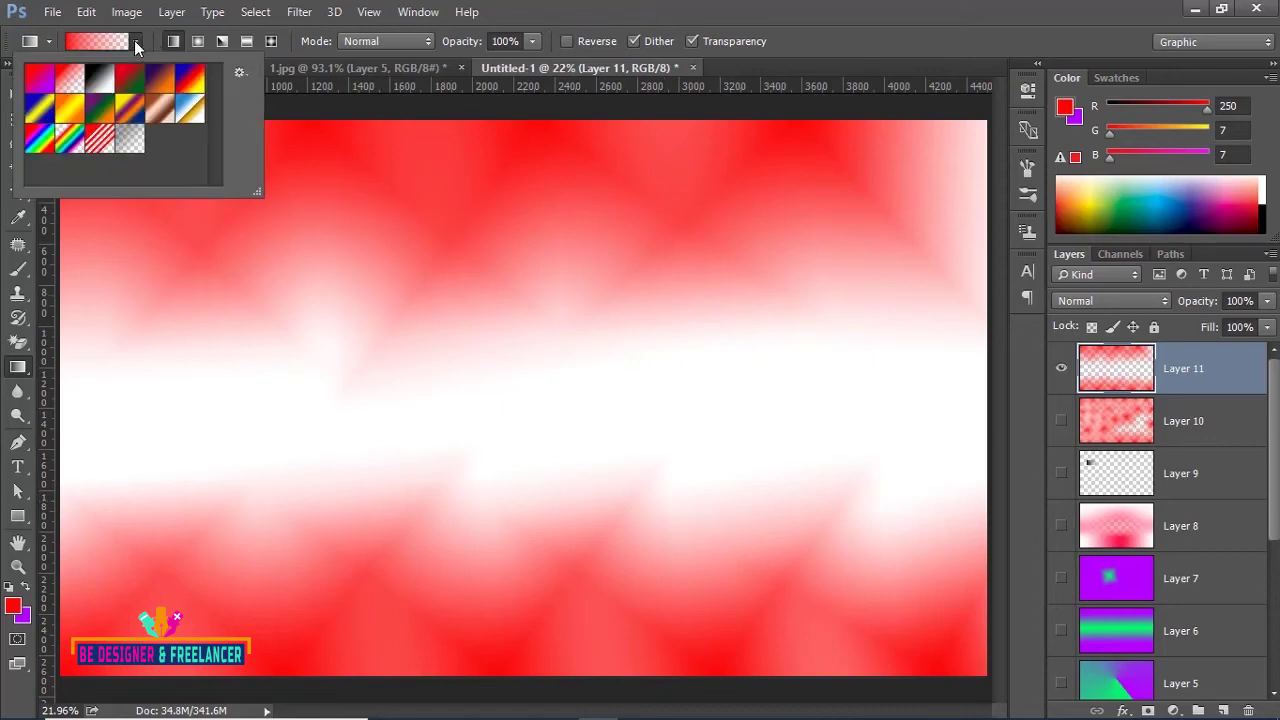
pyautogui.click(70, 112)
pyautogui.click(765, 15)
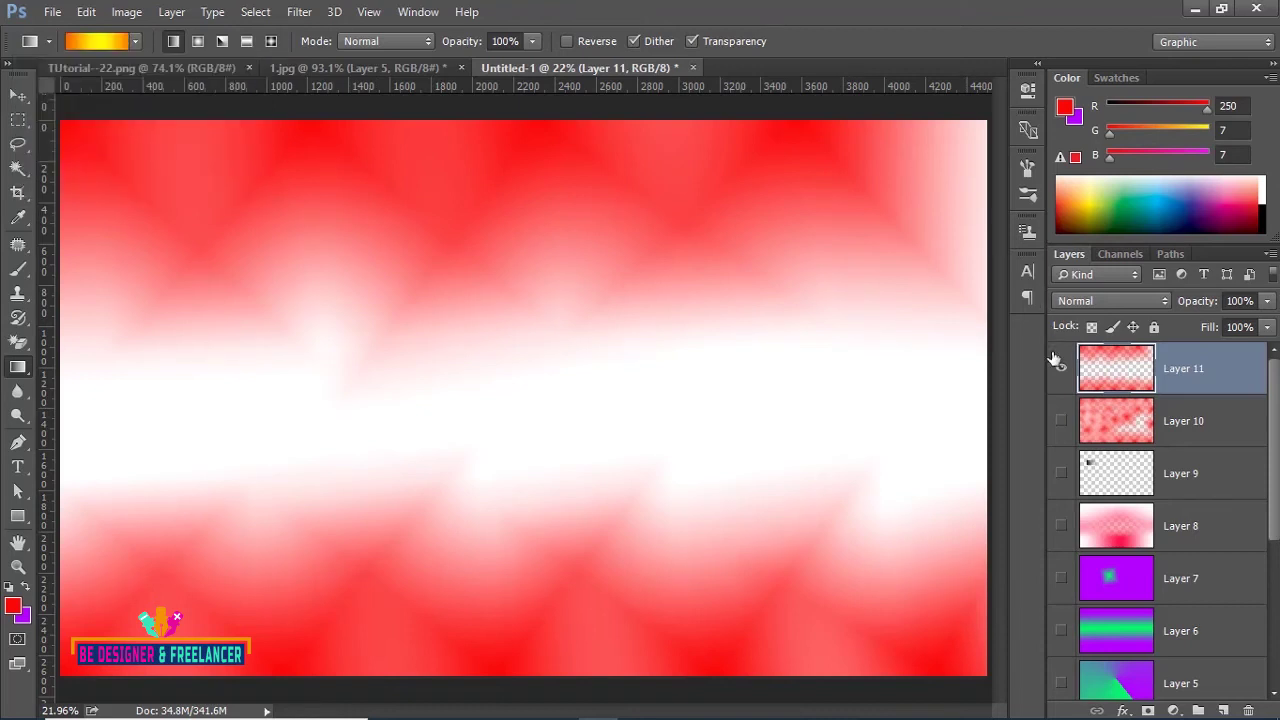
# - Hide Layer 11, add Layer 12, and fill it with a top-to-bottom orange-yellow gradient
pyautogui.click(1062, 370)
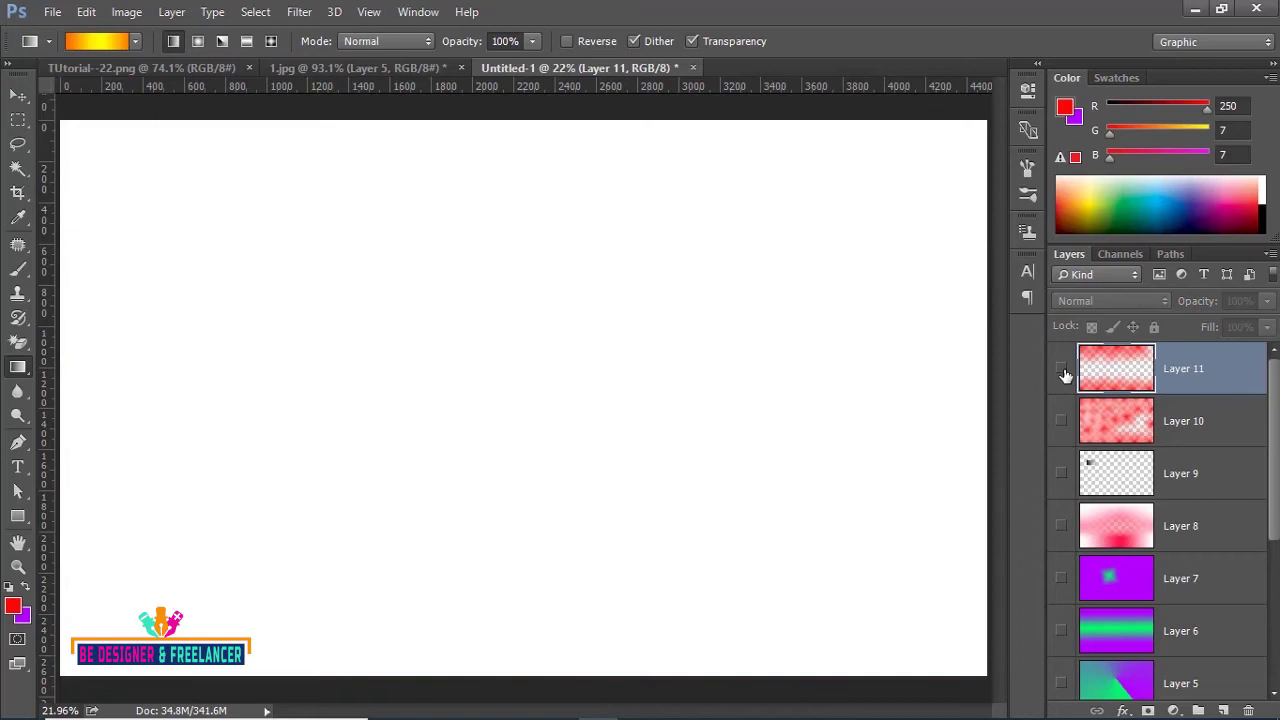
pyautogui.click(1222, 710)
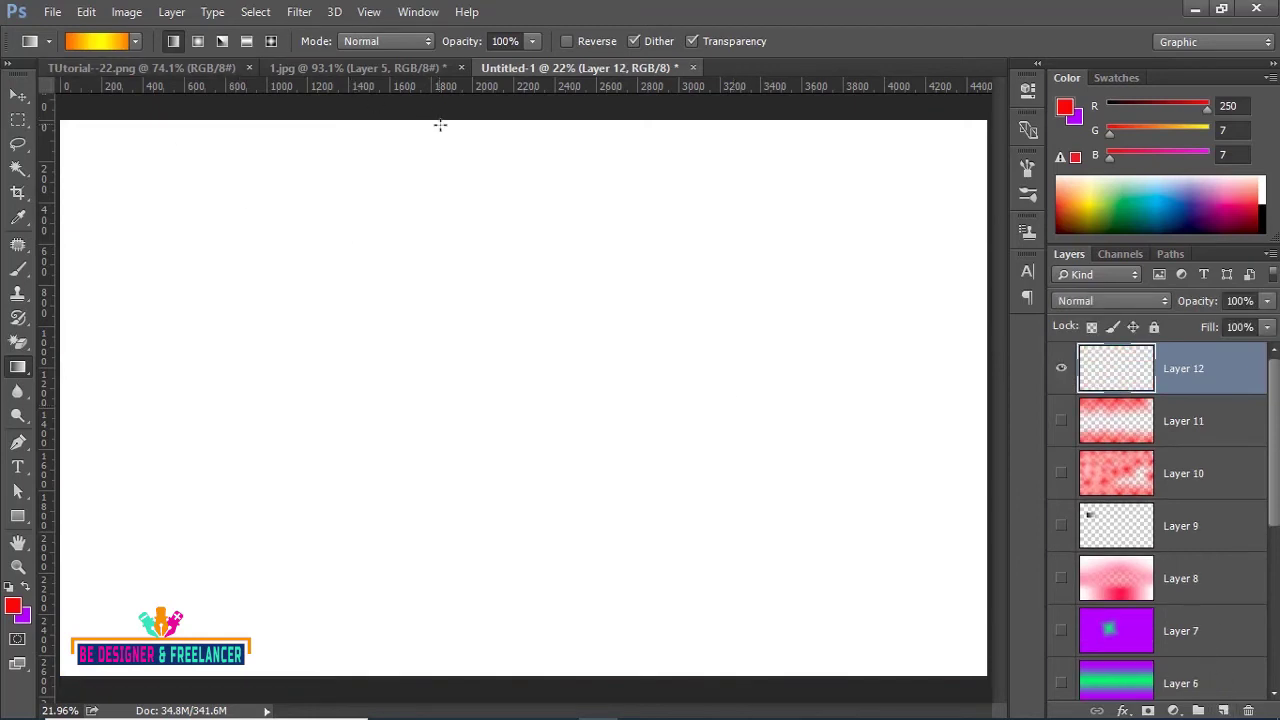
pyautogui.moveTo(442, 122); pyautogui.dragTo(461, 596)
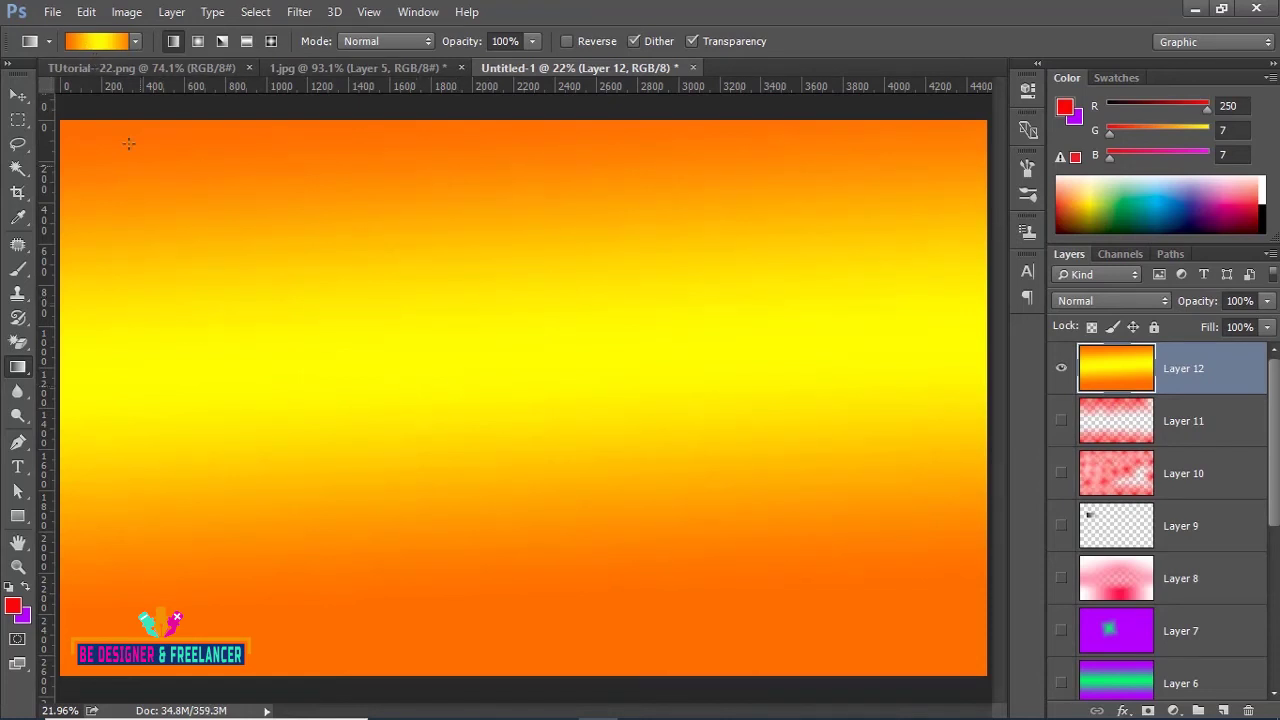
pyautogui.click(134, 40)
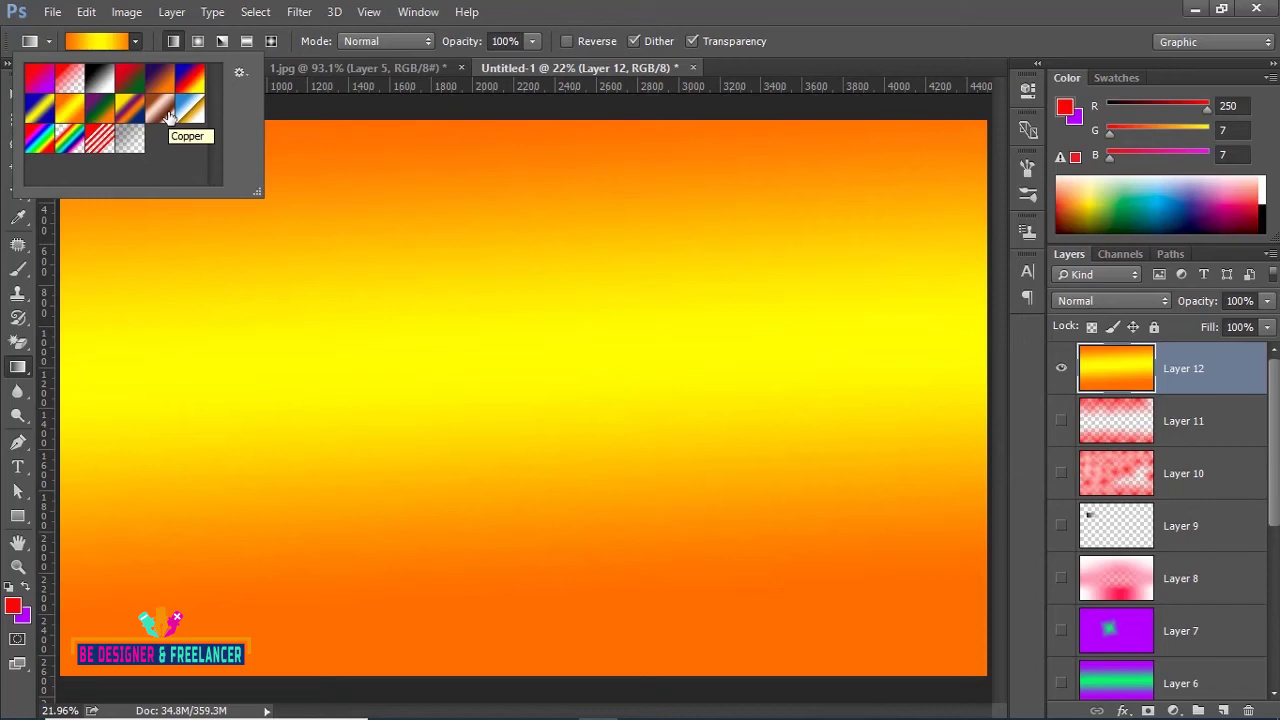
# - Append the Color Harmonies 1 gradient set to the existing presets
pyautogui.click(239, 73)
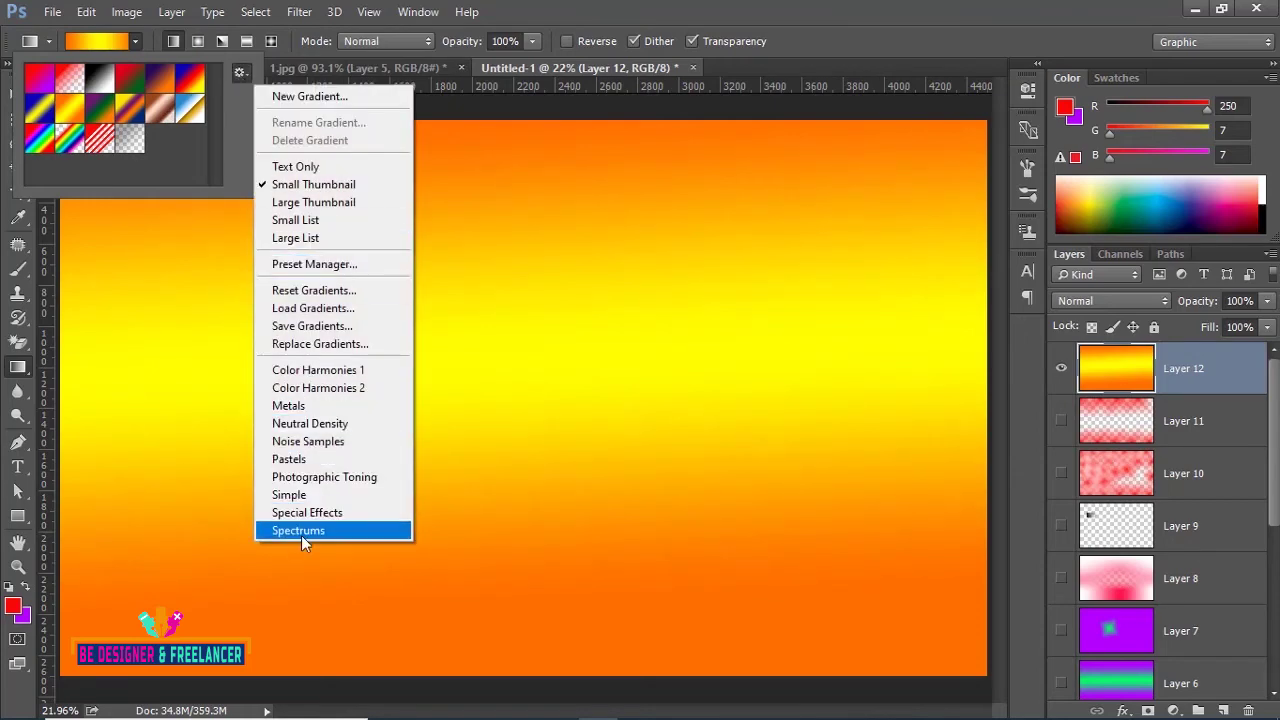
pyautogui.click(308, 372)
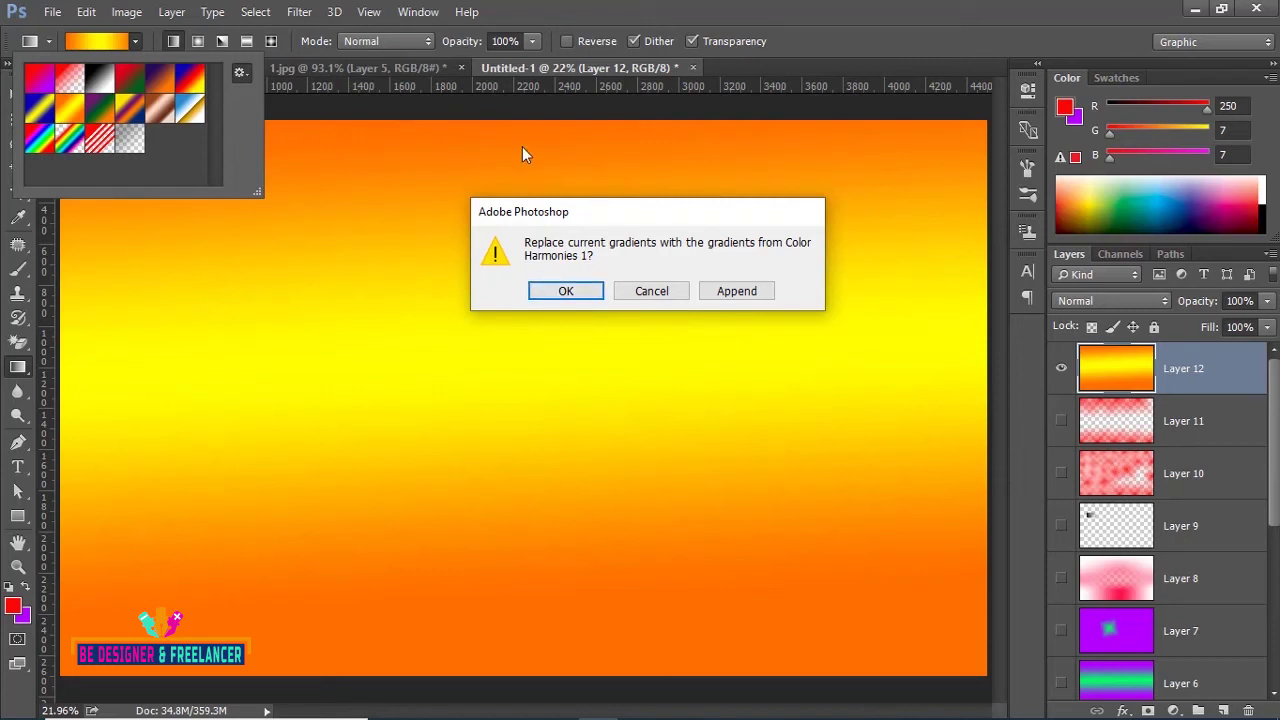
pyautogui.click(740, 292)
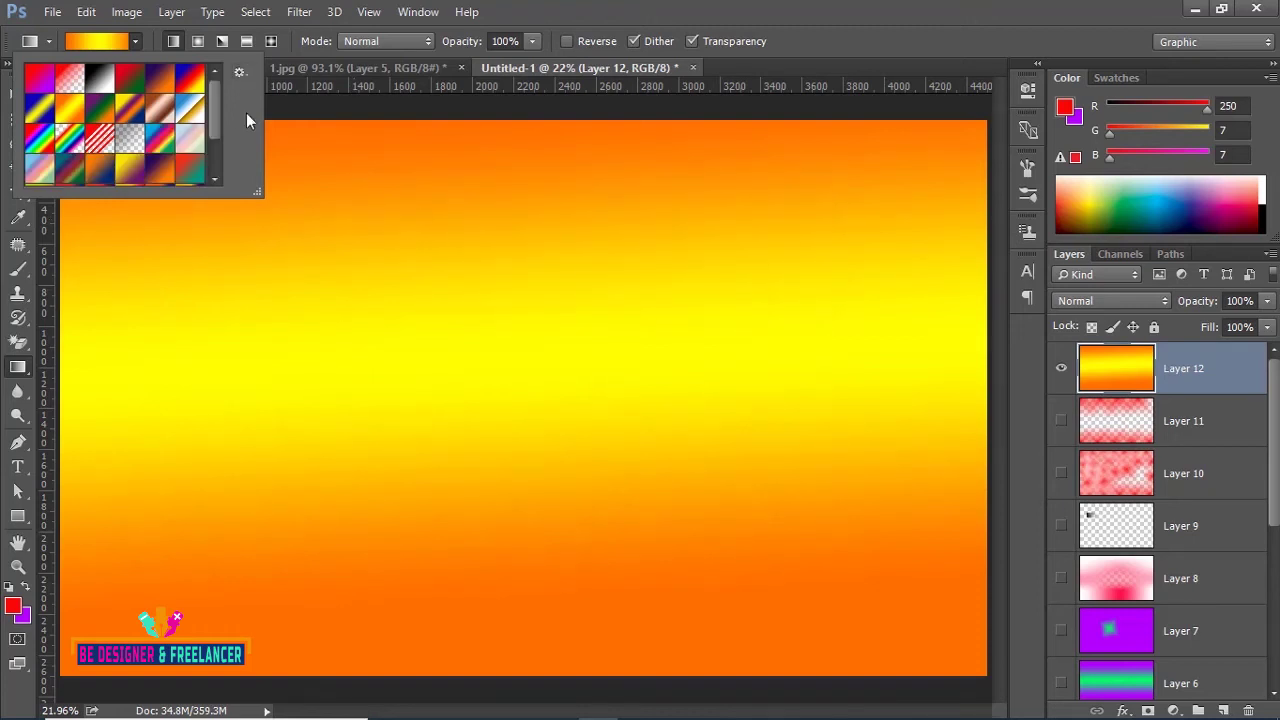
pyautogui.moveTo(212, 98); pyautogui.dragTo(213, 142)
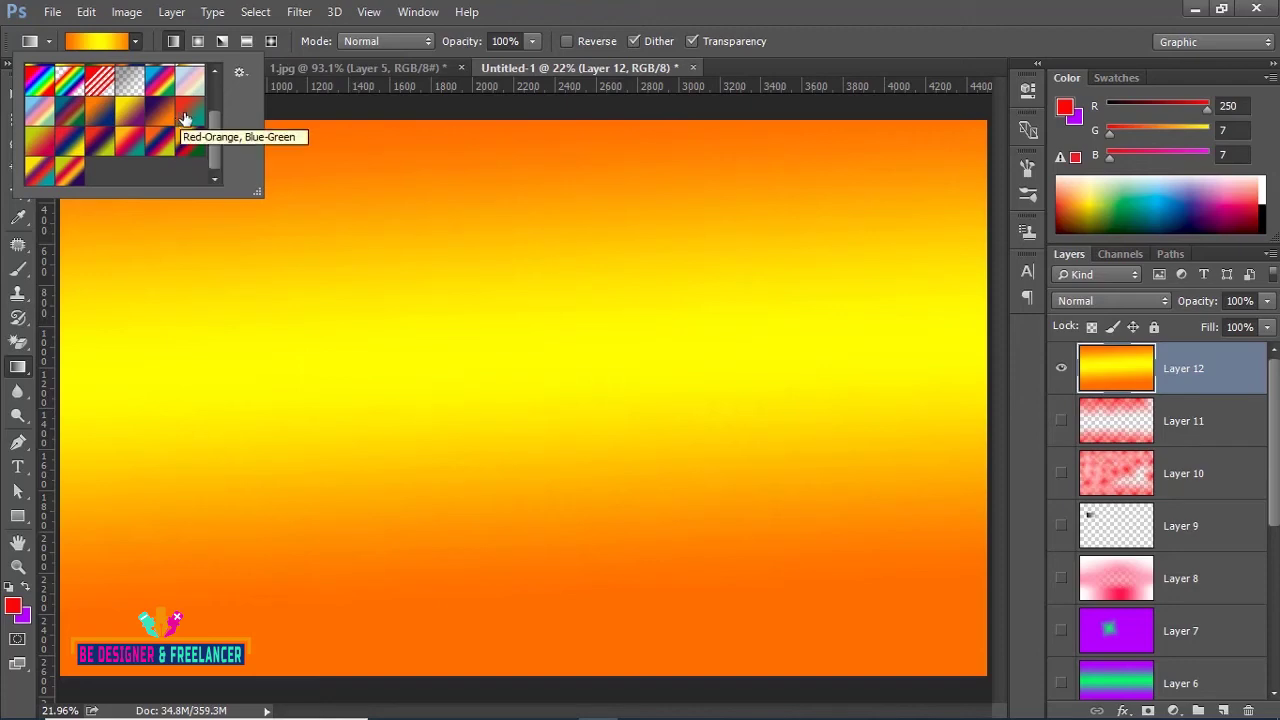
# - Append the Simple gradient set to the presets as well
pyautogui.click(240, 73)
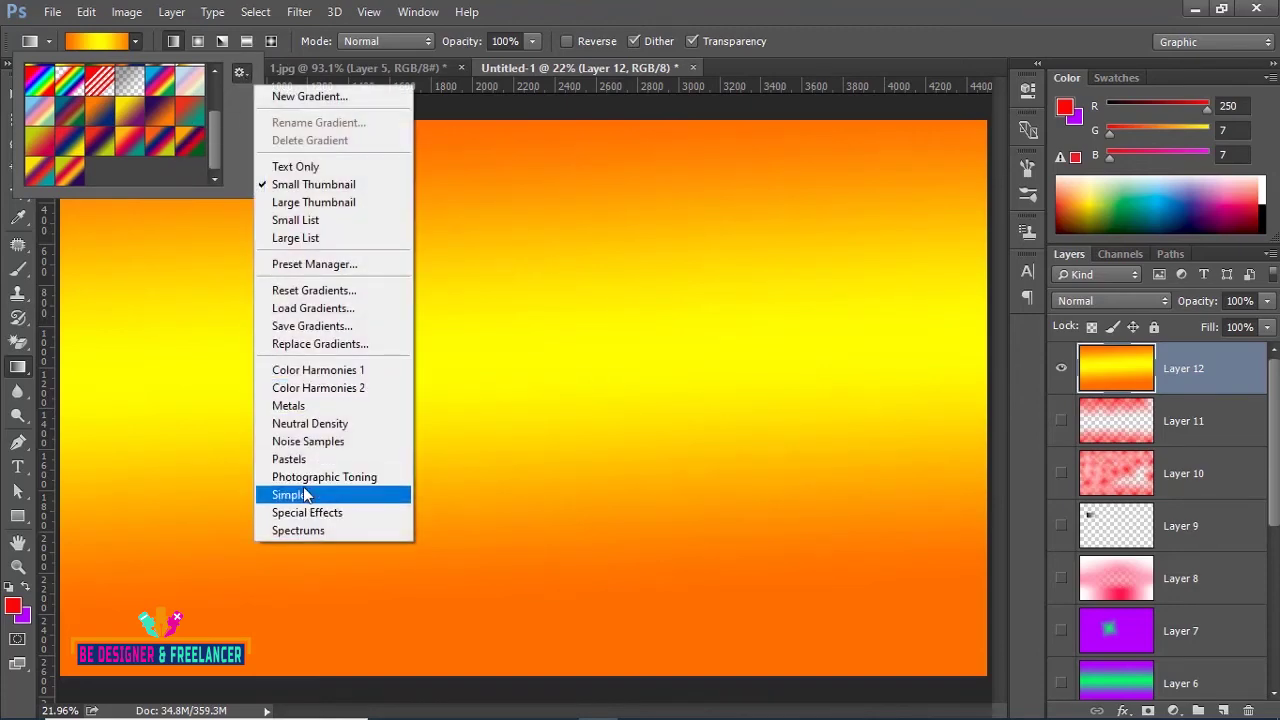
pyautogui.click(300, 495)
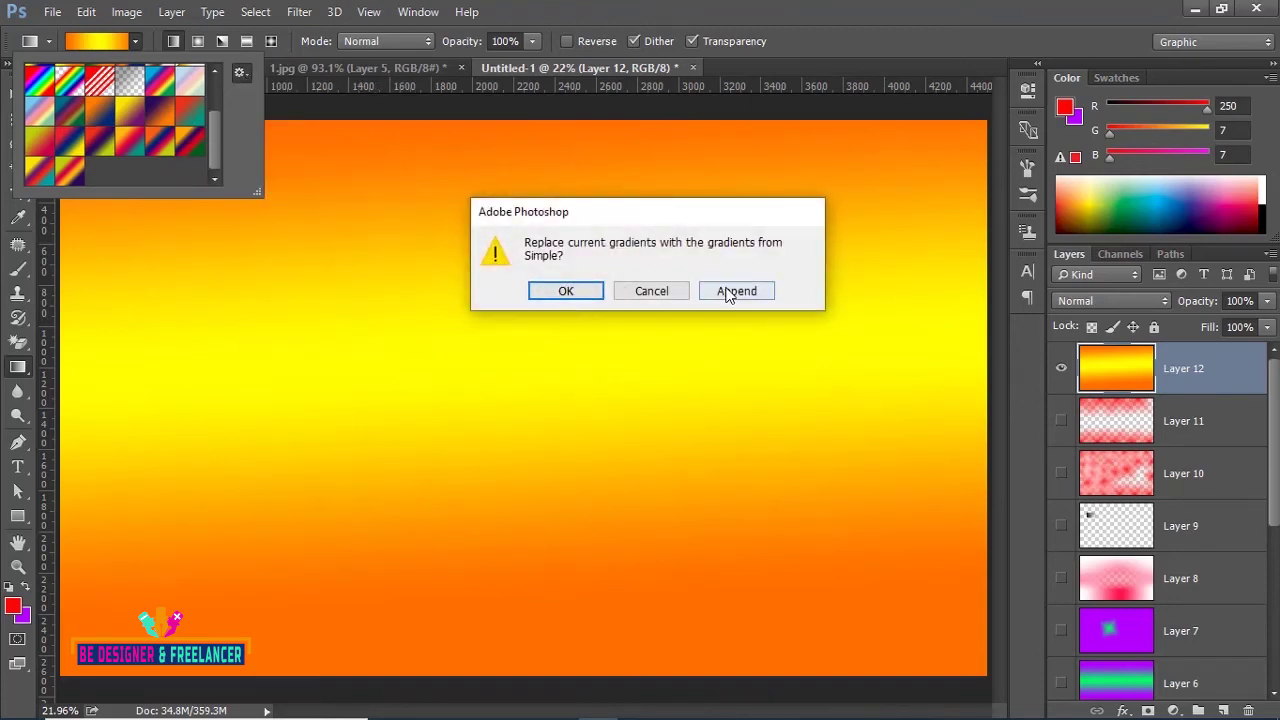
pyautogui.click(736, 291)
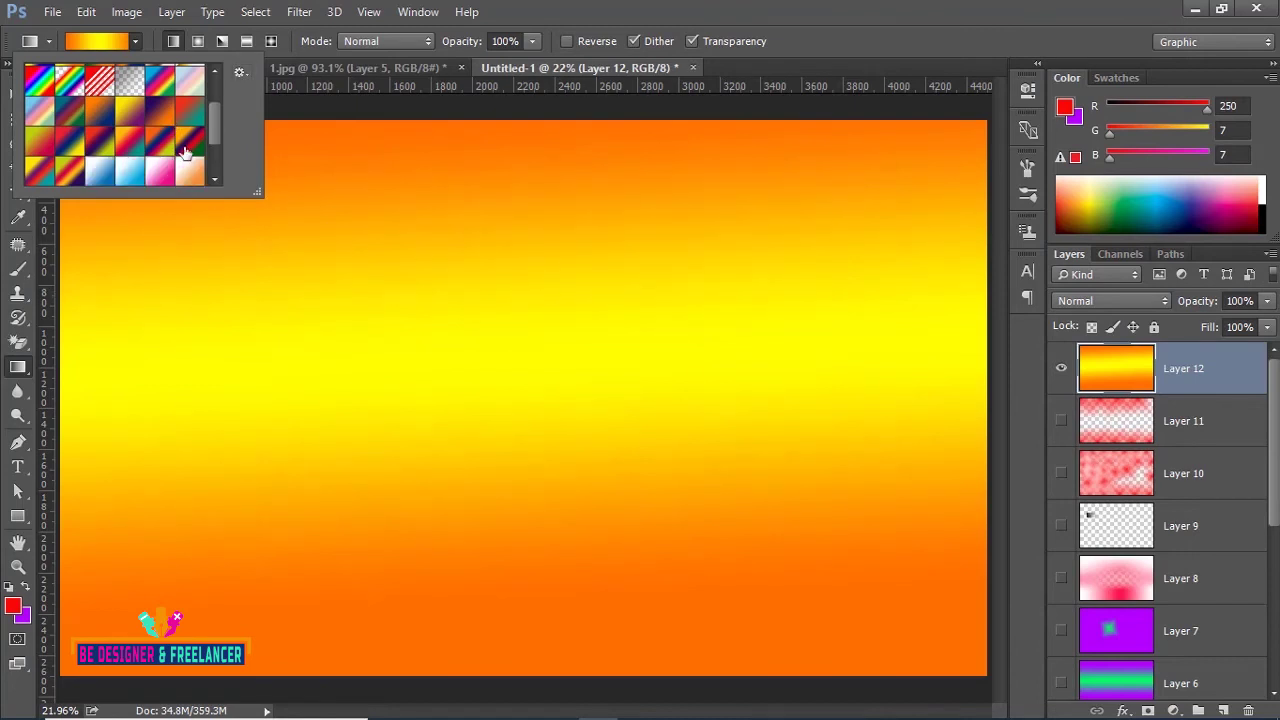
# - Scroll the gradient presets, then dismiss the options menu and close the picker without loading
pyautogui.moveTo(214, 116); pyautogui.dragTo(216, 143)
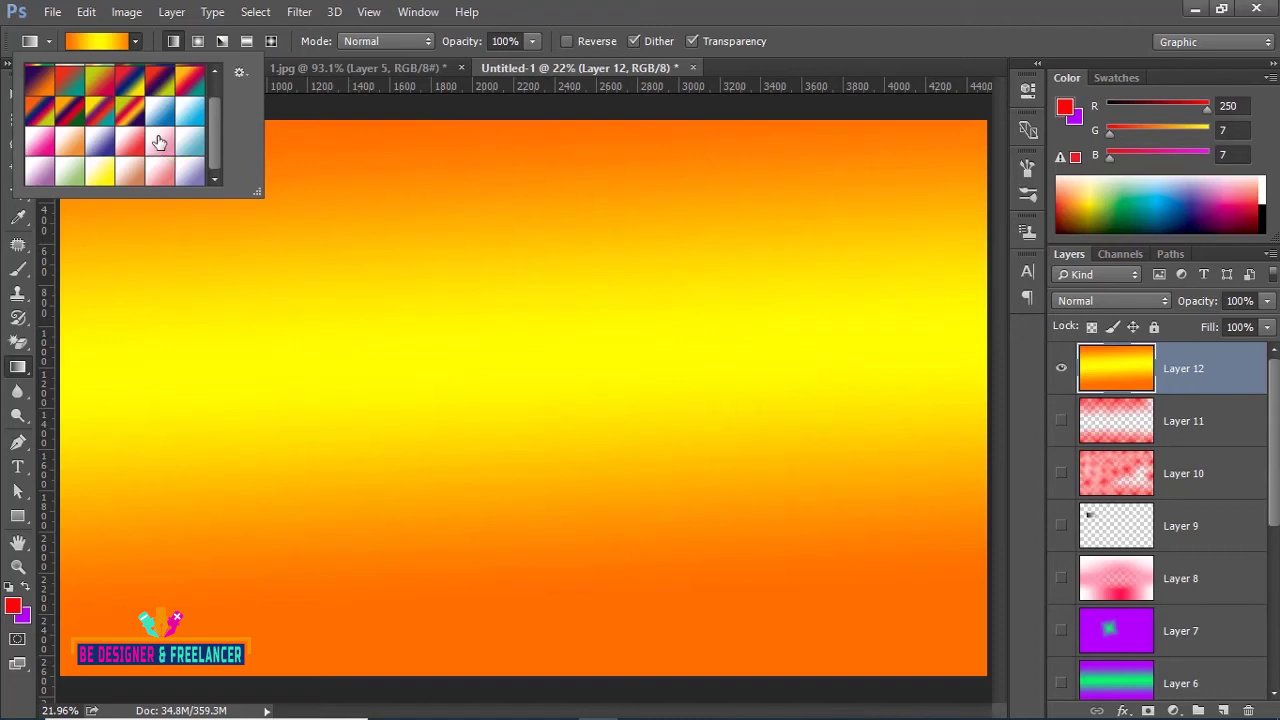
pyautogui.click(238, 76)
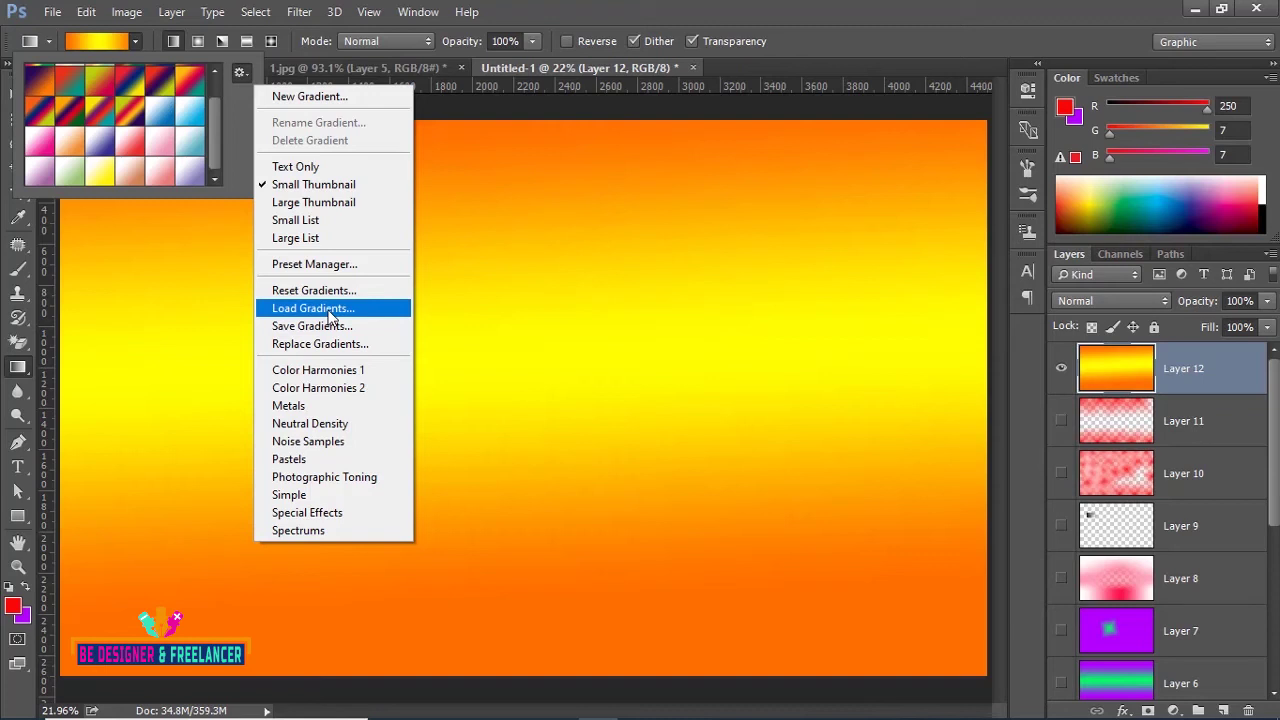
pyautogui.click(643, 155)
pyautogui.click(601, 179)
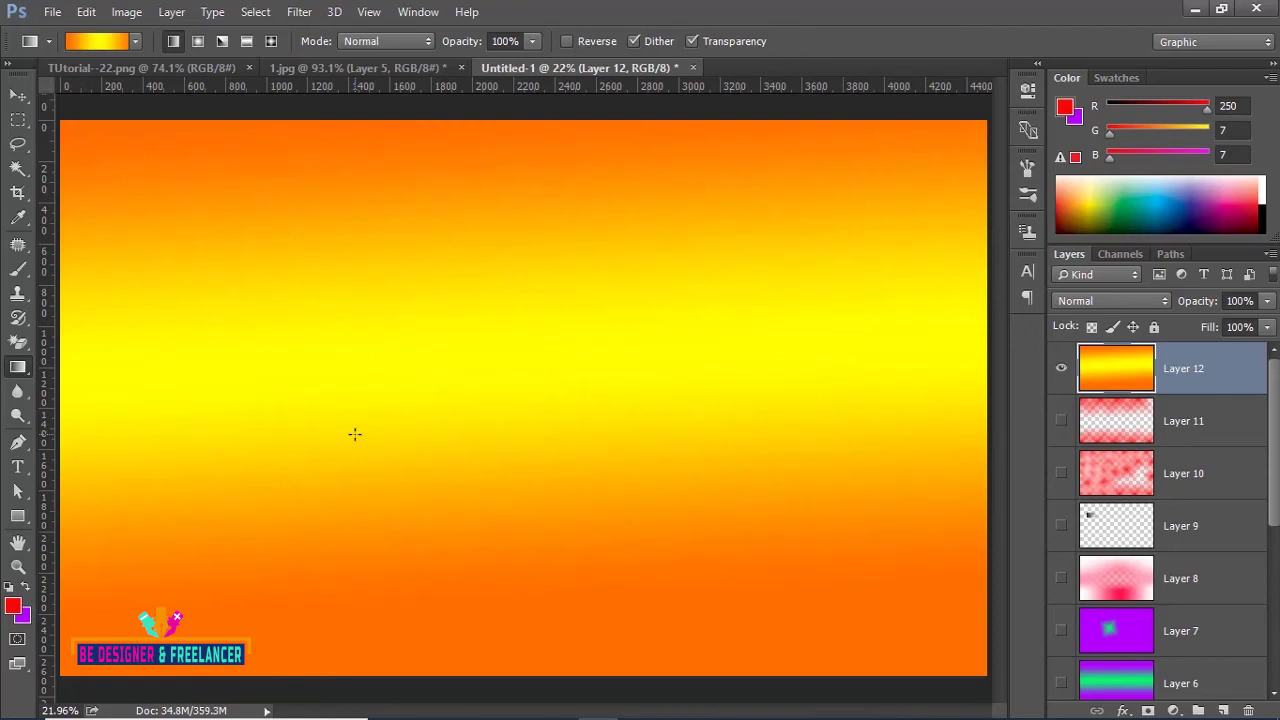
# - Open the orange-yellow-orange gradient in the Gradient Editor and select its left colour stop
pyautogui.click(107, 45)
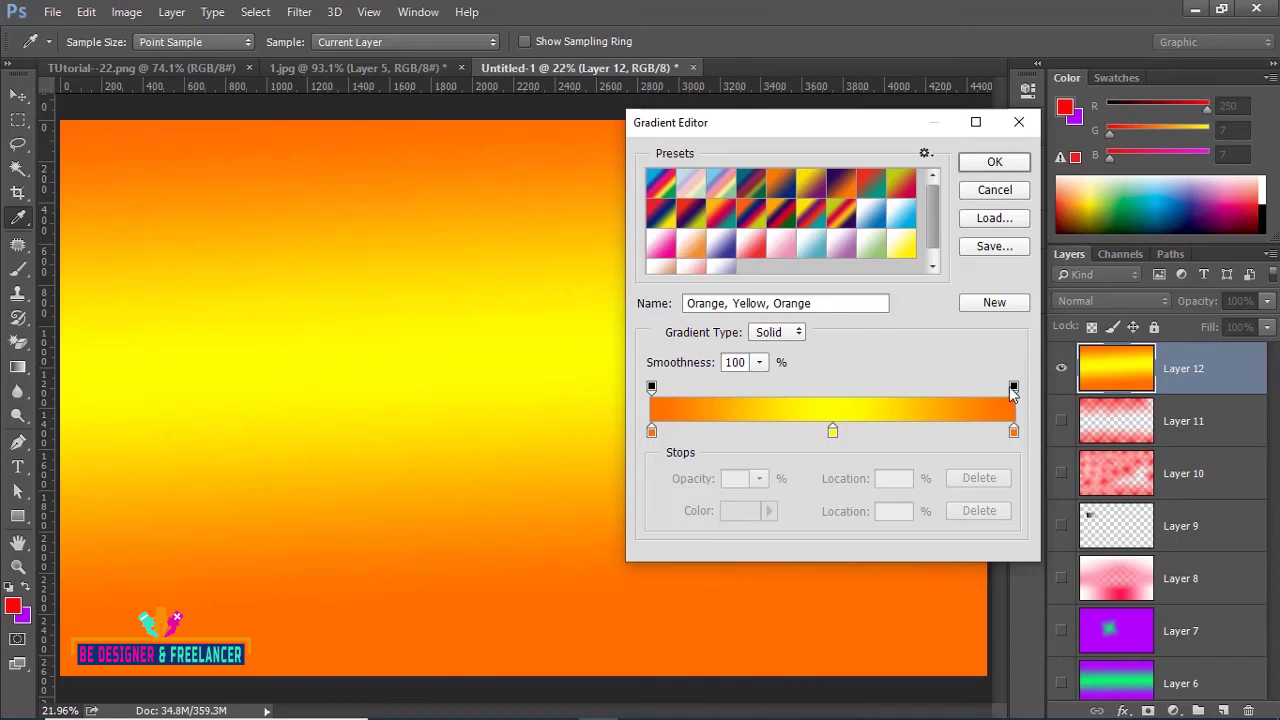
pyautogui.click(651, 432)
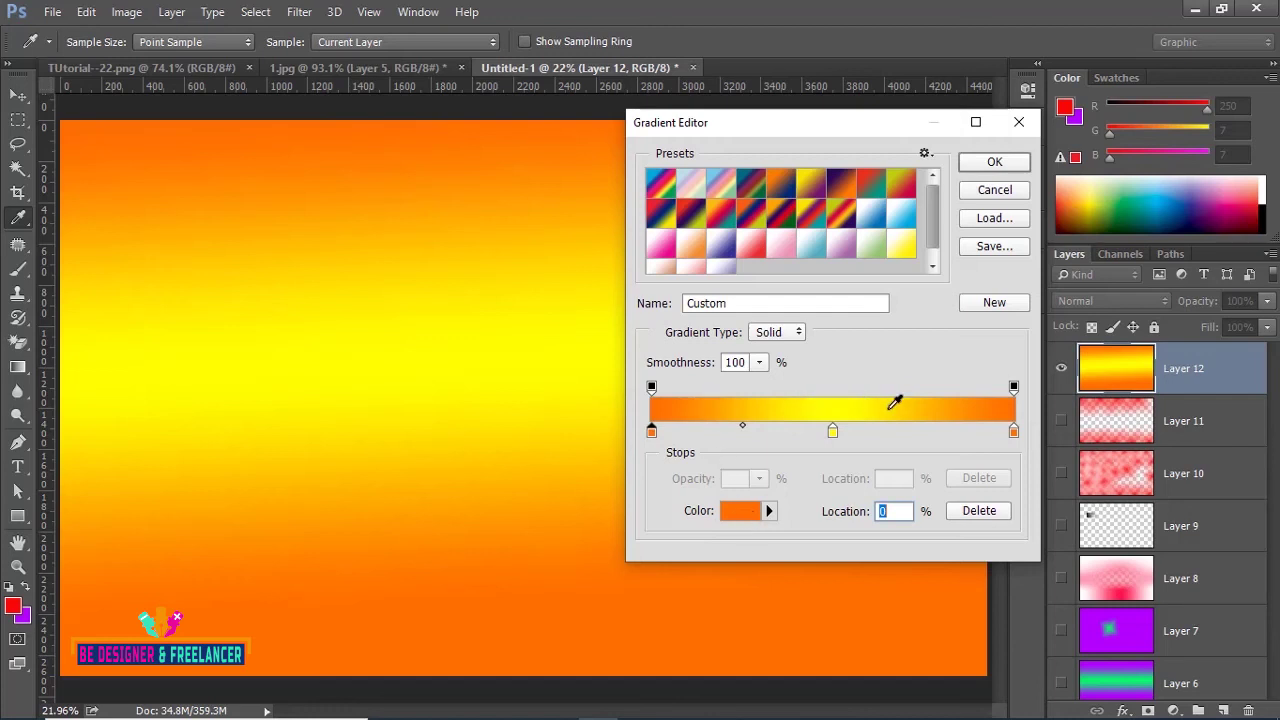
# - Recolour the gradient's left stop to blue
pyautogui.click(746, 513)
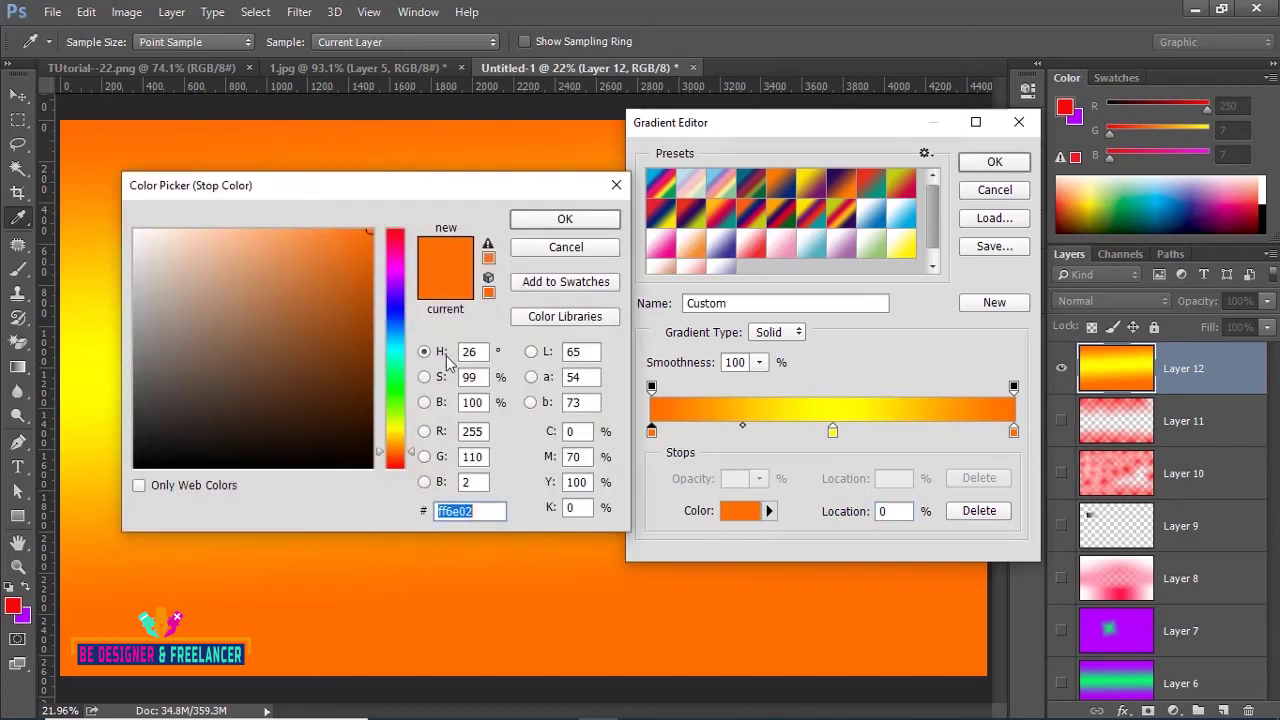
pyautogui.moveTo(352, 185); pyautogui.dragTo(346, 159)
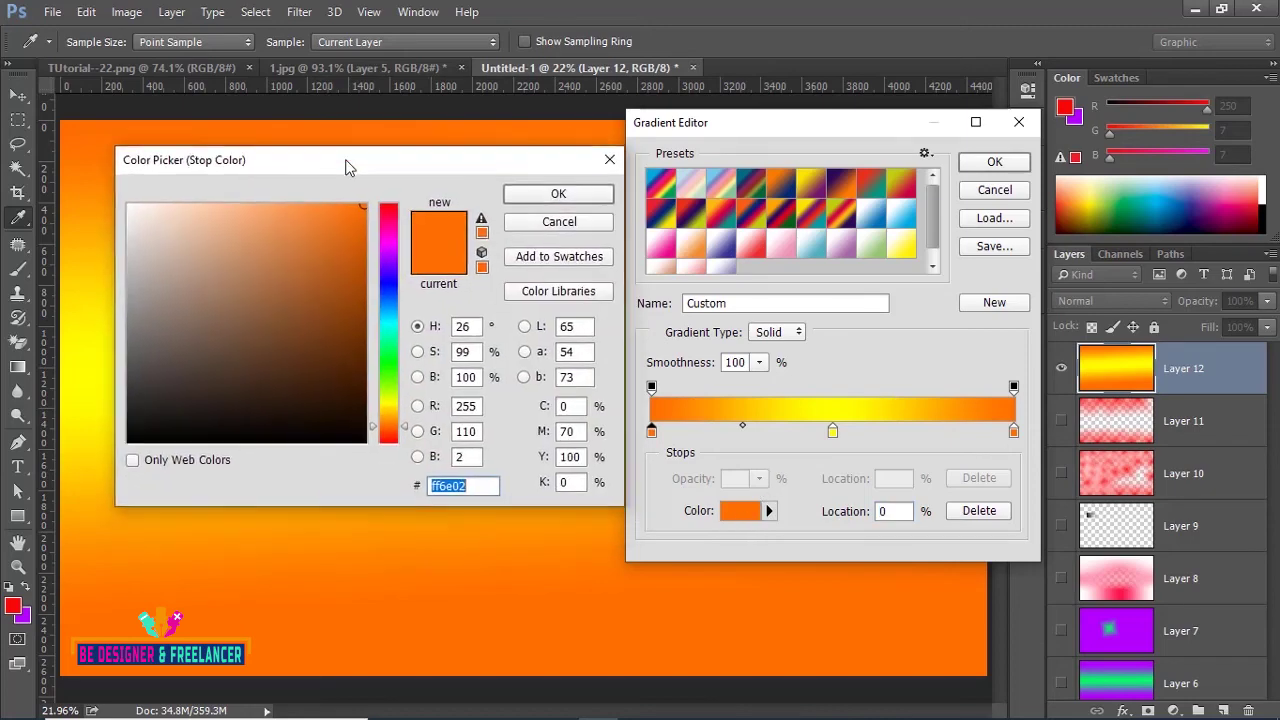
pyautogui.click(390, 282)
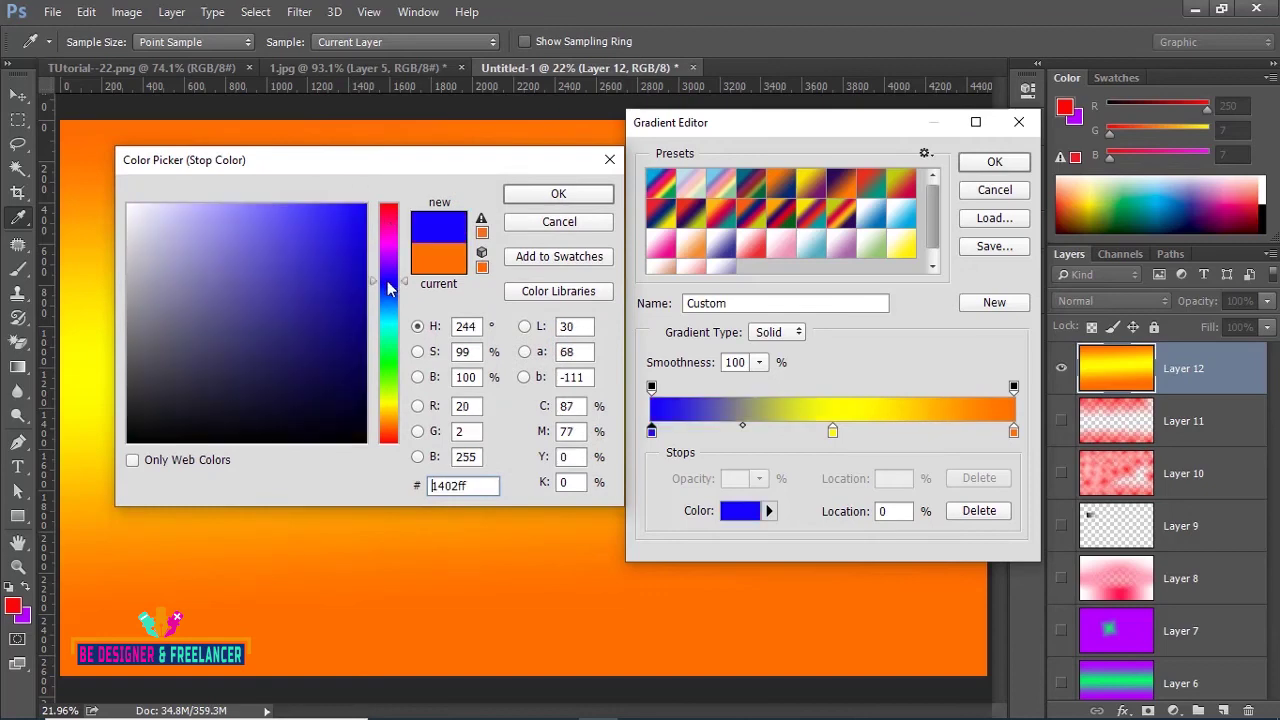
pyautogui.click(541, 196)
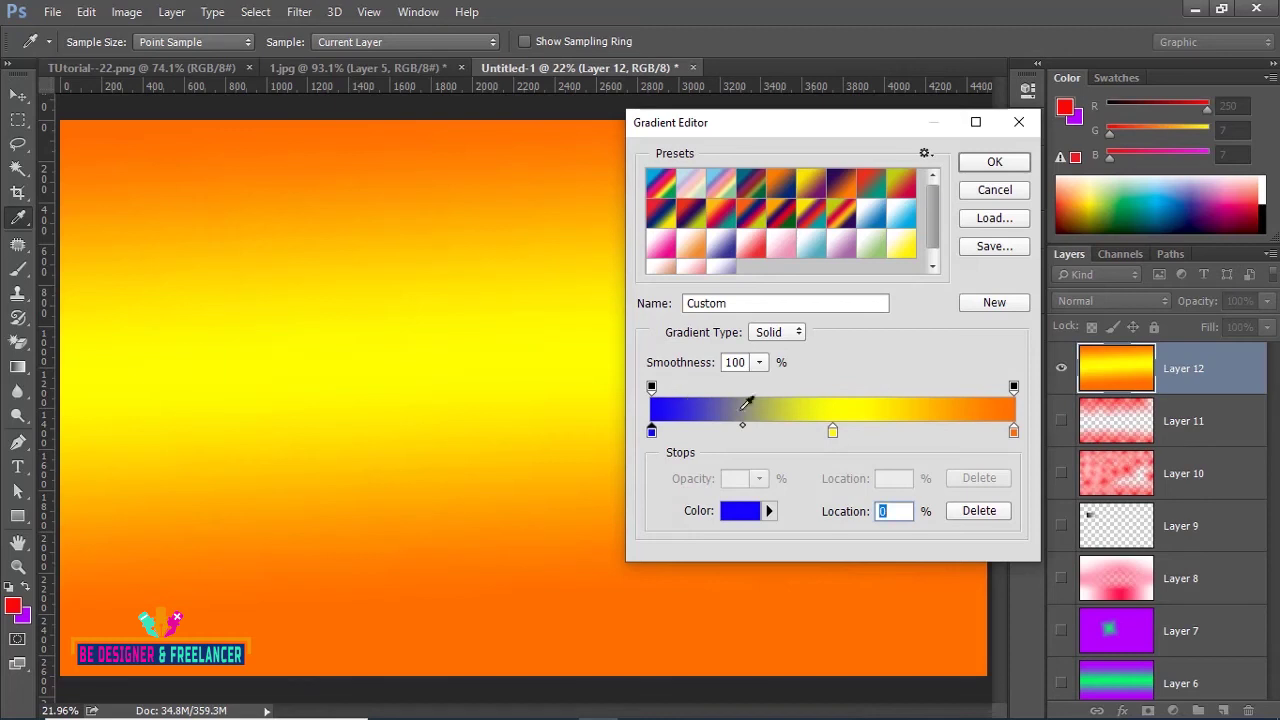
# - Recolour the middle stop from yellow to green
pyautogui.click(832, 432)
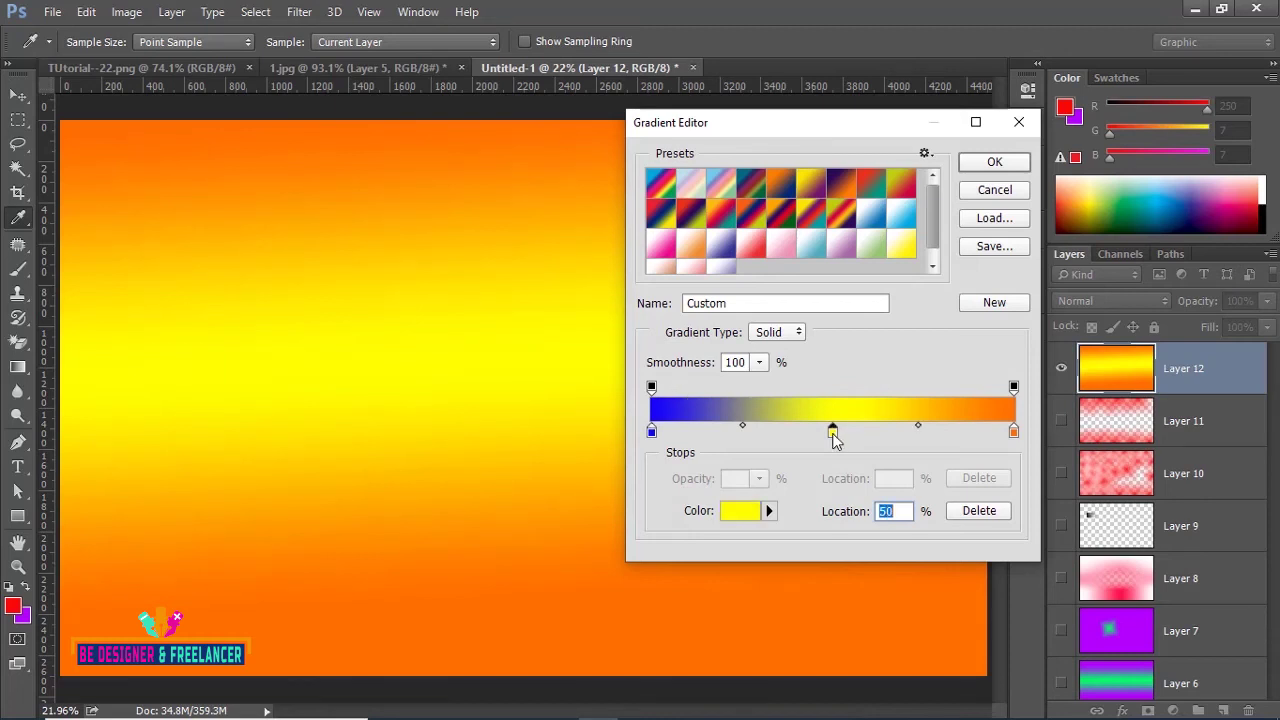
pyautogui.click(740, 518)
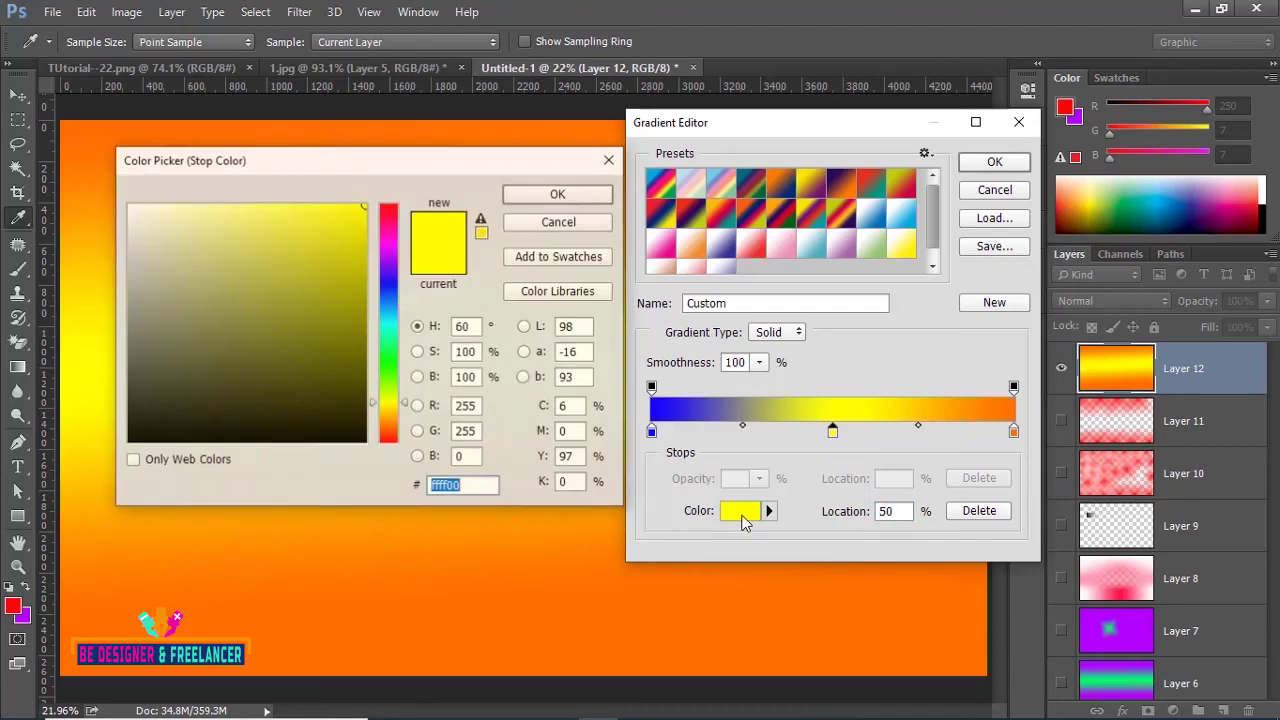
pyautogui.click(388, 352)
pyautogui.click(533, 194)
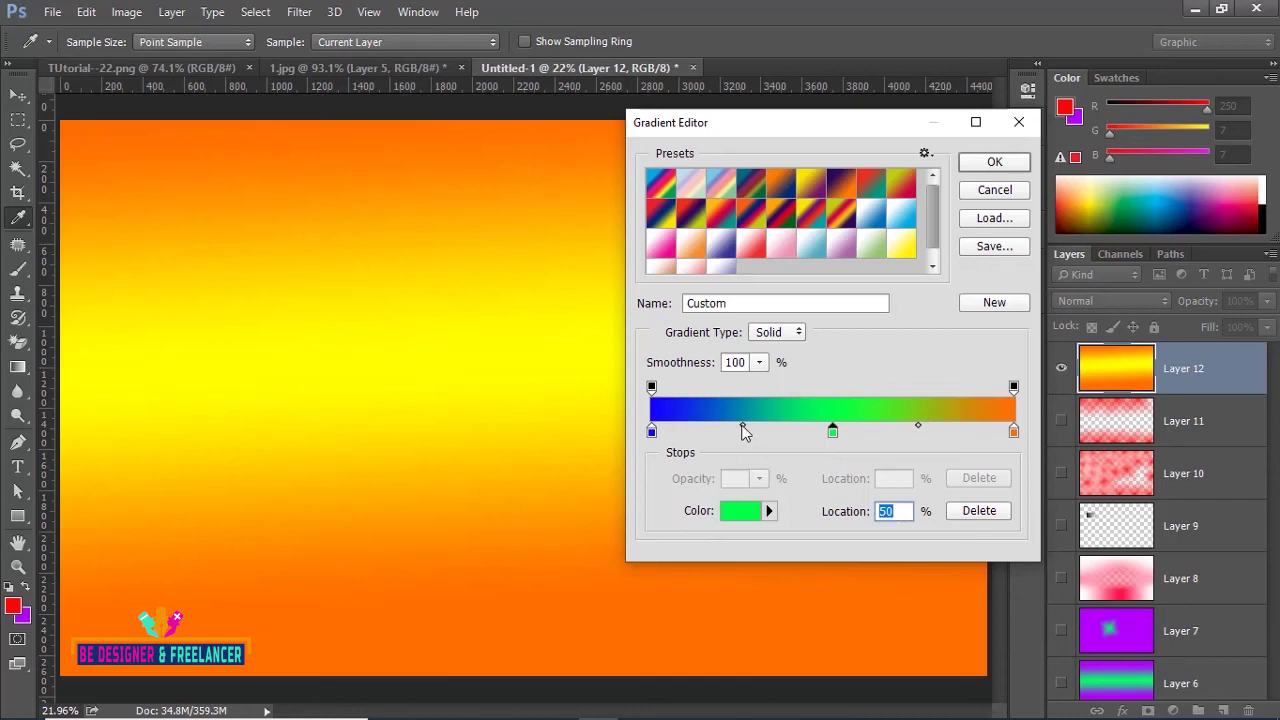
# - Shift the blue-green midpoint, then add a cyan stop at 19% and an orange stop at 82%
pyautogui.moveTo(743, 427)
pyautogui.mouseDown()
pyautogui.moveTo(782, 427)
pyautogui.moveTo(718, 421)
pyautogui.moveTo(764, 421)
pyautogui.mouseUp()
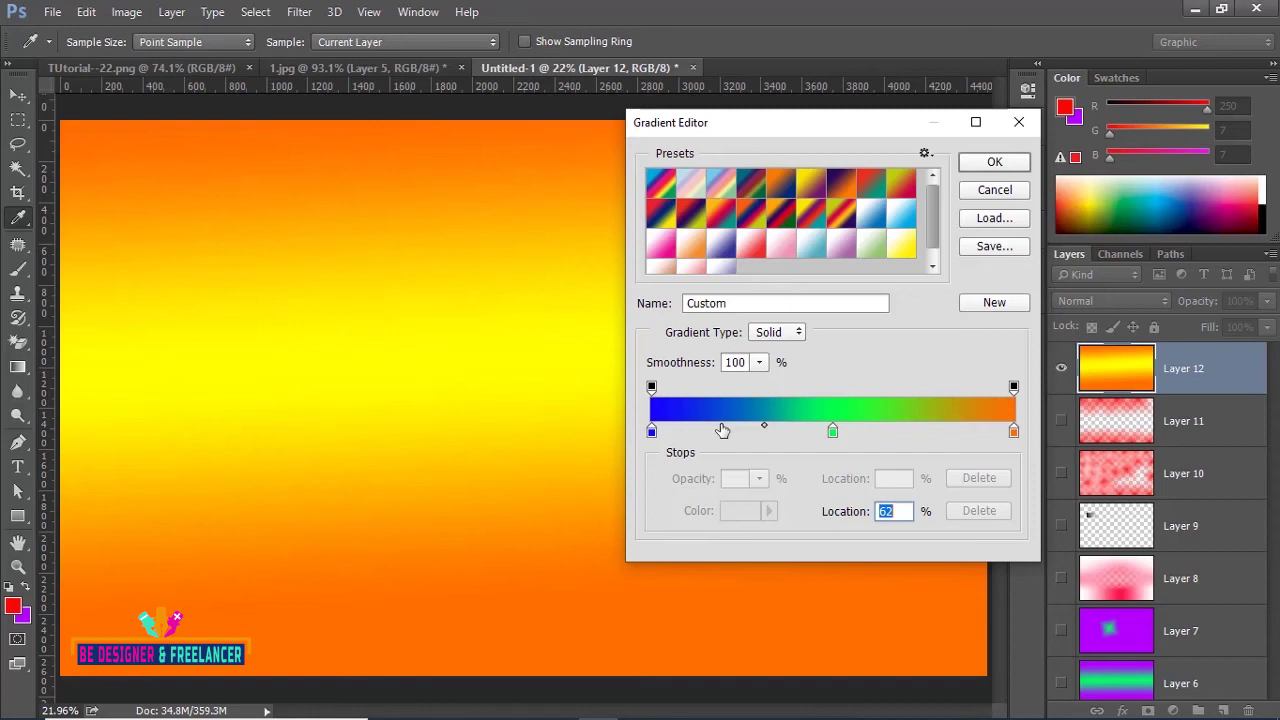
pyautogui.click(720, 430)
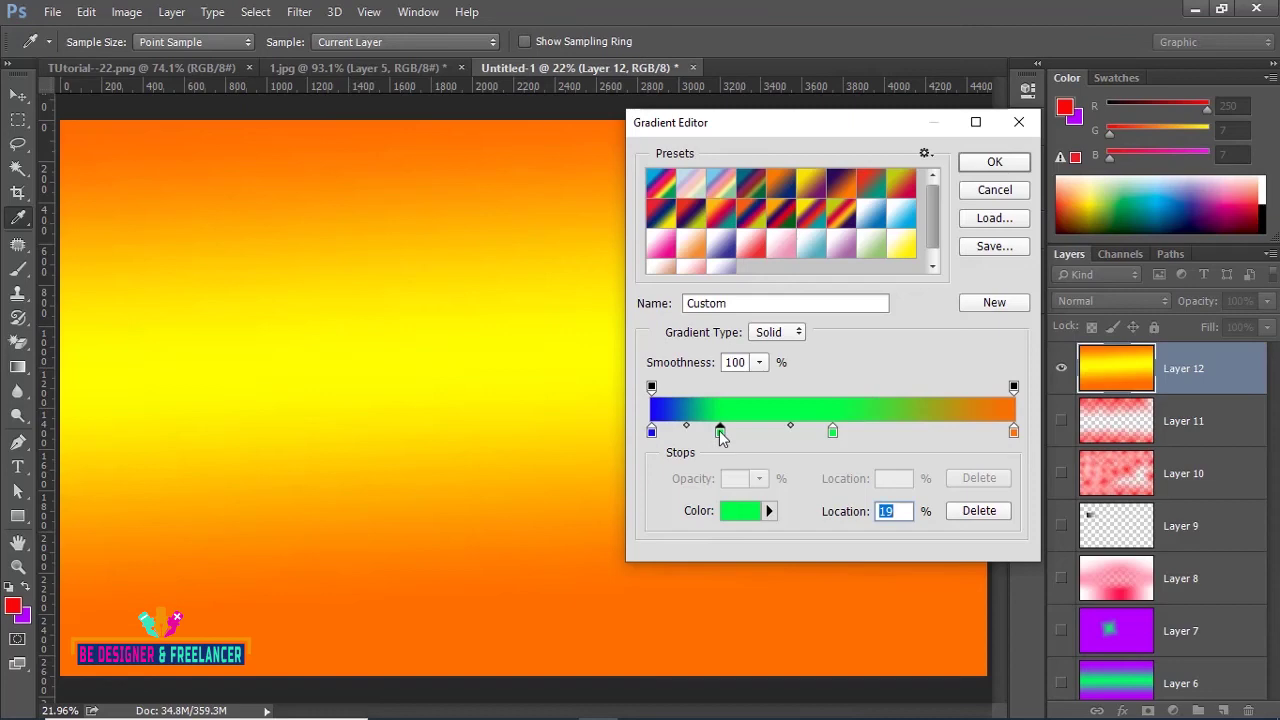
pyautogui.click(740, 514)
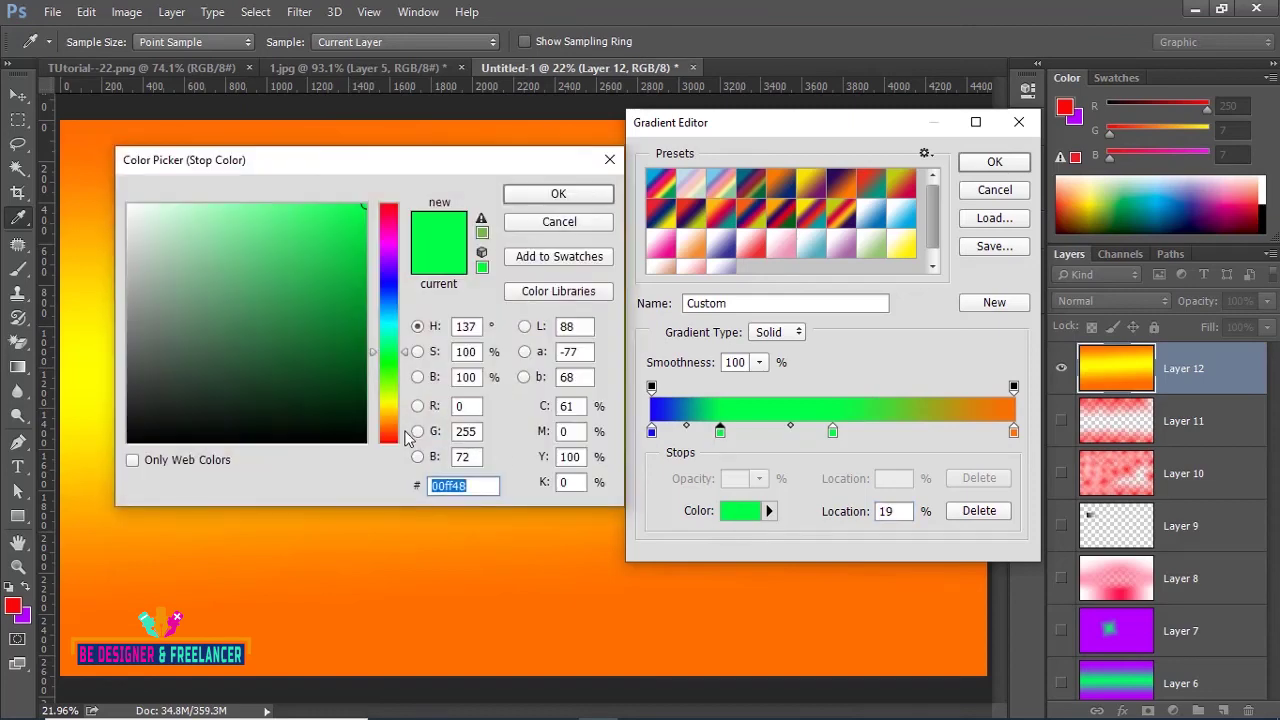
pyautogui.click(388, 321)
pyautogui.click(558, 193)
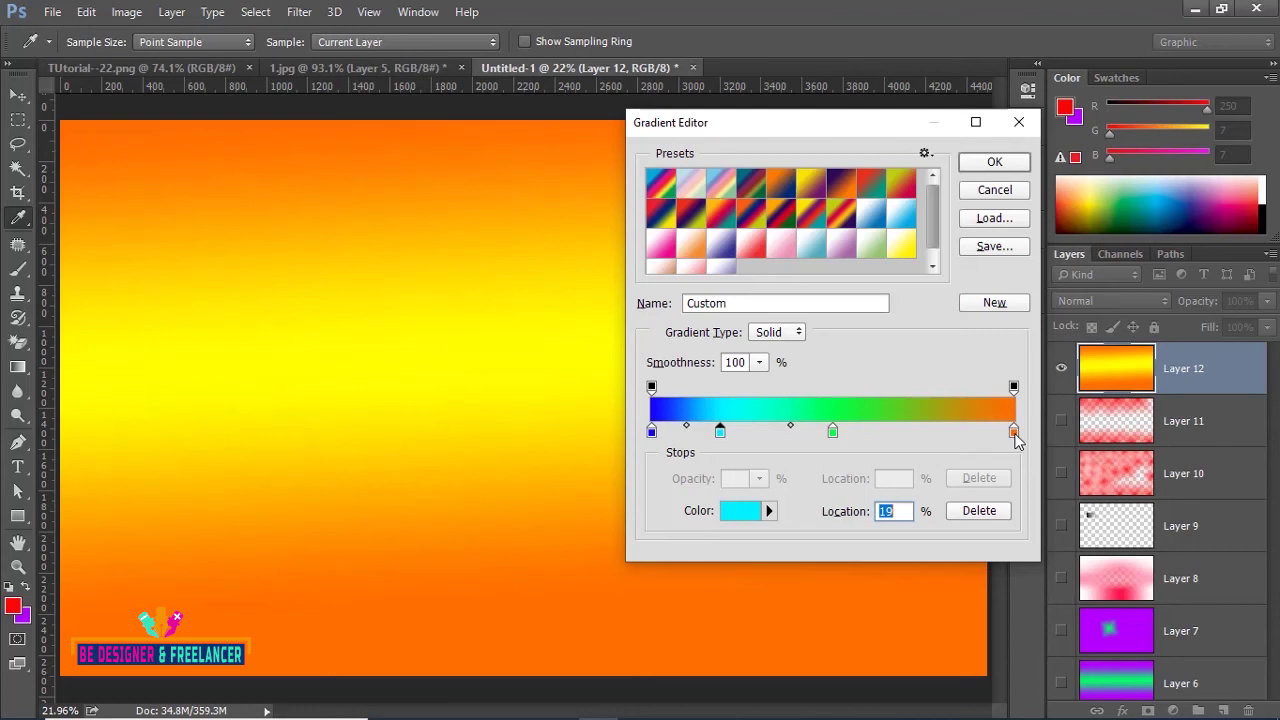
pyautogui.moveTo(1016, 441); pyautogui.dragTo(950, 440)
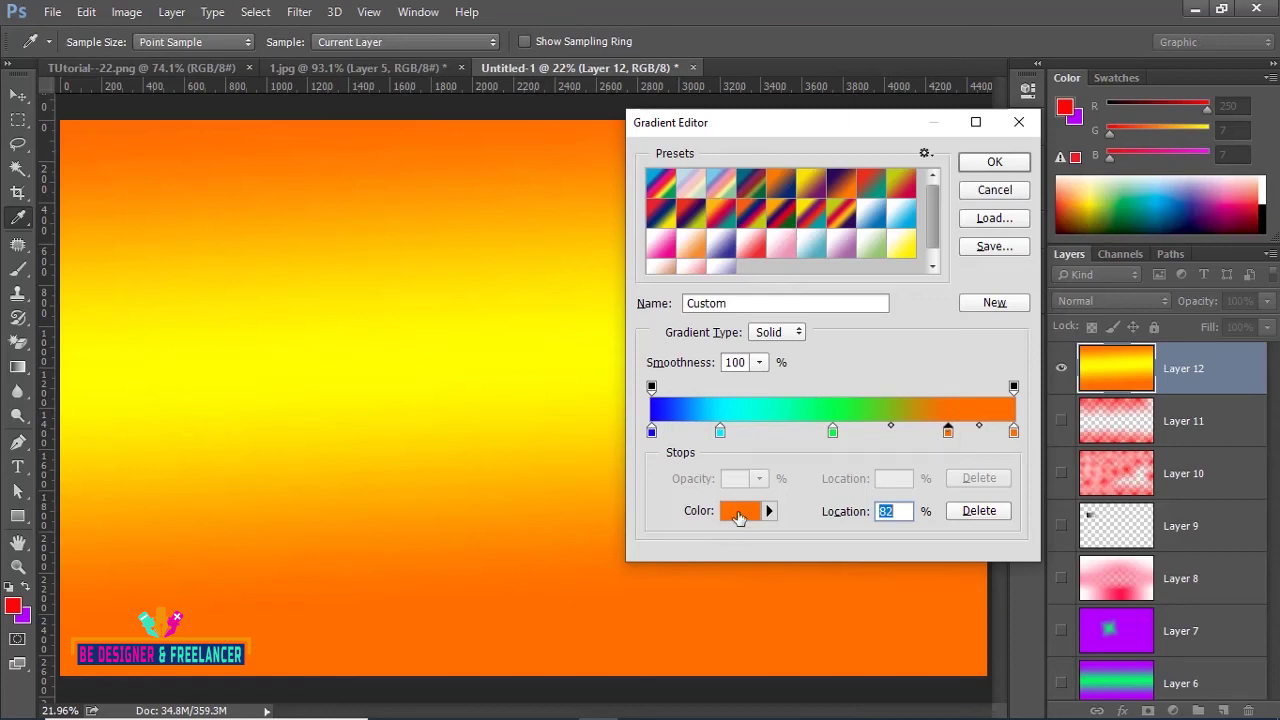
# - Recolour the orange colour stop to magenta
pyautogui.click(740, 512)
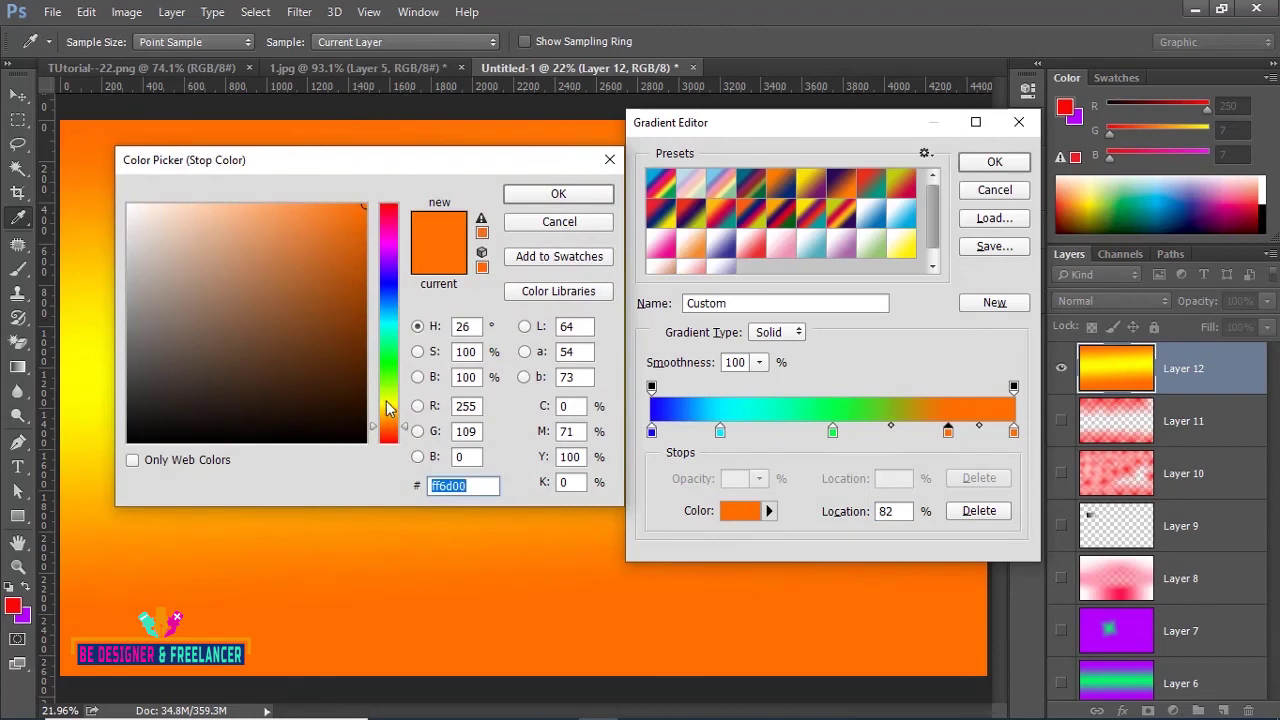
pyautogui.click(391, 249)
pyautogui.click(533, 203)
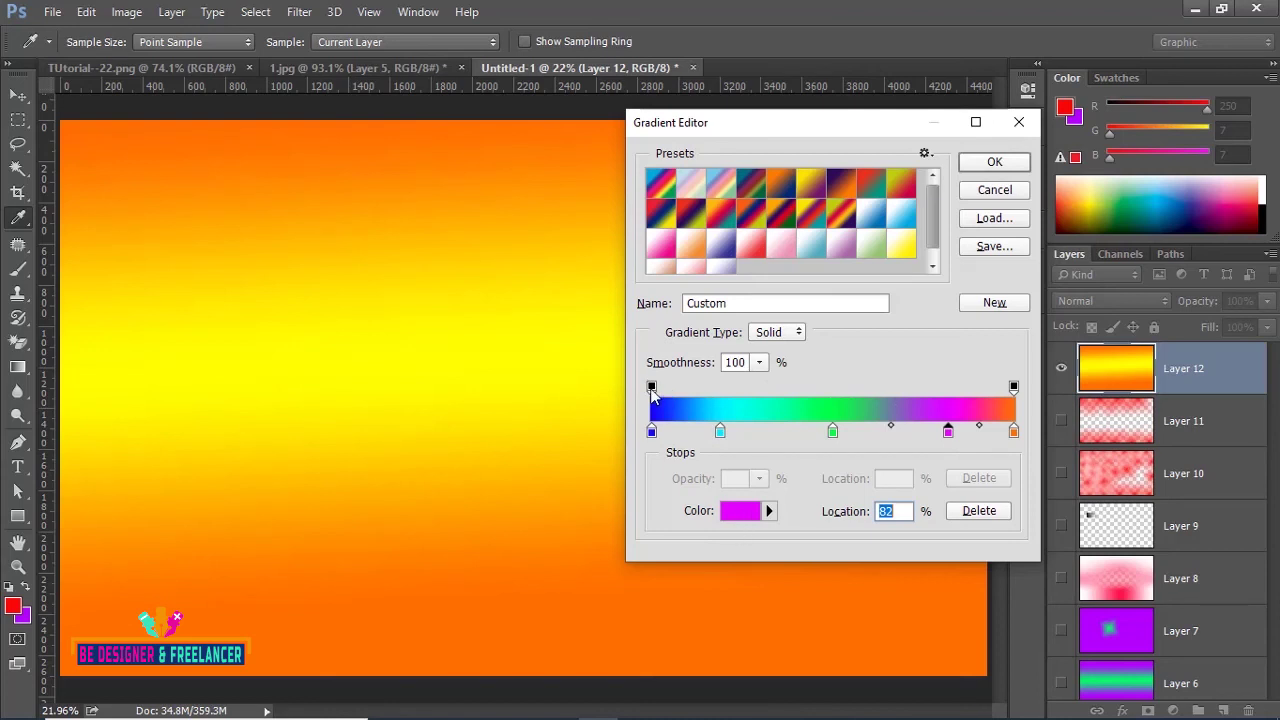
# - Lower the left opacity stop to 41% and the right opacity stop to 55%
pyautogui.click(651, 387)
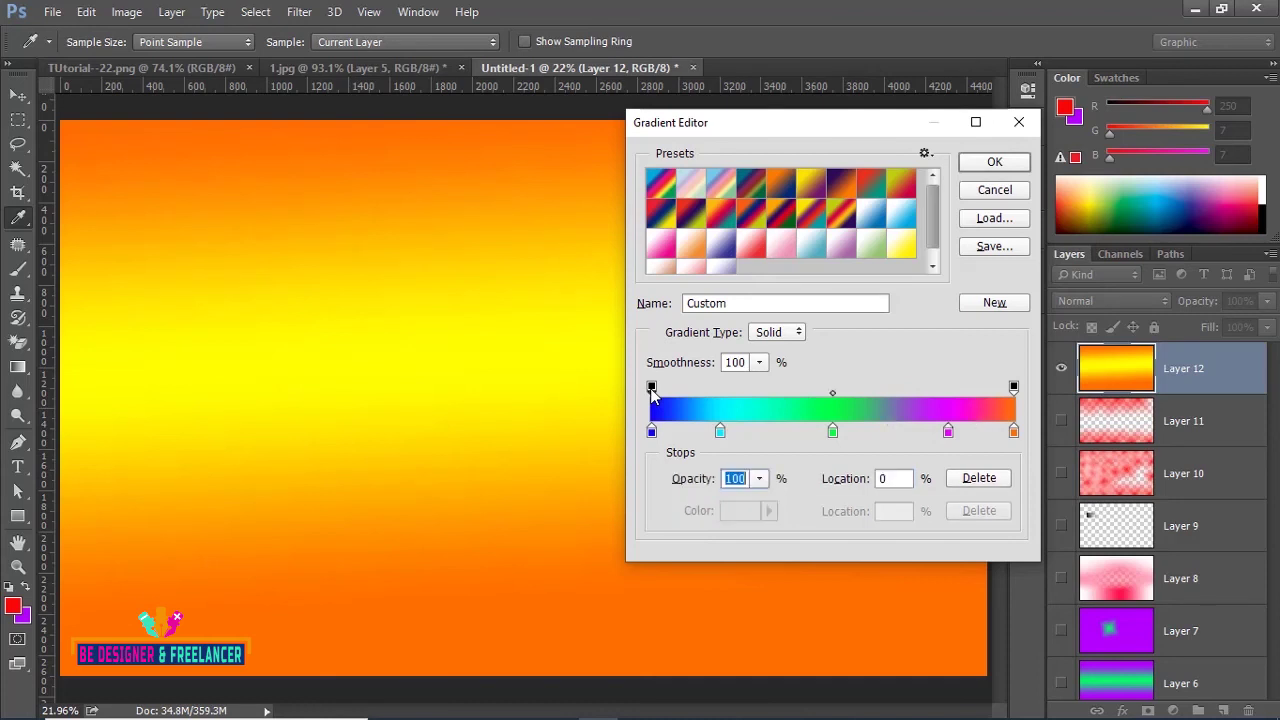
pyautogui.click(760, 479)
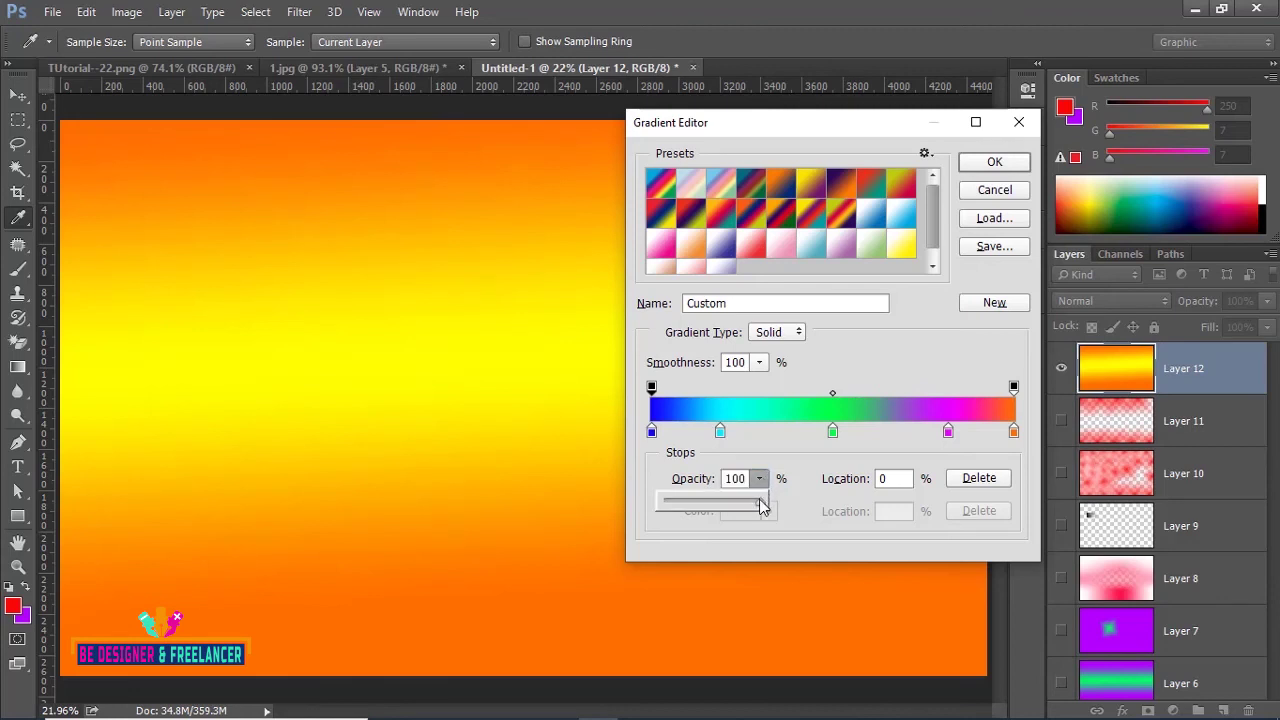
pyautogui.moveTo(763, 502); pyautogui.dragTo(705, 507)
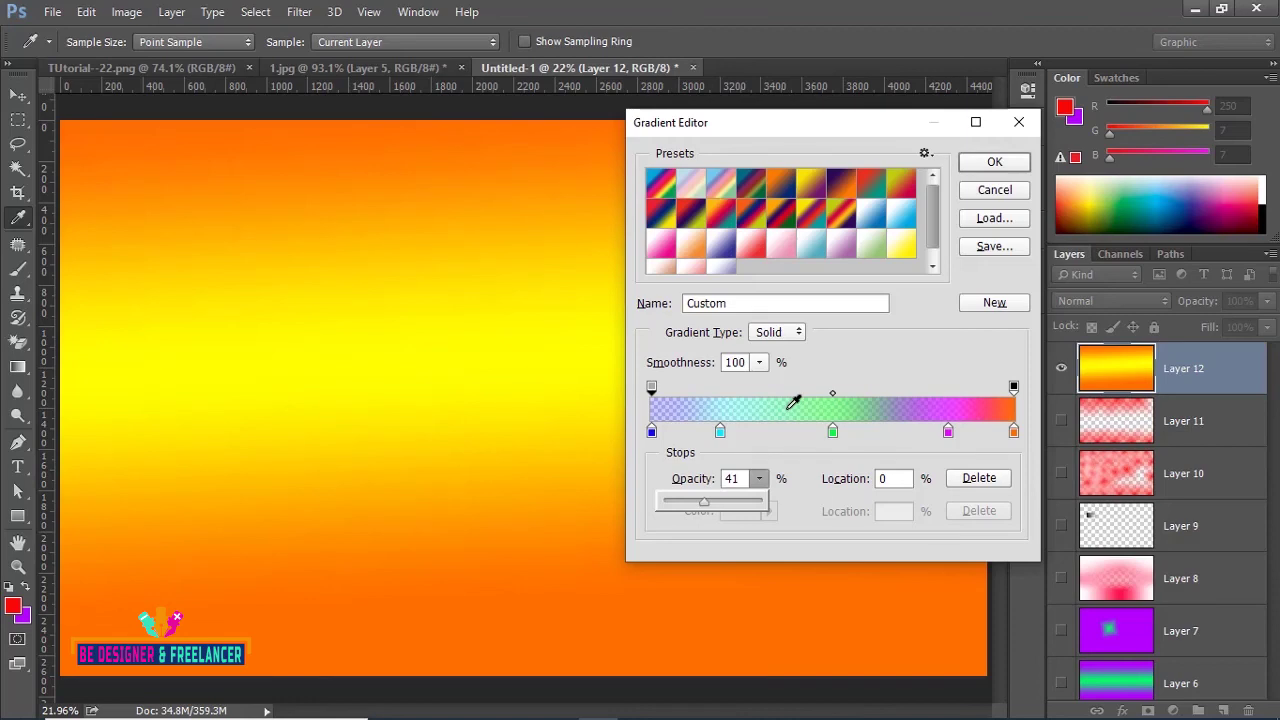
pyautogui.click(781, 444)
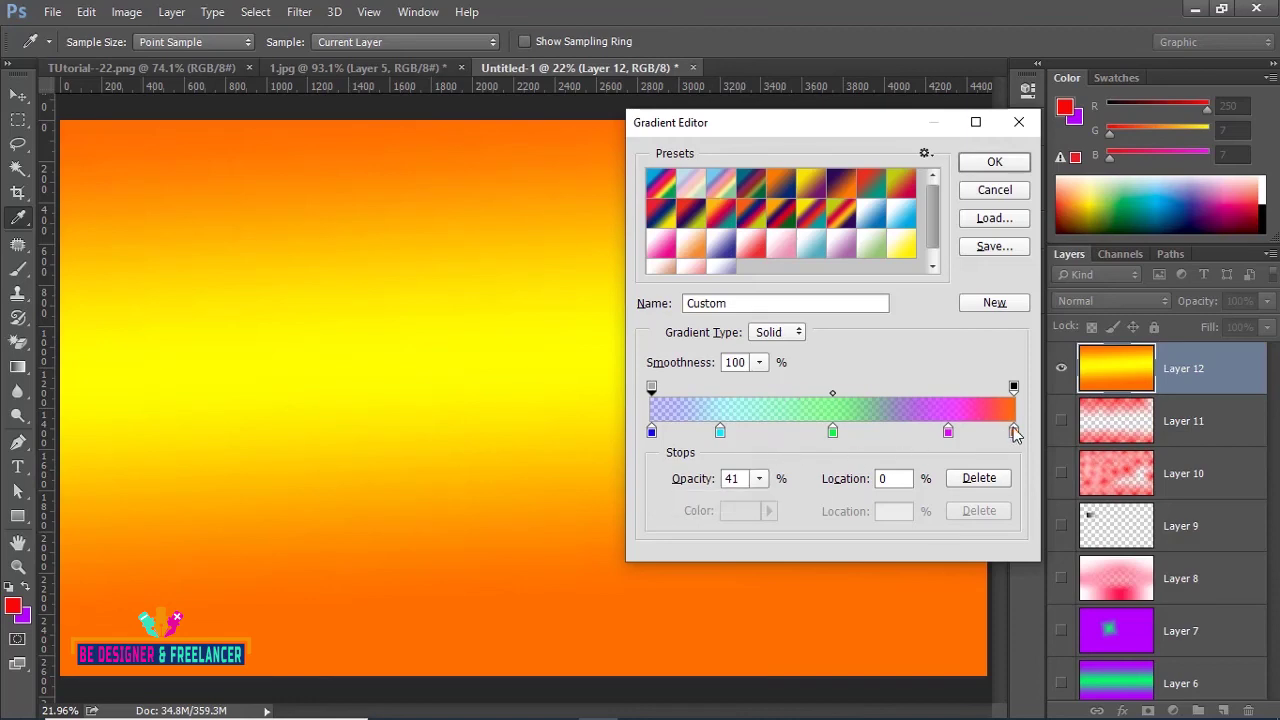
pyautogui.click(1013, 387)
pyautogui.click(759, 479)
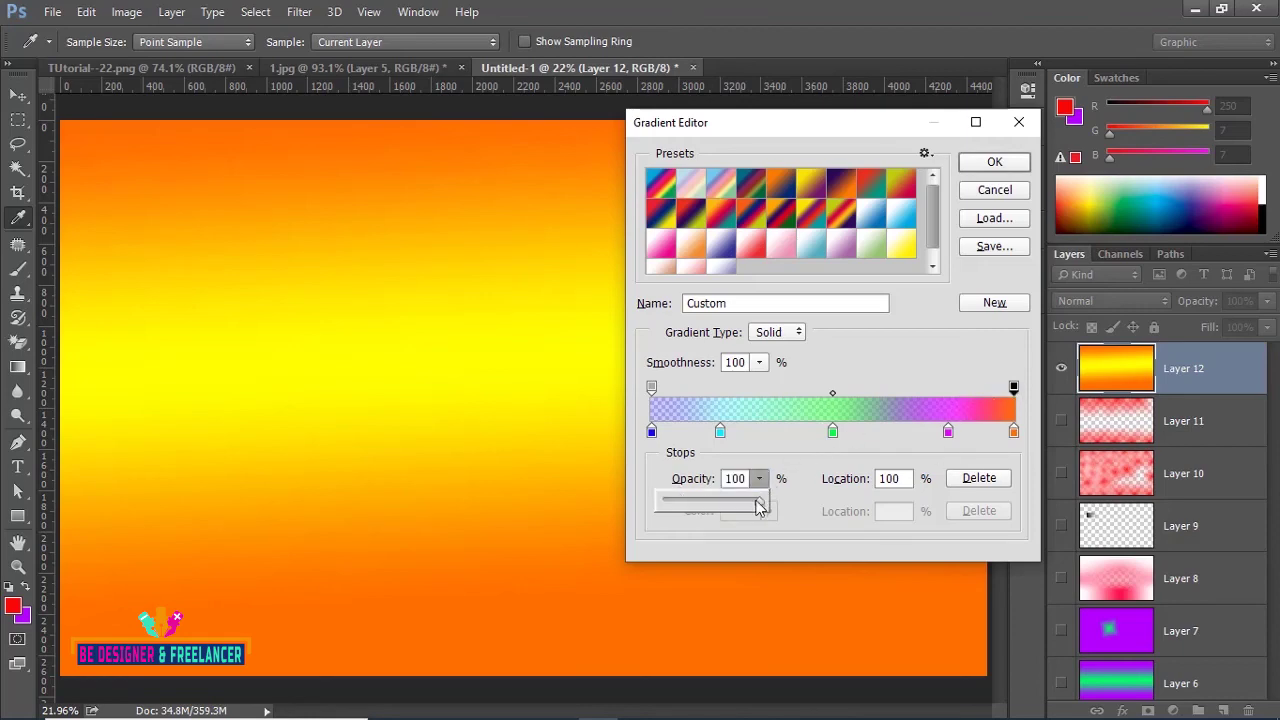
pyautogui.moveTo(760, 500); pyautogui.dragTo(718, 508)
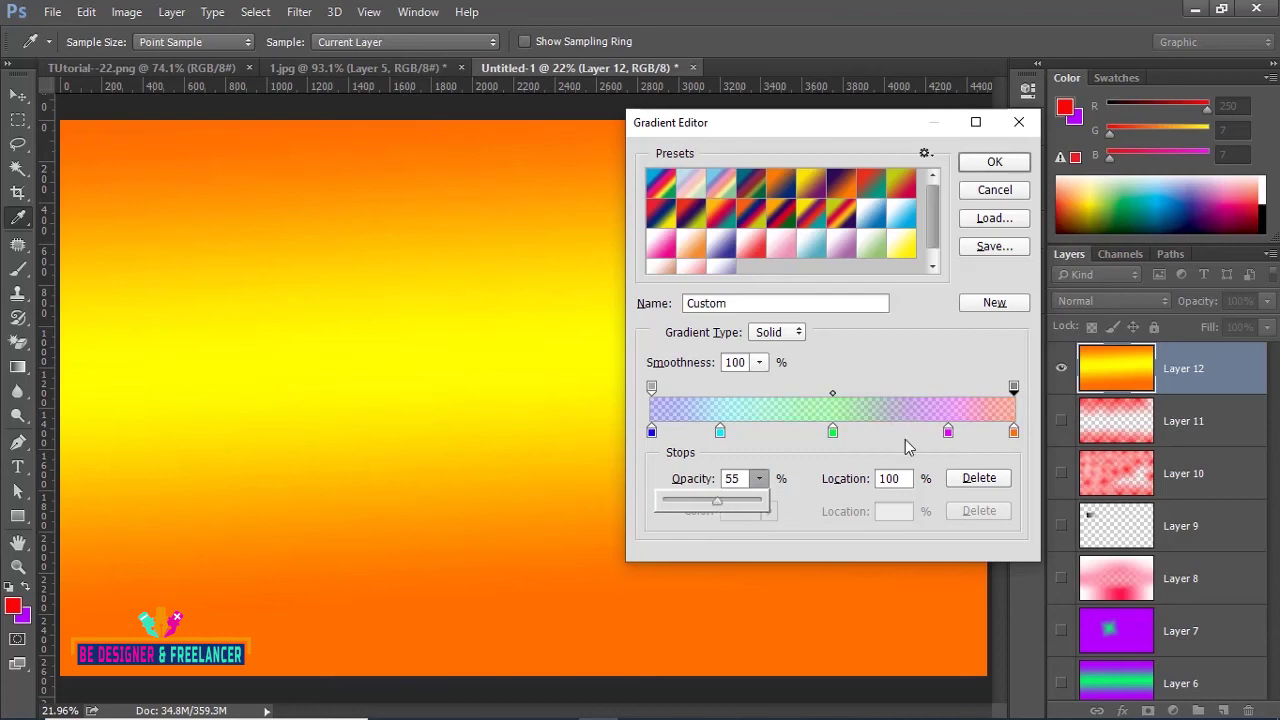
pyautogui.click(903, 367)
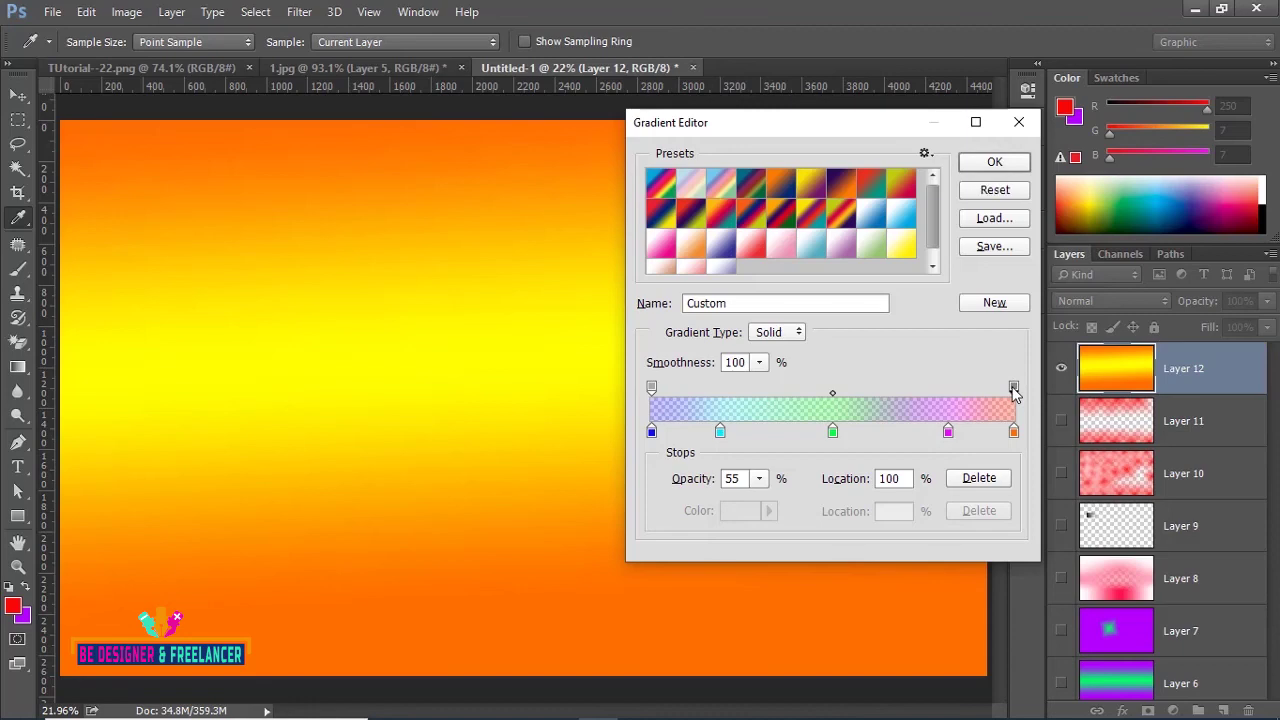
# - Duplicate the right opacity stop toward the middle, reset the rightmost to 100%, and set the midpoint to 53%
pyautogui.moveTo(1013, 390); pyautogui.dragTo(891, 392)
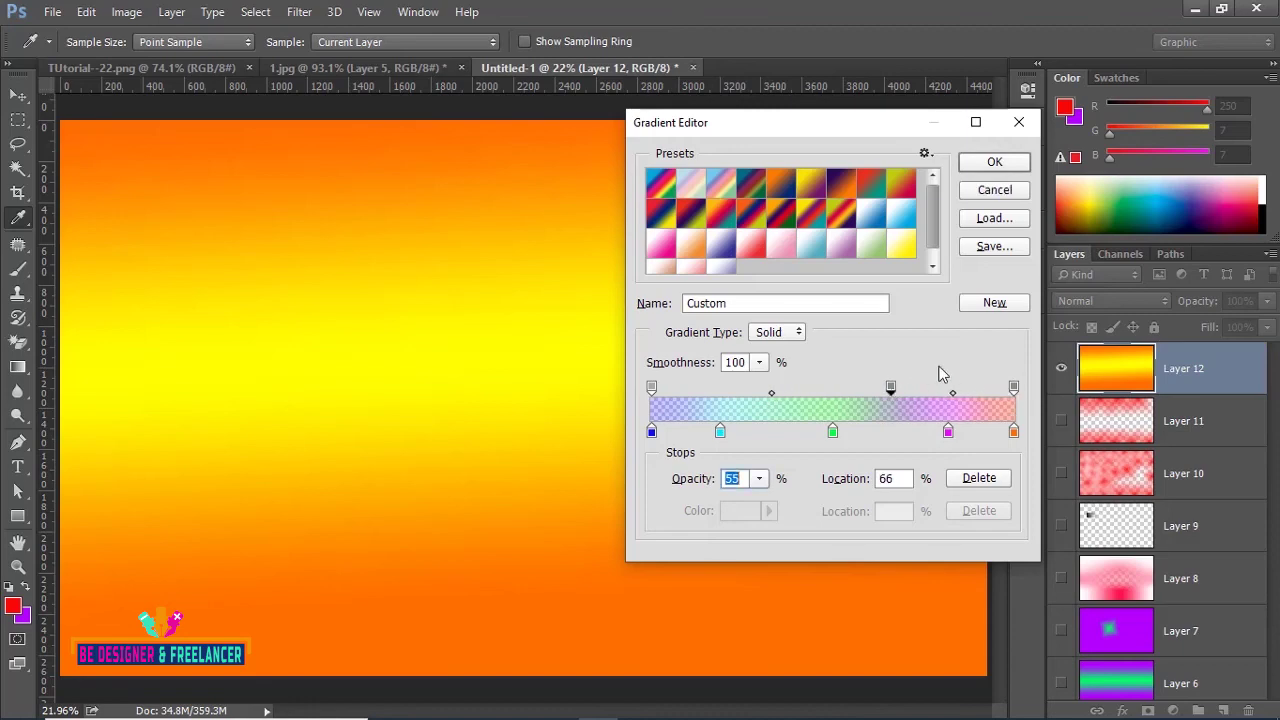
pyautogui.click(1013, 388)
pyautogui.click(760, 478)
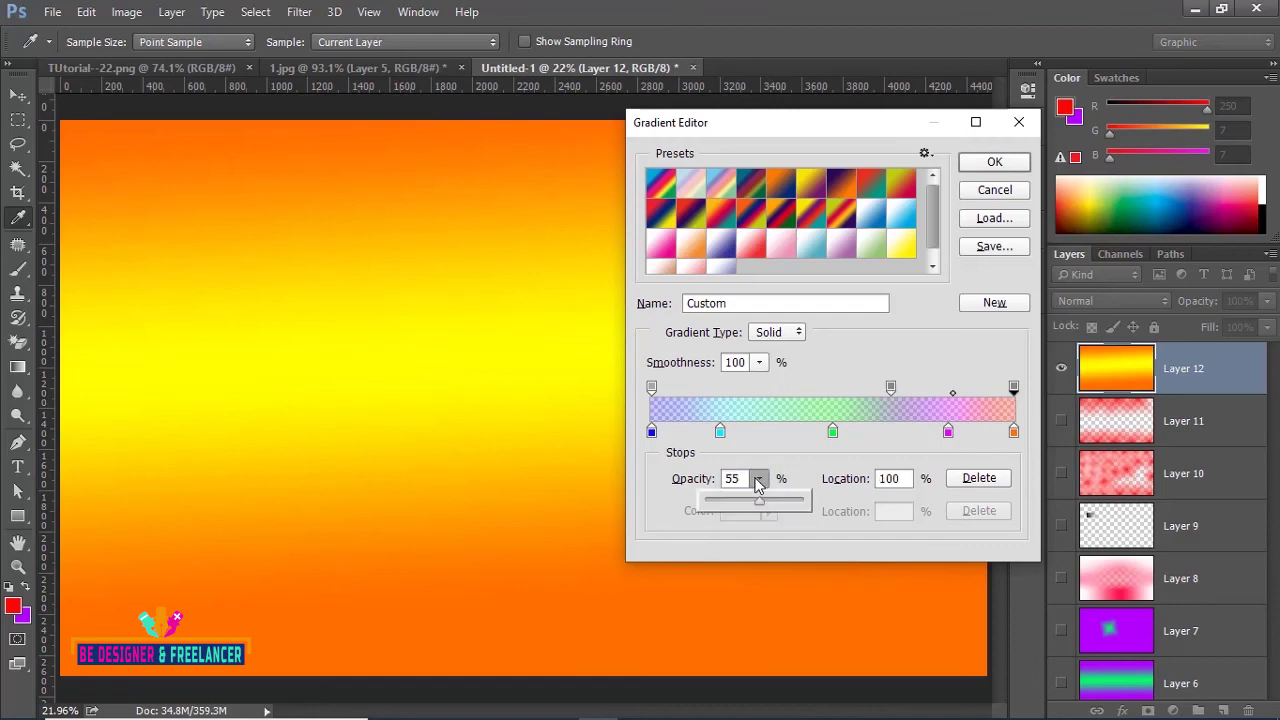
pyautogui.moveTo(757, 500); pyautogui.dragTo(815, 500)
pyautogui.click(812, 452)
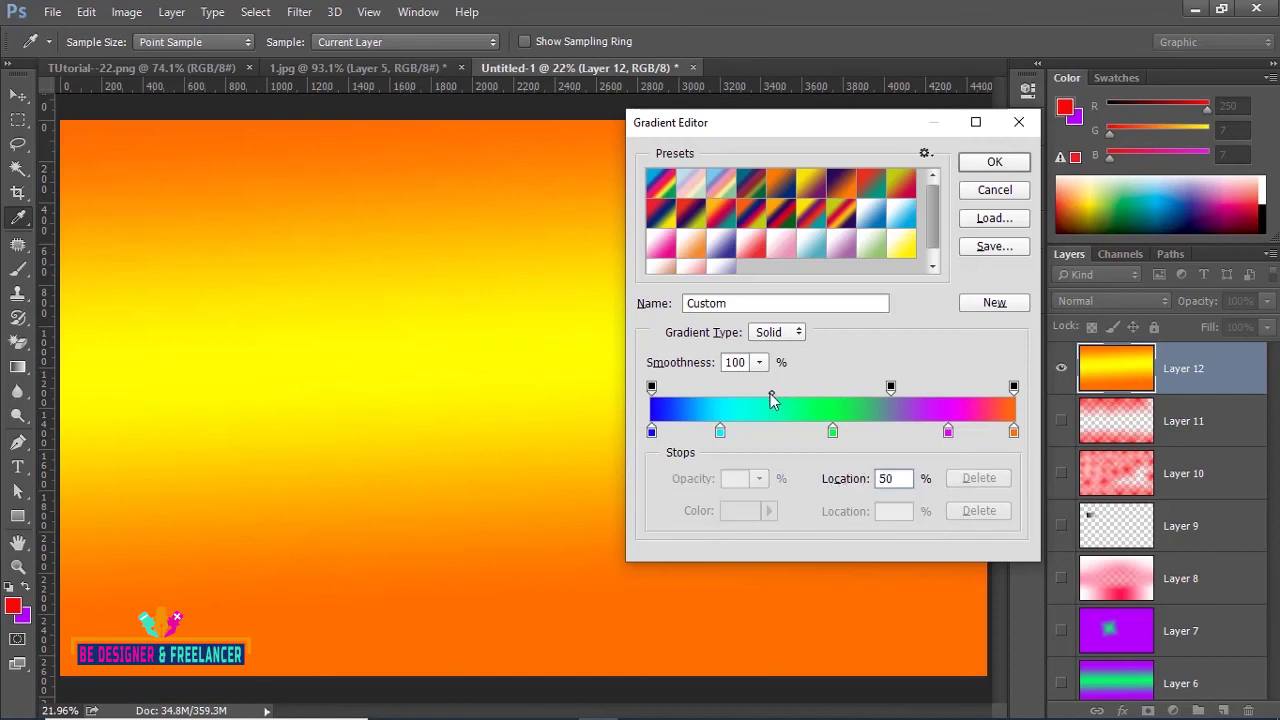
pyautogui.moveTo(771, 400); pyautogui.dragTo(778, 400)
# - Name the blue-to-orange rainbow gradient 'New', add it as a preset, and confirm the Gradient Editor
pyautogui.scroll(-1, 939, 220)
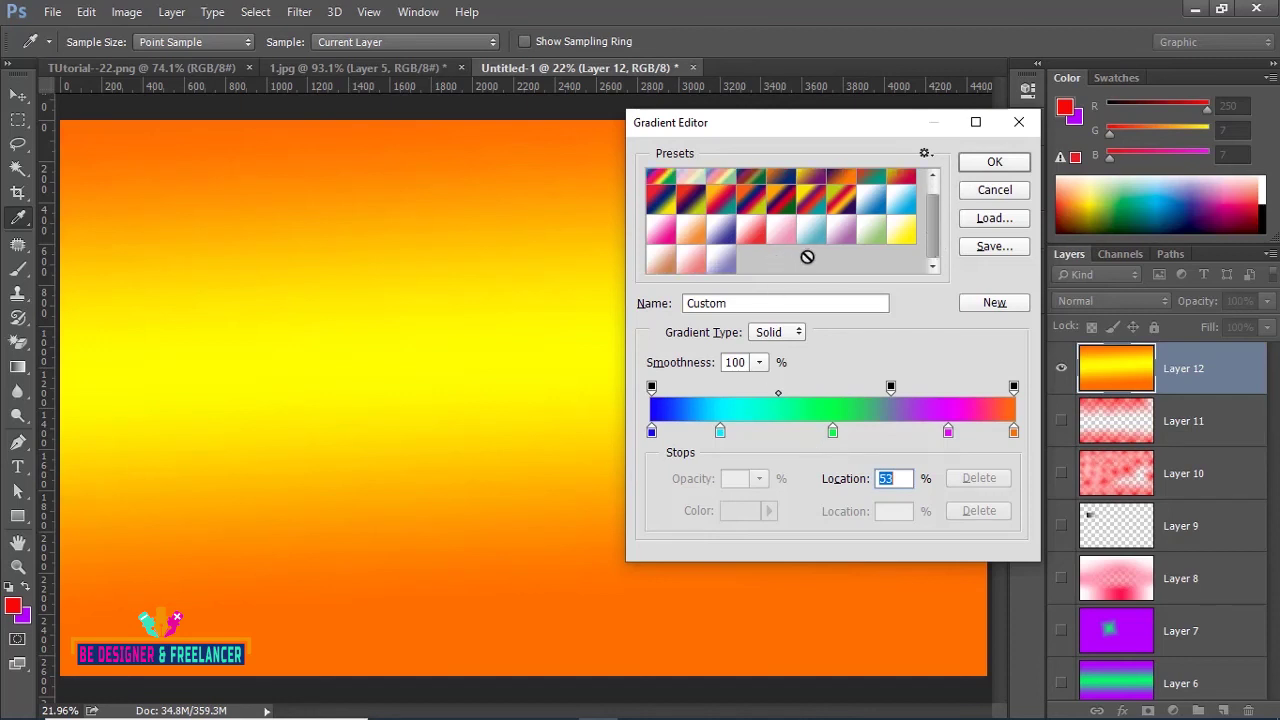
pyautogui.moveTo(734, 304); pyautogui.dragTo(645, 305)
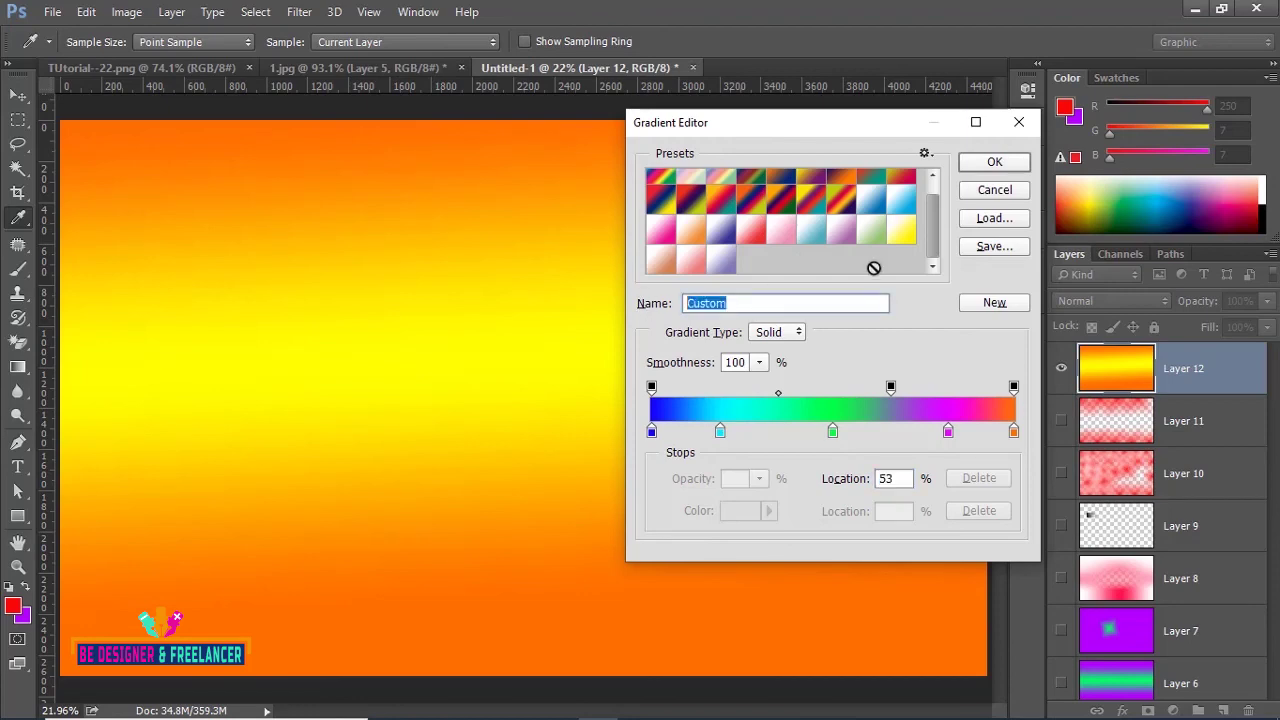
pyautogui.write('New')
pyautogui.click(994, 305)
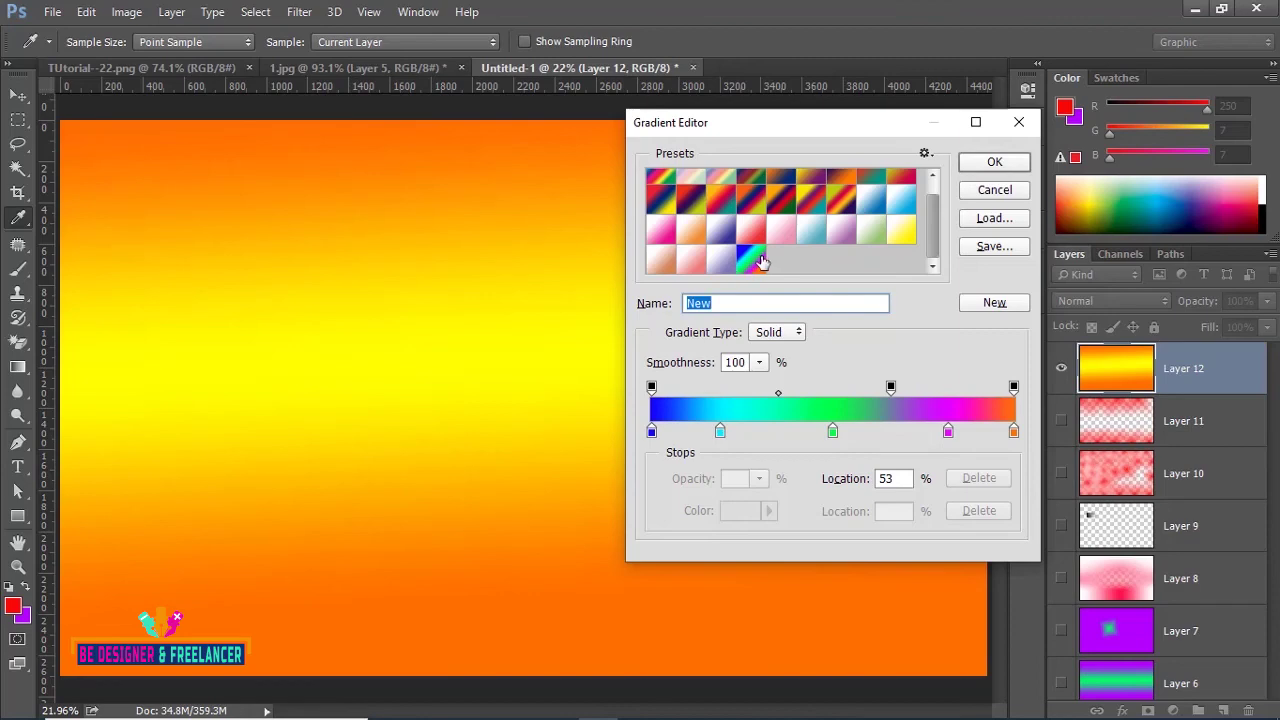
pyautogui.click(990, 163)
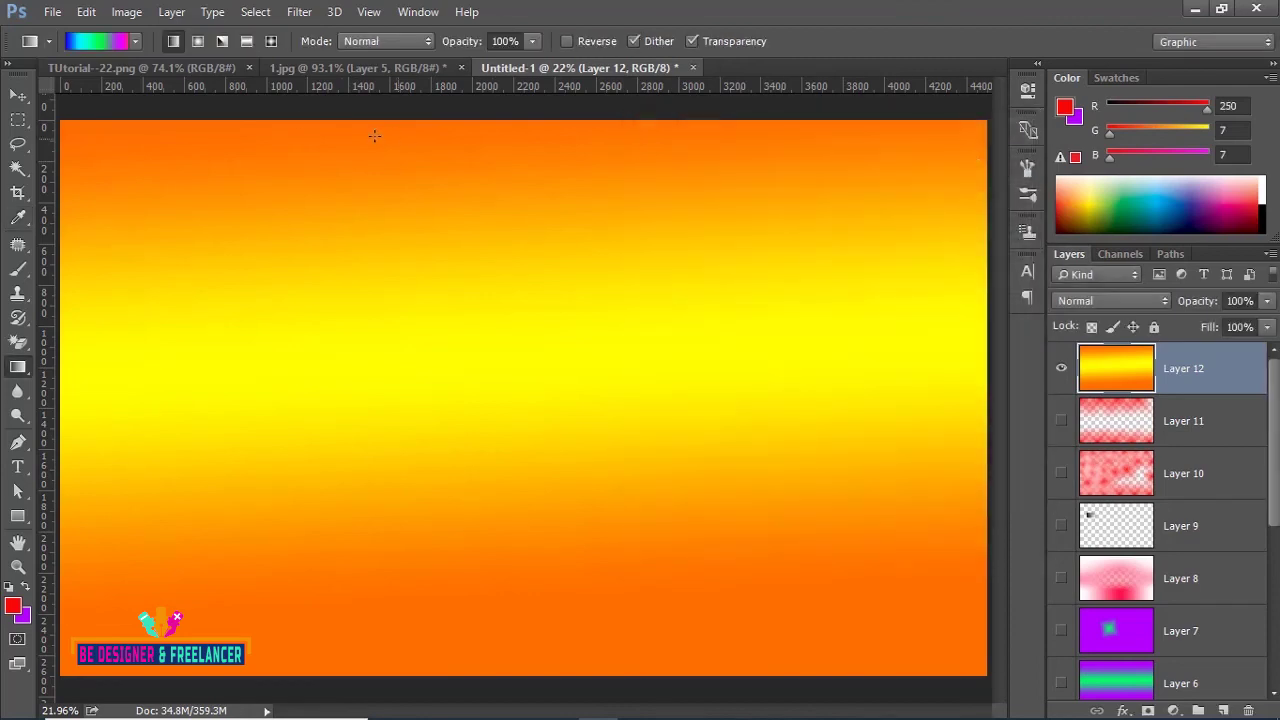
# - Pick the 'New' rainbow preset and drag it top to bottom across Layer 12
pyautogui.click(137, 41)
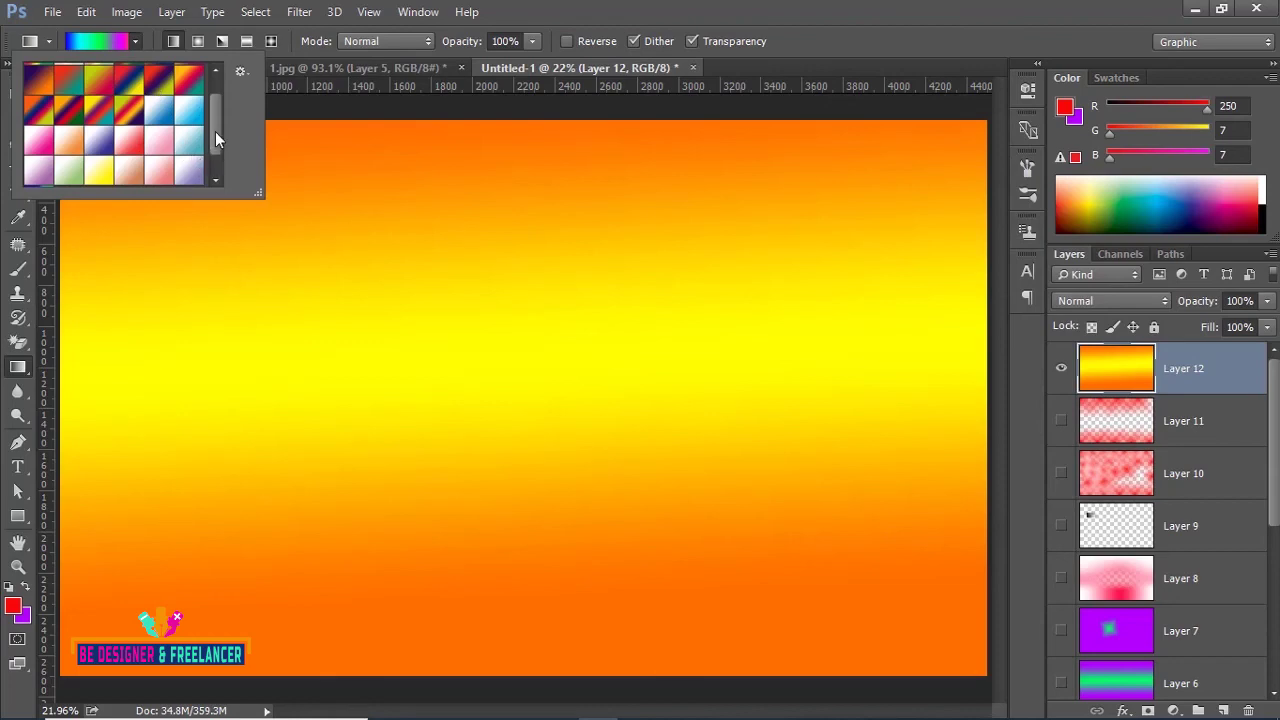
pyautogui.moveTo(215, 131); pyautogui.dragTo(220, 179)
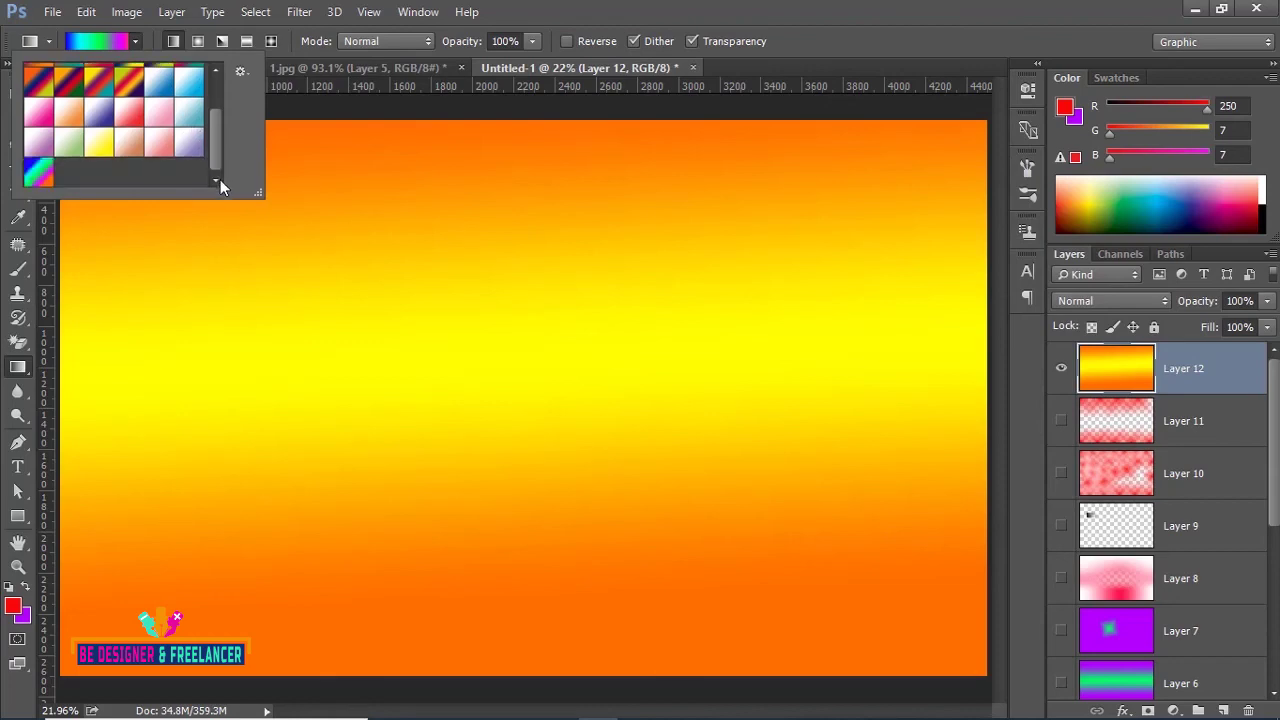
pyautogui.click(42, 176)
pyautogui.click(443, 128)
pyautogui.moveTo(443, 185); pyautogui.dragTo(447, 595)
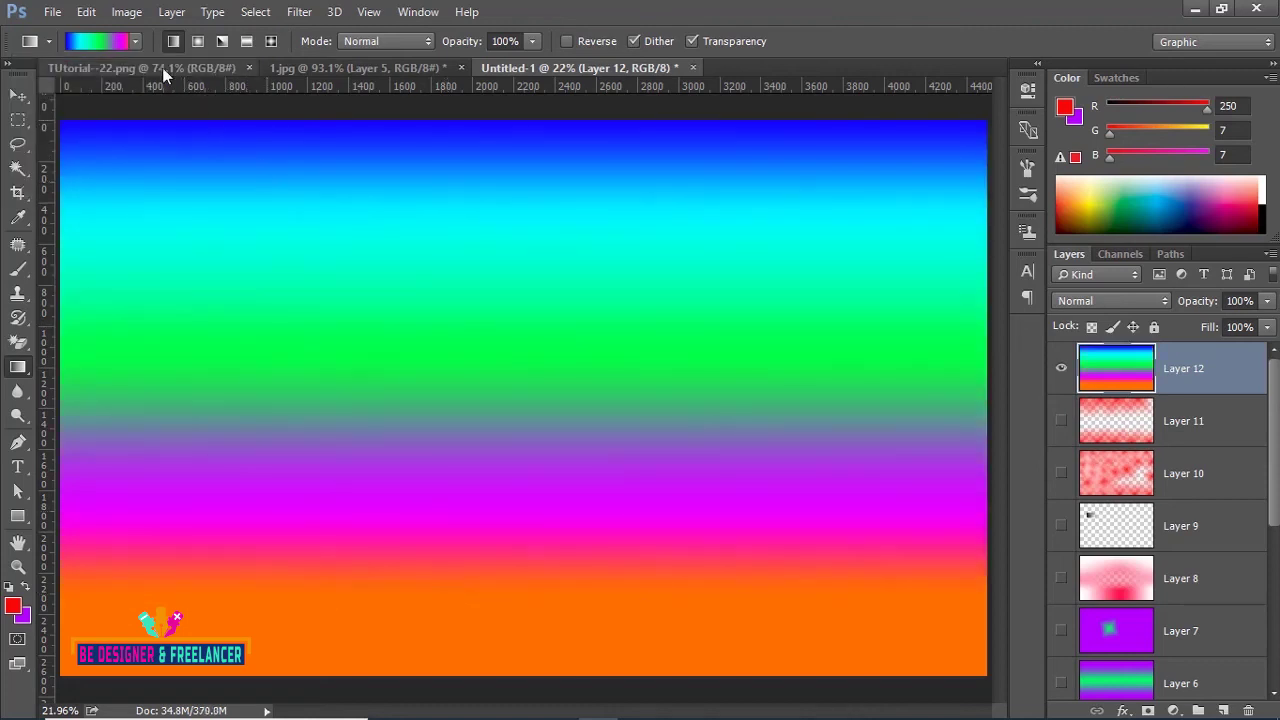
pyautogui.click(136, 40)
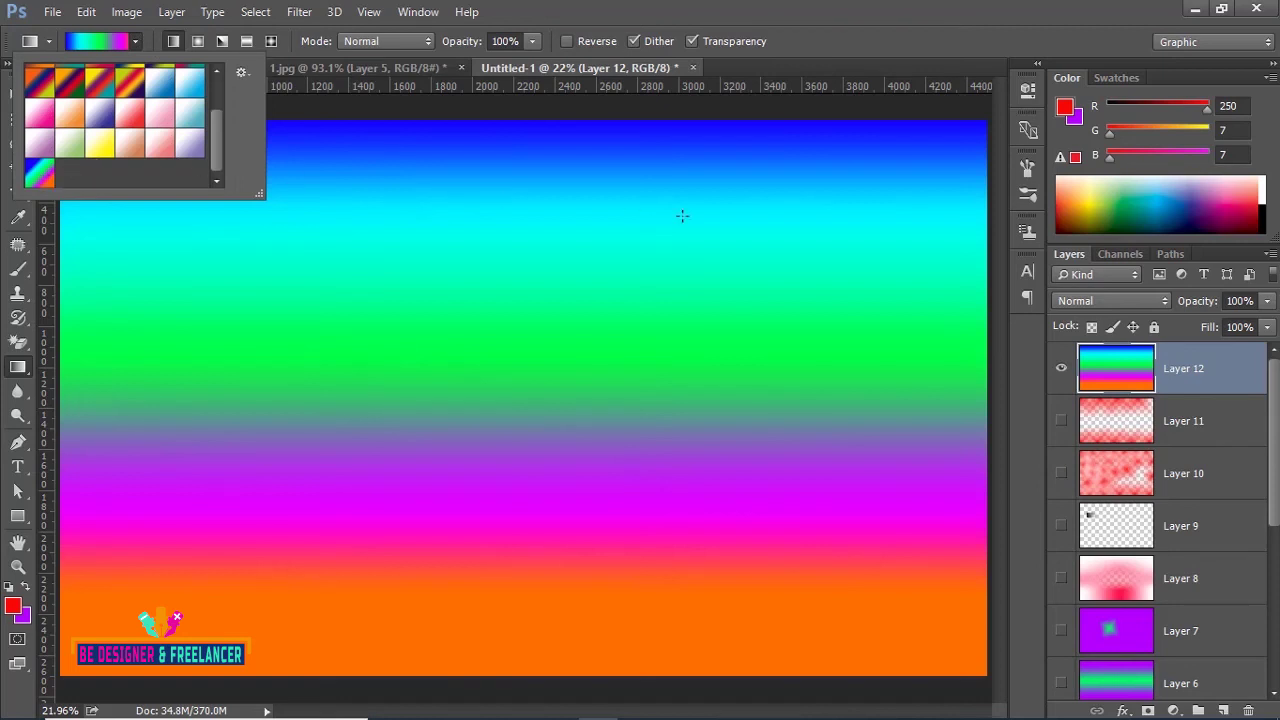
pyautogui.scroll(2, 196, 150)
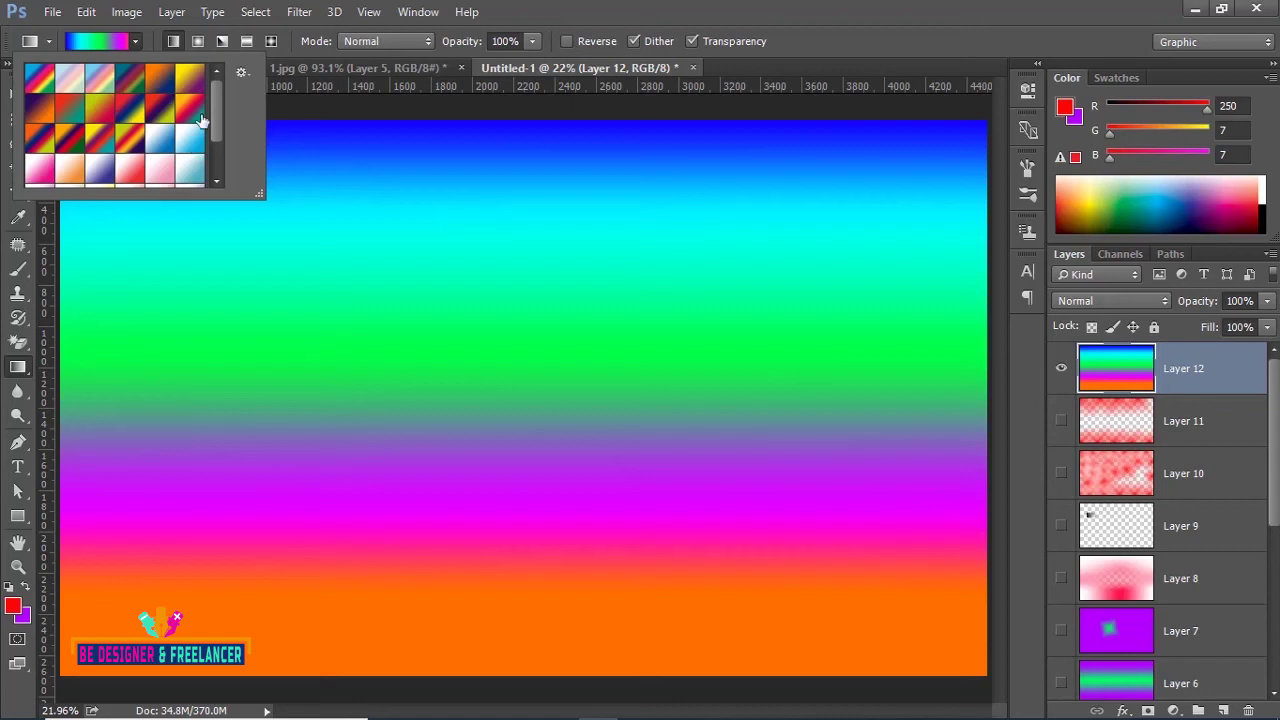
# - Reset the gradient presets to the defaults without saving the current set
pyautogui.click(240, 77)
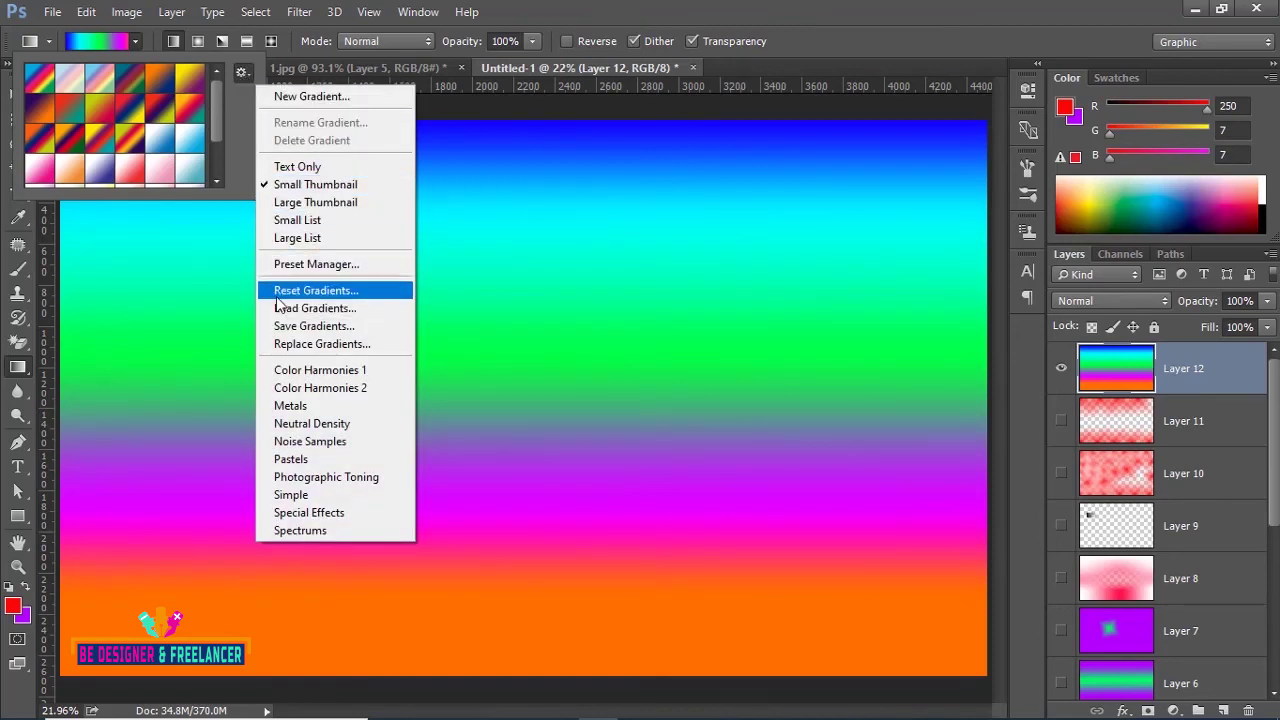
pyautogui.click(327, 292)
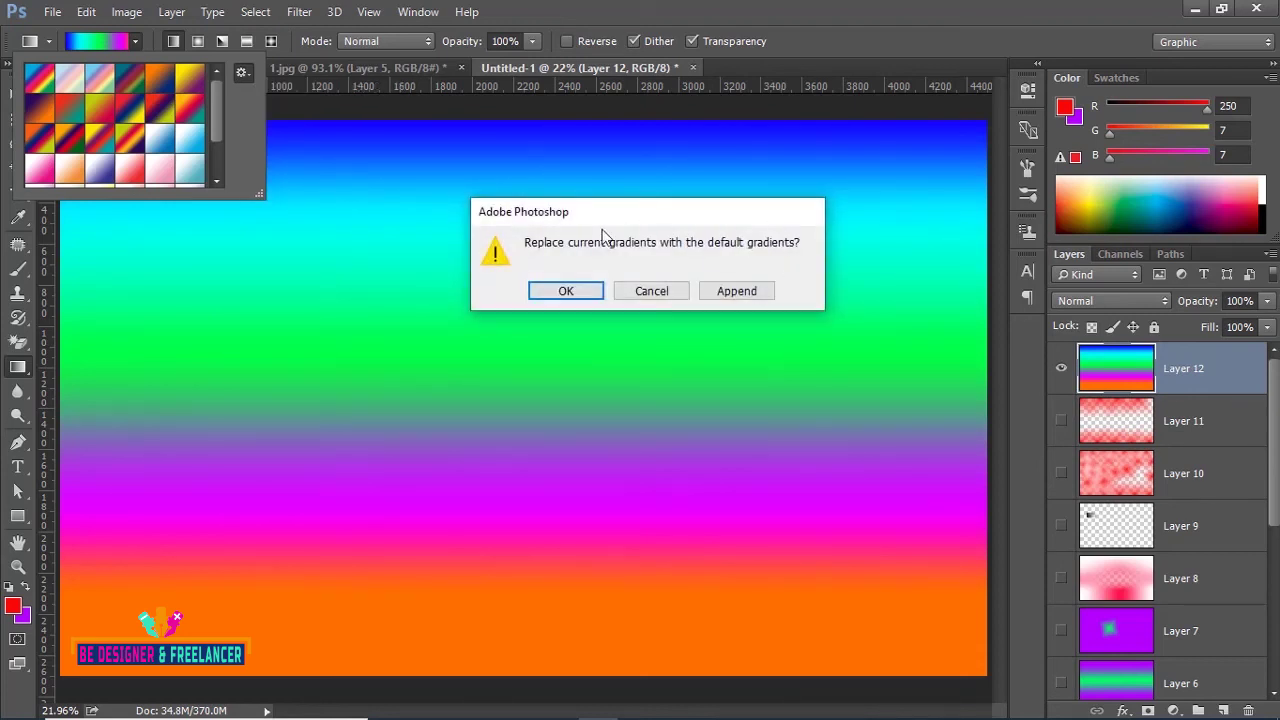
pyautogui.click(557, 292)
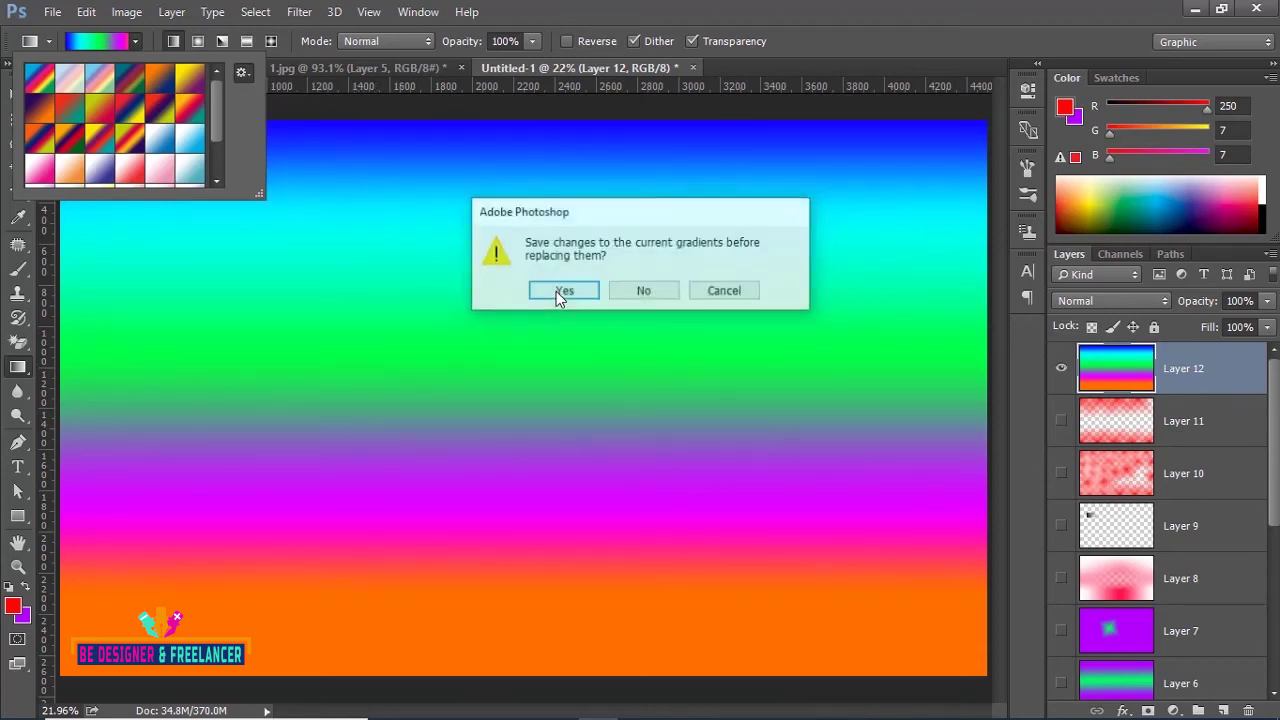
pyautogui.click(664, 298)
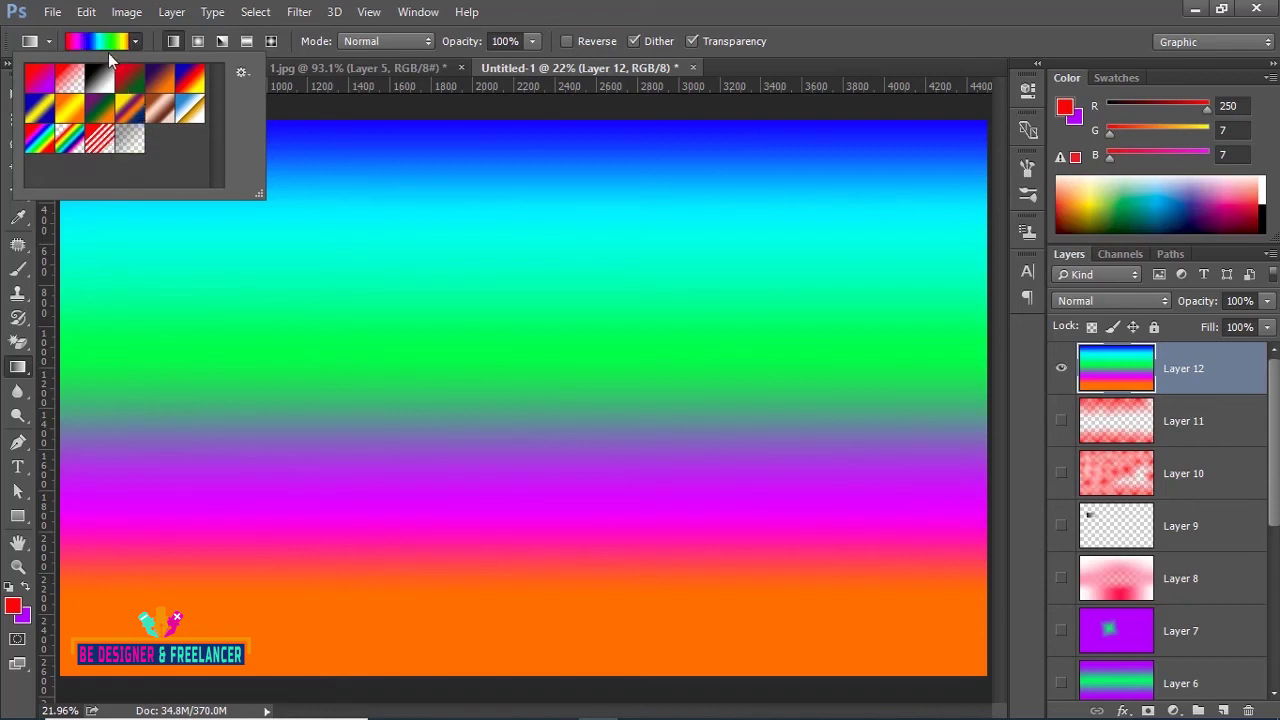
# - Open the Spectrum gradient in the Gradient Editor and set its Gradient Type to Noise
pyautogui.click(107, 45)
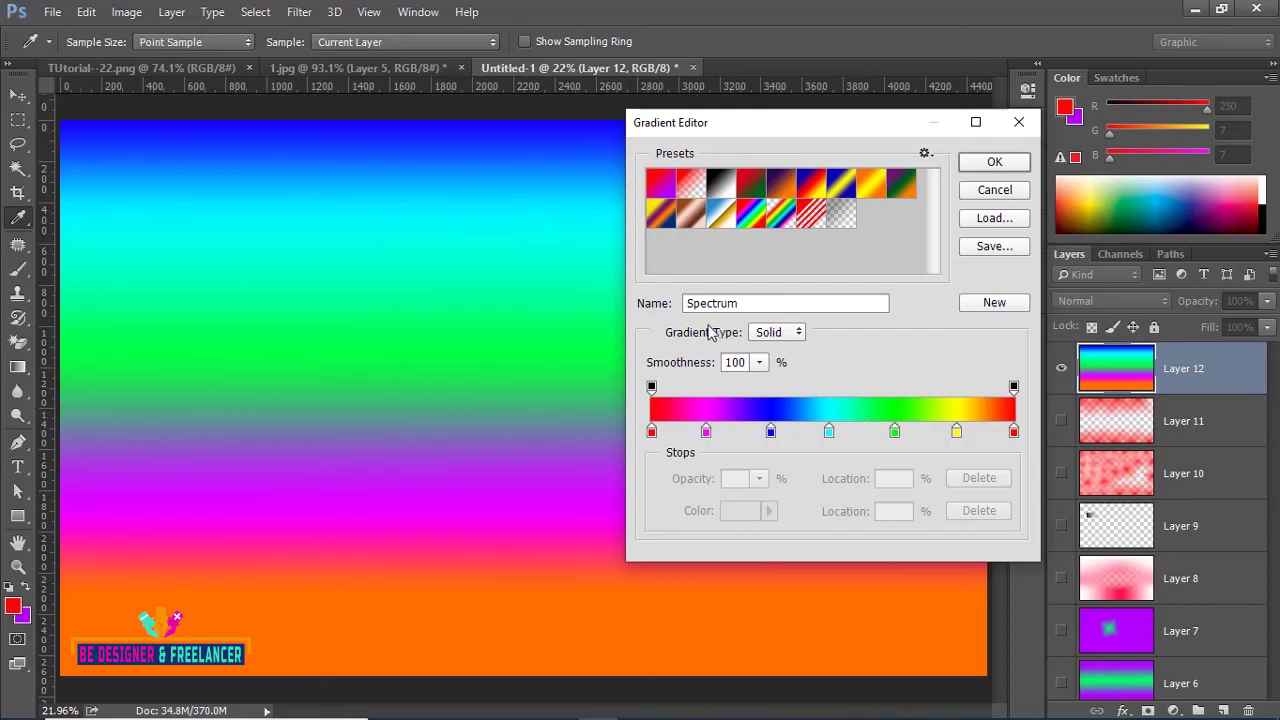
pyautogui.click(797, 334)
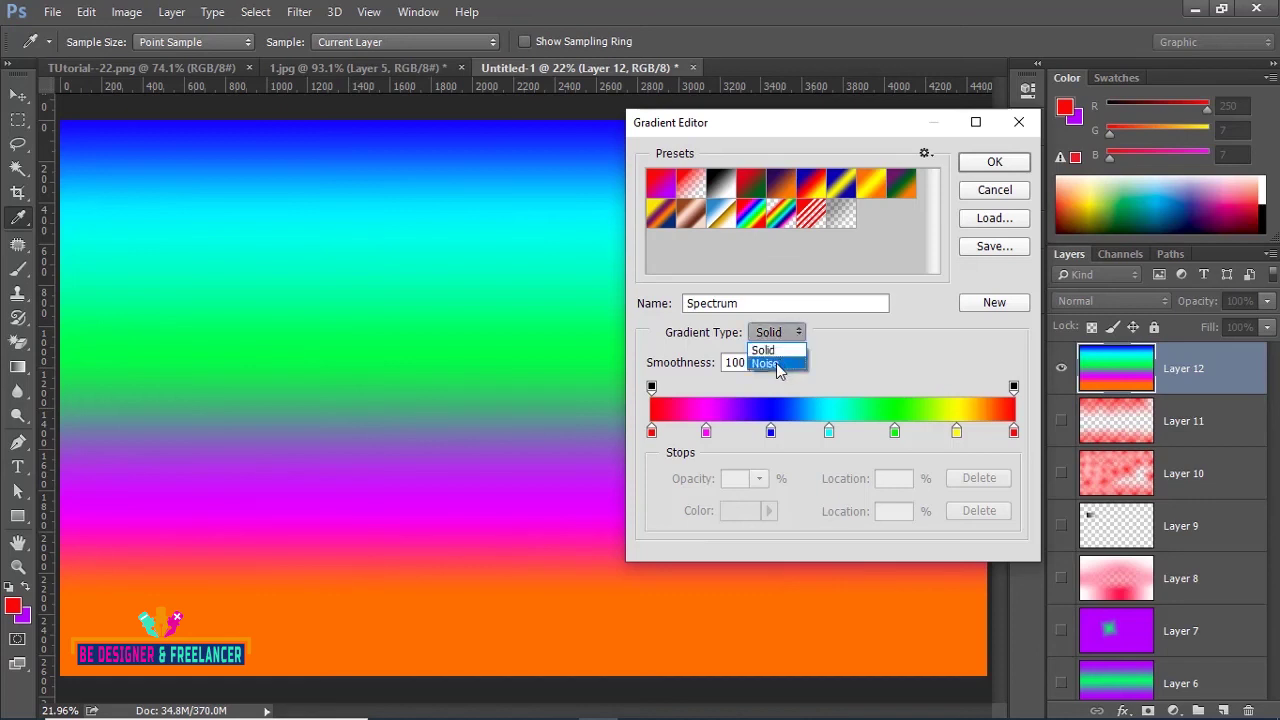
pyautogui.click(777, 365)
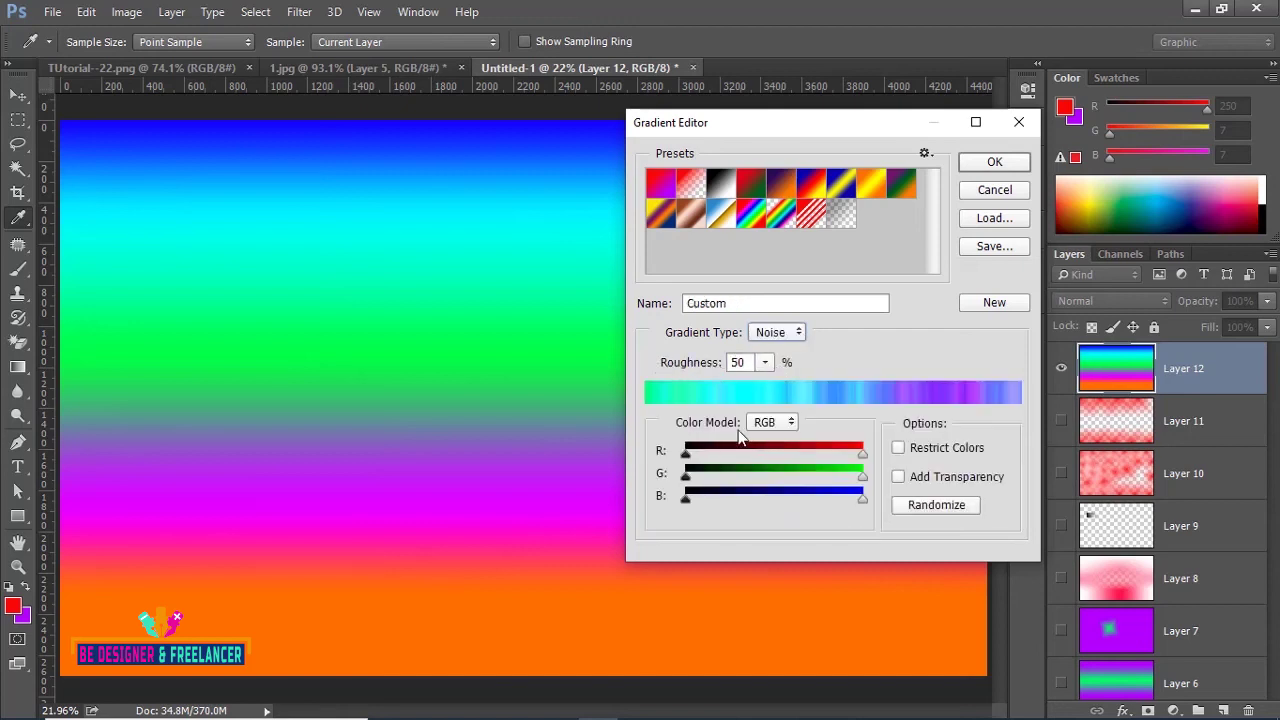
# - Keep the RGB colour model, test narrower R and B ranges, then extend both to full span
pyautogui.click(793, 422)
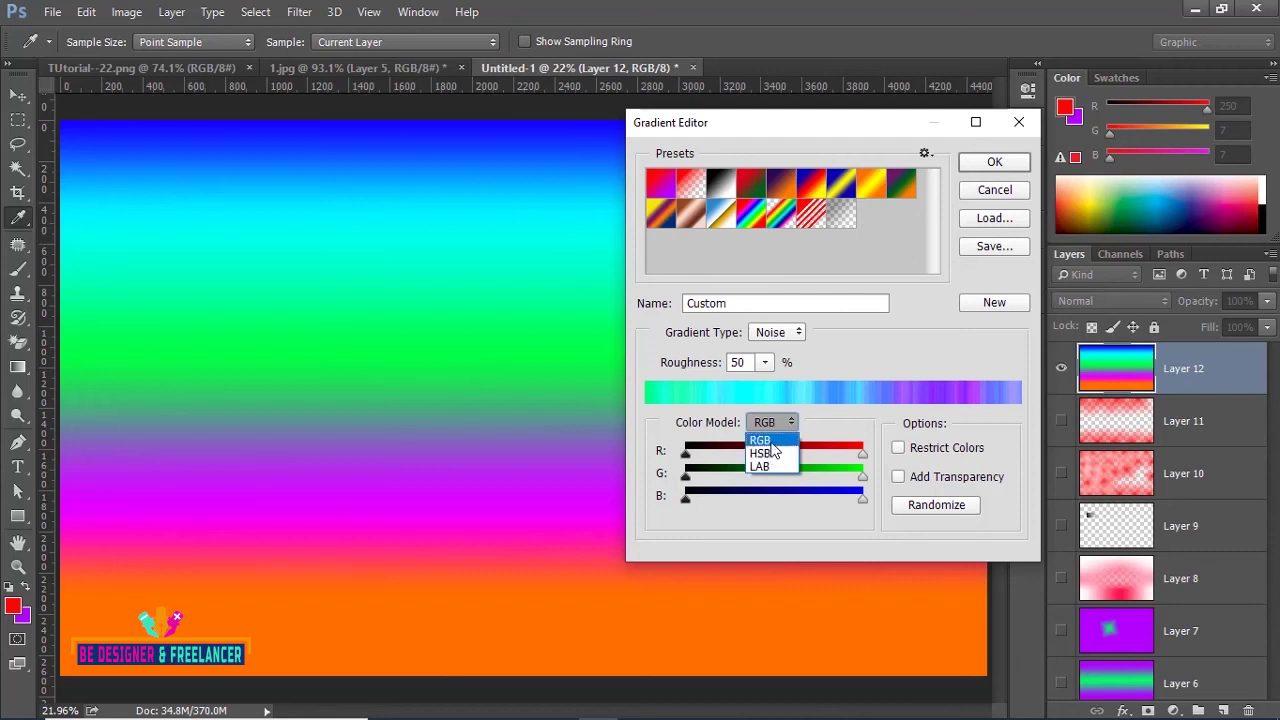
pyautogui.click(773, 445)
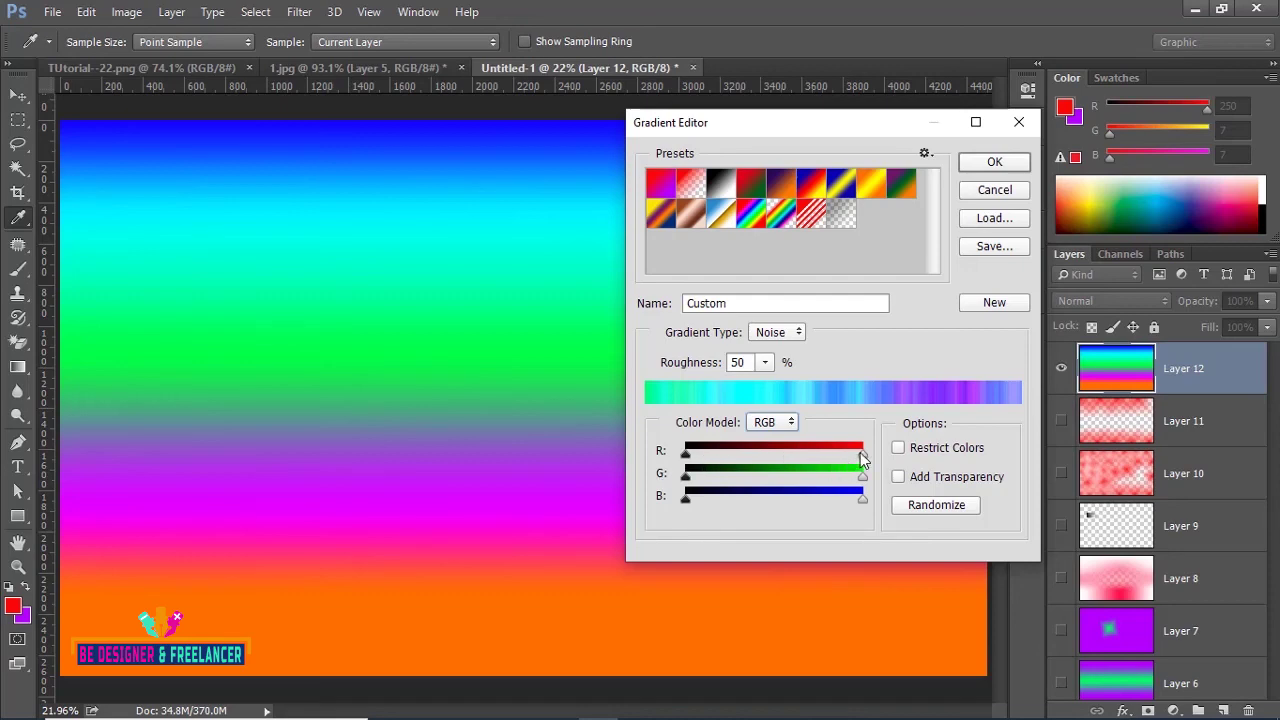
pyautogui.moveTo(863, 458); pyautogui.dragTo(736, 454)
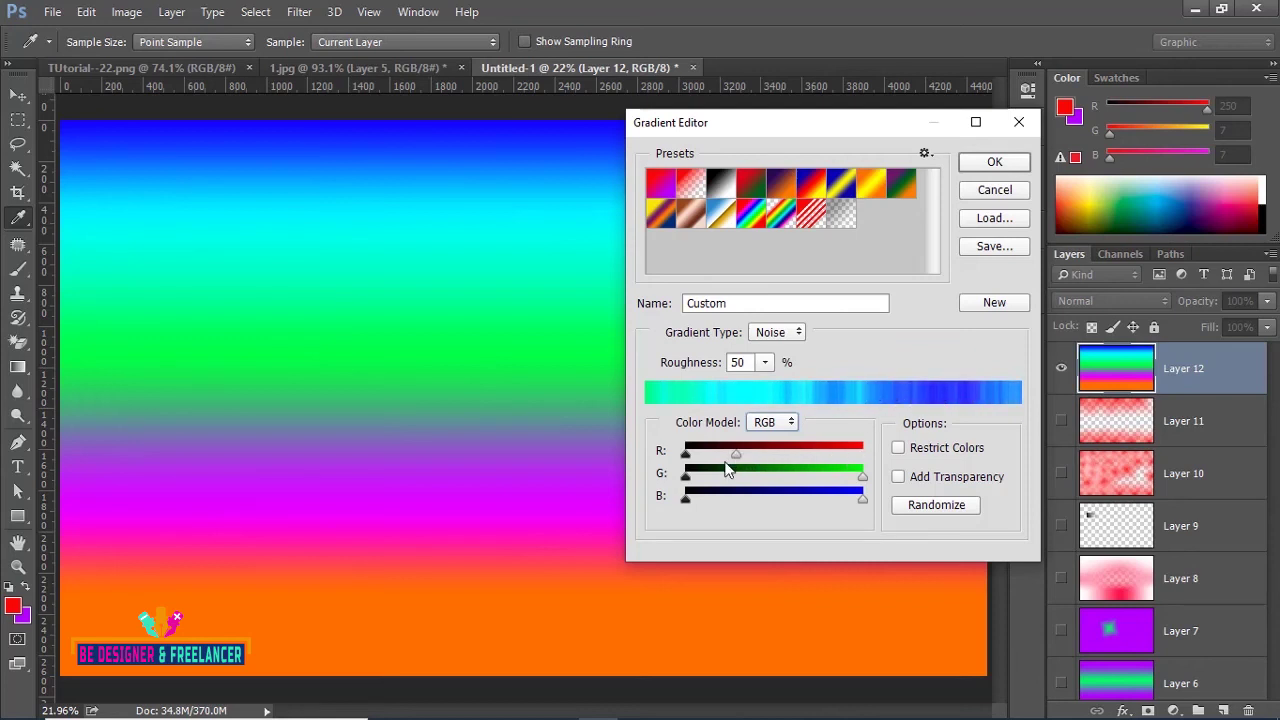
pyautogui.moveTo(738, 452)
pyautogui.mouseDown()
pyautogui.moveTo(866, 453)
pyautogui.moveTo(733, 455)
pyautogui.mouseUp()
pyautogui.moveTo(862, 499); pyautogui.dragTo(761, 499)
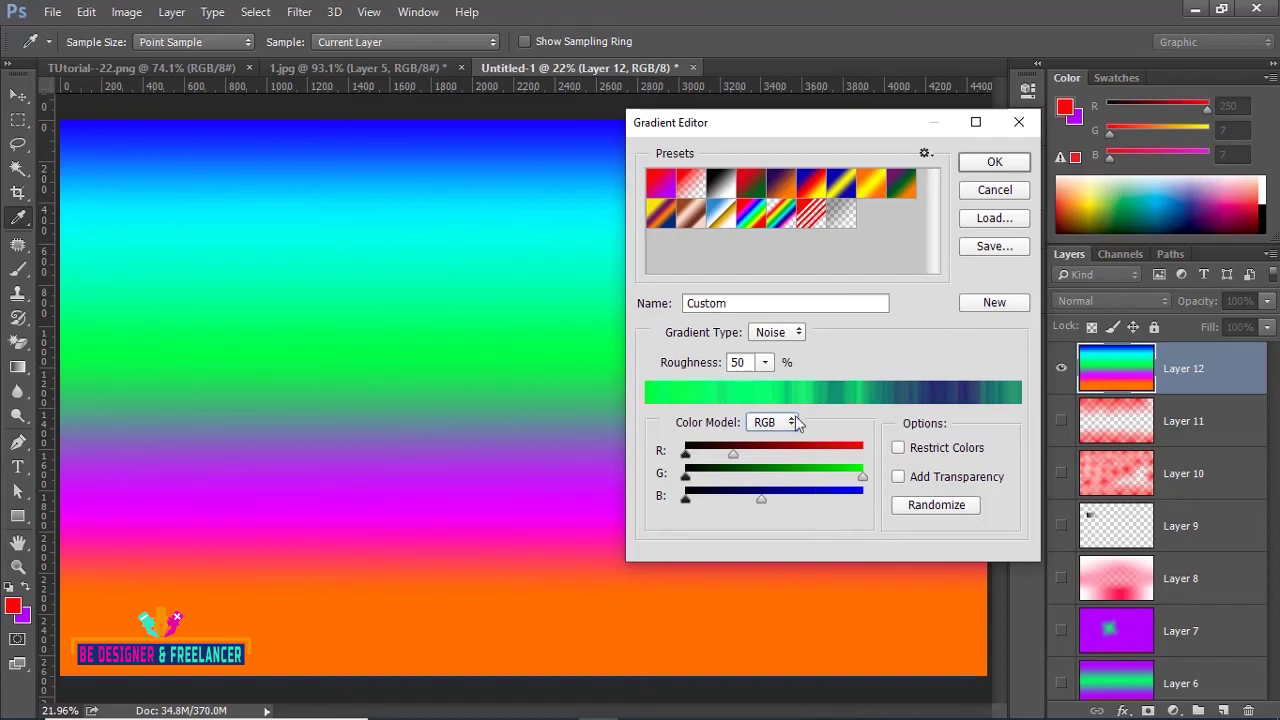
pyautogui.moveTo(761, 499); pyautogui.dragTo(862, 499)
pyautogui.moveTo(733, 454); pyautogui.dragTo(862, 454)
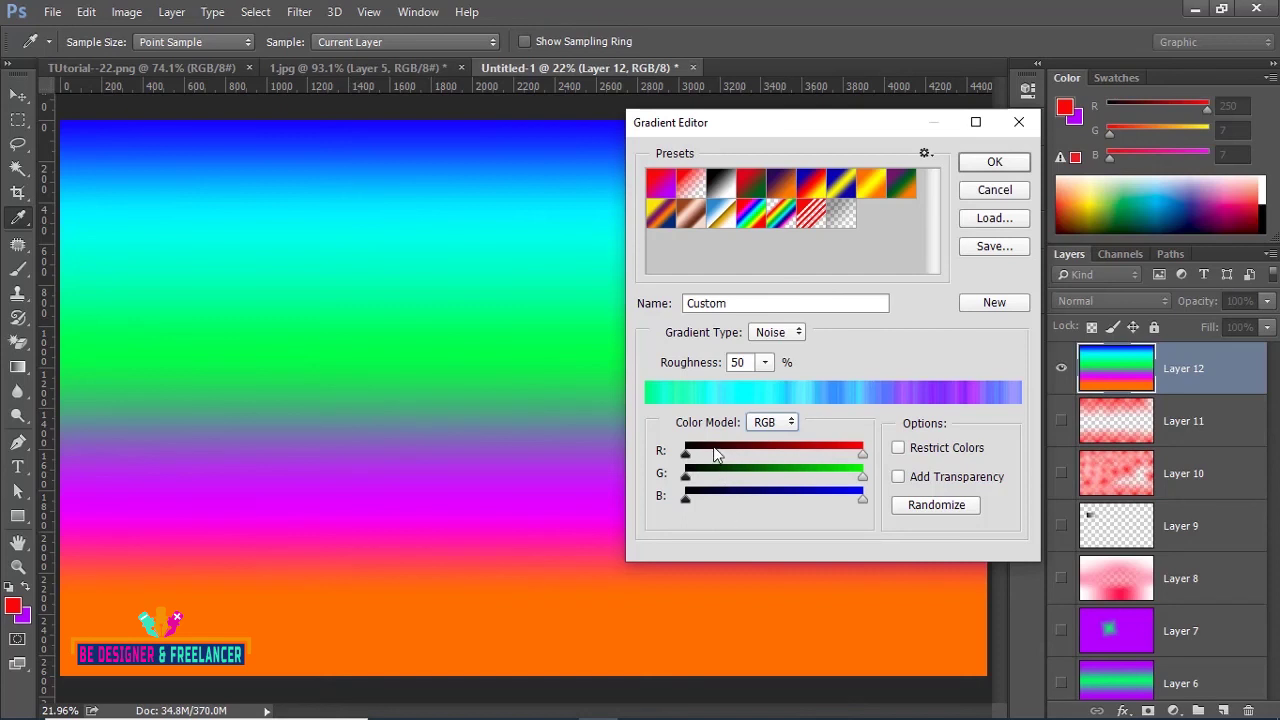
# - Randomize the noise gradient twice, saving the results as presets '1' and '2'
pyautogui.click(938, 506)
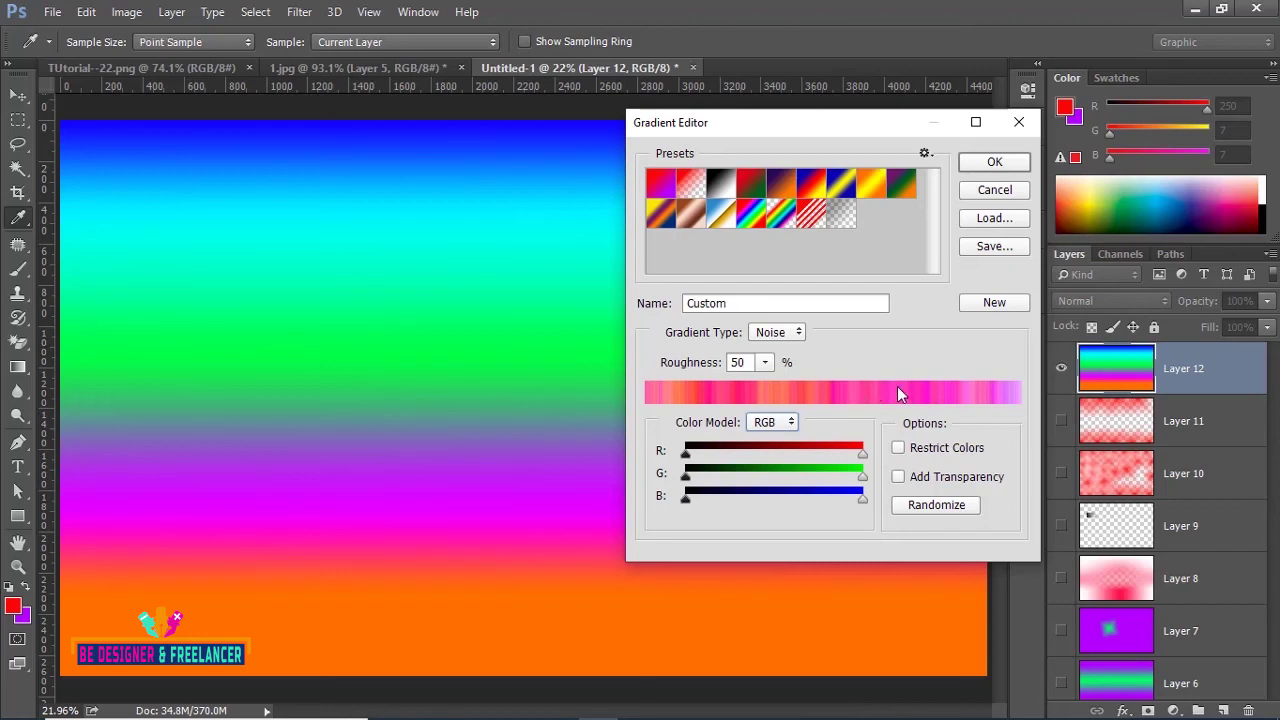
pyautogui.doubleClick(729, 302)
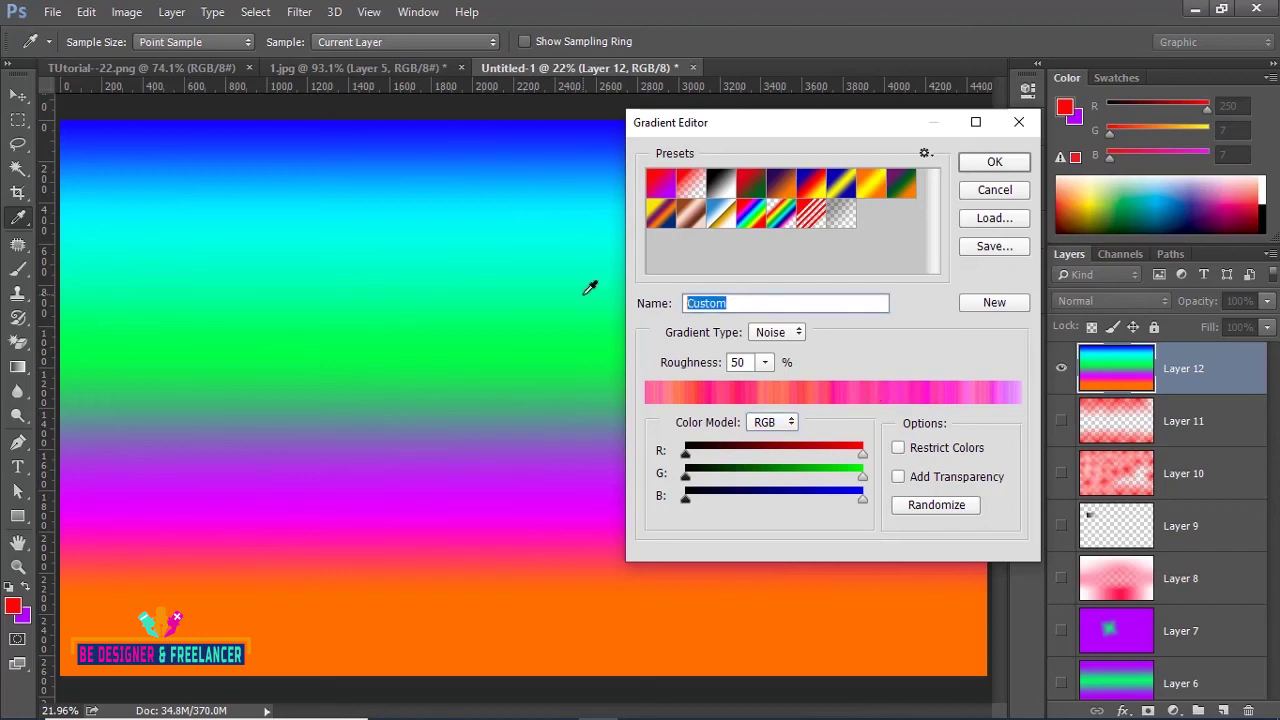
pyautogui.write('1')
pyautogui.click(994, 304)
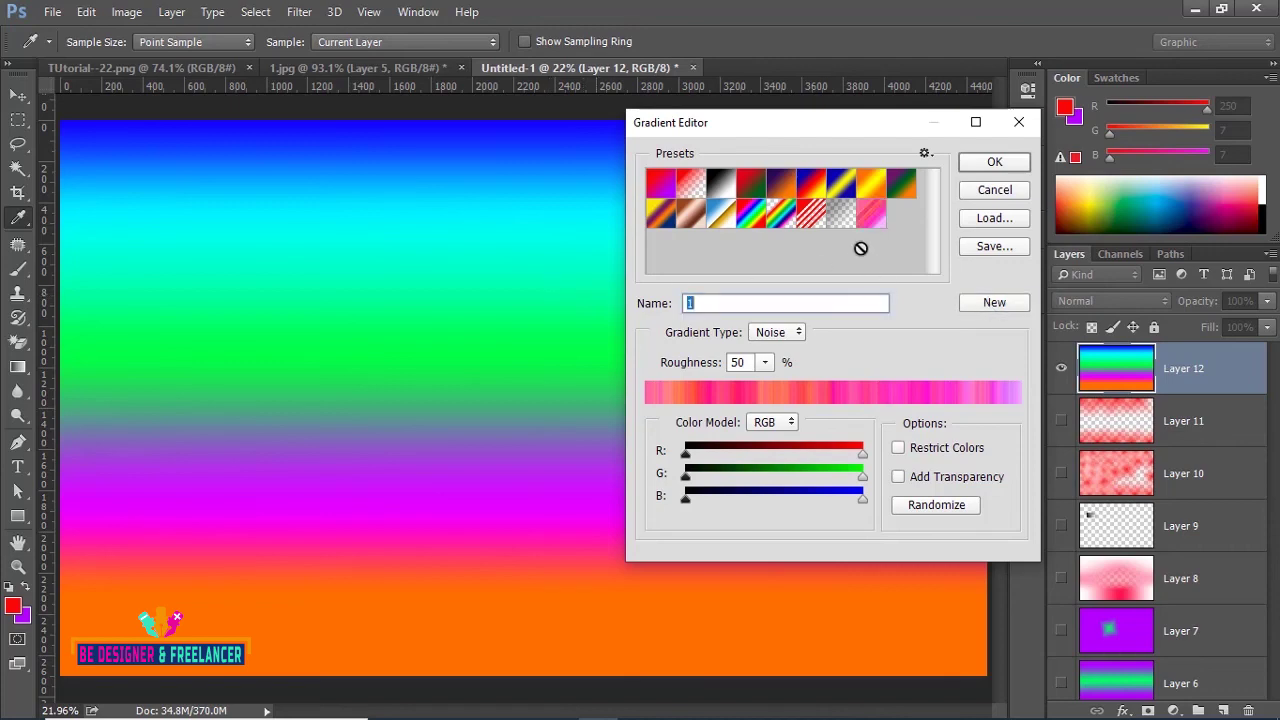
pyautogui.click(947, 513)
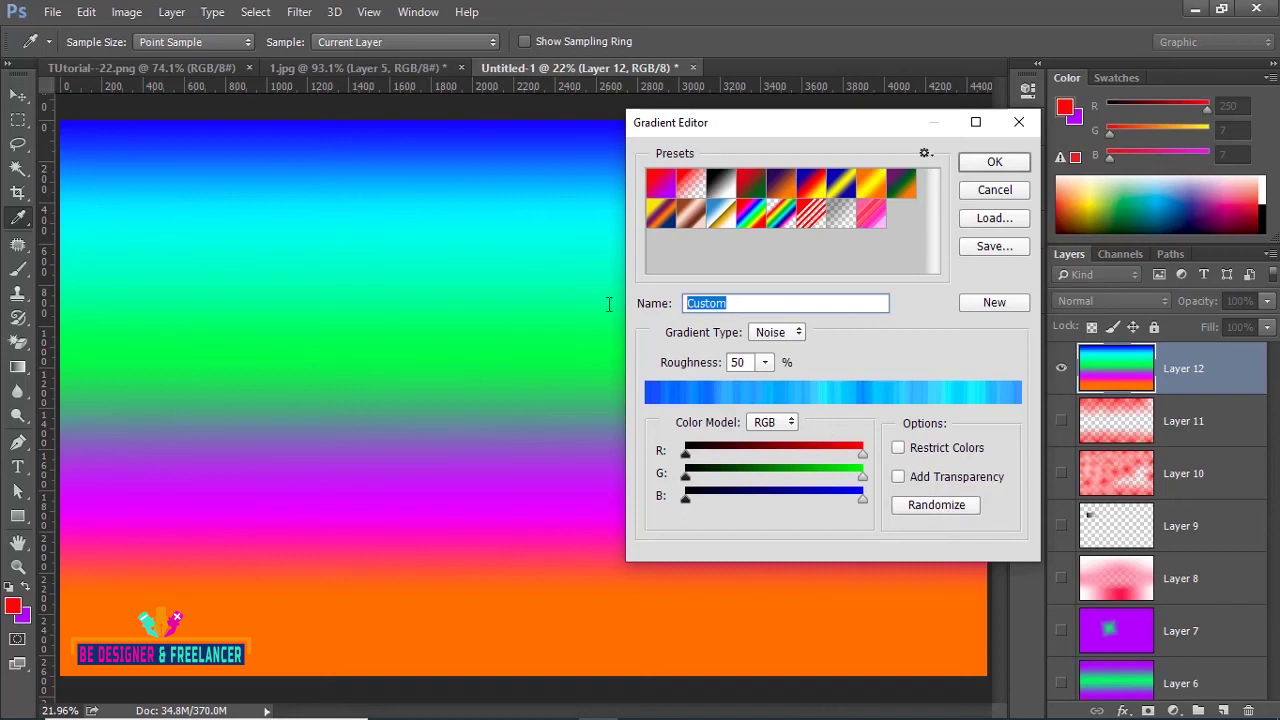
pyautogui.write('2')
pyautogui.click(994, 302)
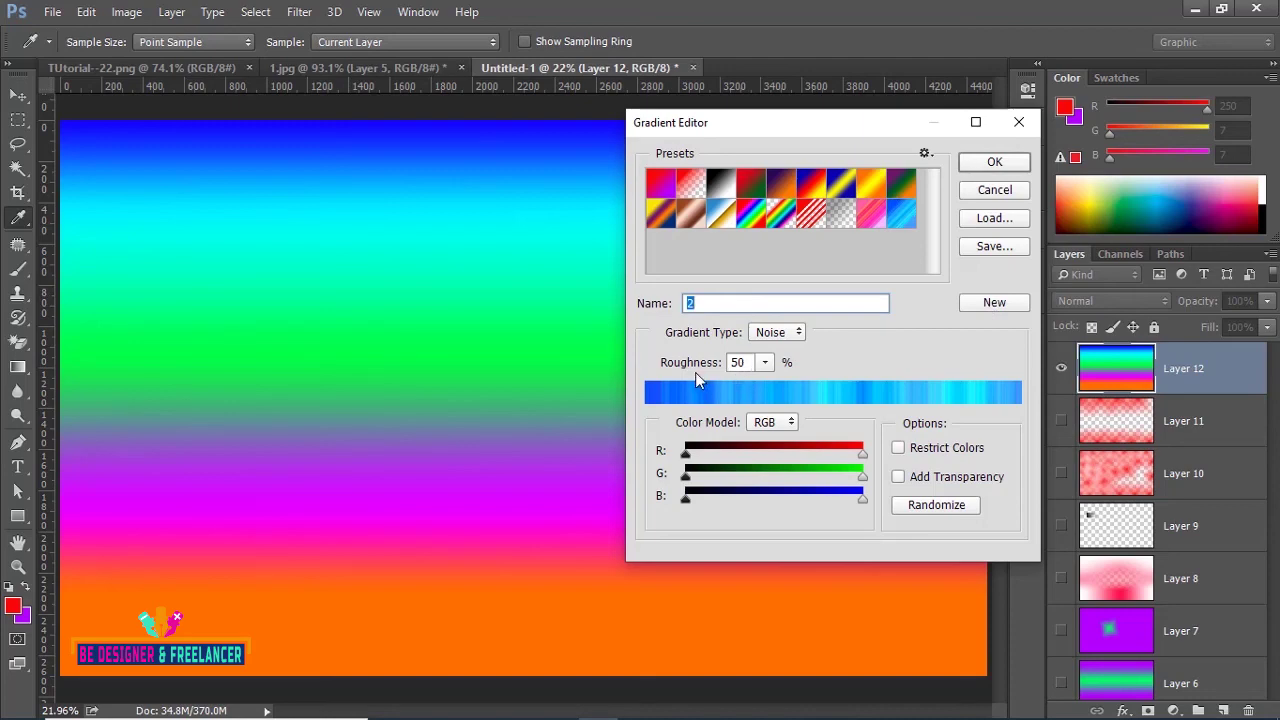
# - Set Roughness to 100%, randomize, and save the result as preset '3'
pyautogui.moveTo(765, 365); pyautogui.dragTo(879, 393)
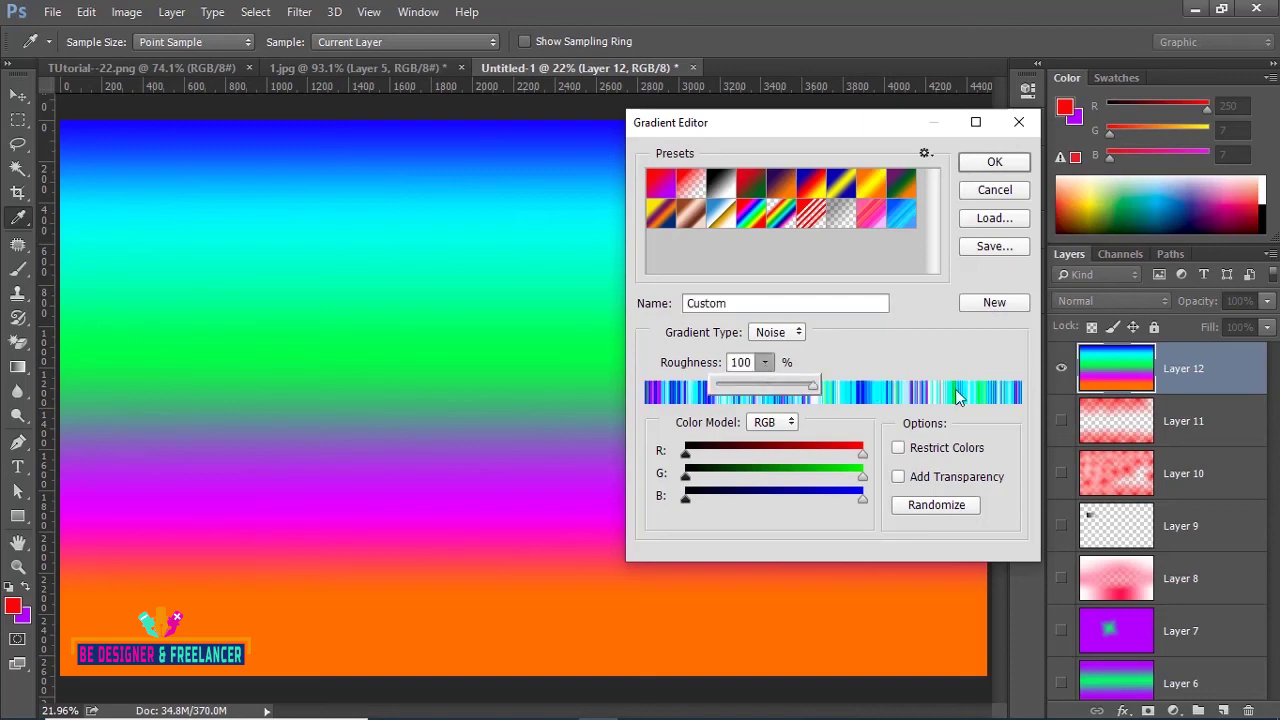
pyautogui.click(869, 357)
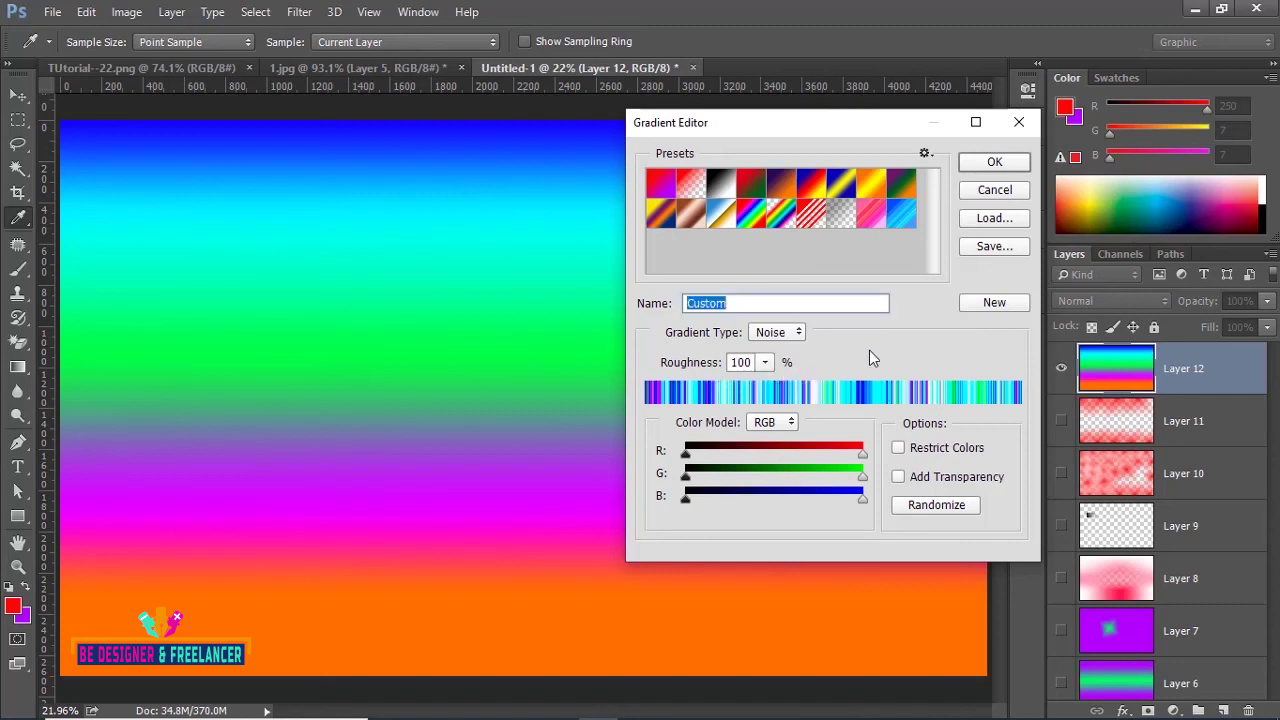
pyautogui.click(940, 507)
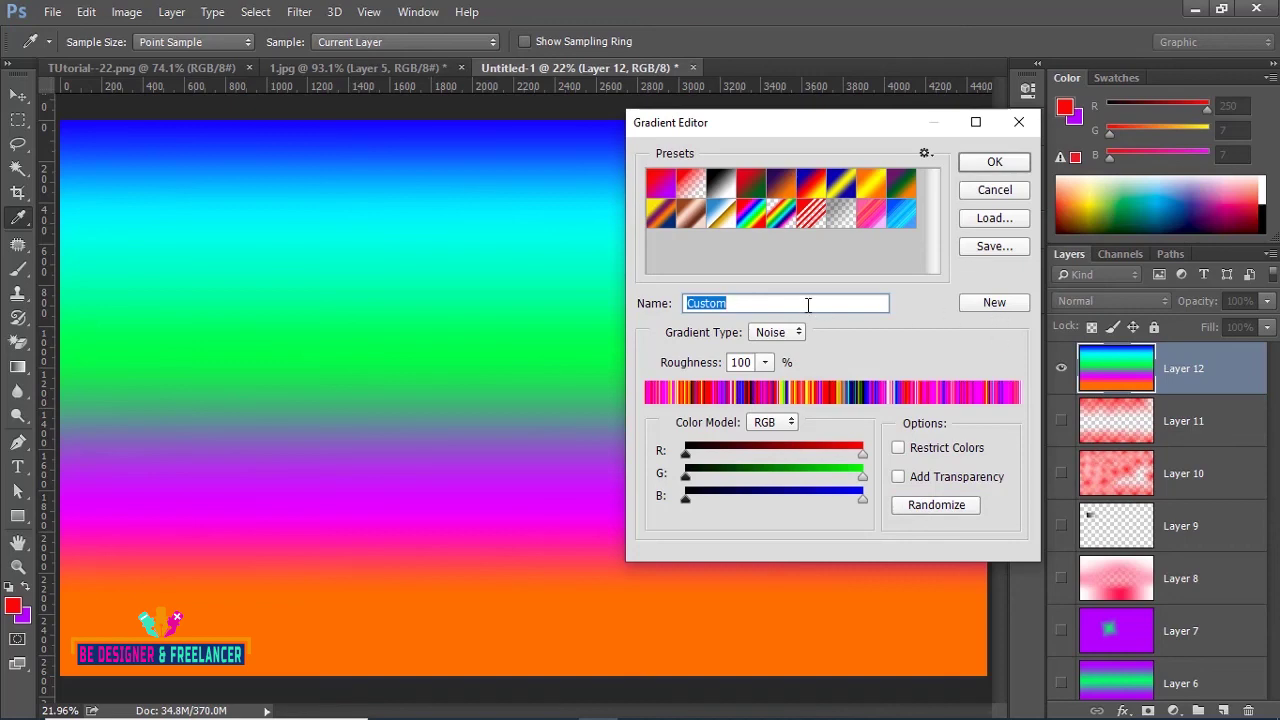
pyautogui.write('3')
pyautogui.click(1010, 302)
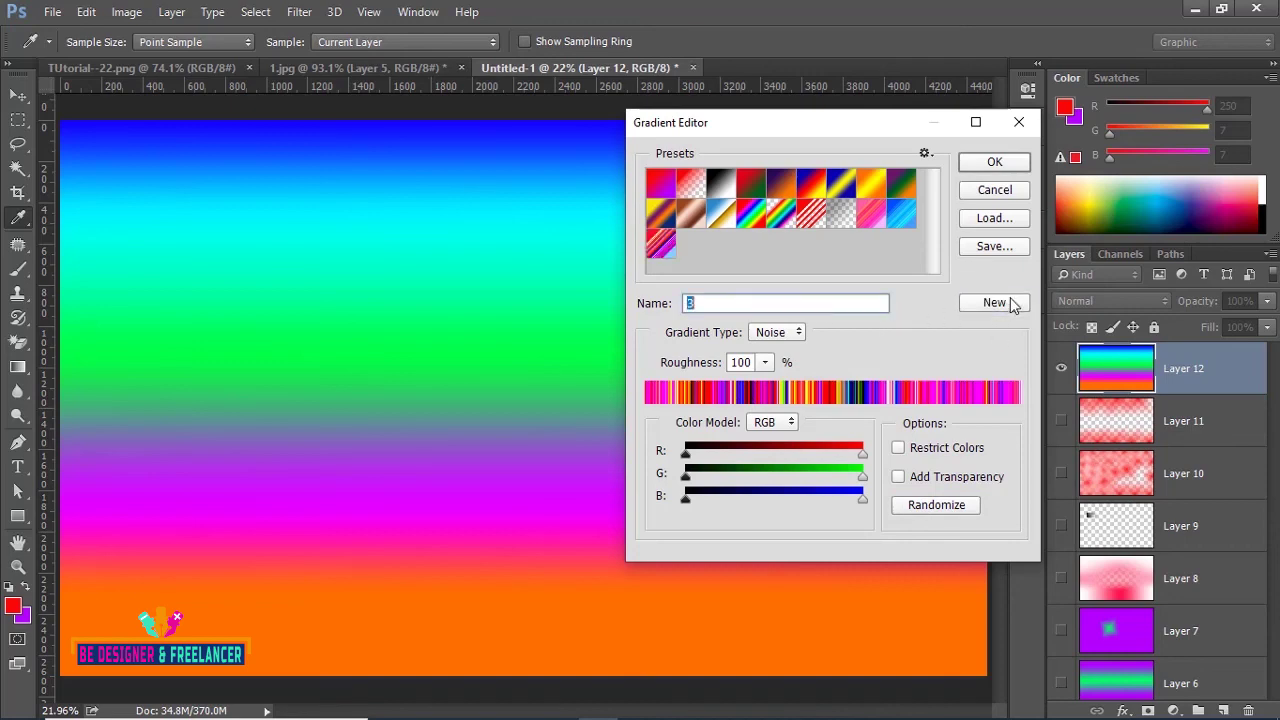
# - Switch the noise to HSB, narrow the hue range, randomize, and save as preset '4'
pyautogui.click(792, 424)
pyautogui.click(773, 455)
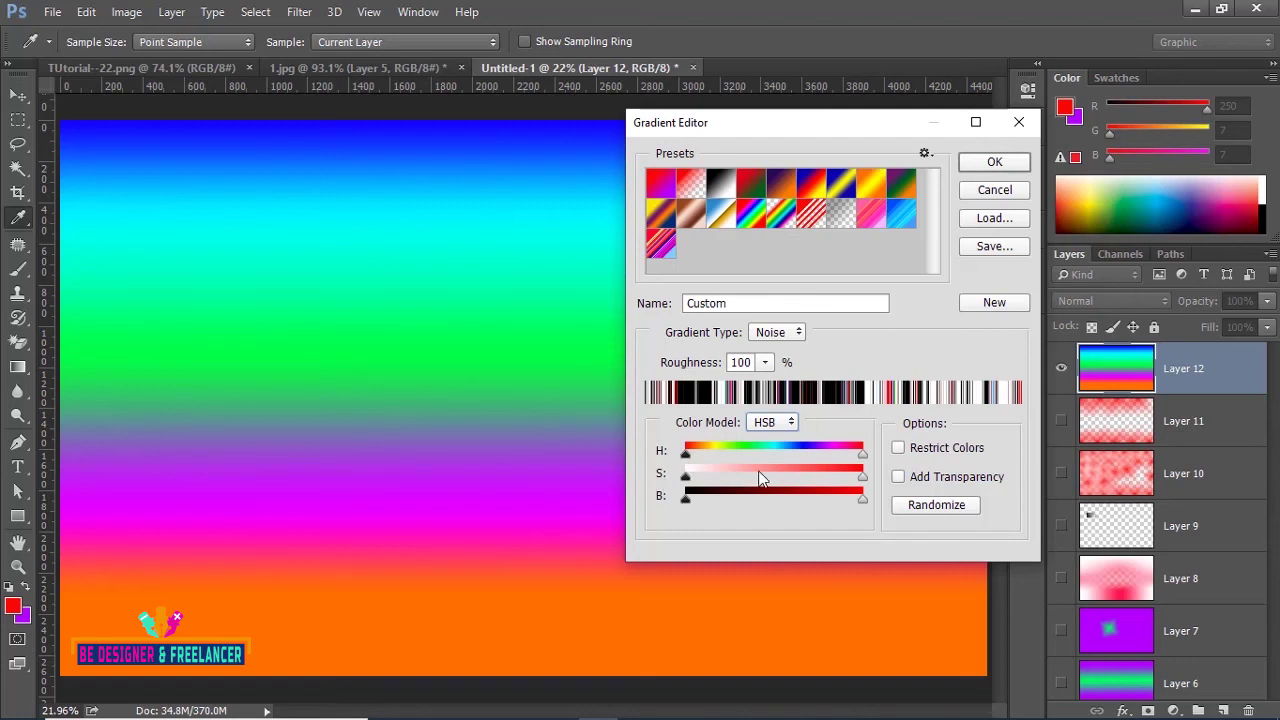
pyautogui.moveTo(862, 453)
pyautogui.mouseDown()
pyautogui.moveTo(755, 455)
pyautogui.moveTo(862, 455)
pyautogui.moveTo(829, 480)
pyautogui.moveTo(730, 481)
pyautogui.moveTo(864, 478)
pyautogui.mouseUp()
pyautogui.click(951, 508)
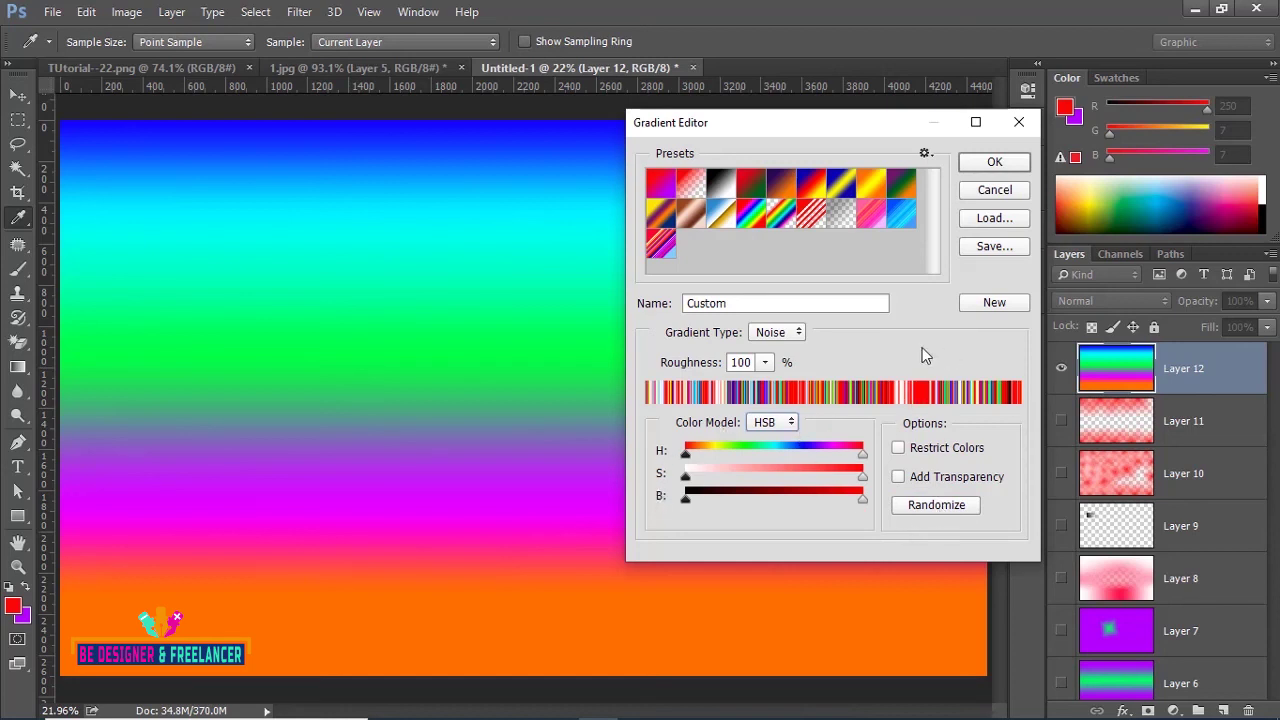
pyautogui.doubleClick(742, 308)
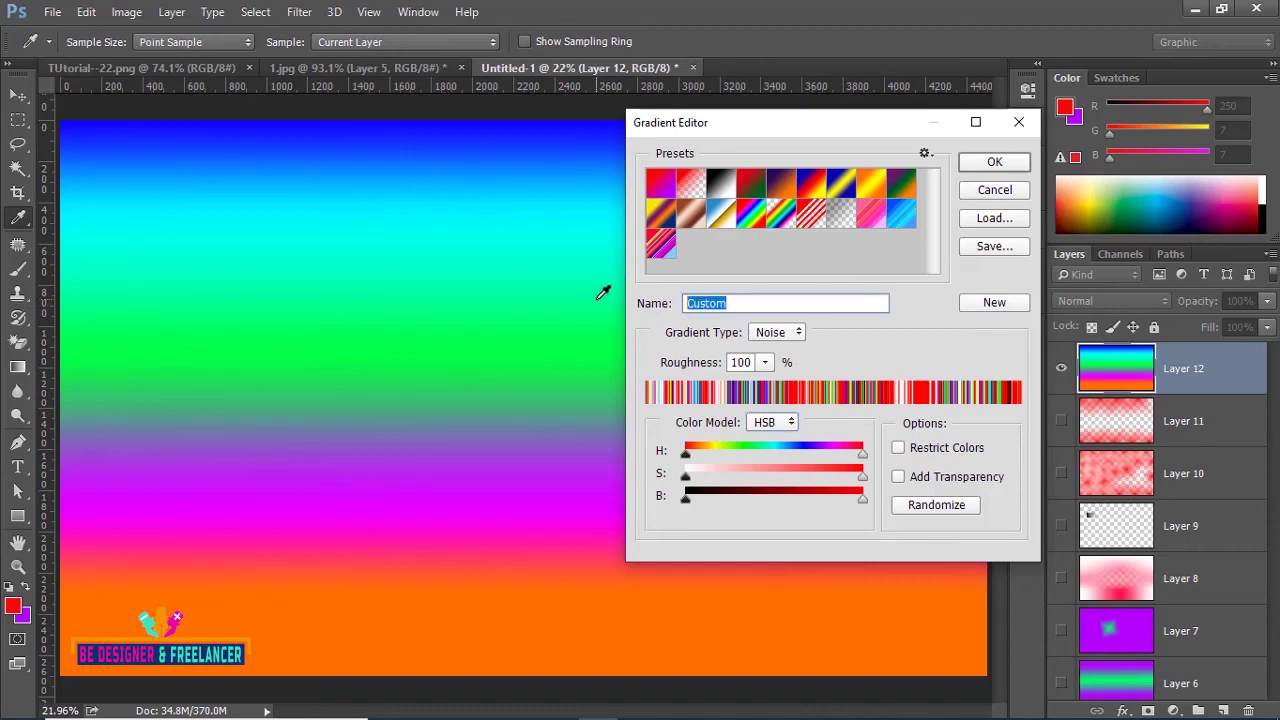
pyautogui.write('4')
pyautogui.click(993, 303)
# - Lower Roughness to 55%, randomize, and save the grey noise as preset '5'
pyautogui.click(765, 362)
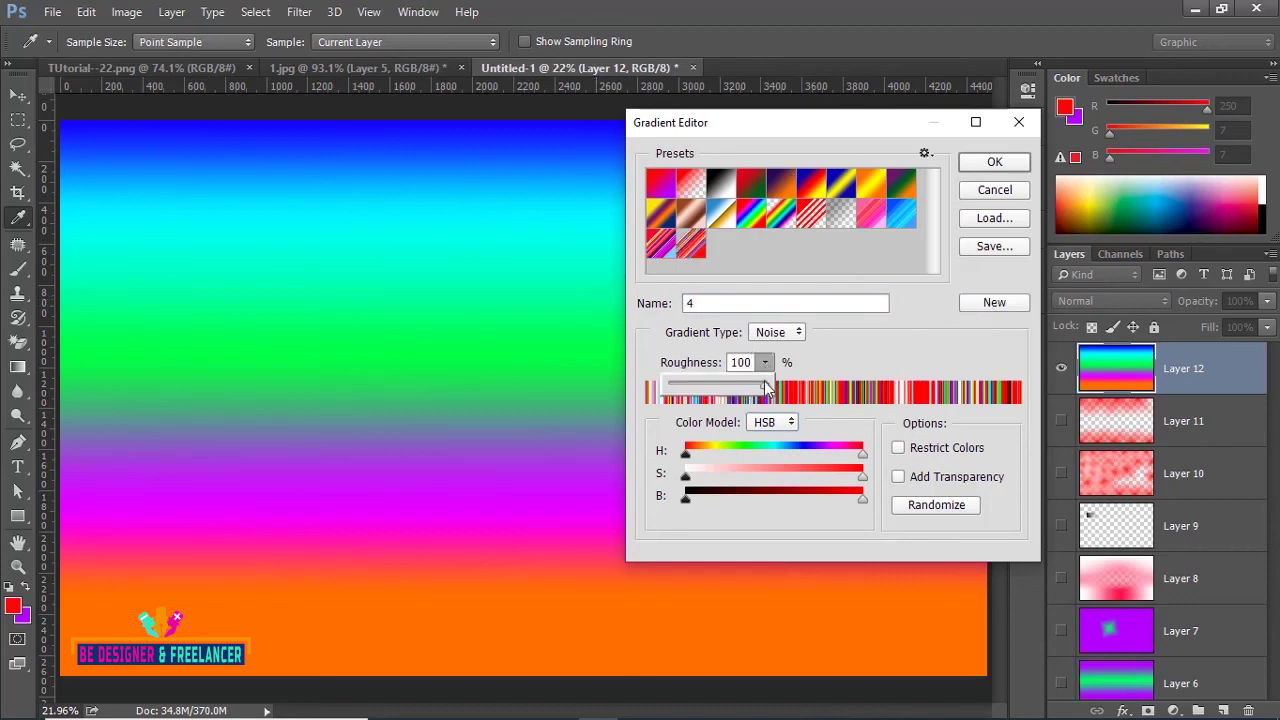
pyautogui.moveTo(765, 385); pyautogui.dragTo(723, 383)
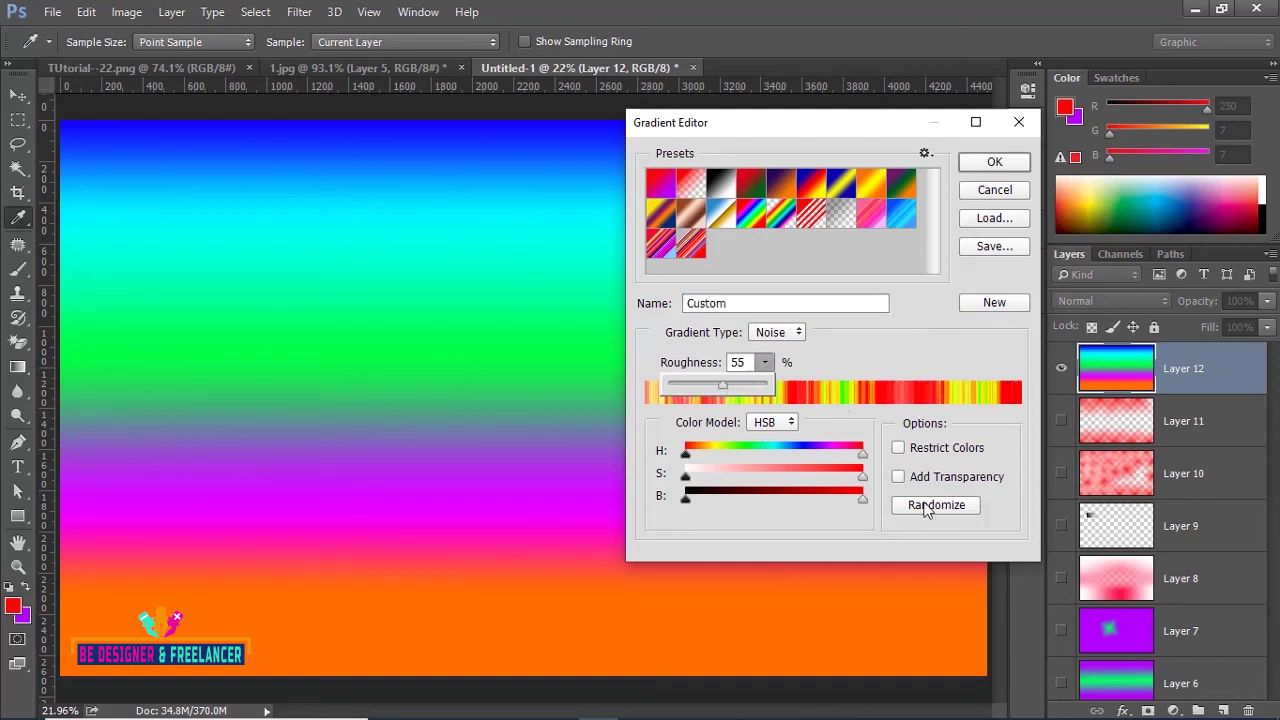
pyautogui.click(746, 305)
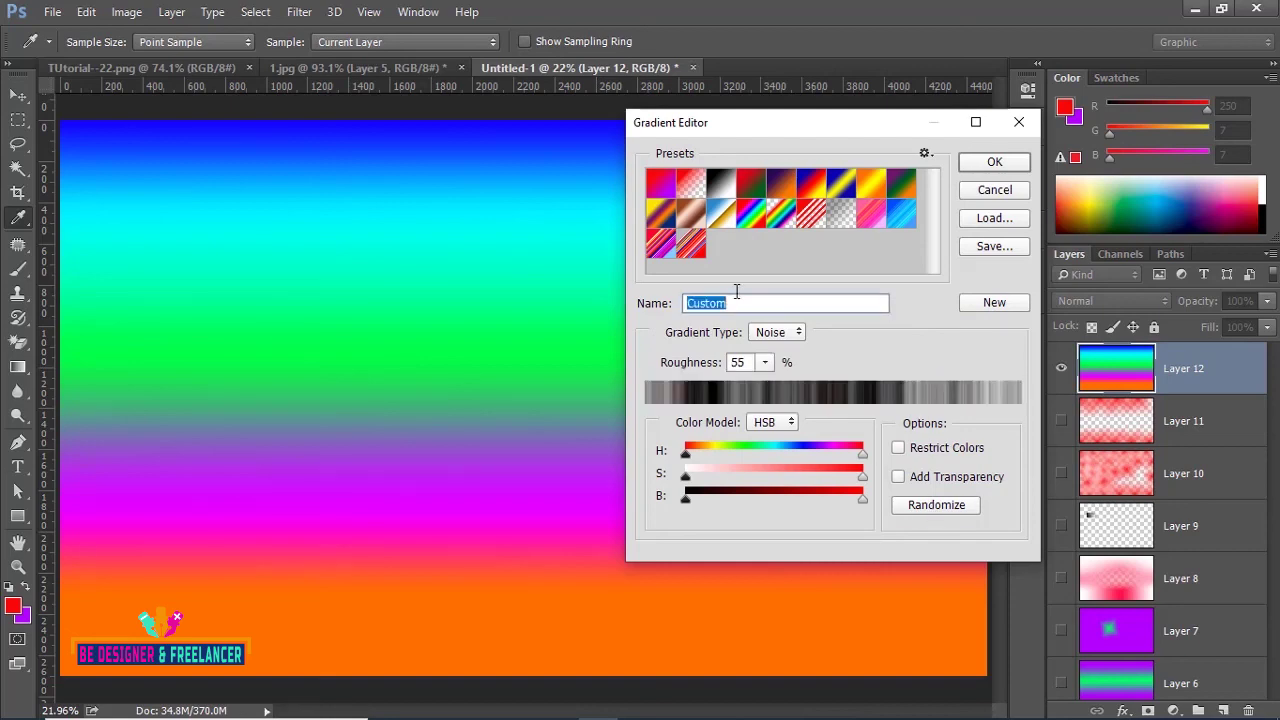
pyautogui.write('5')
pyautogui.click(994, 304)
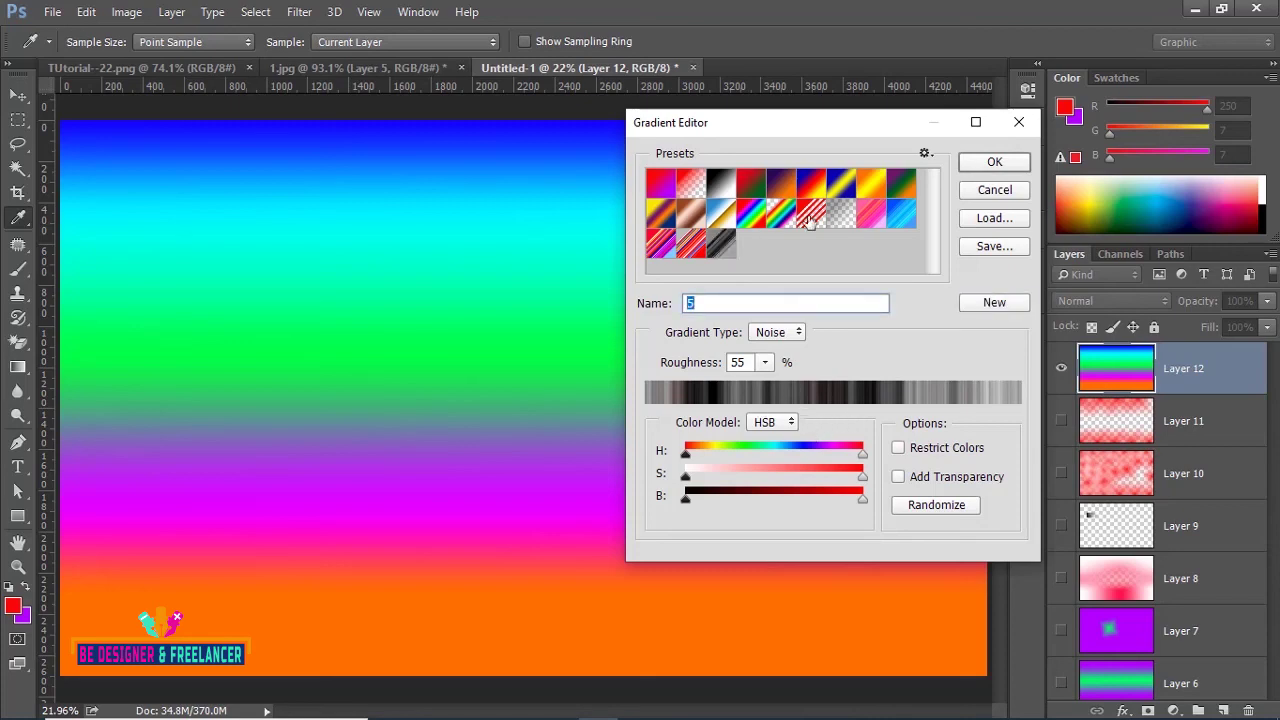
# - Close the Gradient Editor, pick the blue noise preset, and fill Layer 12 top to bottom
pyautogui.click(993, 163)
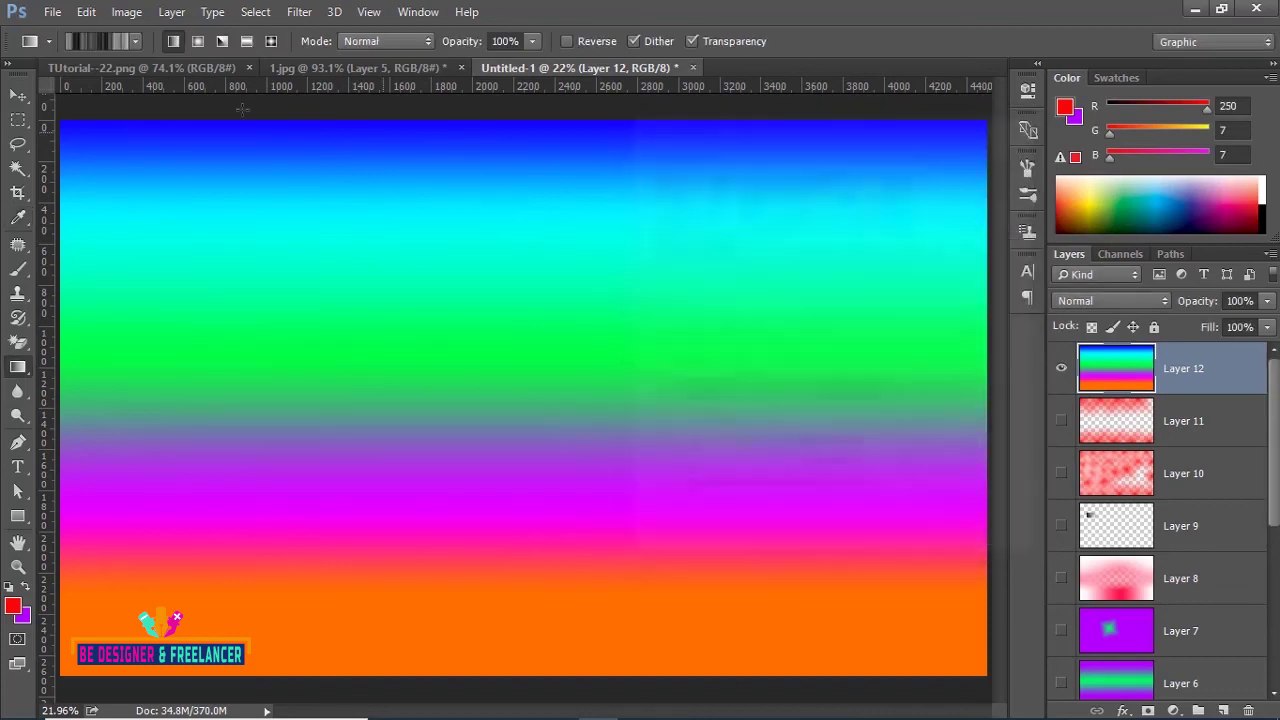
pyautogui.click(136, 43)
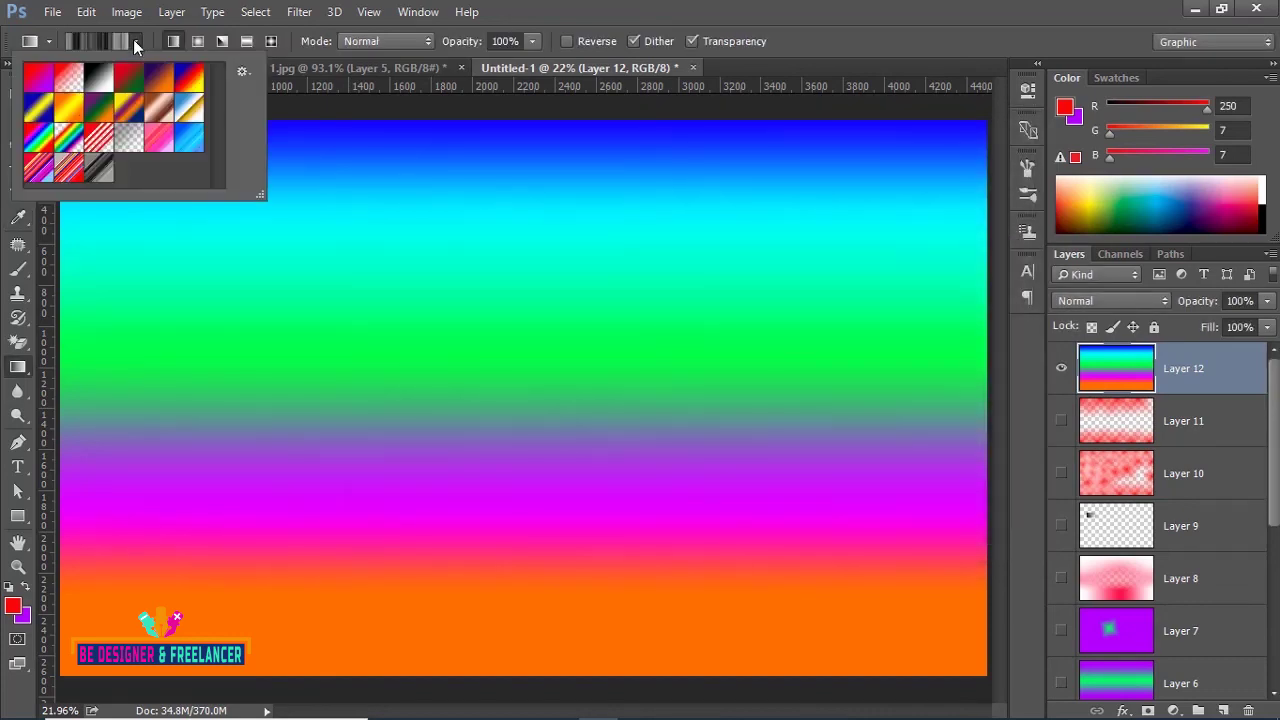
pyautogui.click(191, 145)
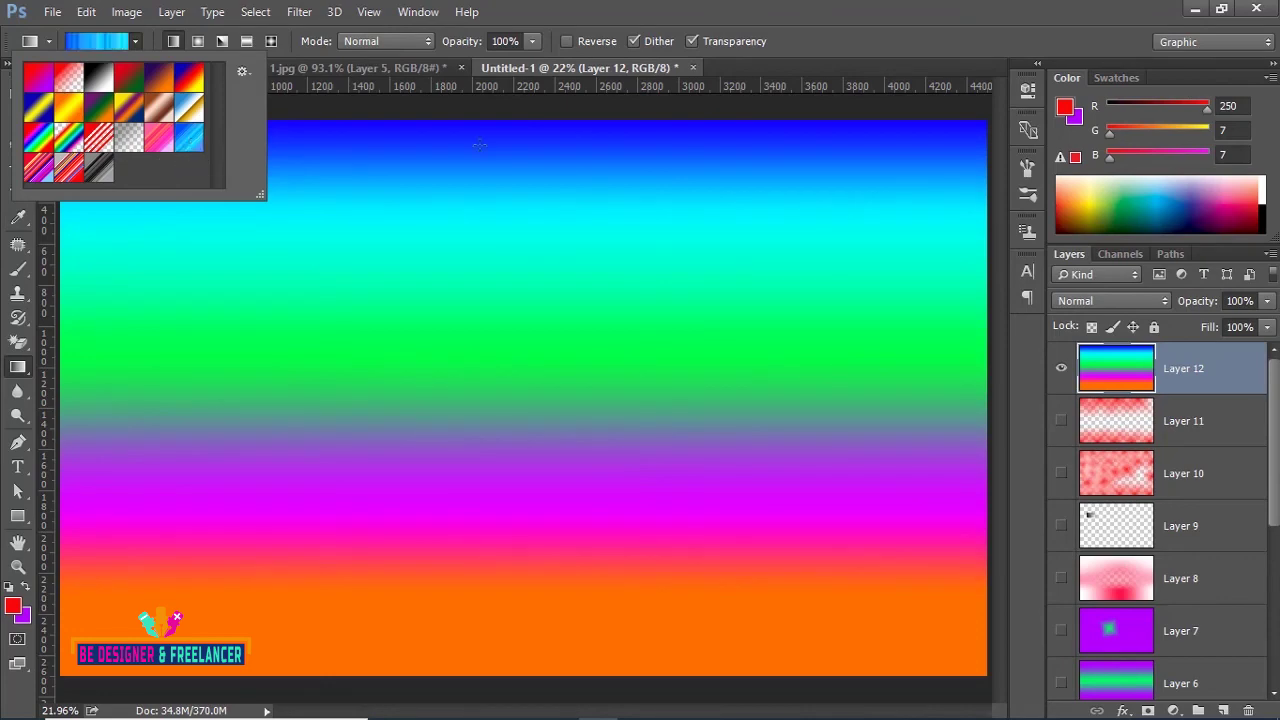
pyautogui.moveTo(491, 120); pyautogui.dragTo(492, 575)
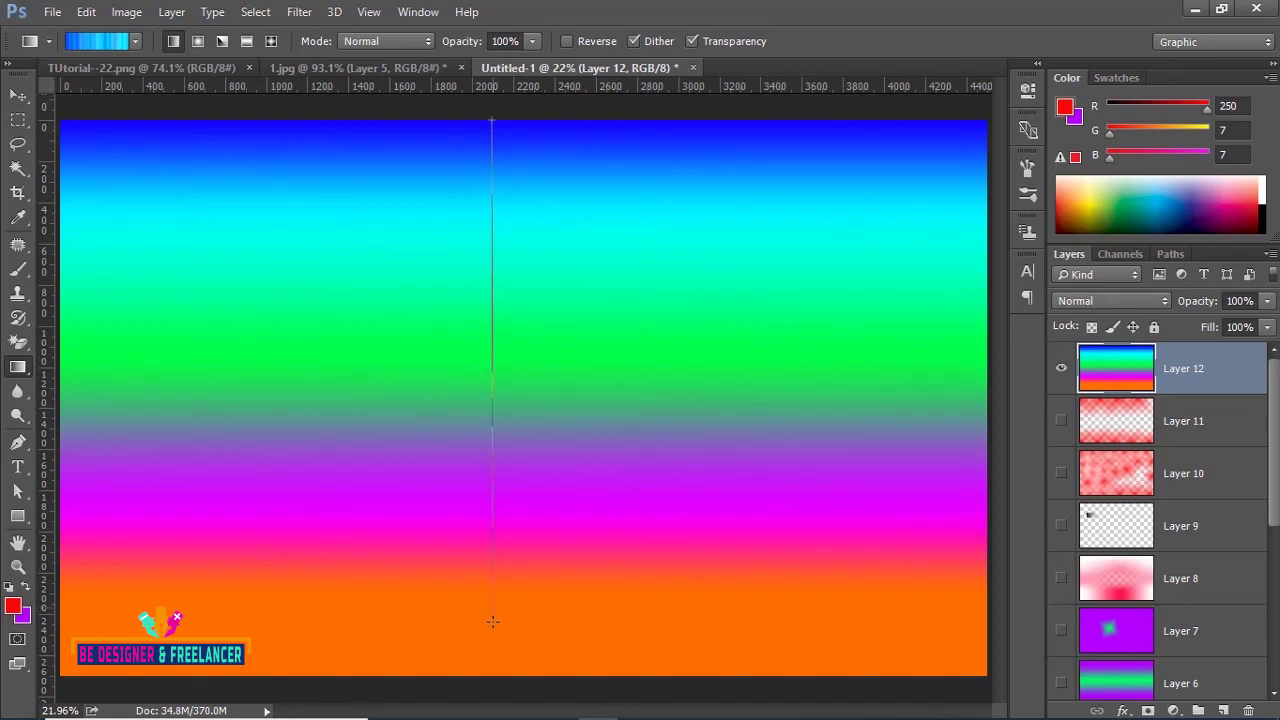
pyautogui.moveTo(492, 621); pyautogui.dragTo(492, 622)
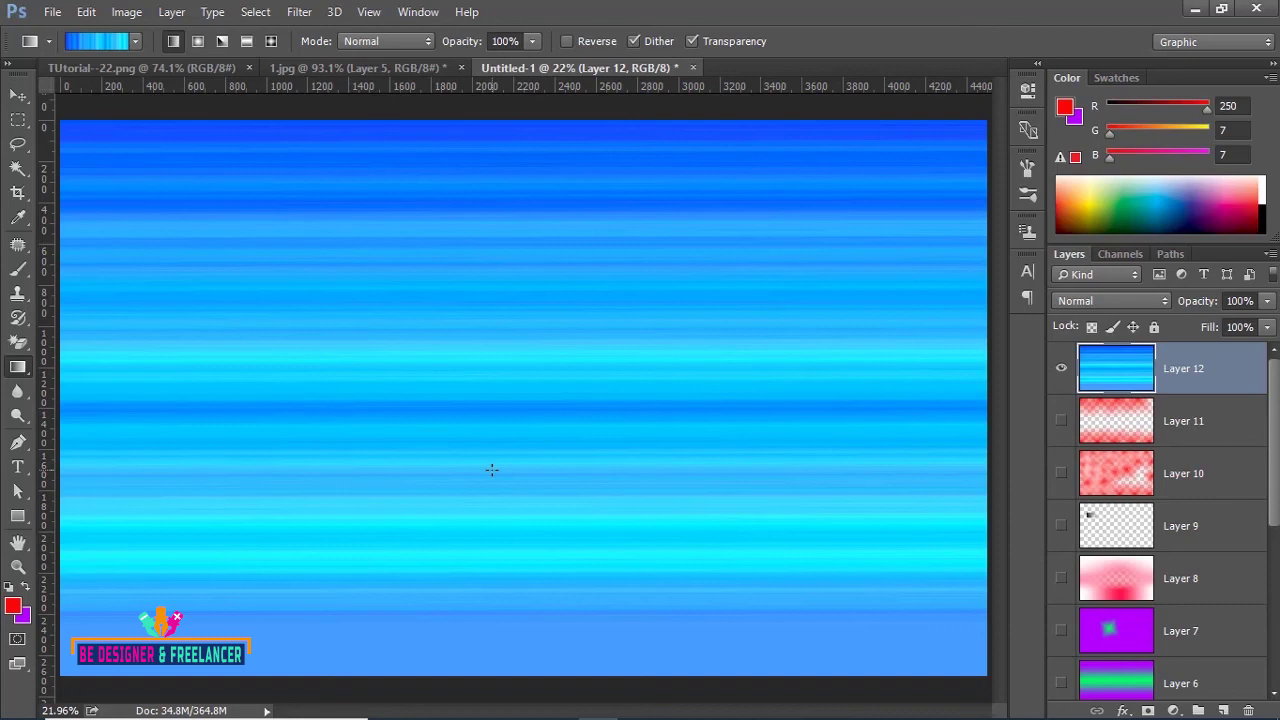
pyautogui.click(135, 41)
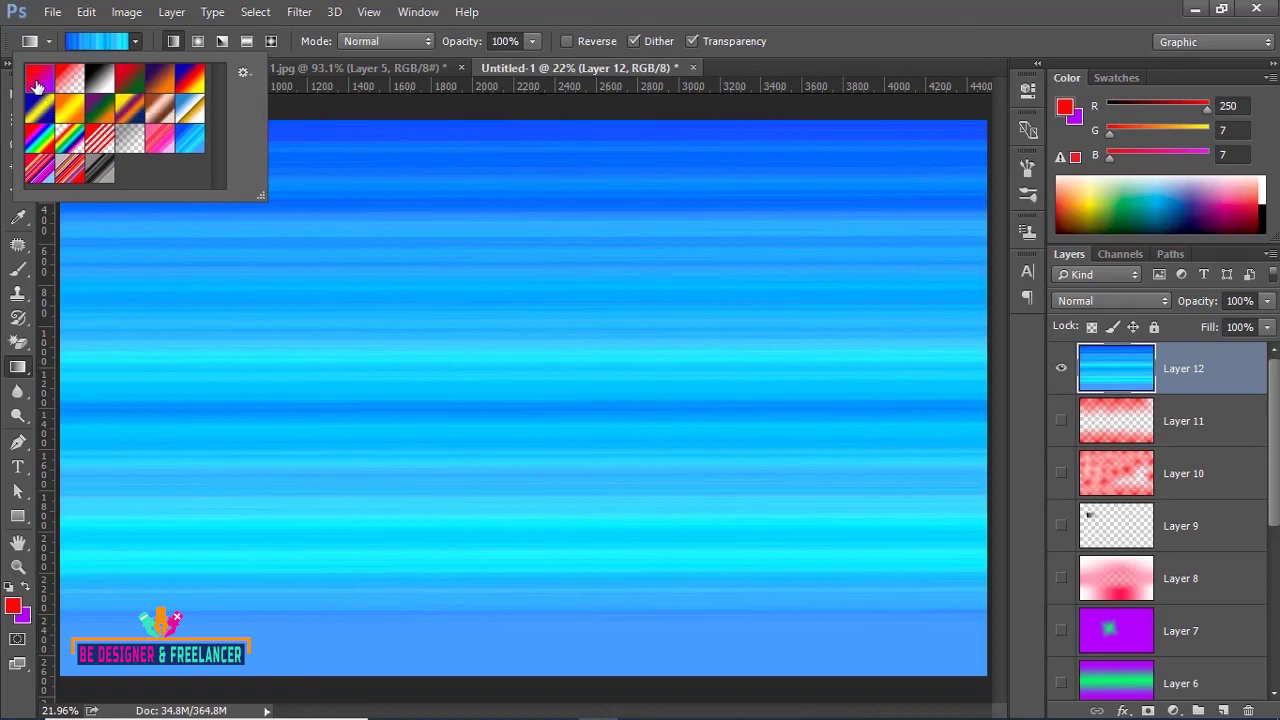
# - Delete the first gradient preset and the black-to-white preset from the picker
pyautogui.rightClick(37, 86)
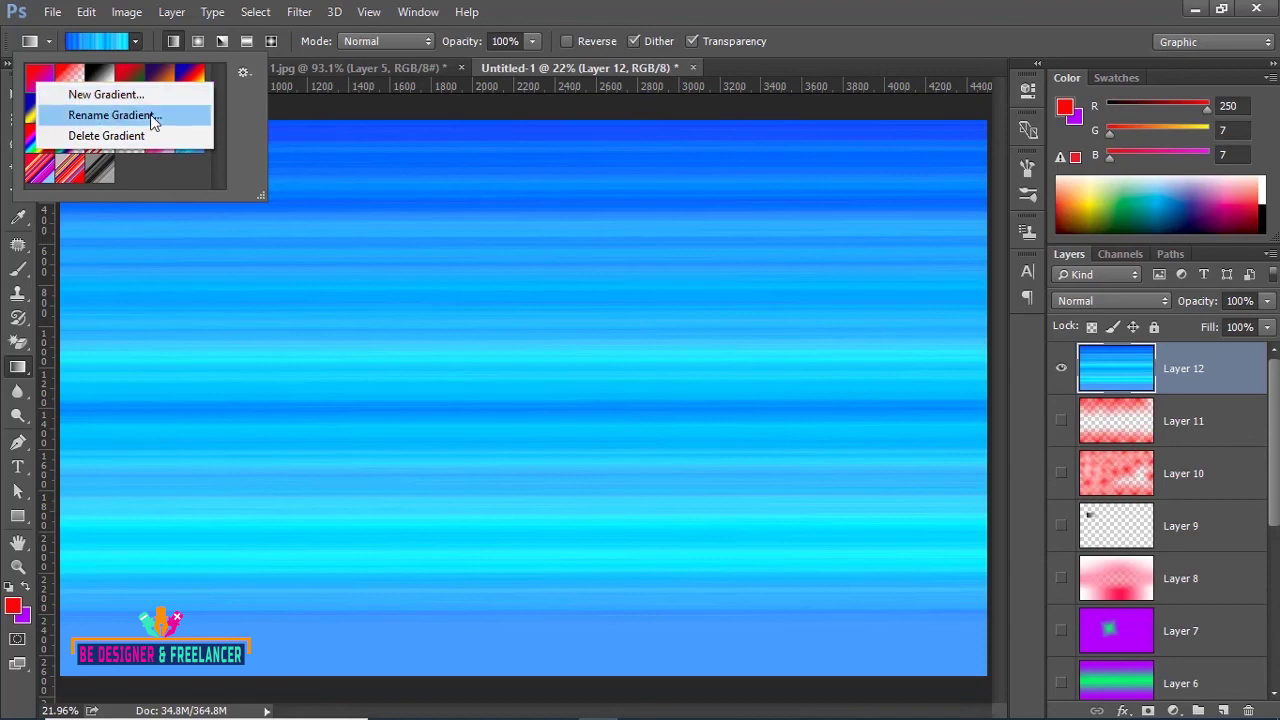
pyautogui.click(98, 137)
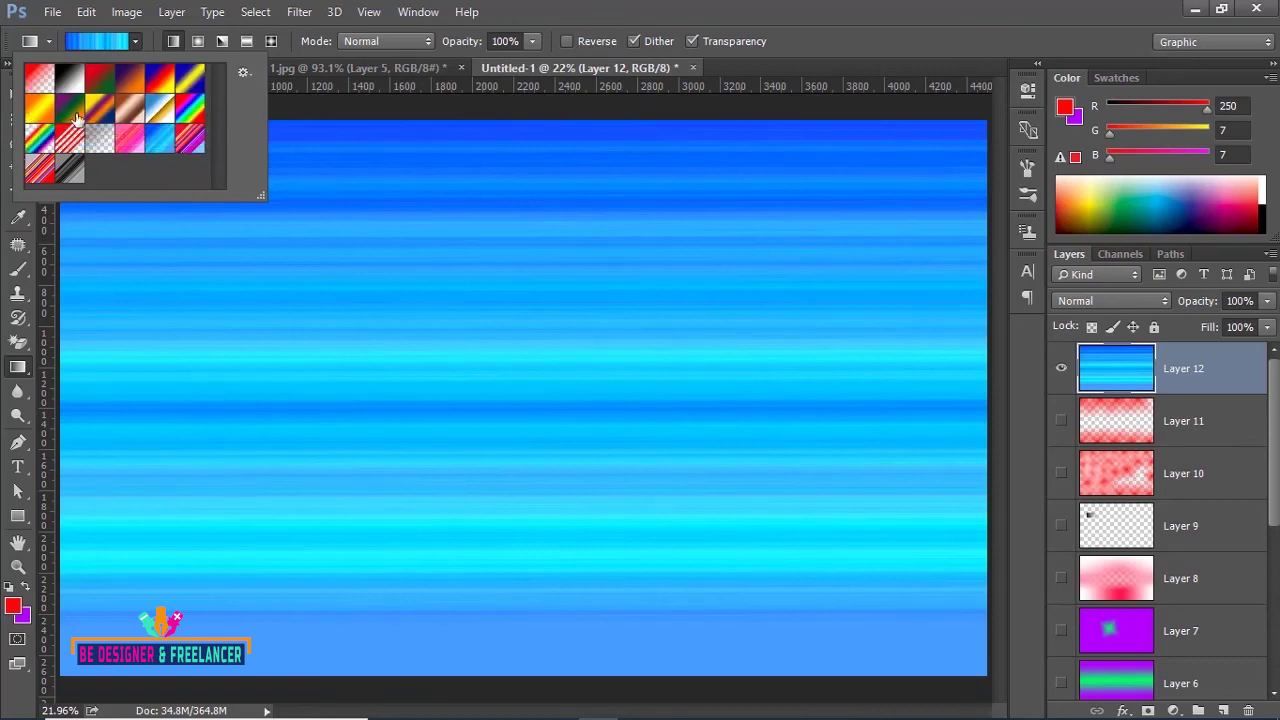
pyautogui.rightClick(65, 80)
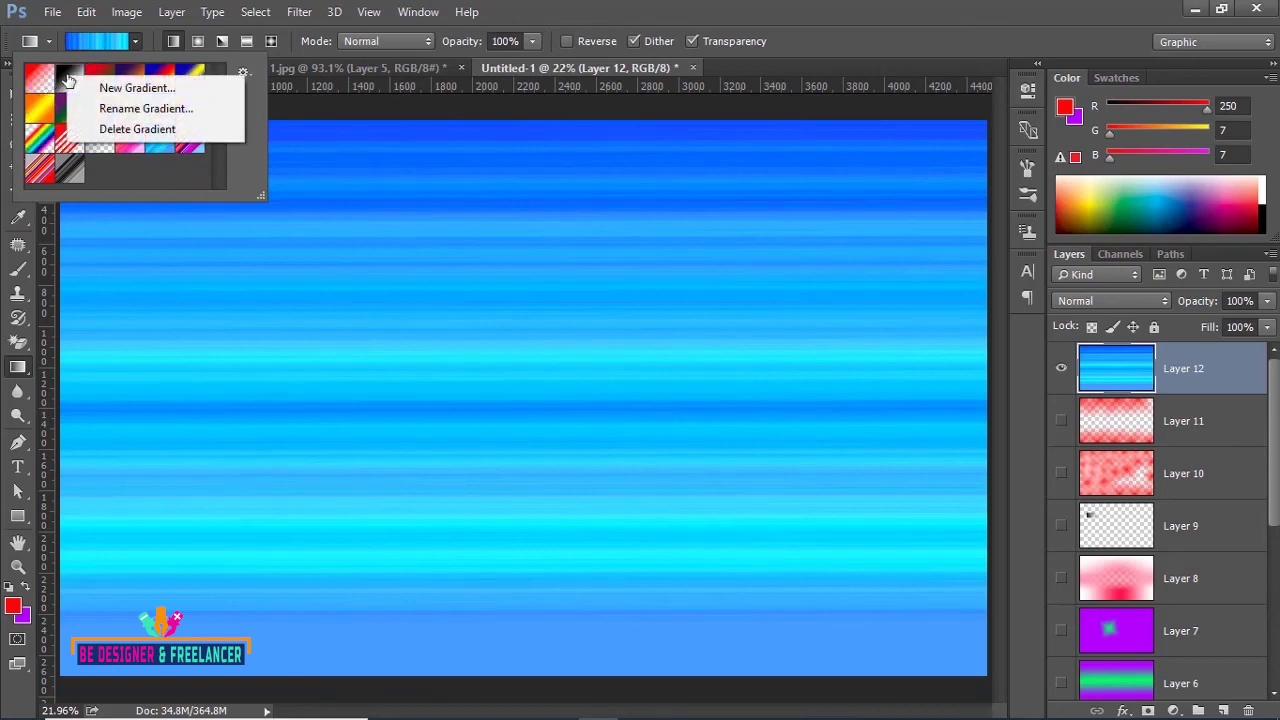
pyautogui.click(100, 127)
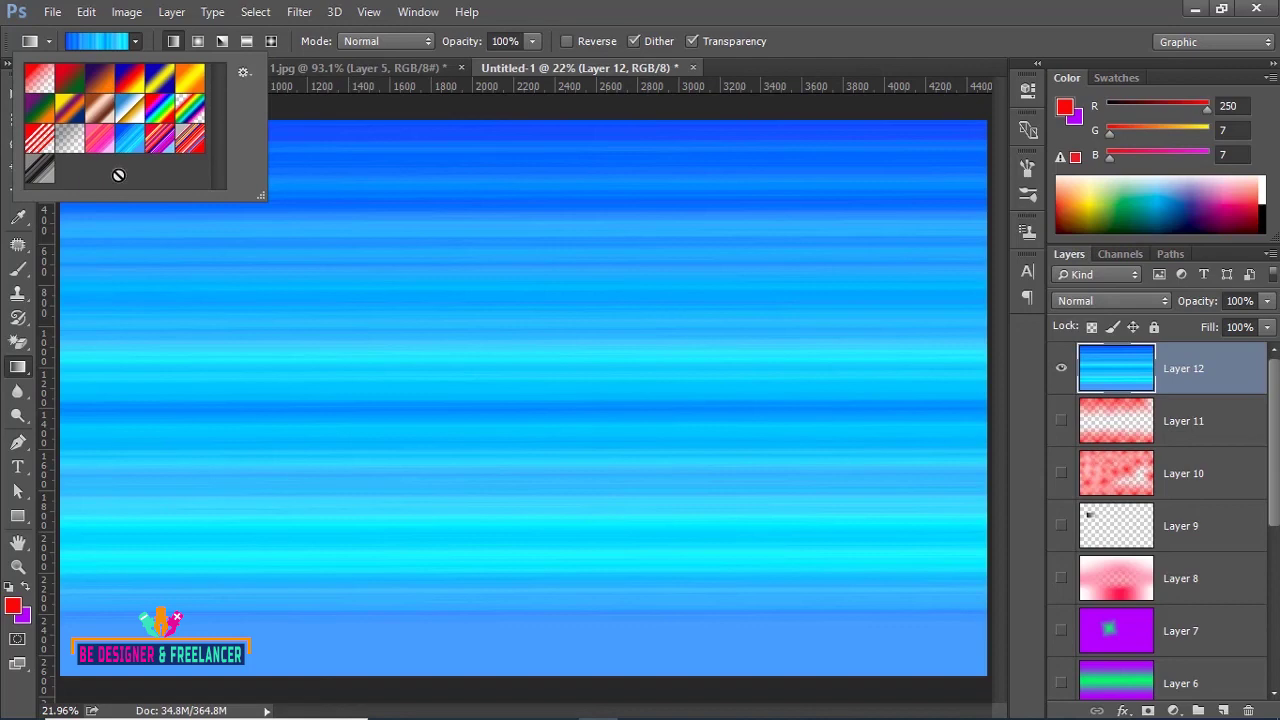
# - Save the current gradient presets as 'New' (.GRD) in the Class-22 folder
pyautogui.click(243, 76)
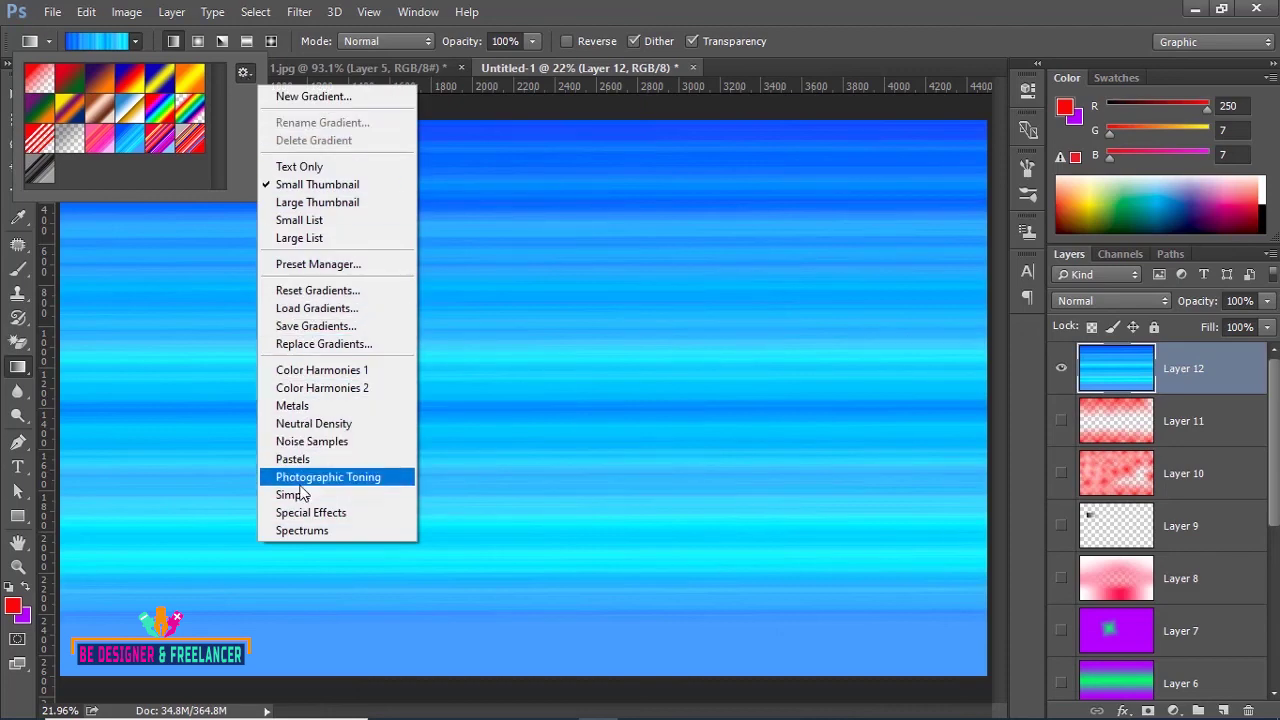
pyautogui.click(330, 330)
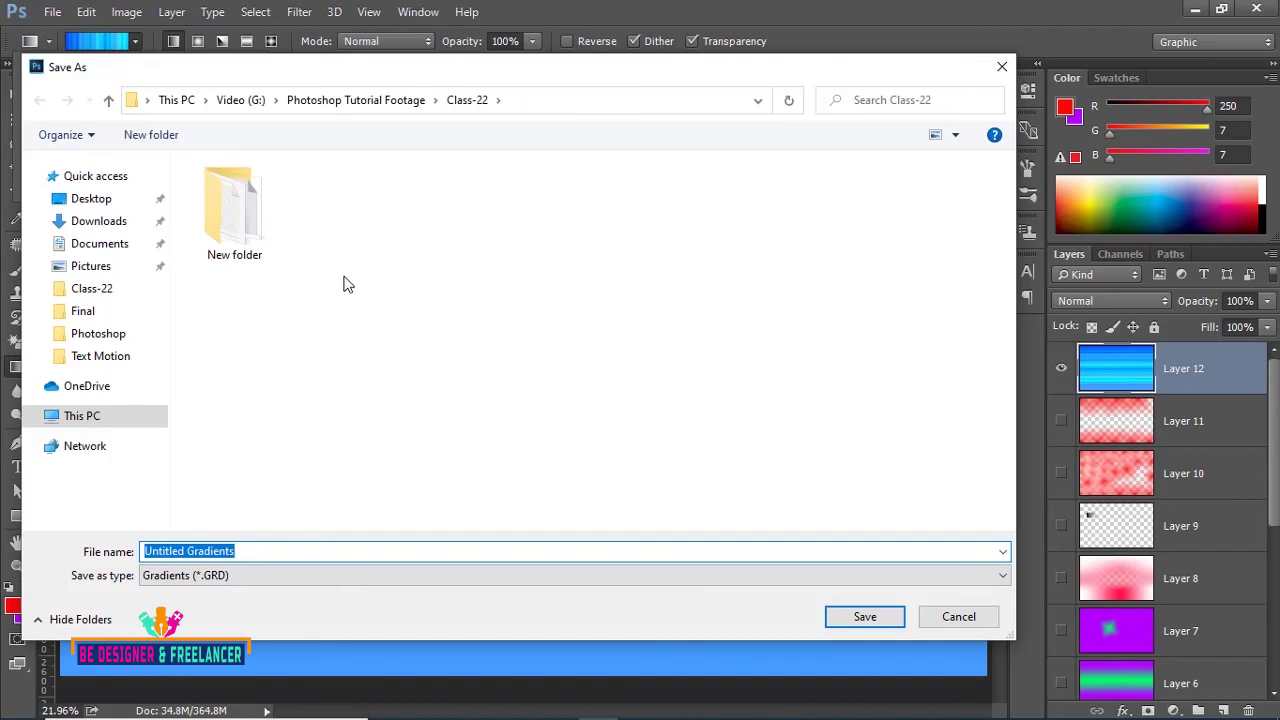
pyautogui.write('New')
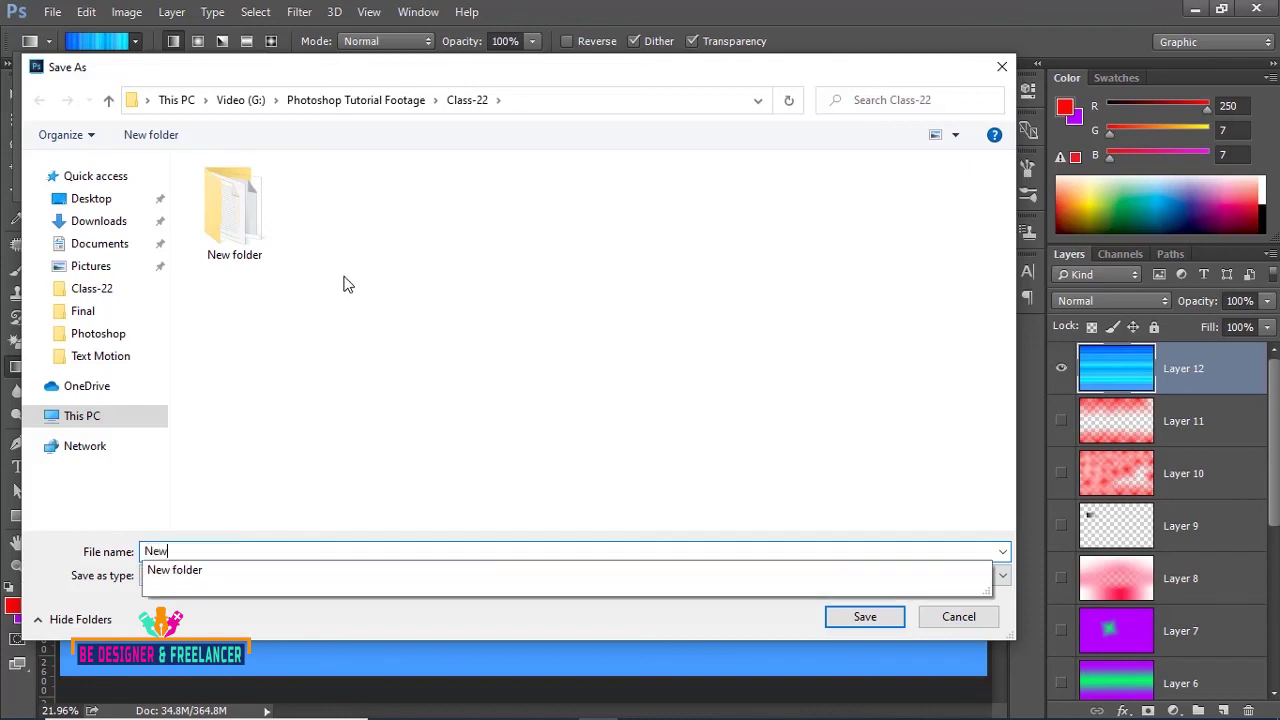
pyautogui.click(857, 620)
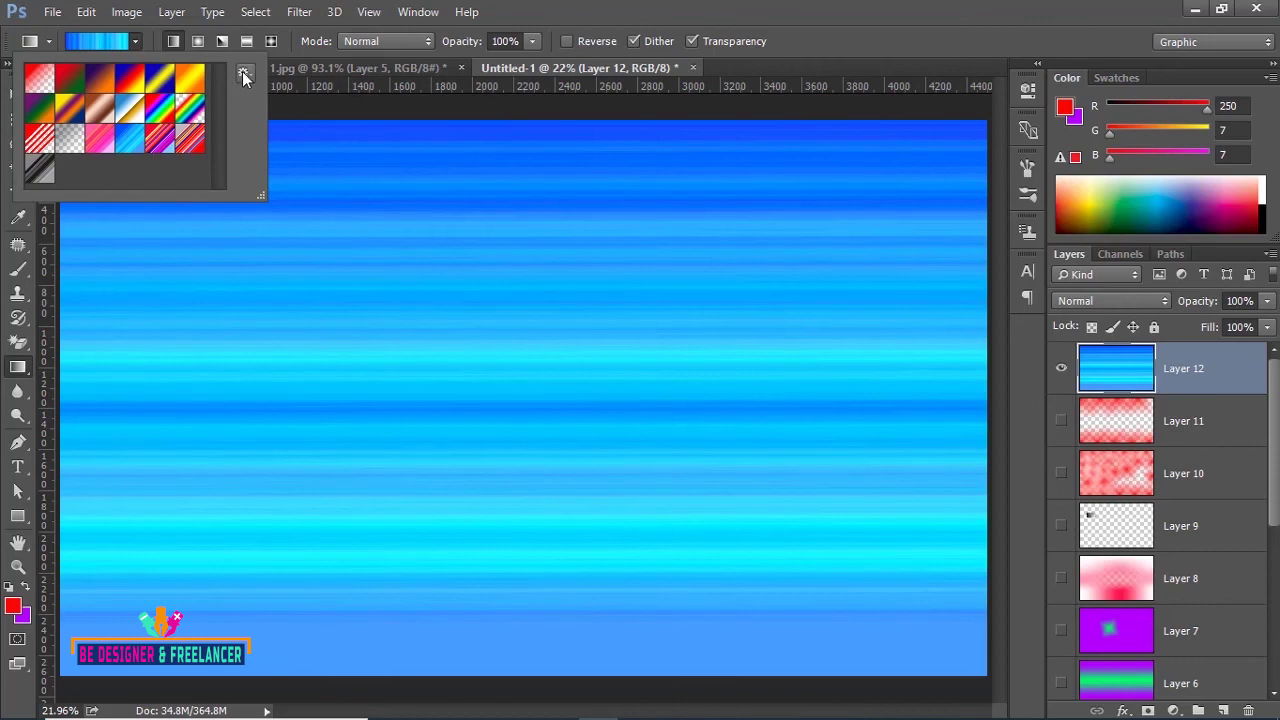
# - Load the saved New.grd gradient set into the gradient presets
pyautogui.click(244, 77)
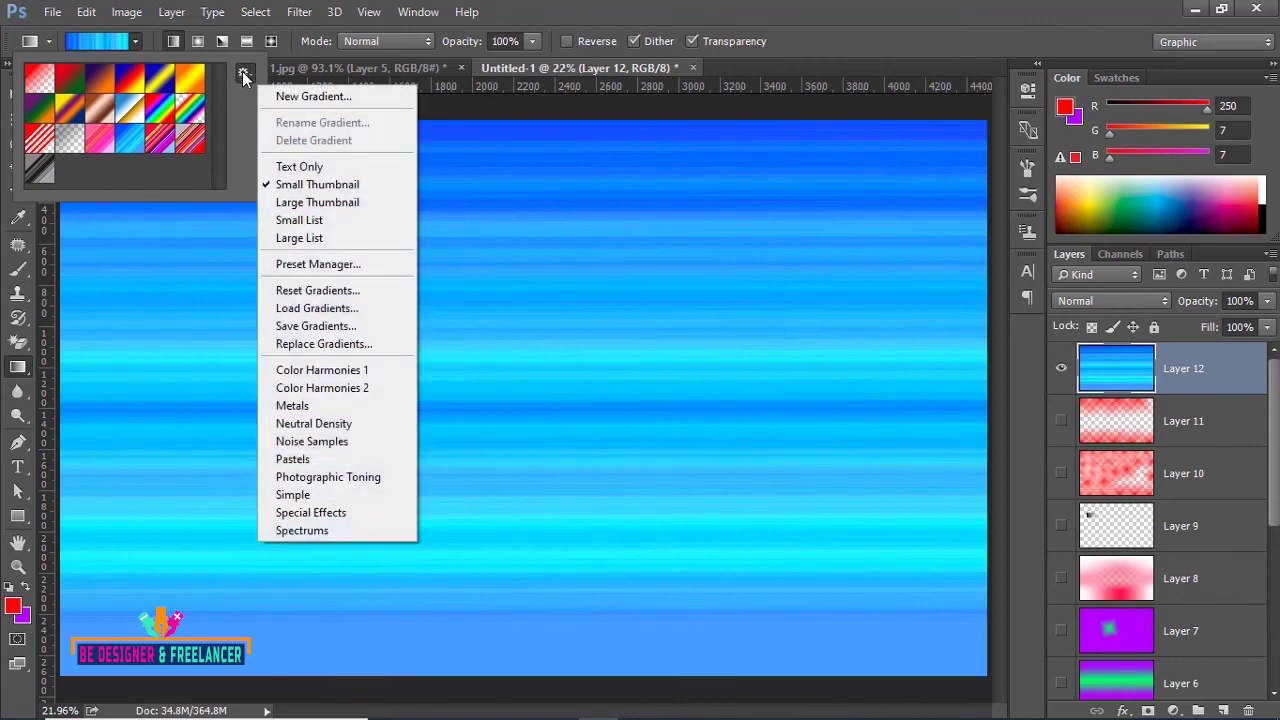
pyautogui.click(322, 310)
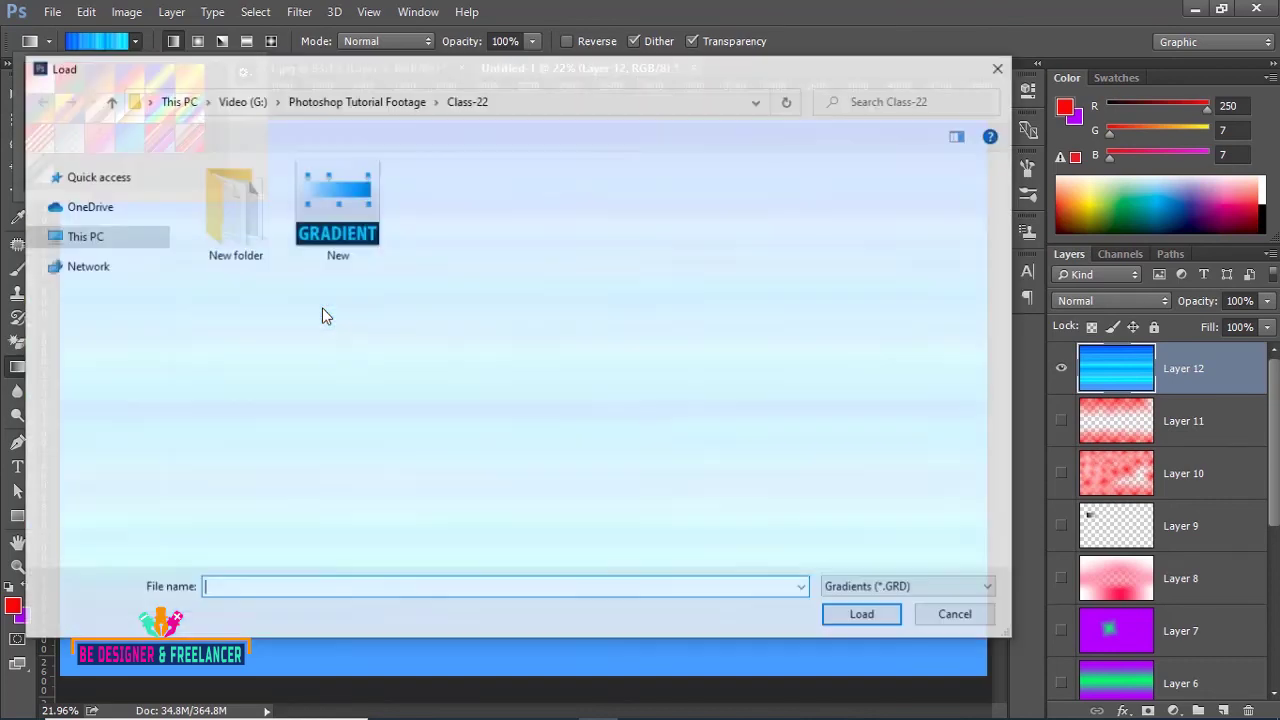
pyautogui.click(335, 218)
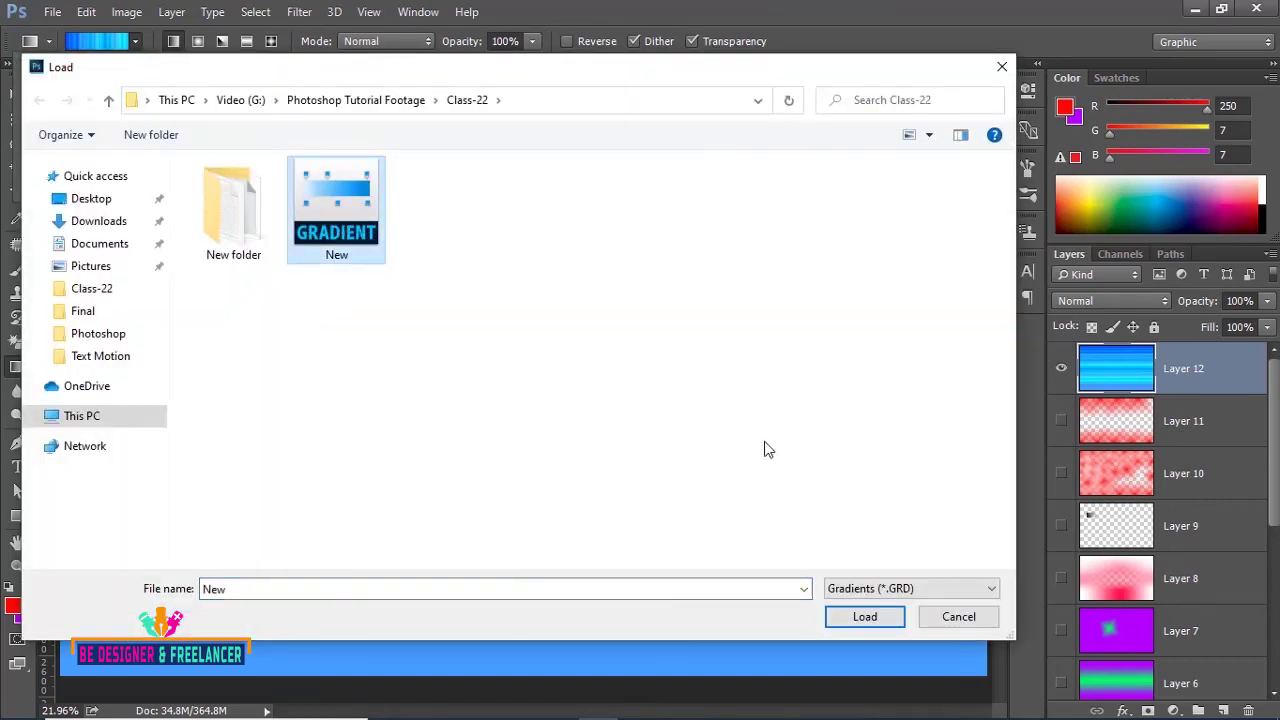
pyautogui.click(858, 616)
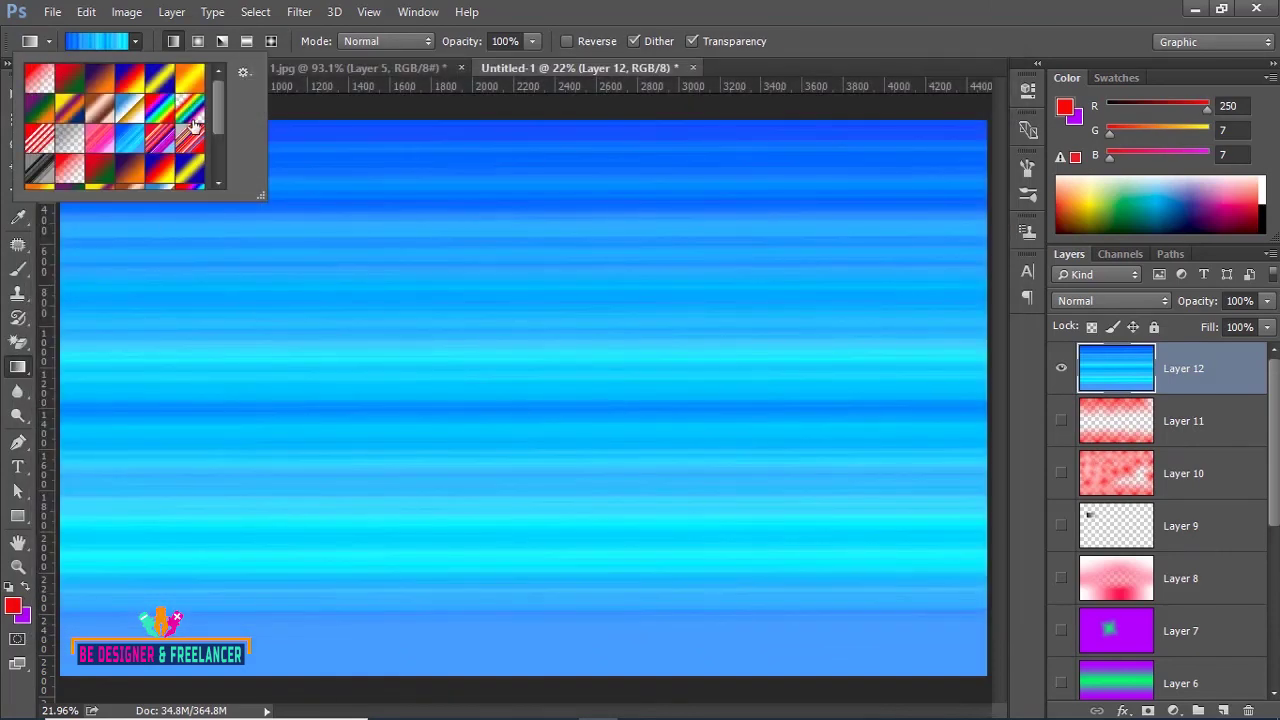
# - Close the gradient presets and switch to Brusheezy's 32 Photoshop Gradients download page
pyautogui.click(218, 130)
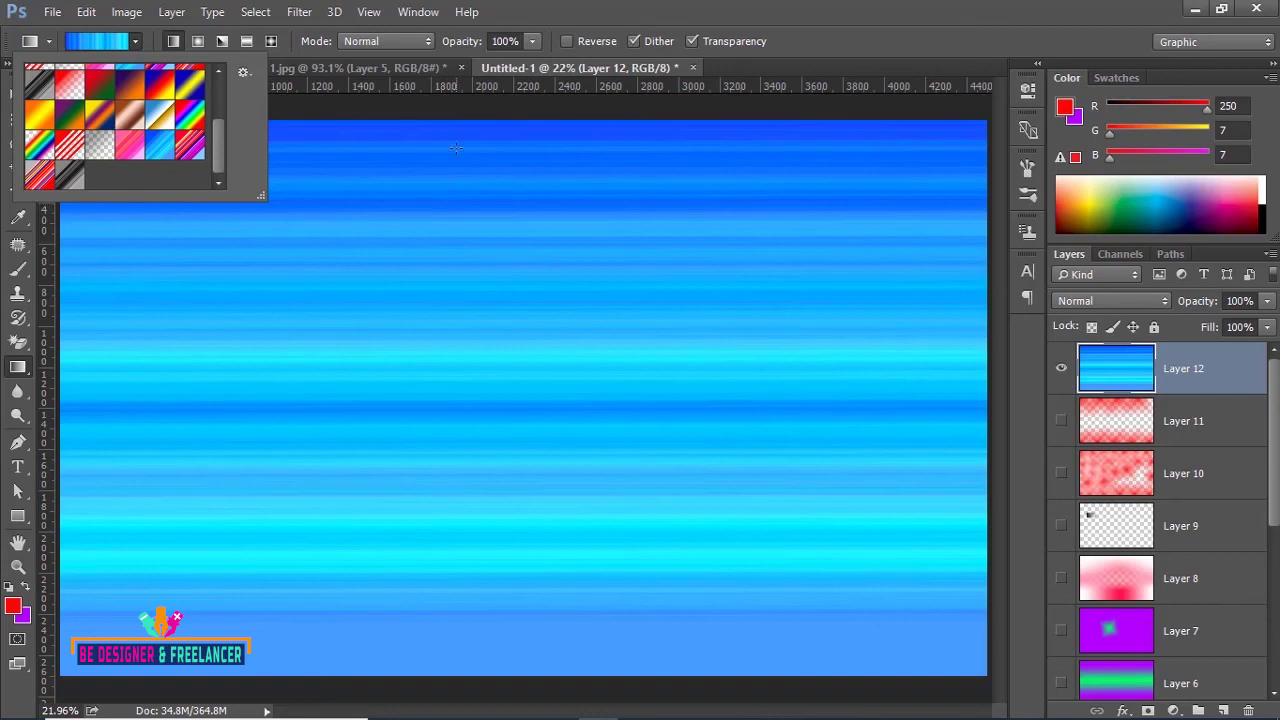
pyautogui.click(532, 263)
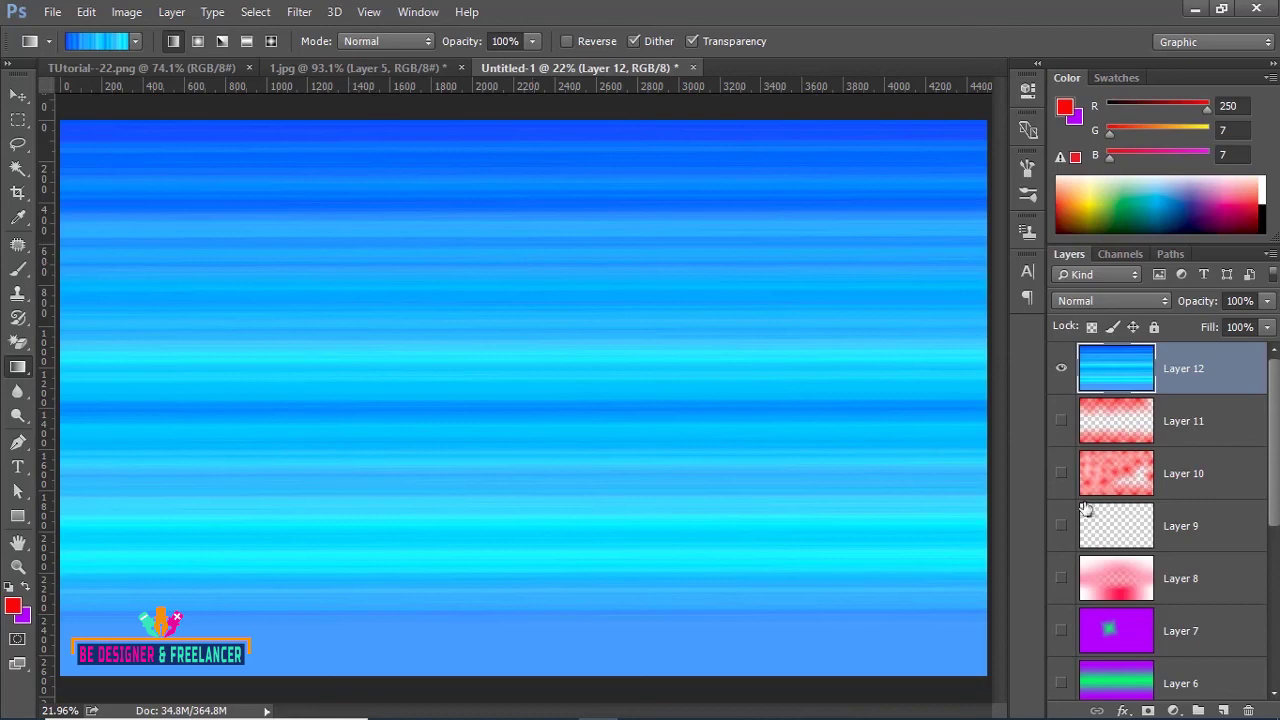
pyautogui.click(1020, 701)
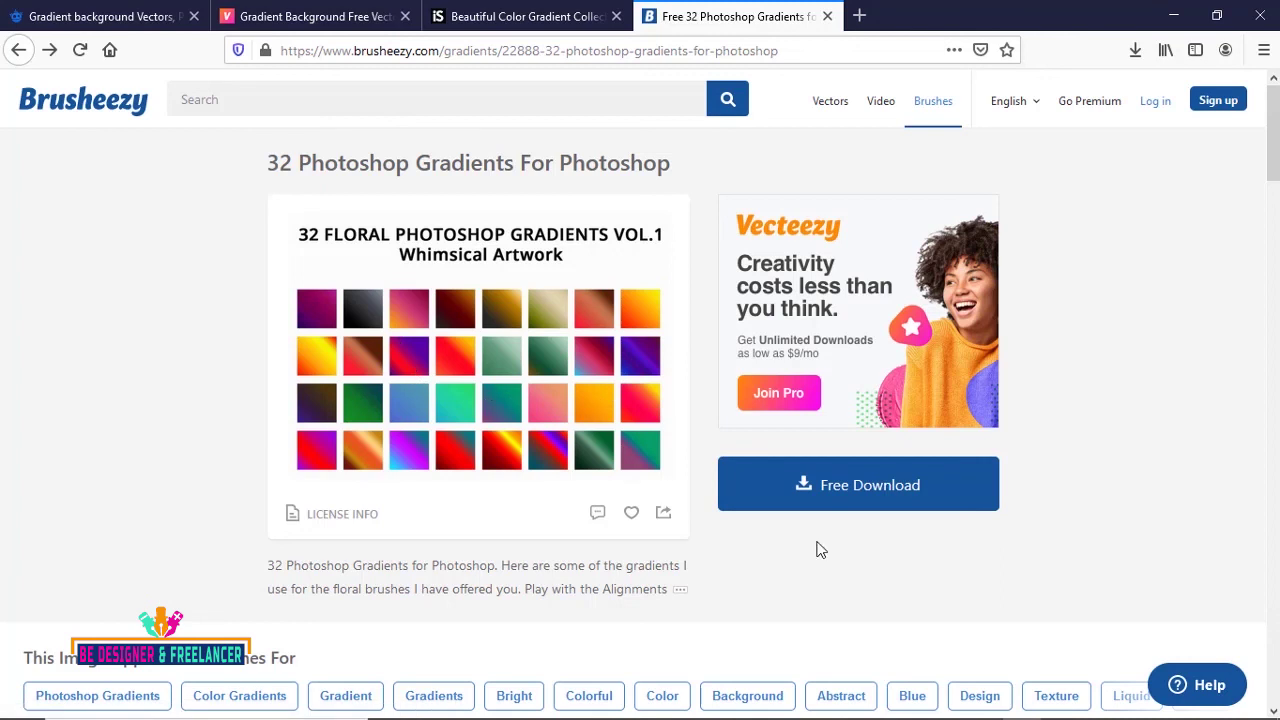
# - Download WhimsicalArtwork_FloralGradientsVol1.zip from Brusheezy to disk, then return to Photoshop
pyautogui.click(858, 497)
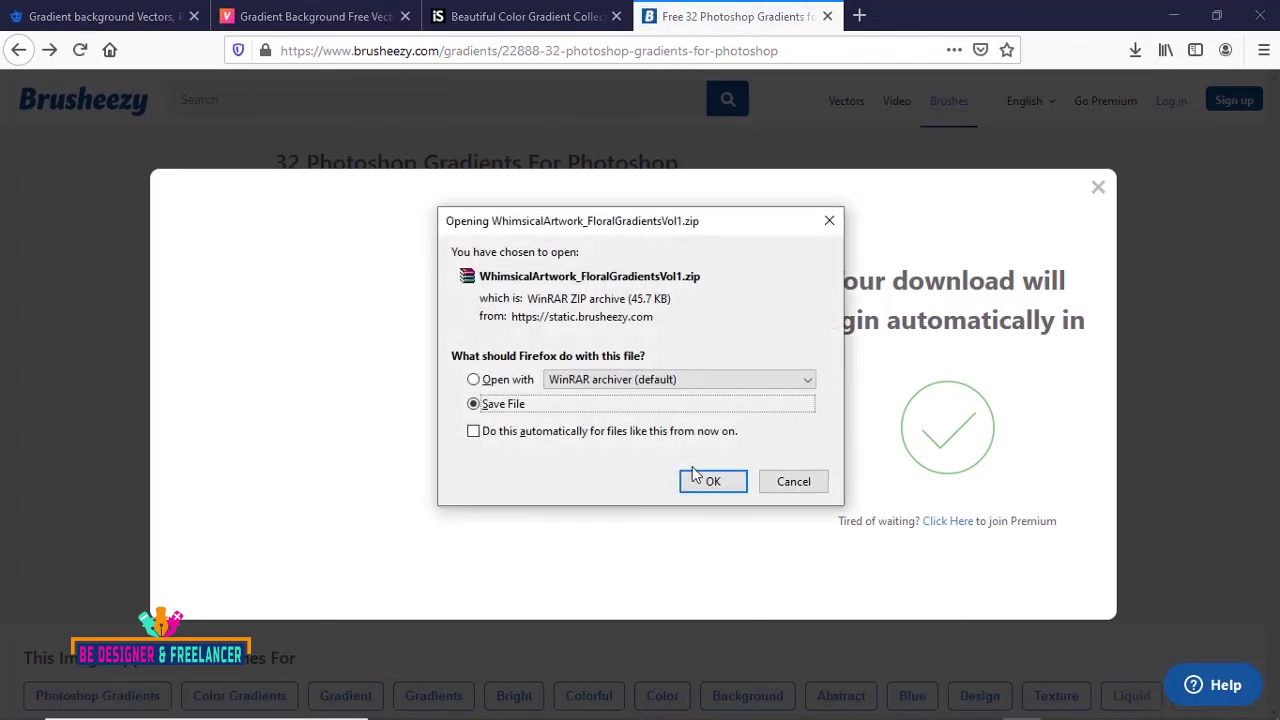
pyautogui.click(708, 482)
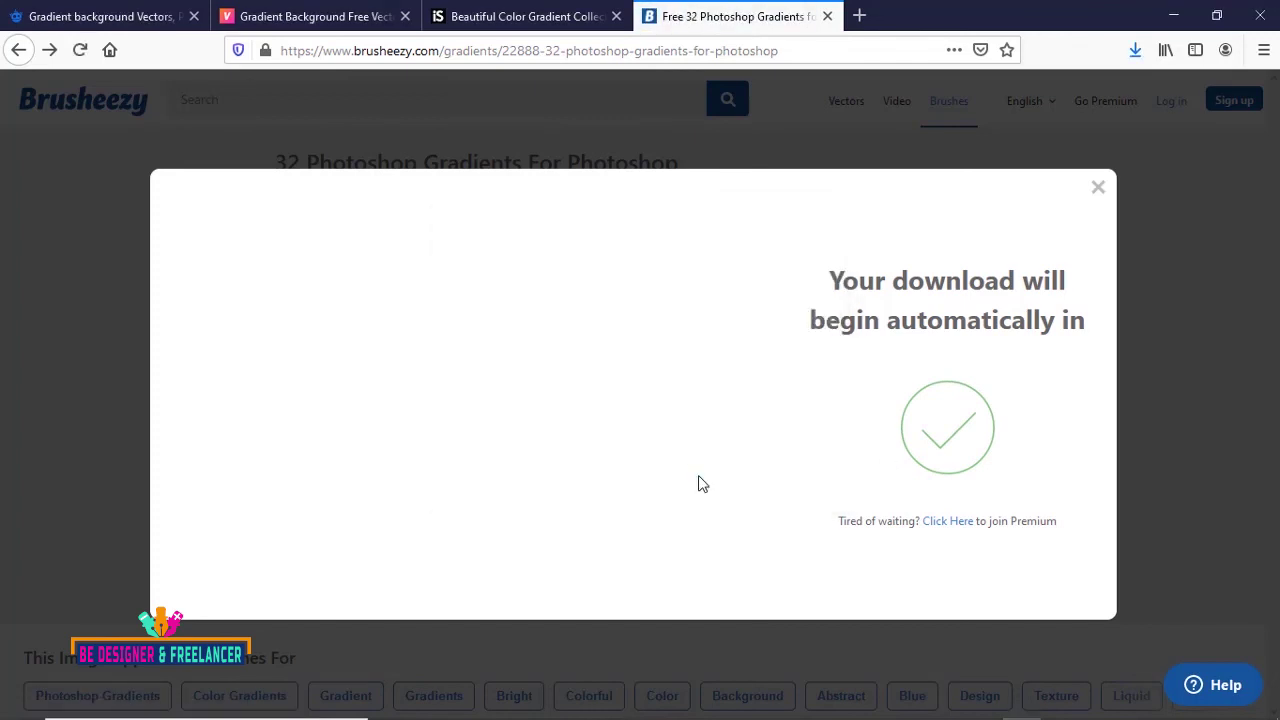
pyautogui.click(1096, 186)
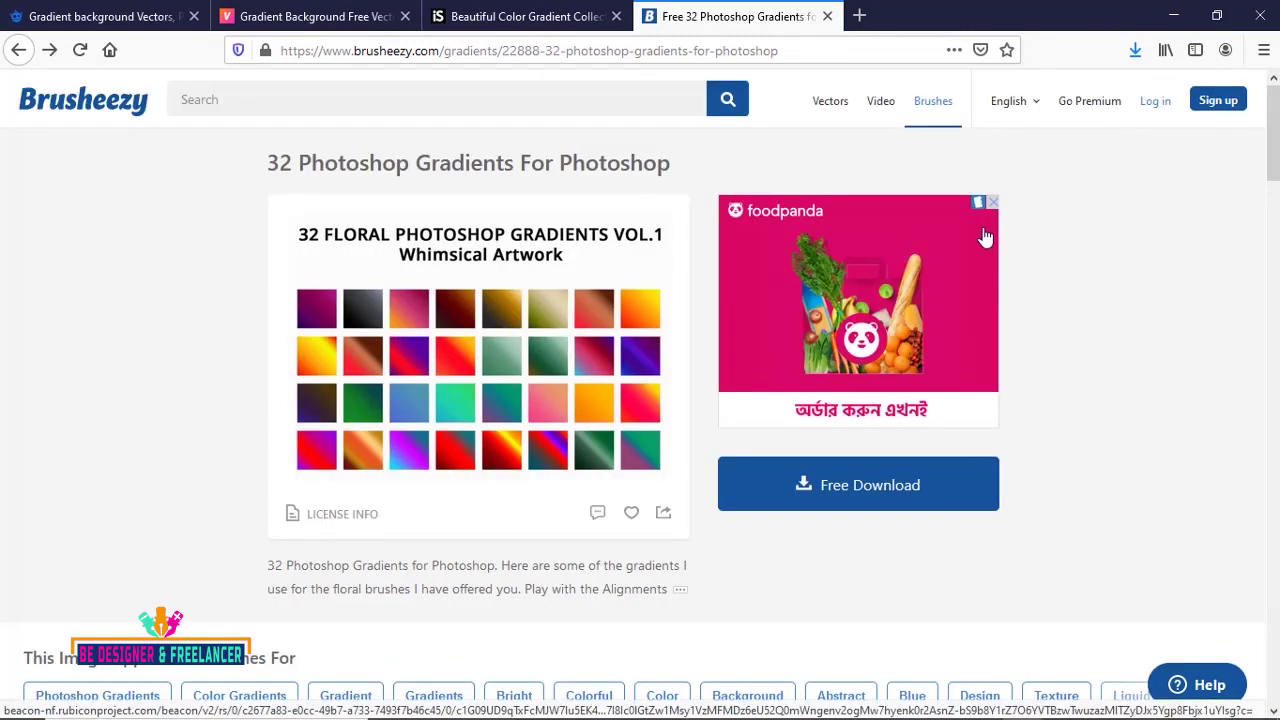
pyautogui.moveTo(598, 716)
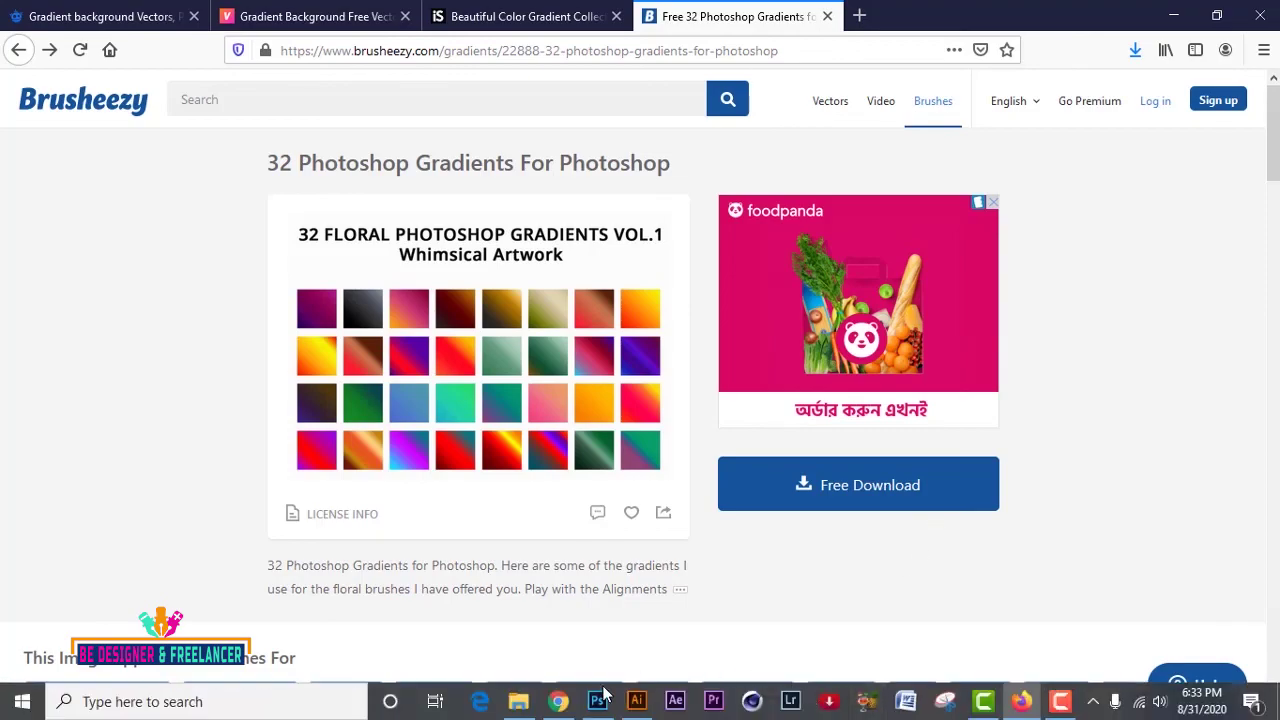
pyautogui.click(597, 702)
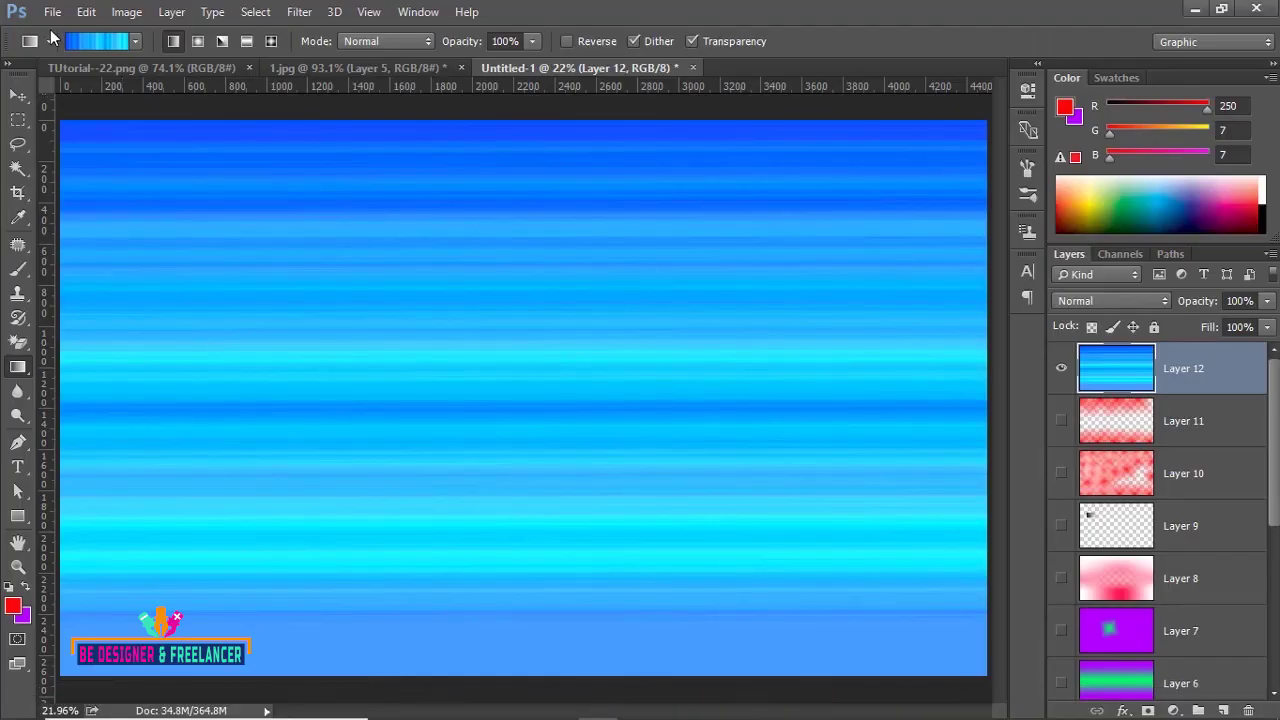
# - Extract the floral gradients zip into the Class-22 folder from the Open dialog
pyautogui.click(53, 12)
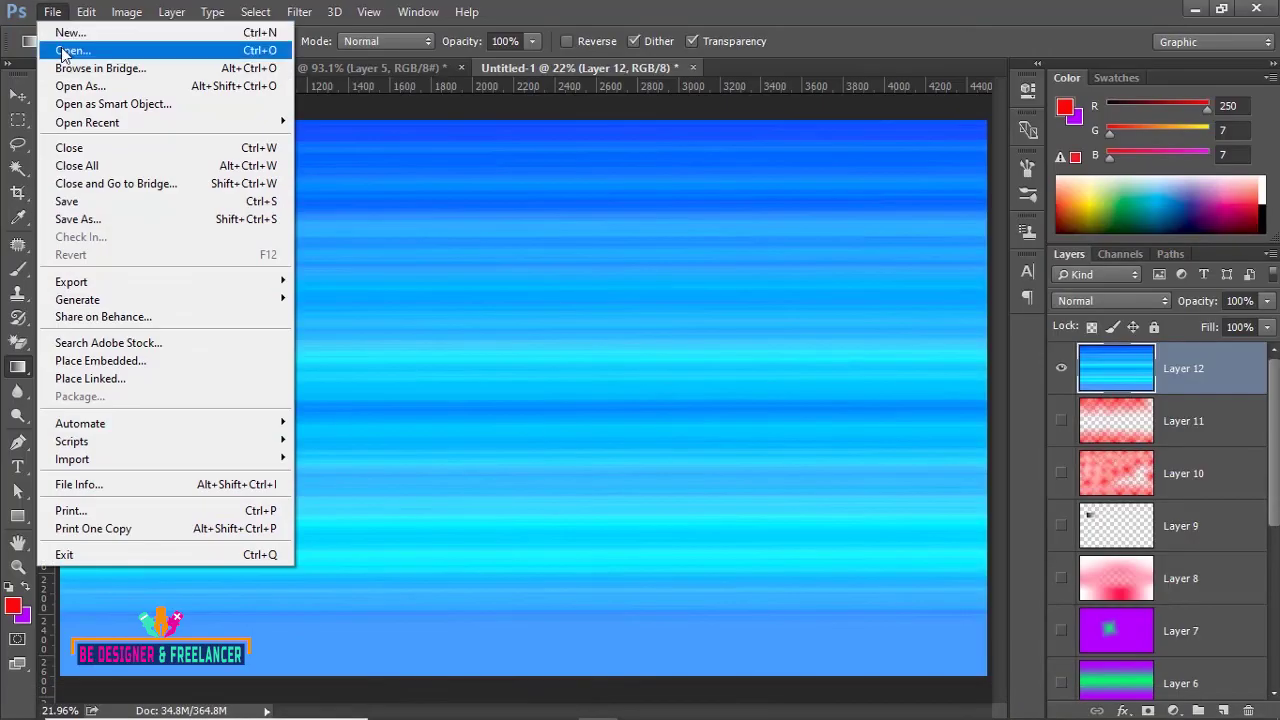
pyautogui.click(40, 48)
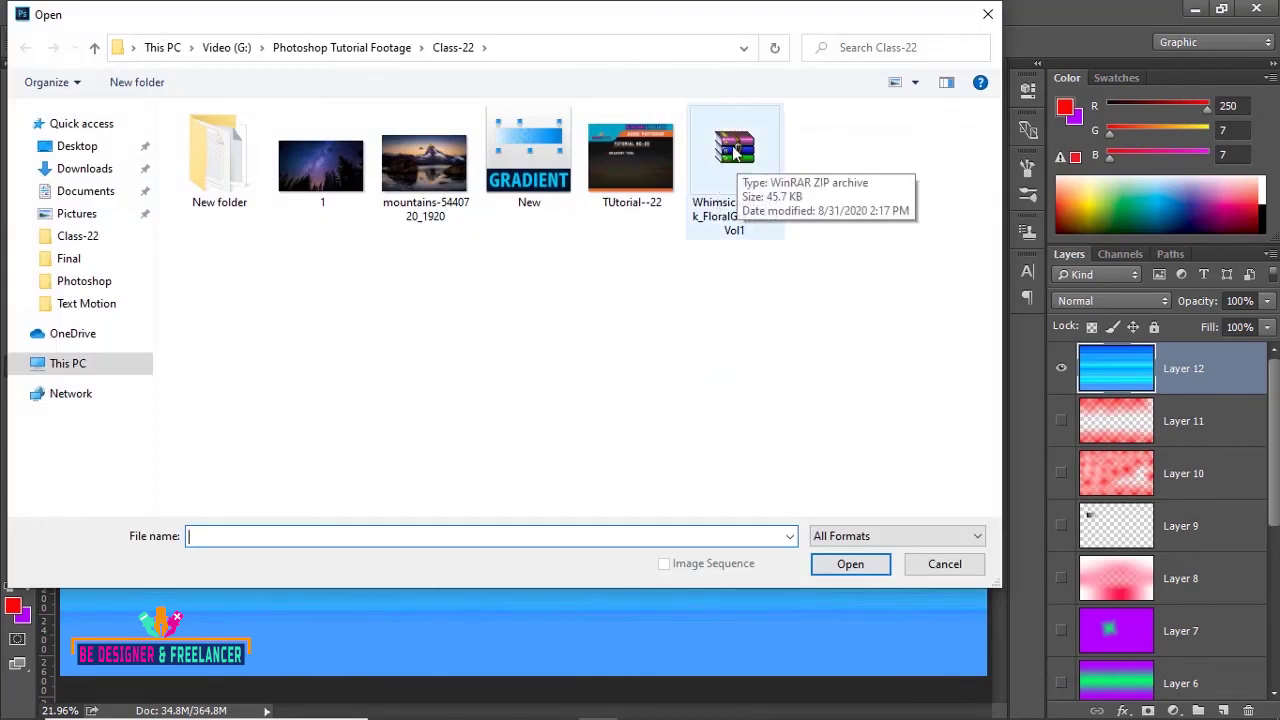
pyautogui.click(735, 150)
pyautogui.rightClick(733, 146)
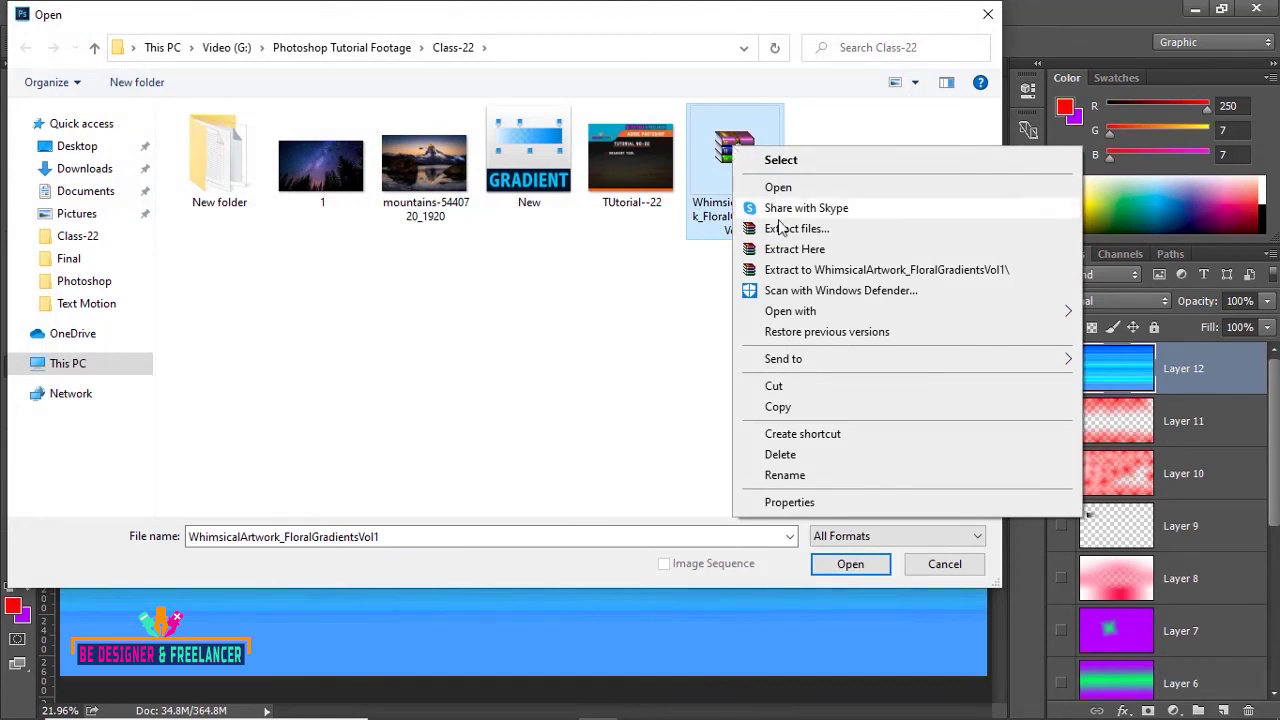
pyautogui.click(780, 252)
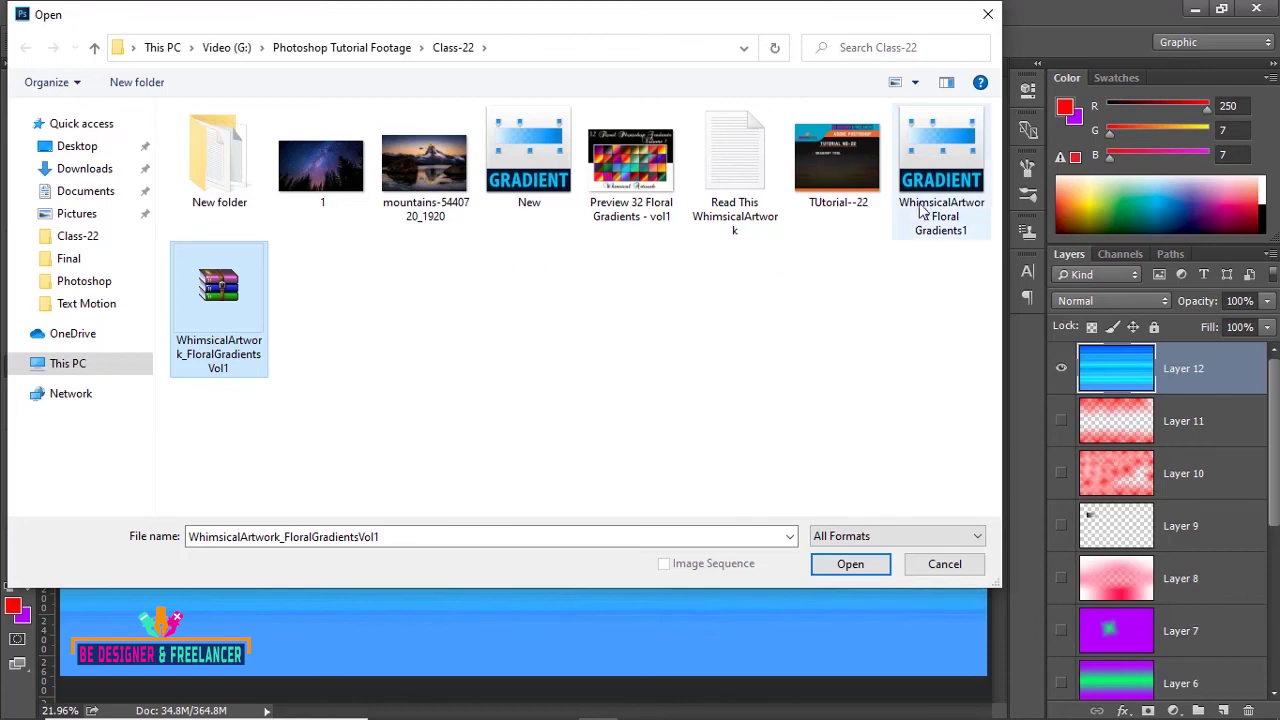
# - Load the WhimsicalArtwork Floral Gradients1 file into the gradient presets
pyautogui.click(930, 564)
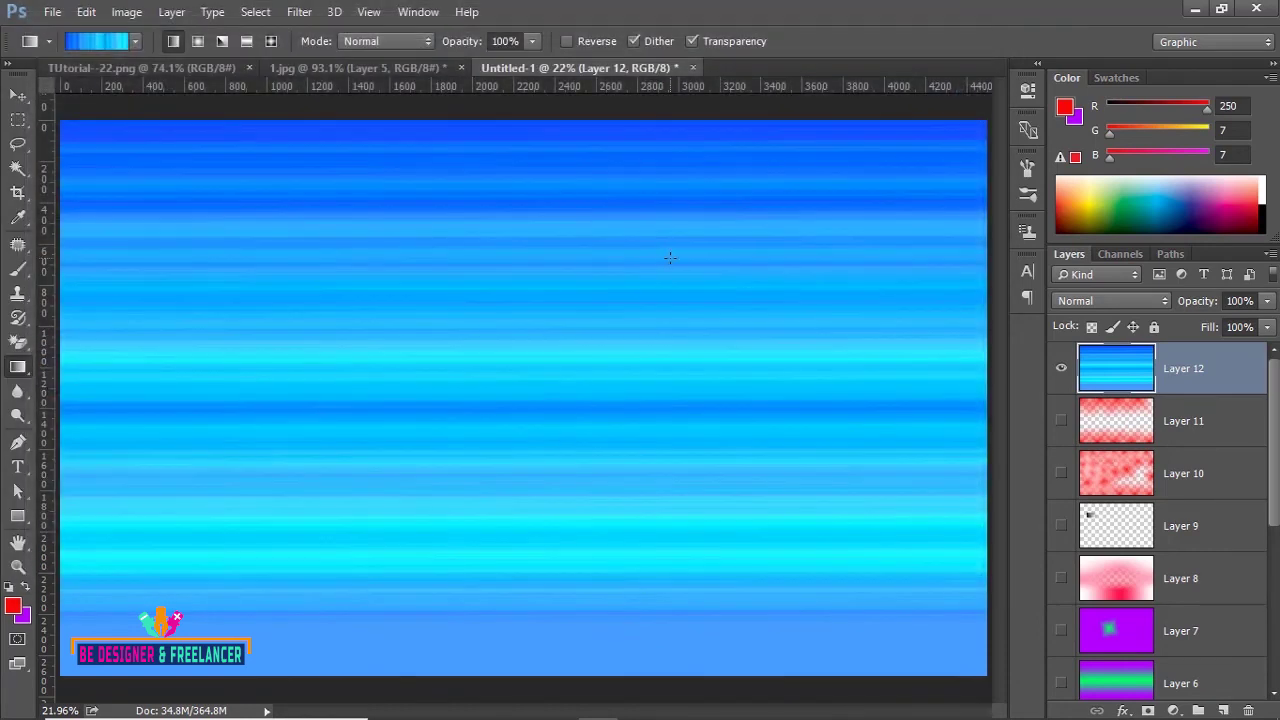
pyautogui.click(135, 42)
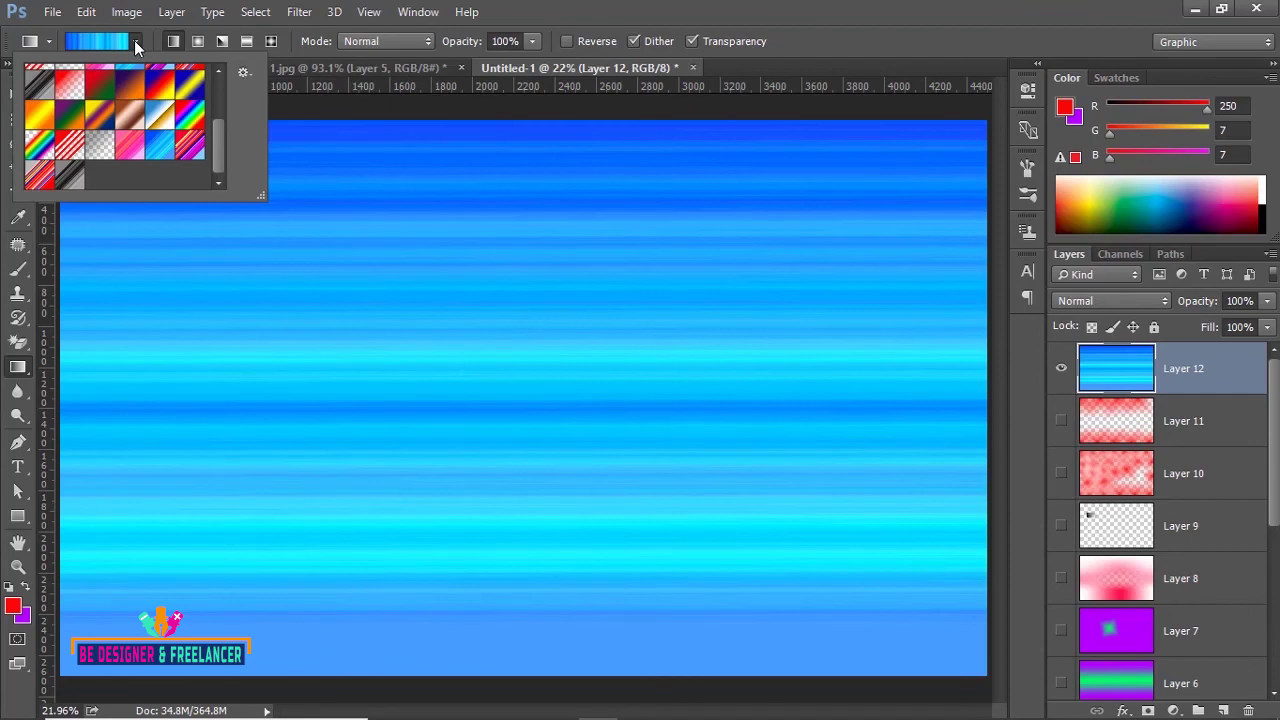
pyautogui.click(243, 74)
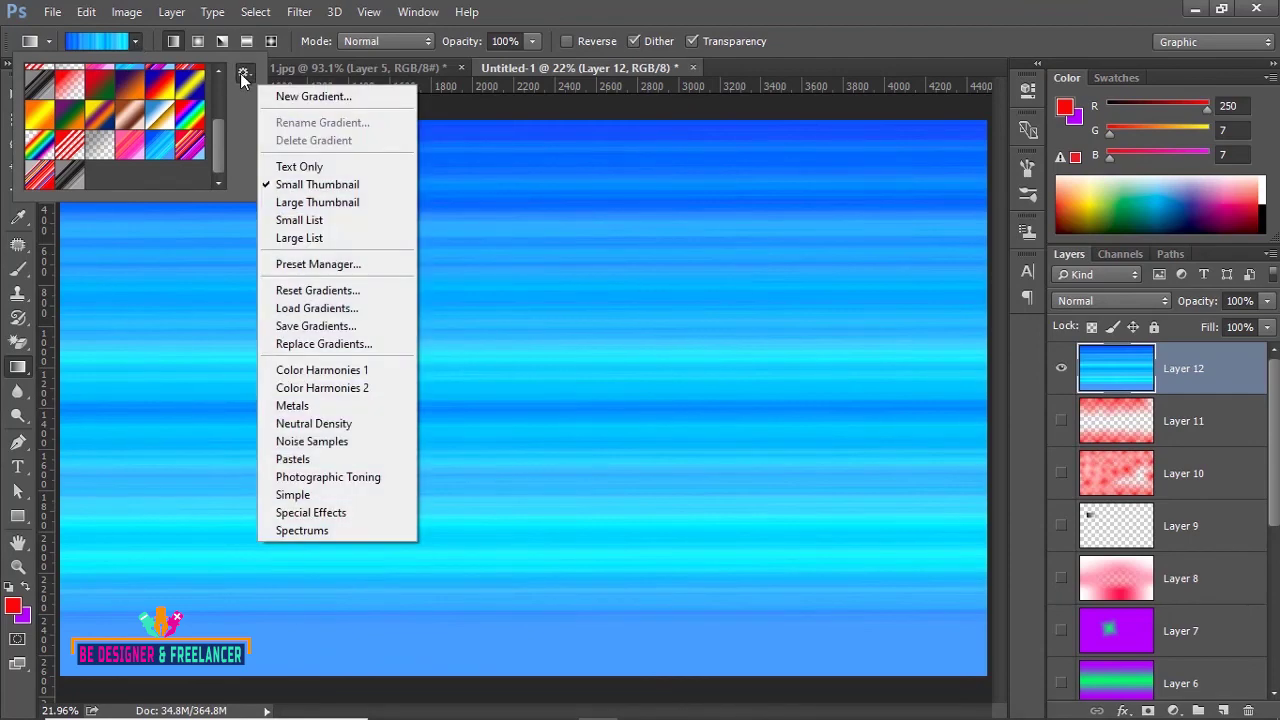
pyautogui.click(330, 310)
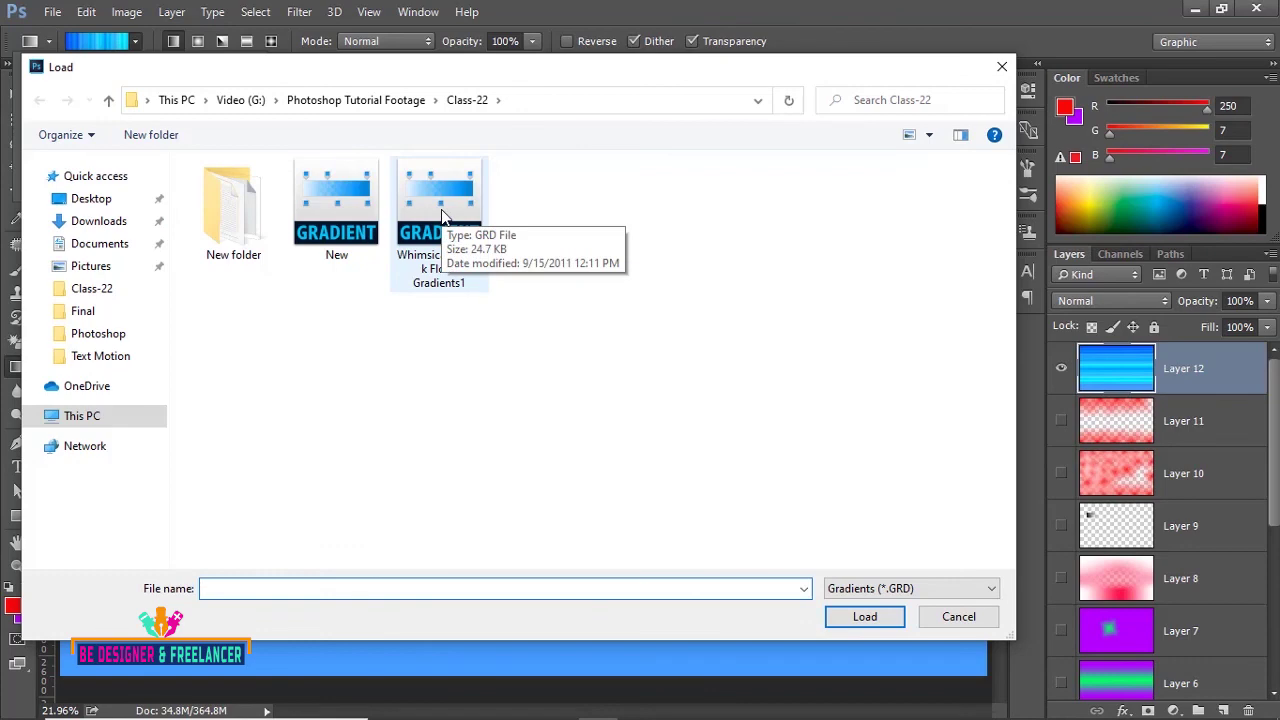
pyautogui.click(443, 215)
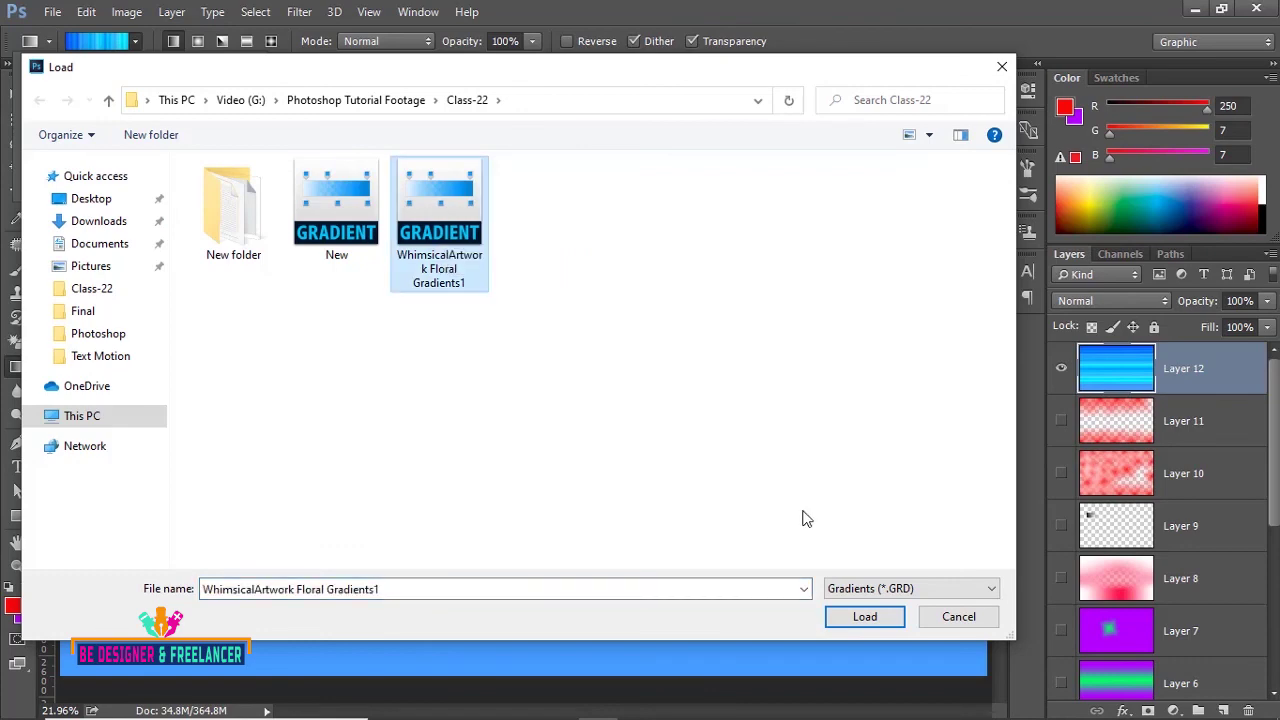
pyautogui.click(858, 620)
pyautogui.click(858, 620)
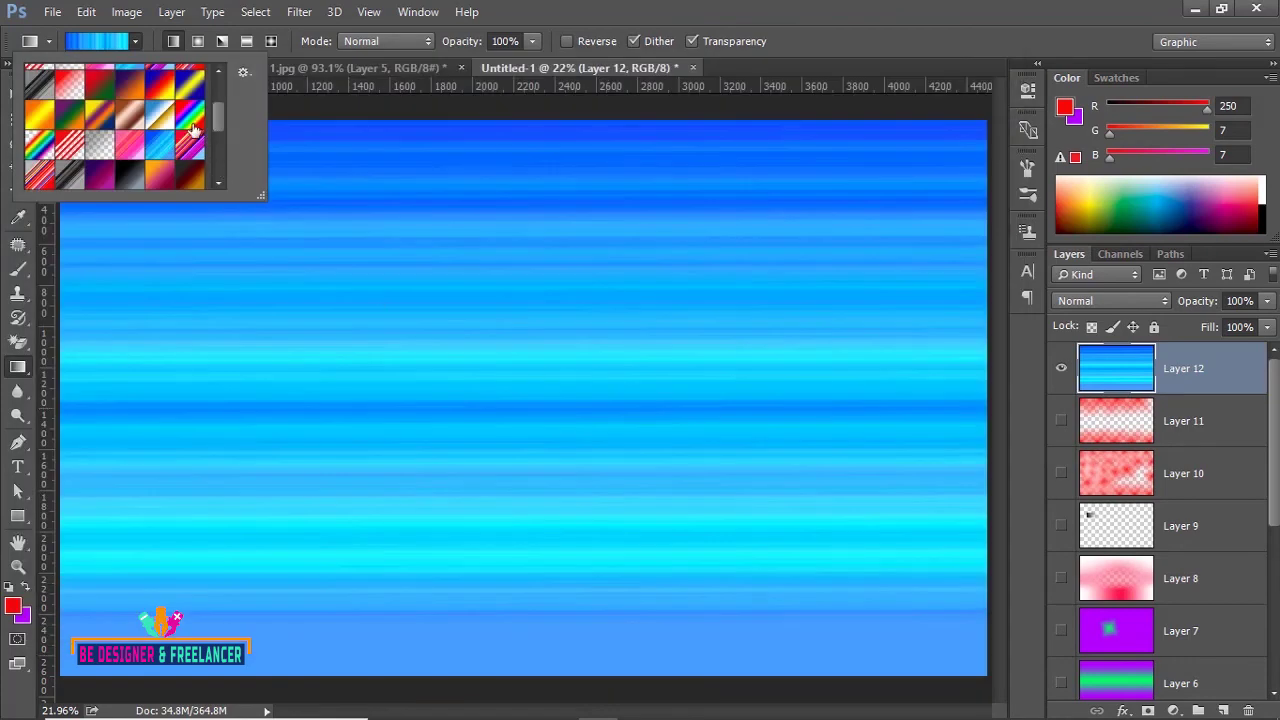
# - Fill Layer 12 top to bottom with a teal floral gradient preset
pyautogui.moveTo(220, 118); pyautogui.dragTo(219, 153)
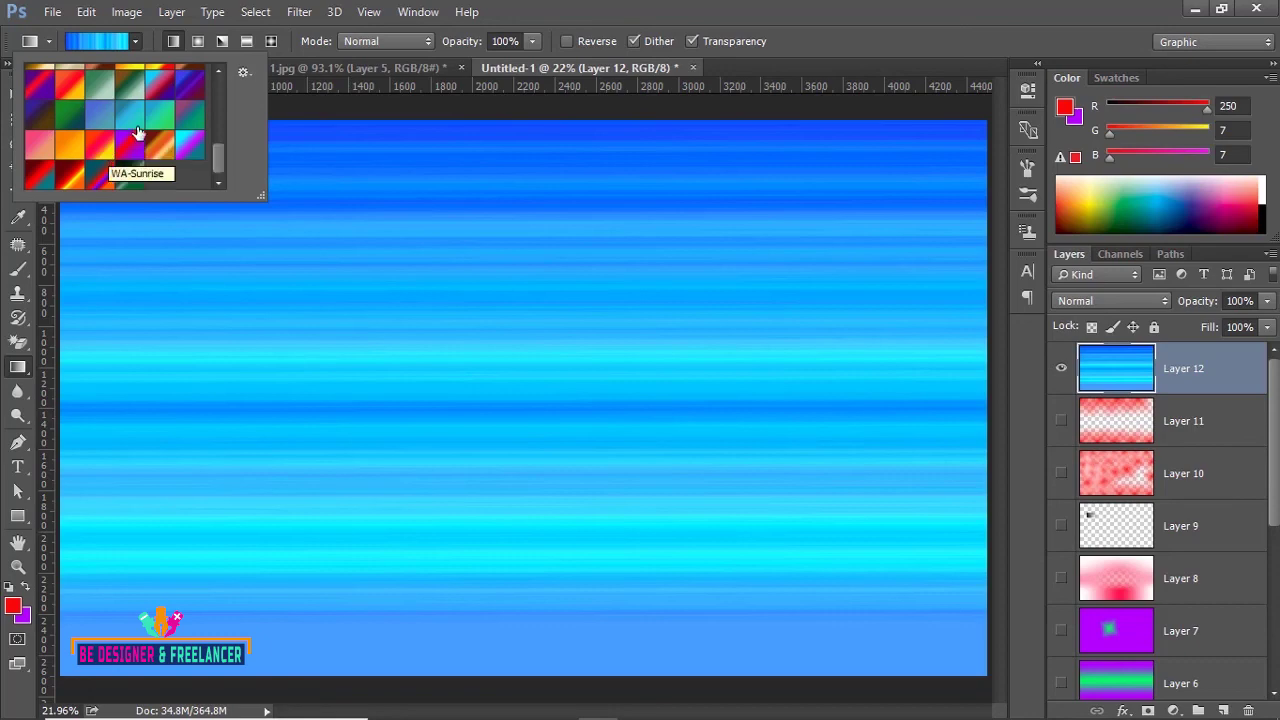
pyautogui.click(130, 117)
pyautogui.moveTo(510, 120); pyautogui.dragTo(510, 528)
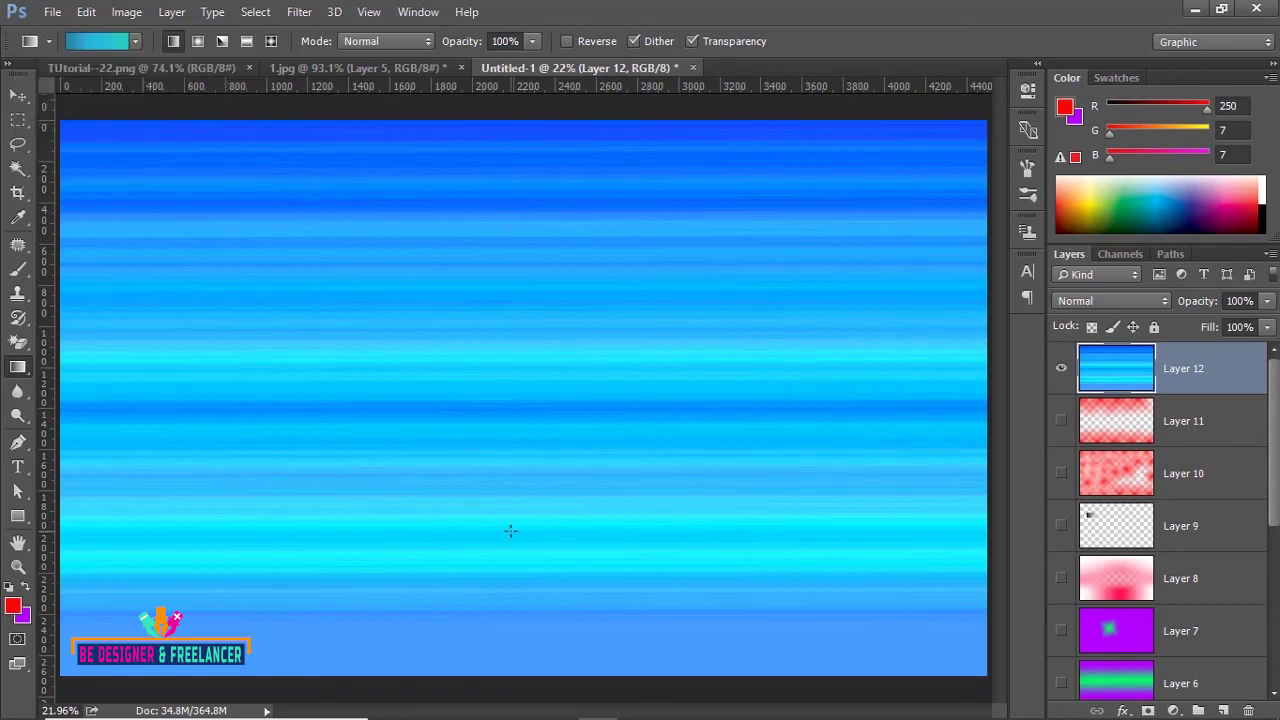